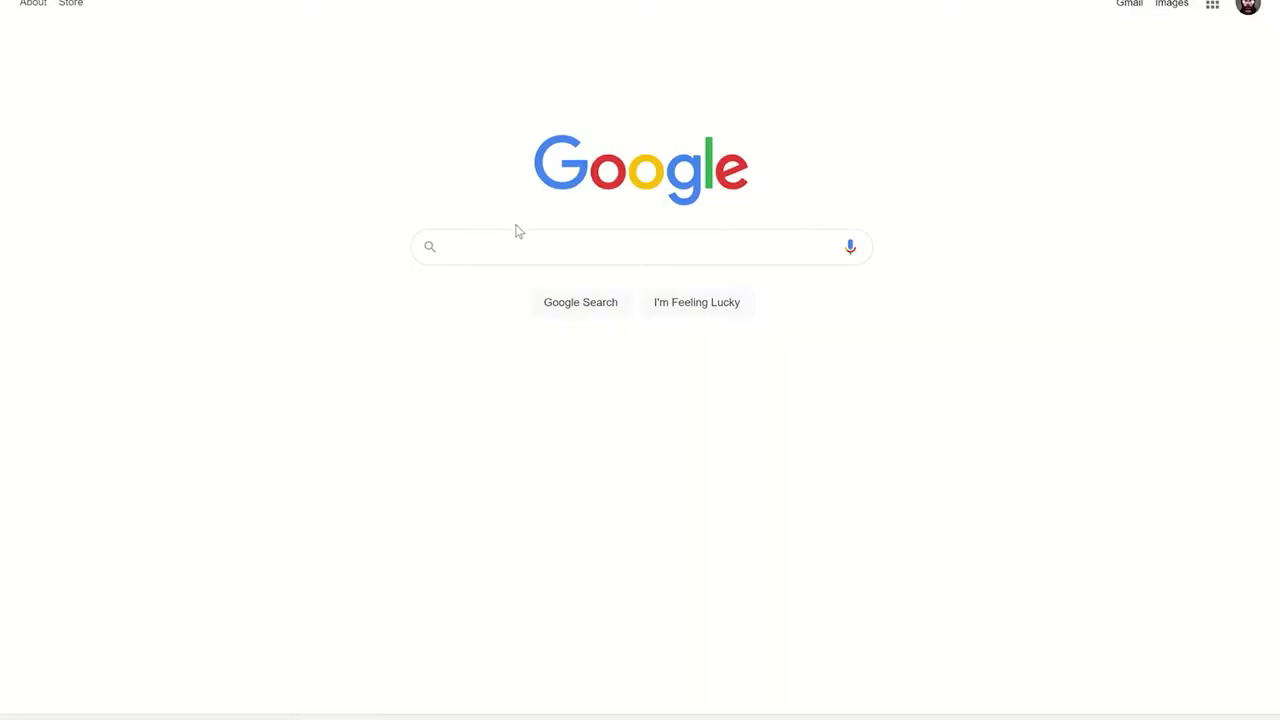
Step: Search Google for "hubble legacy archive" and open the archive's welcome page on hla.stsci.edu
type("Hub")
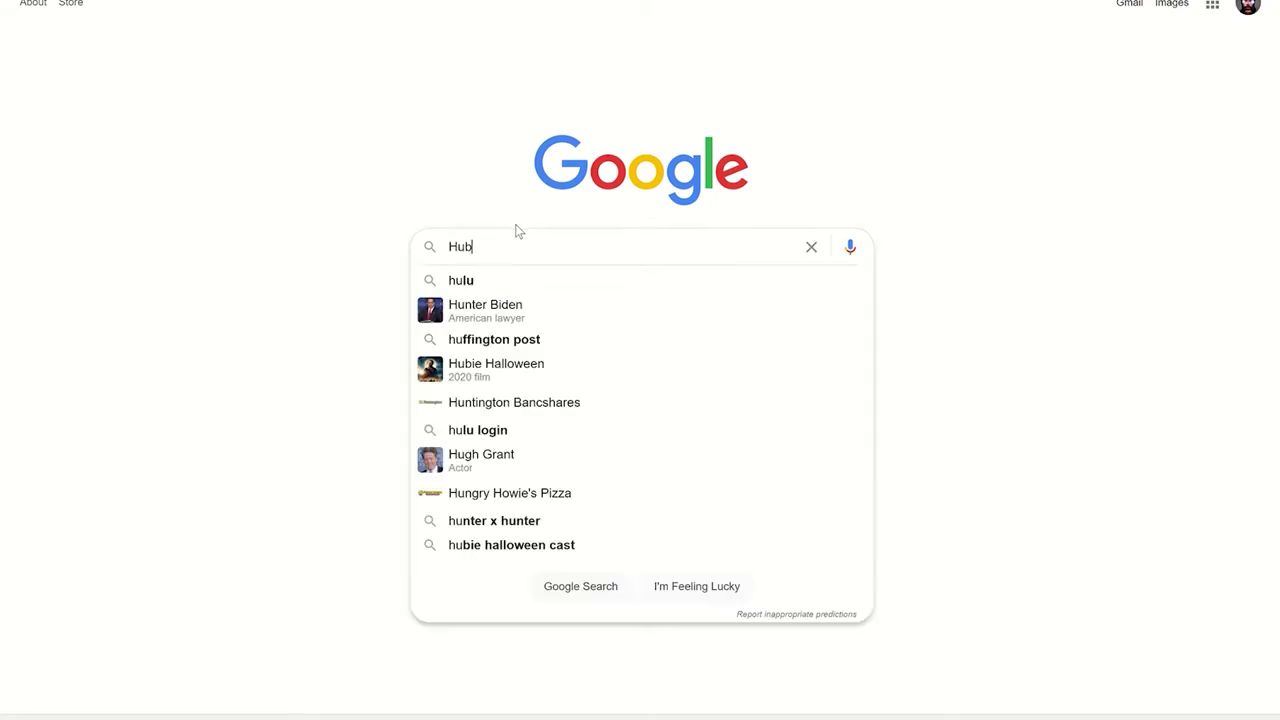
type("ble Legacy Arc")
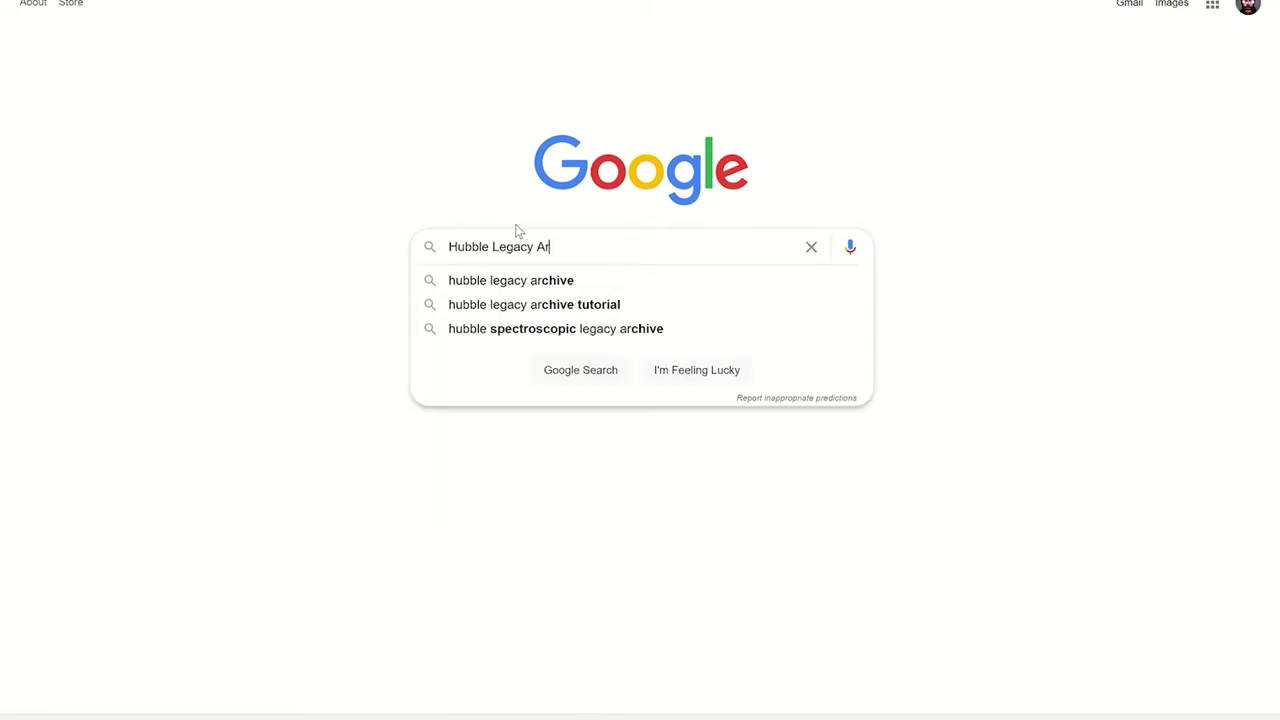
key("Down")
key("Return")
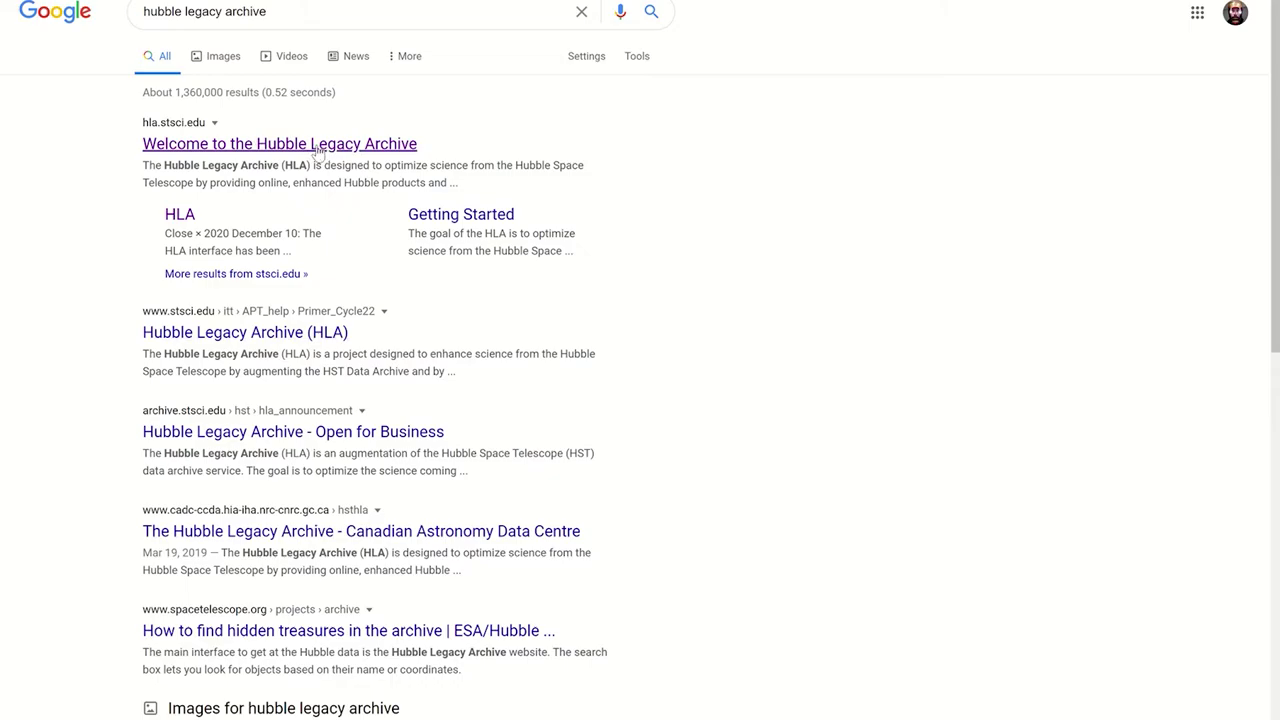
left_click(318, 145)
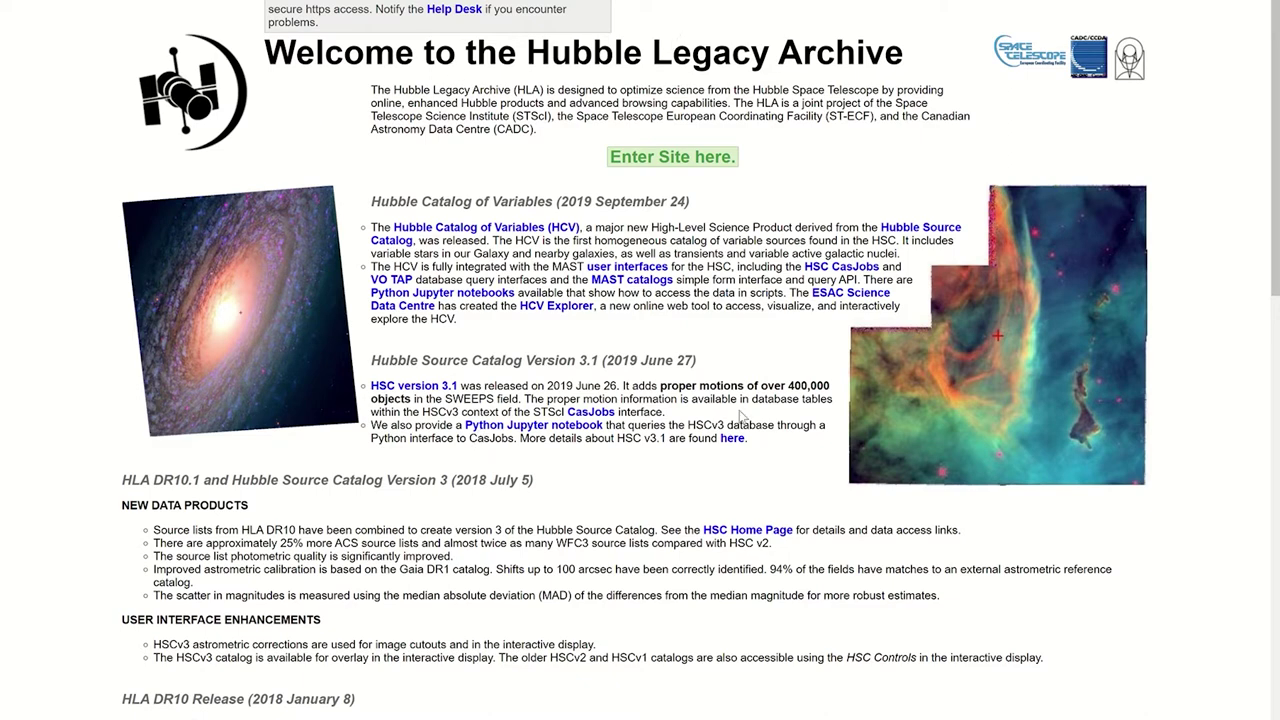
Step: Enter the Hubble Legacy Archive search site from its welcome page
scroll(700, 522, "down", 1)
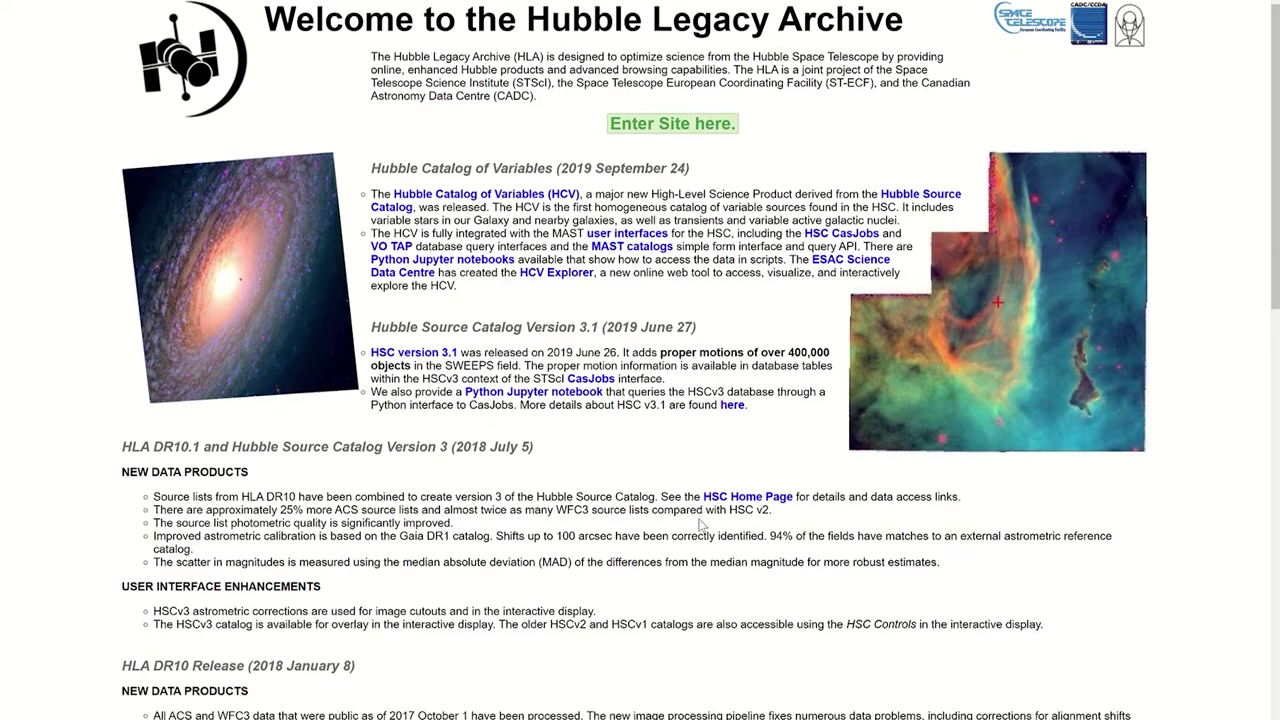
scroll(700, 522, "up", 1)
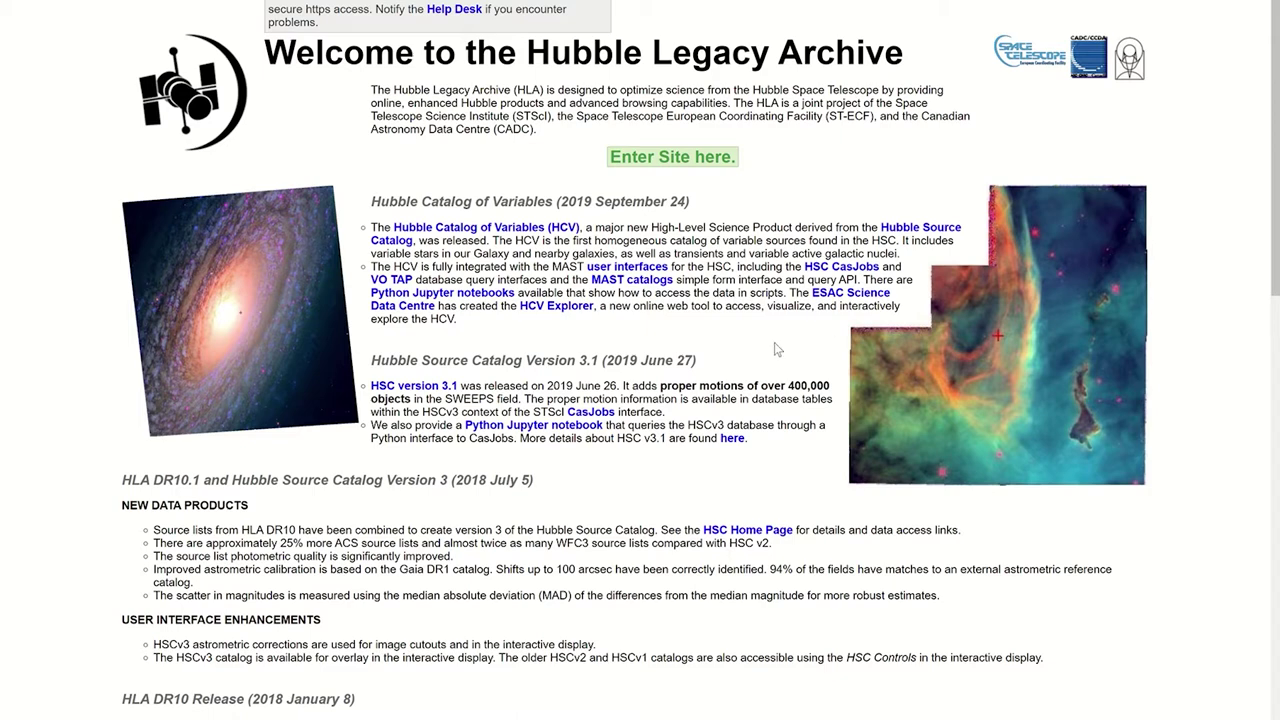
right_click(658, 165)
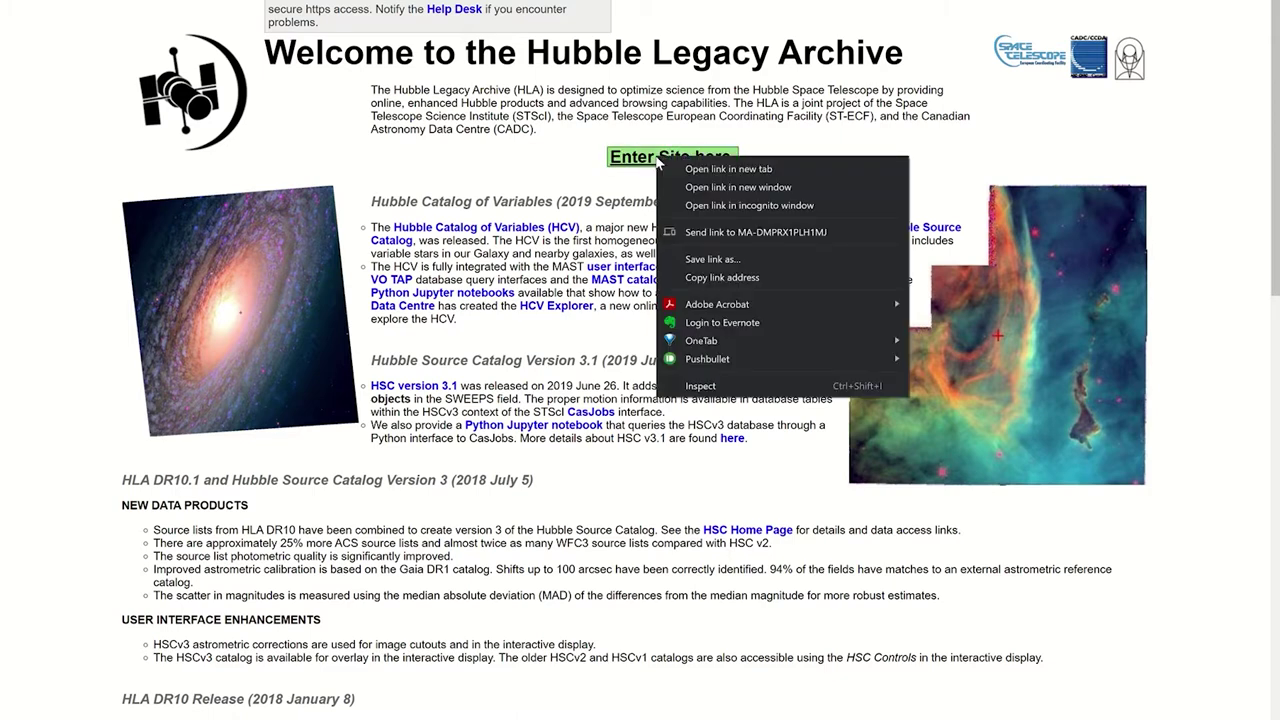
left_click(643, 158)
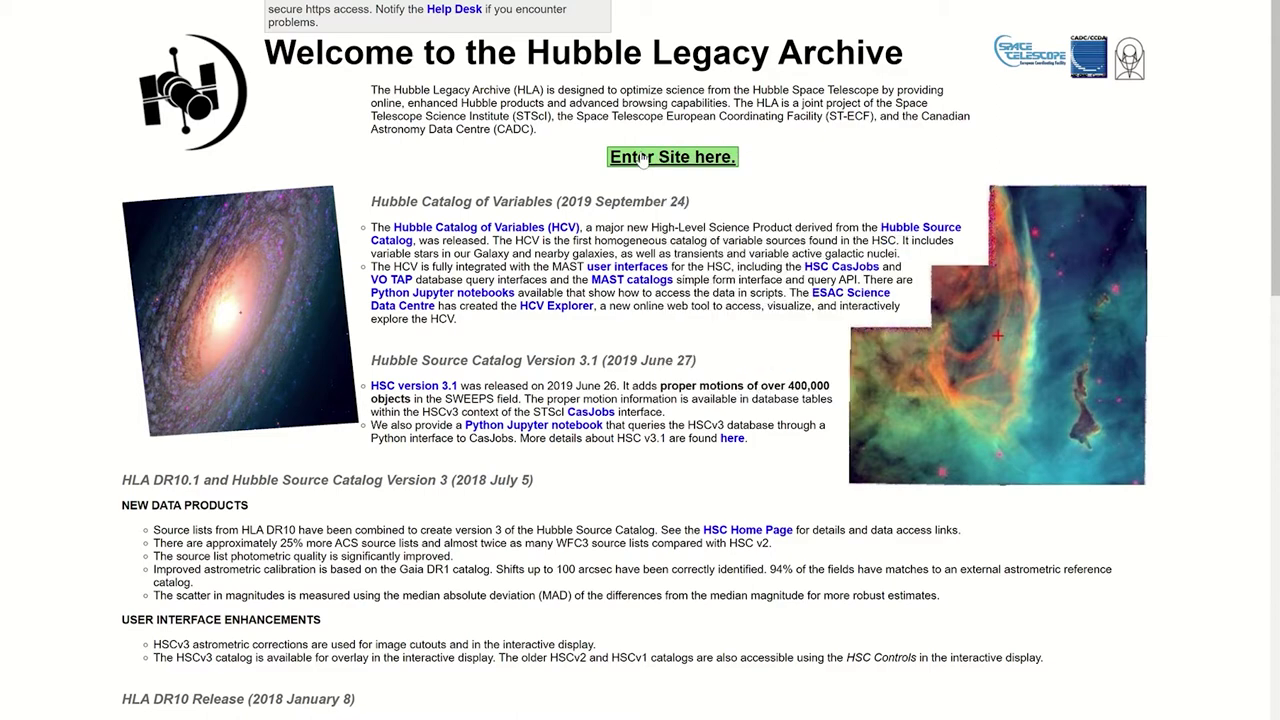
left_click(643, 158)
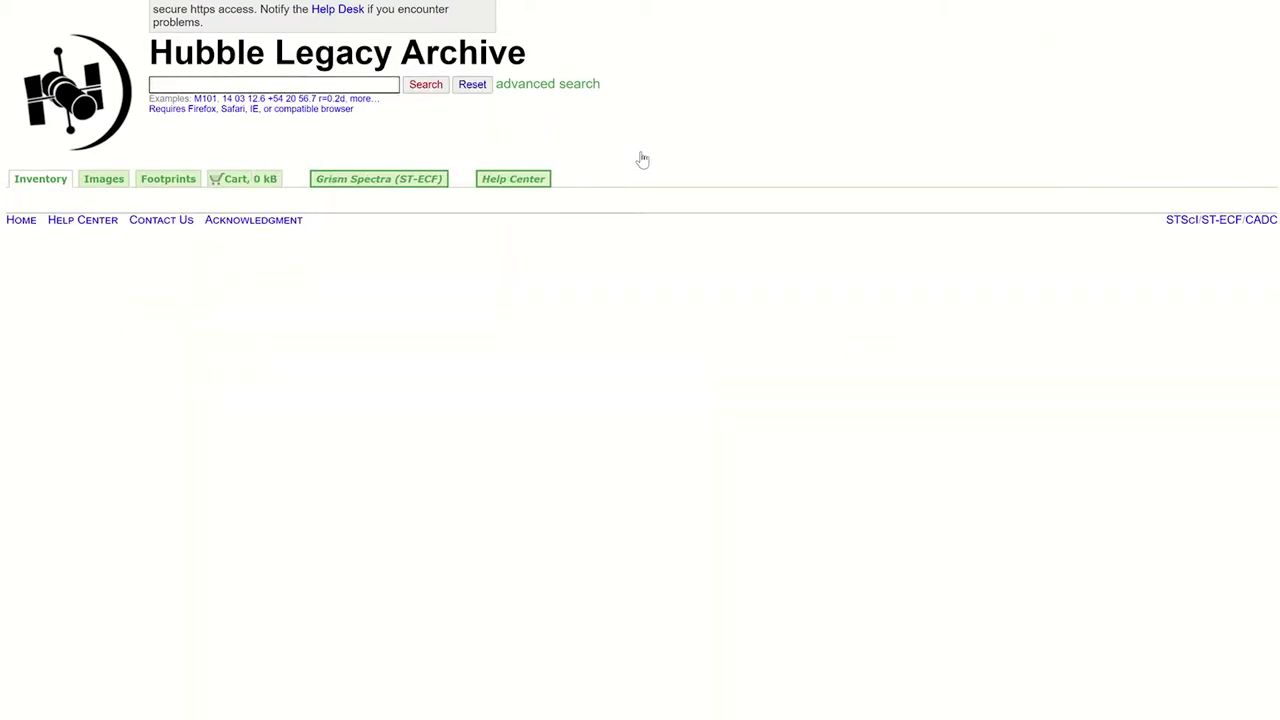
Step: Search the archive using the provided example target M101
left_click(340, 80)
left_click(206, 88)
left_click(418, 122)
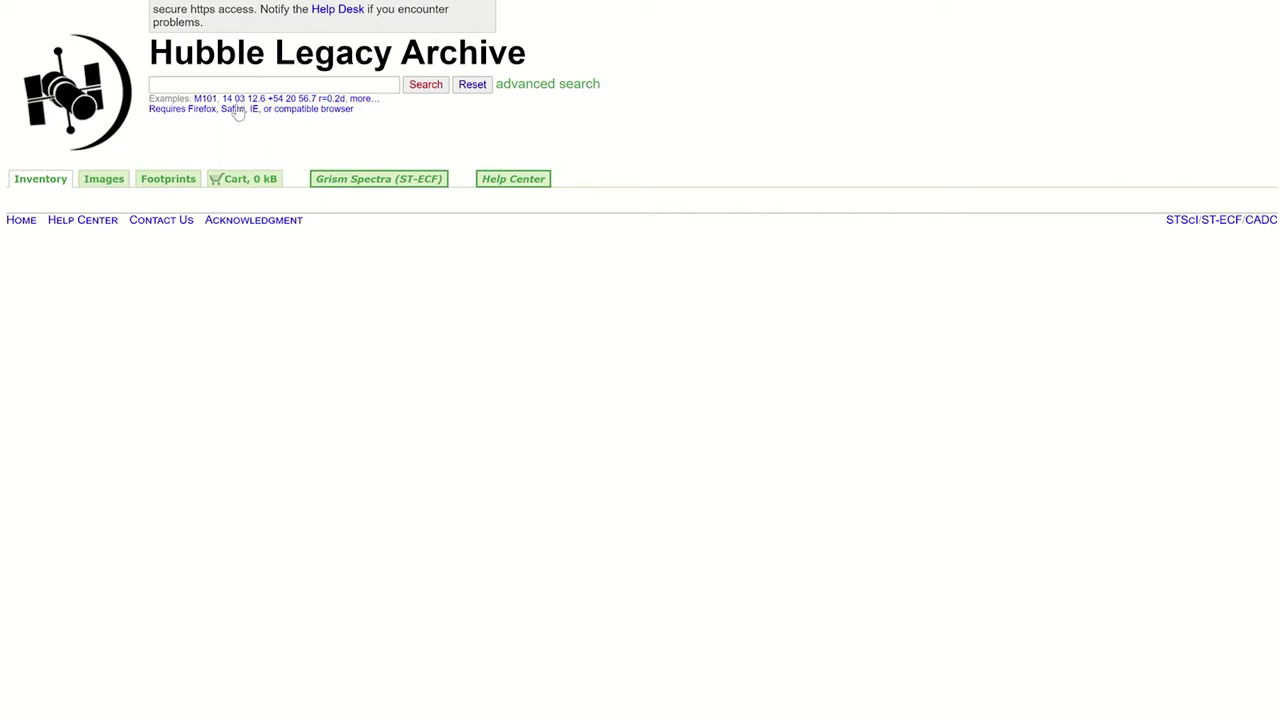
left_click(205, 98)
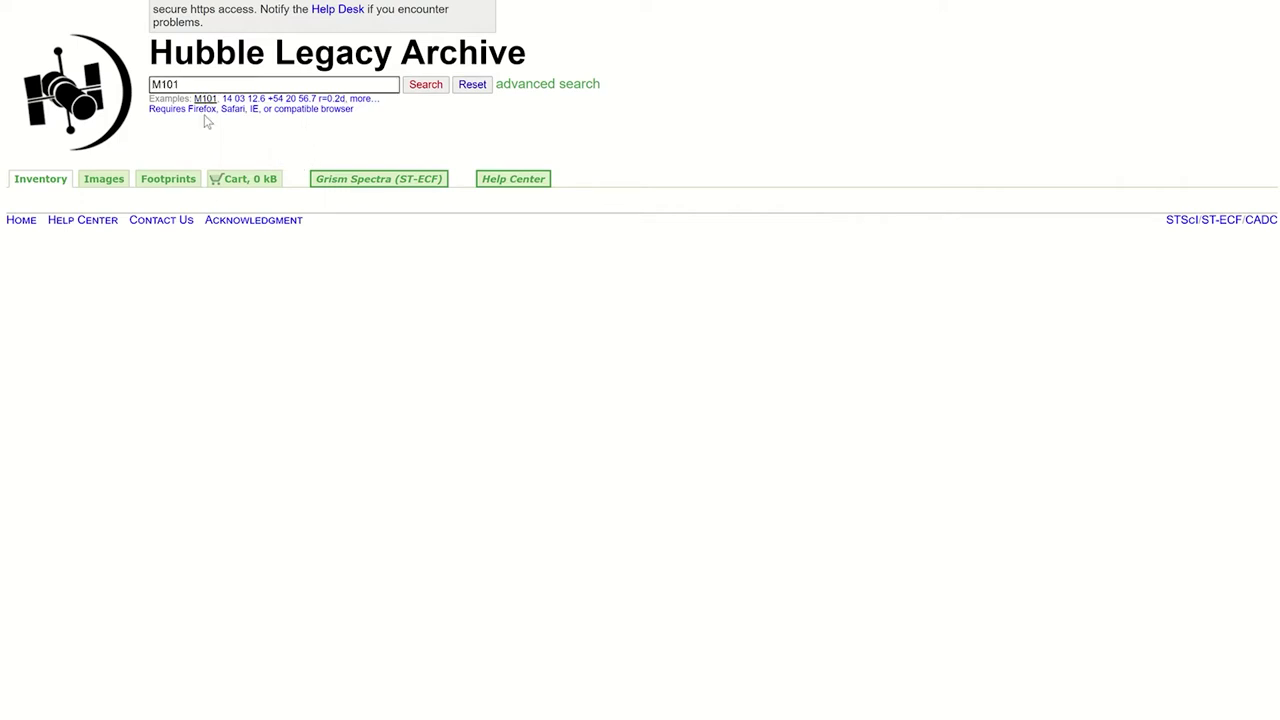
left_click(429, 88)
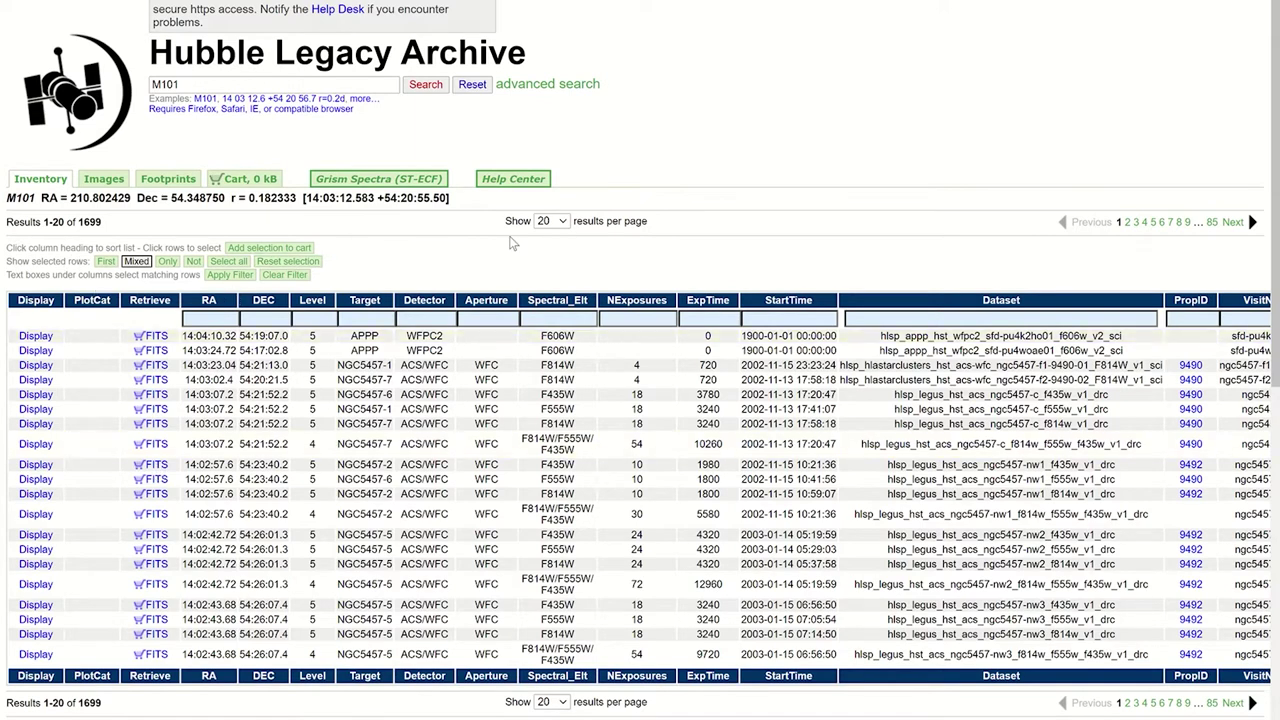
Step: Set the M101 inventory to show 50 results per page
left_click(554, 224)
left_click(554, 296)
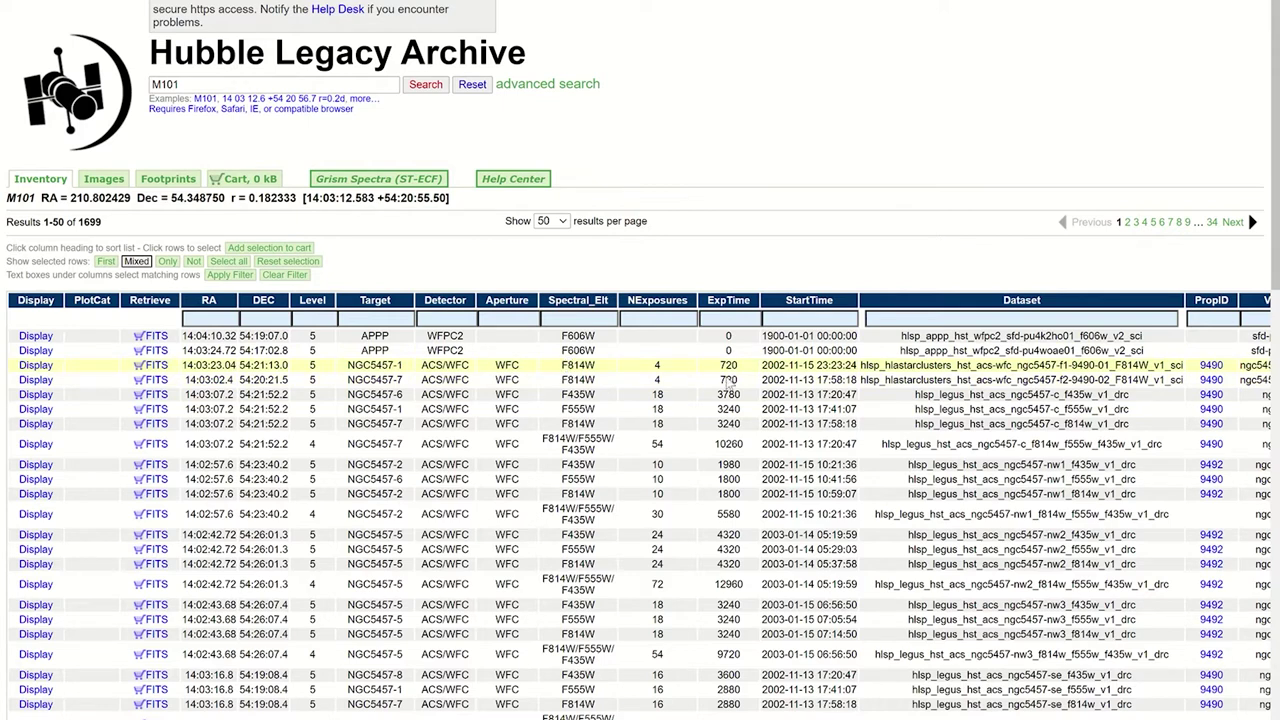
left_click(733, 368)
left_click(727, 368)
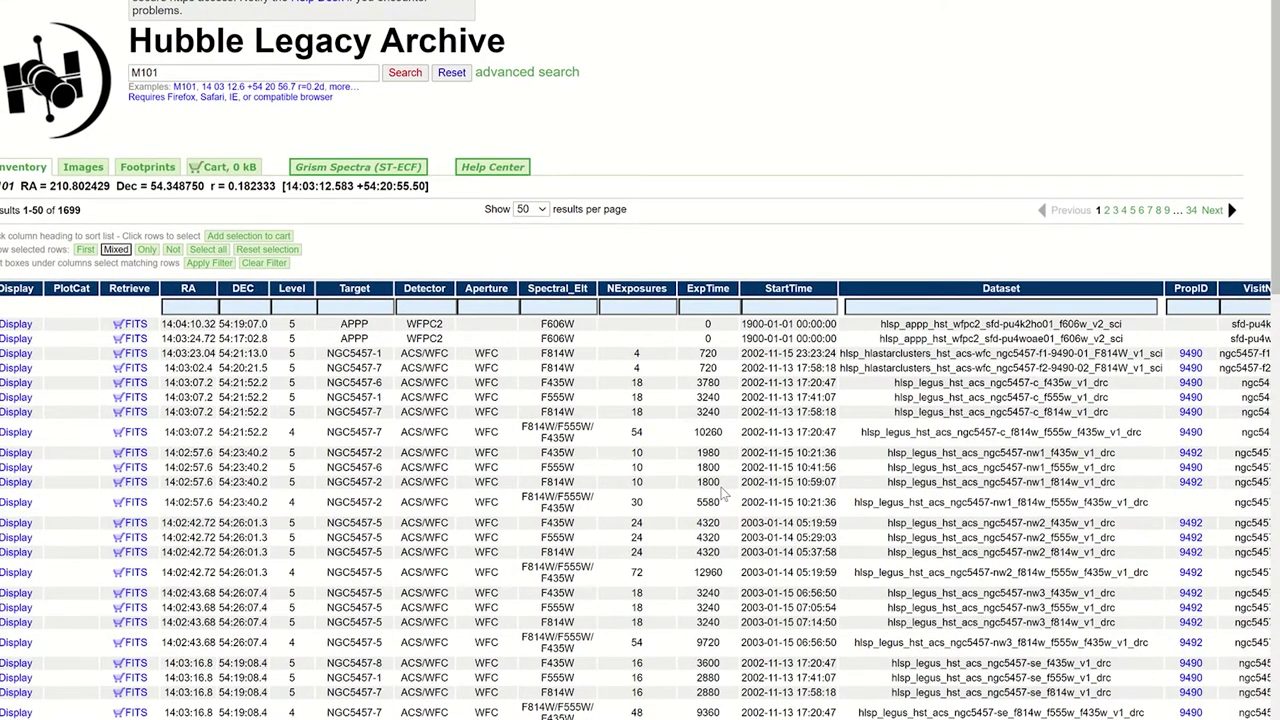
left_click(630, 358)
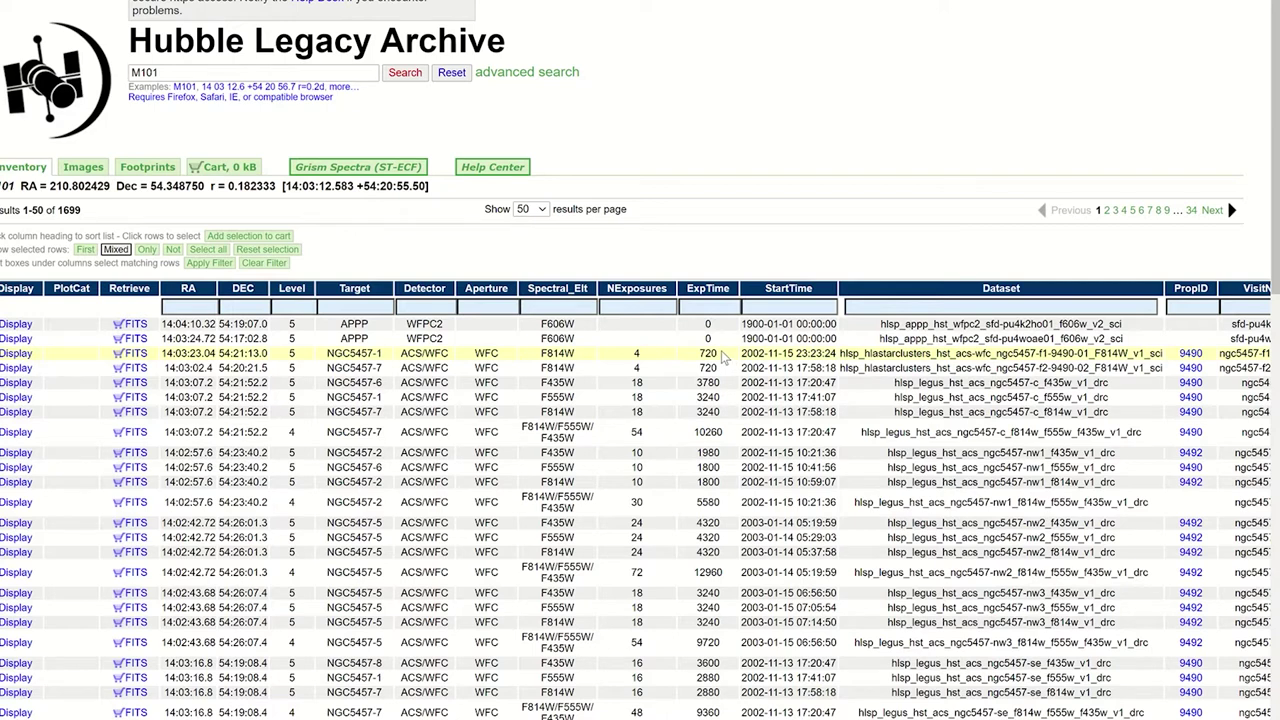
Step: Switch the M101 results from the inventory table to image previews
scroll(400, 265, "left", 1)
right_click(90, 178)
key("Escape")
left_click(95, 178)
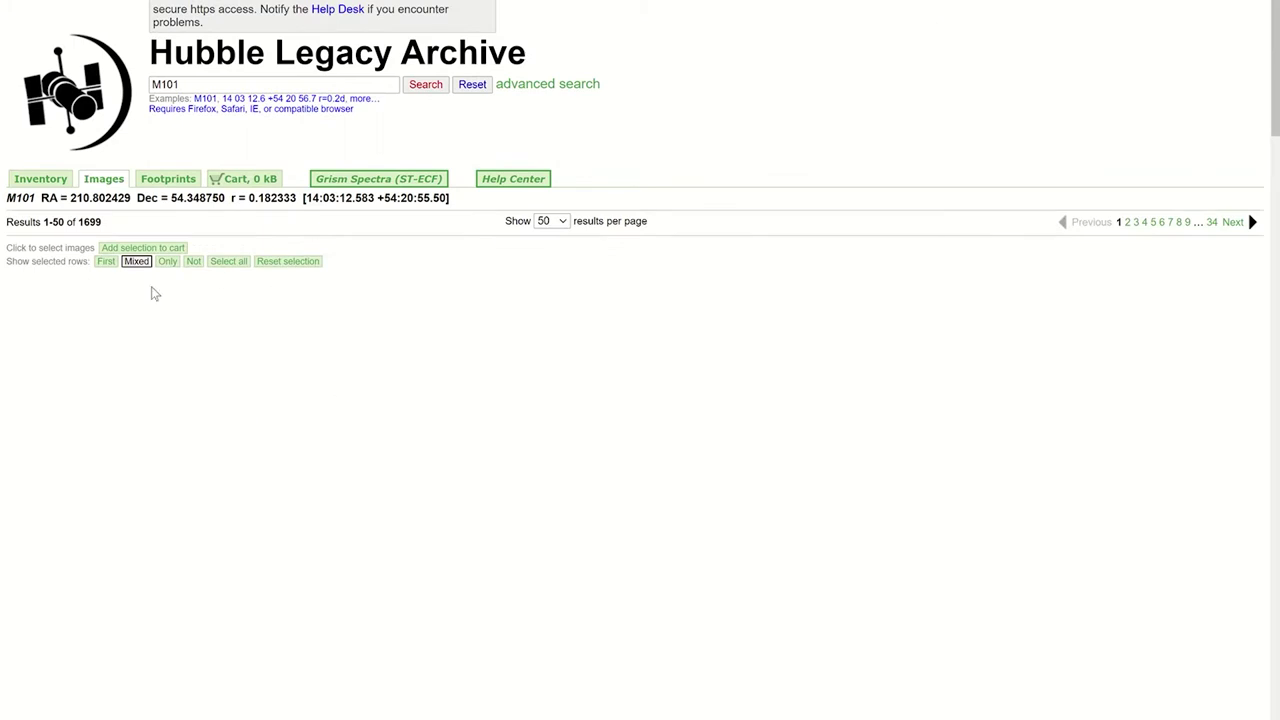
Step: Examine the M101 image previews through the end of the first results page, comparing the single-filter and color images
scroll(374, 474, "down", 1)
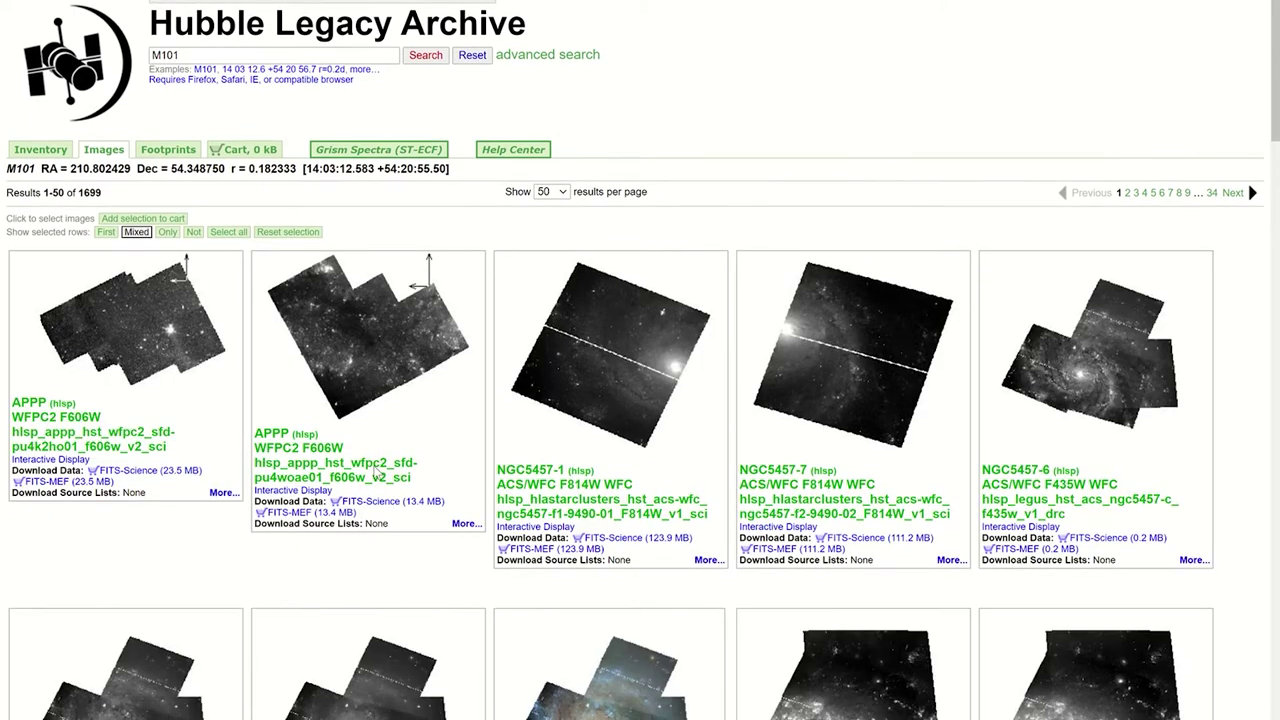
scroll(374, 470, "down", 5)
scroll(373, 464, "down", 5)
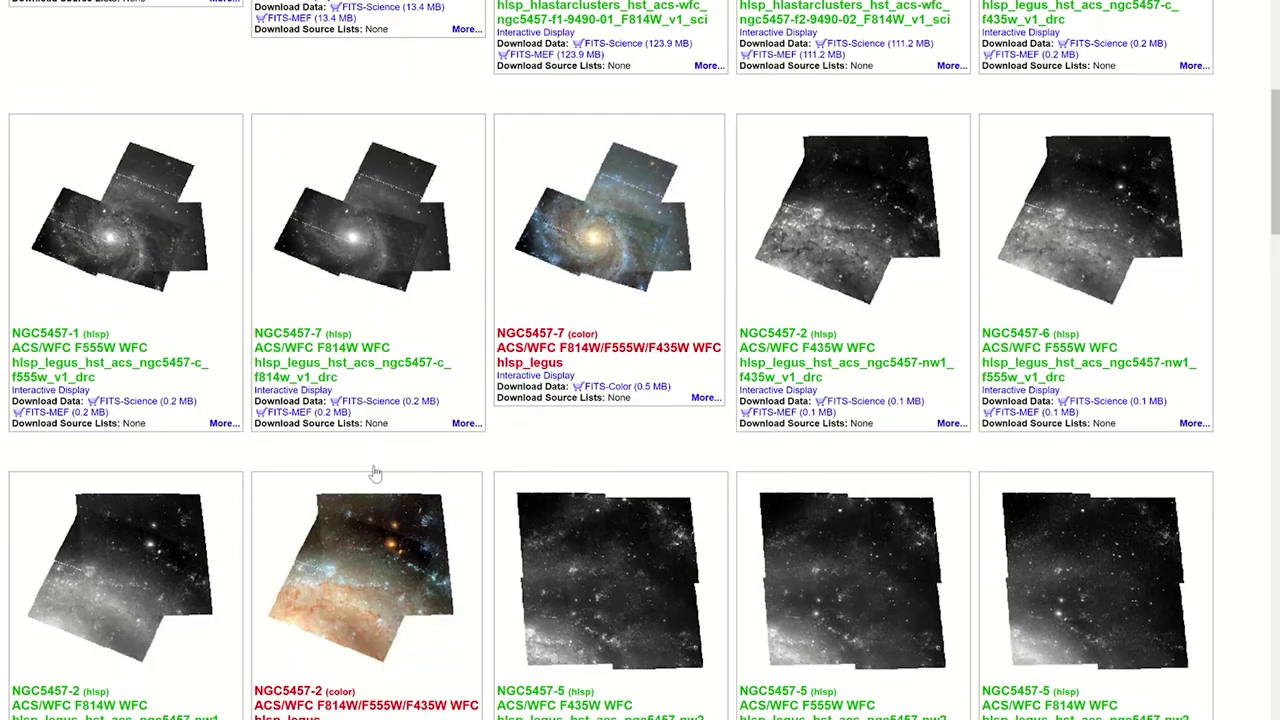
scroll(374, 466, "down", 7)
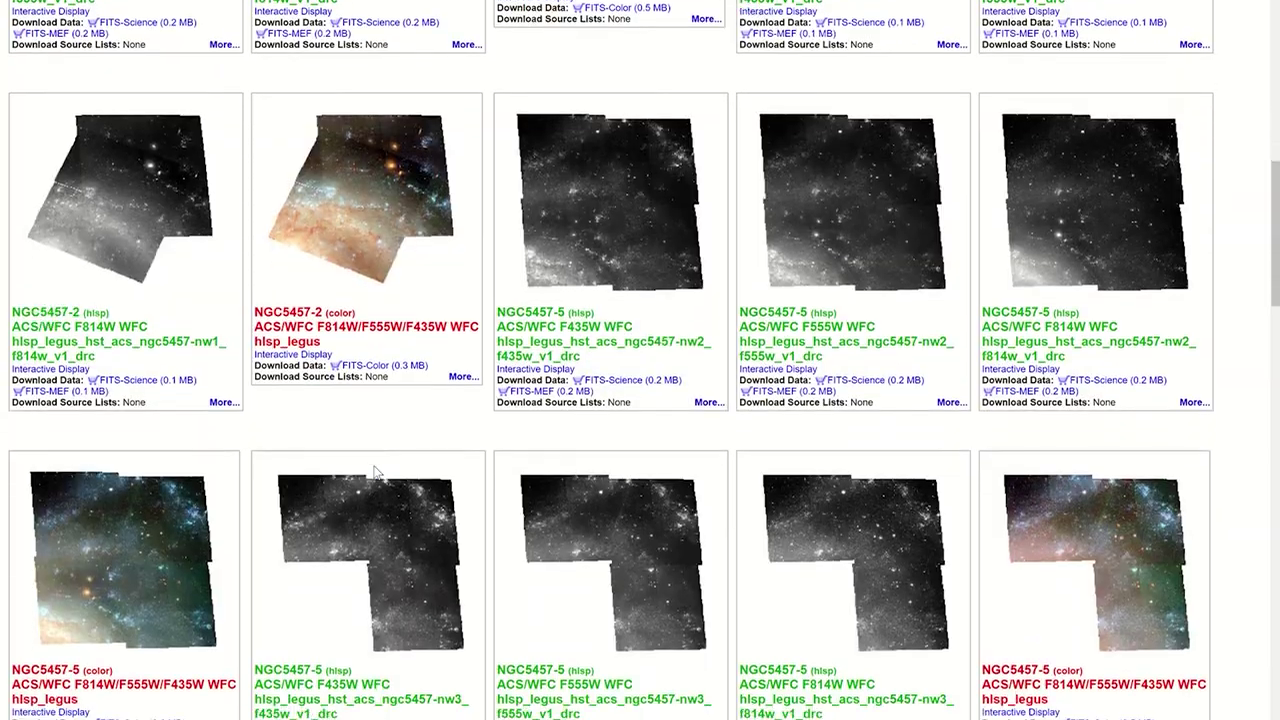
scroll(374, 468, "down", 7)
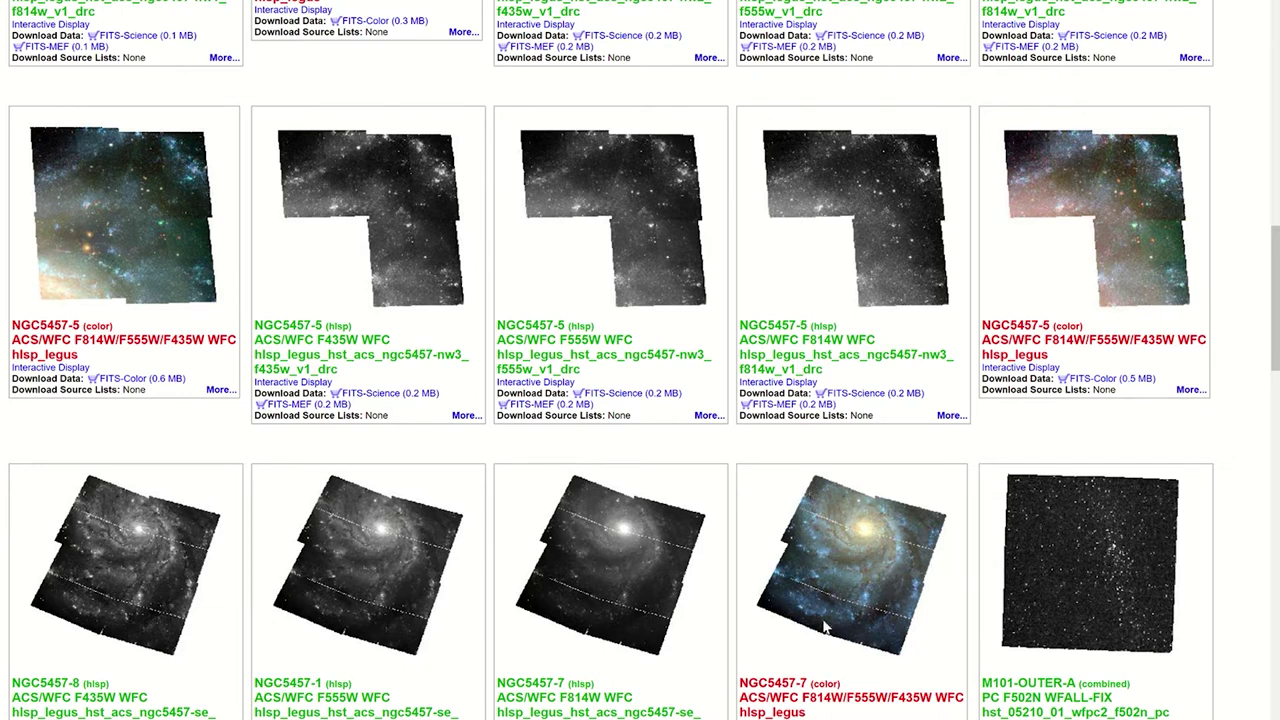
scroll(785, 450, "up", 7)
scroll(785, 450, "down", 12)
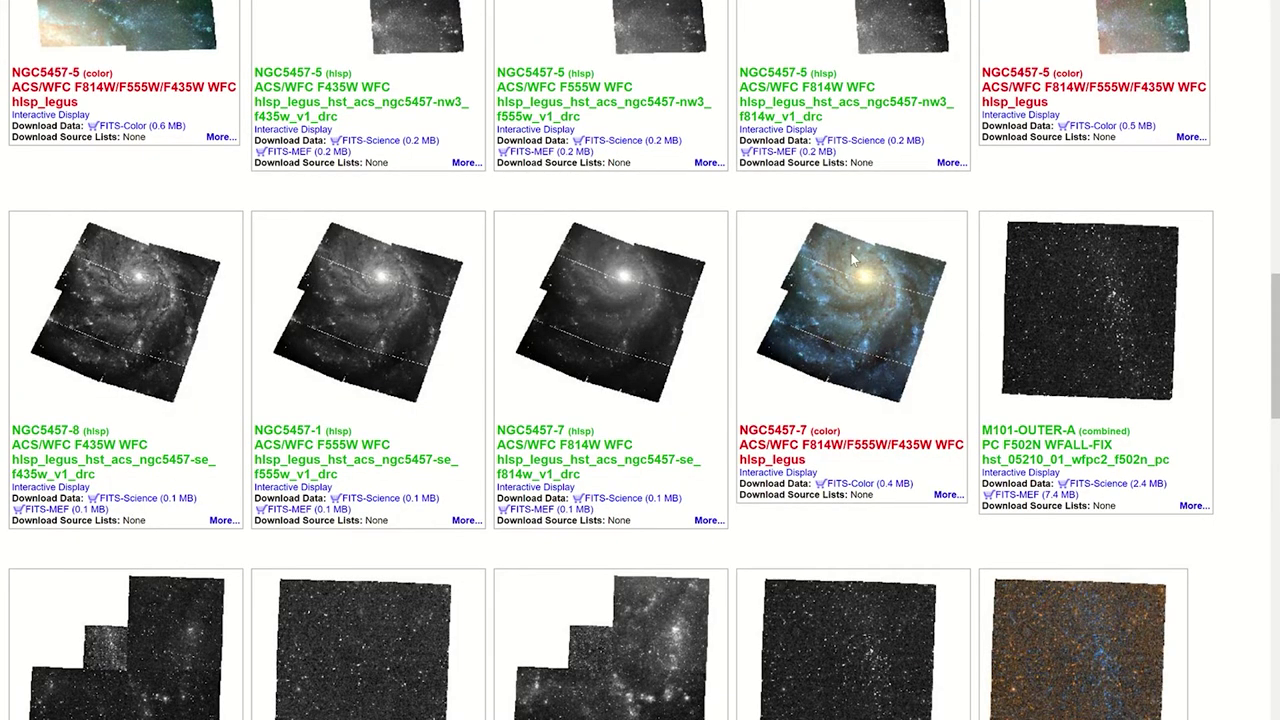
scroll(833, 376, "down", 14)
scroll(833, 376, "down", 14)
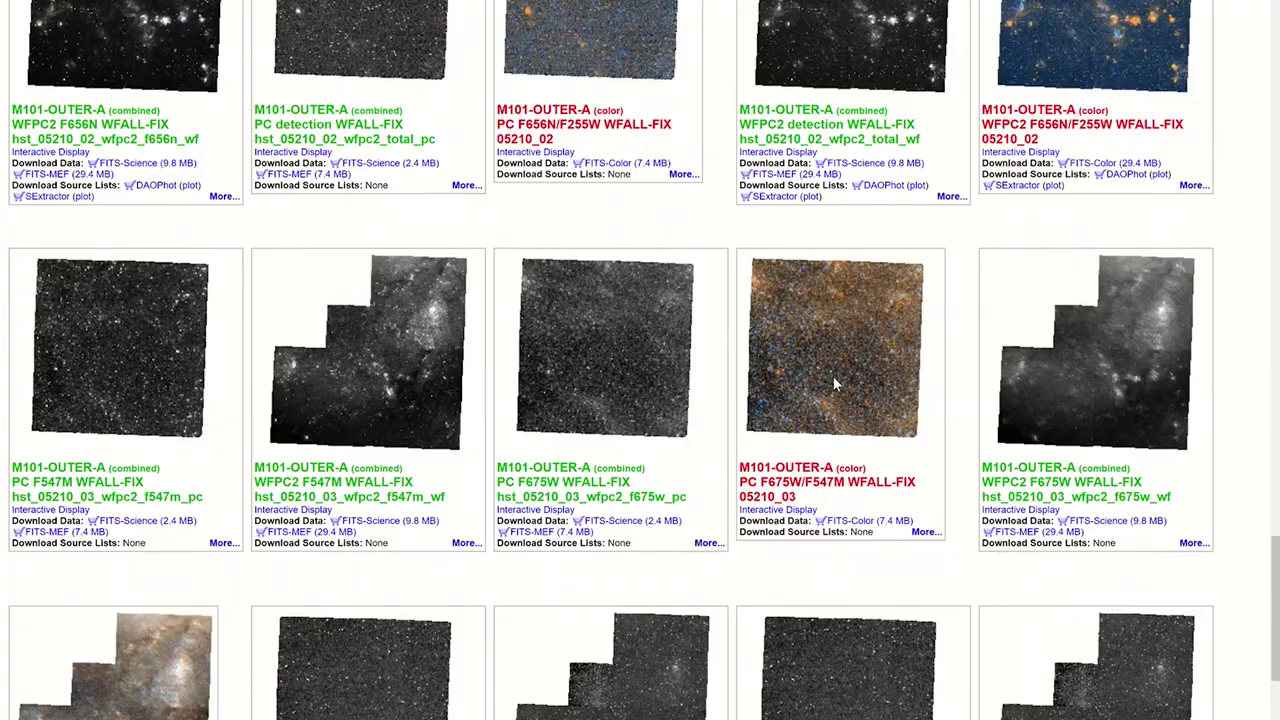
scroll(1000, 339, "down", 1)
scroll(733, 396, "down", 4)
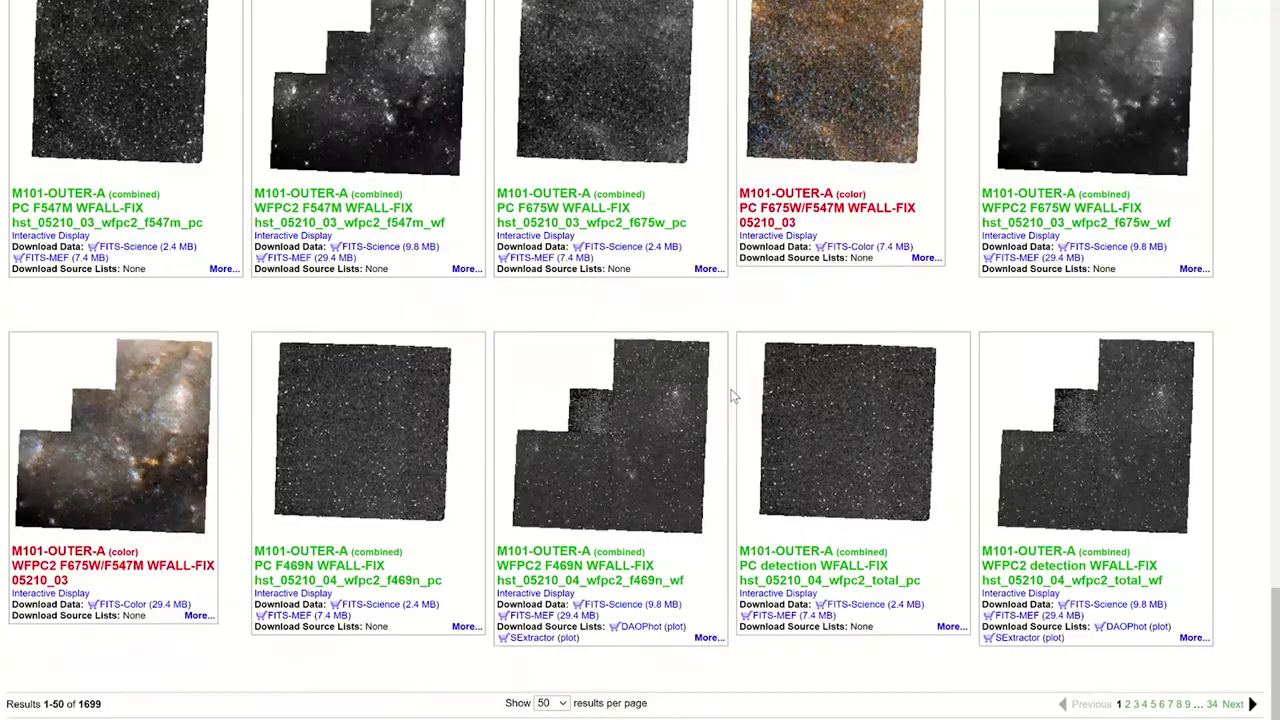
scroll(733, 396, "up", 20)
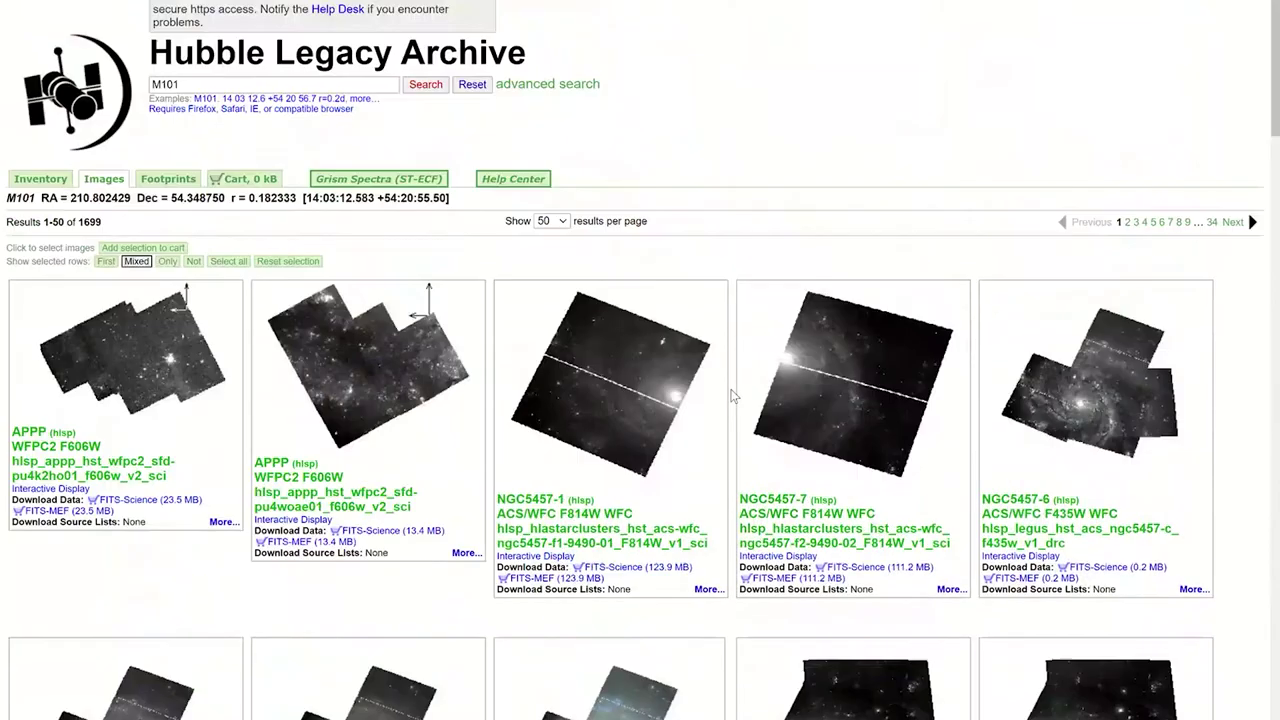
Step: Replace the search target with IC 63 and run the archive search
right_click(143, 75)
right_click(134, 46)
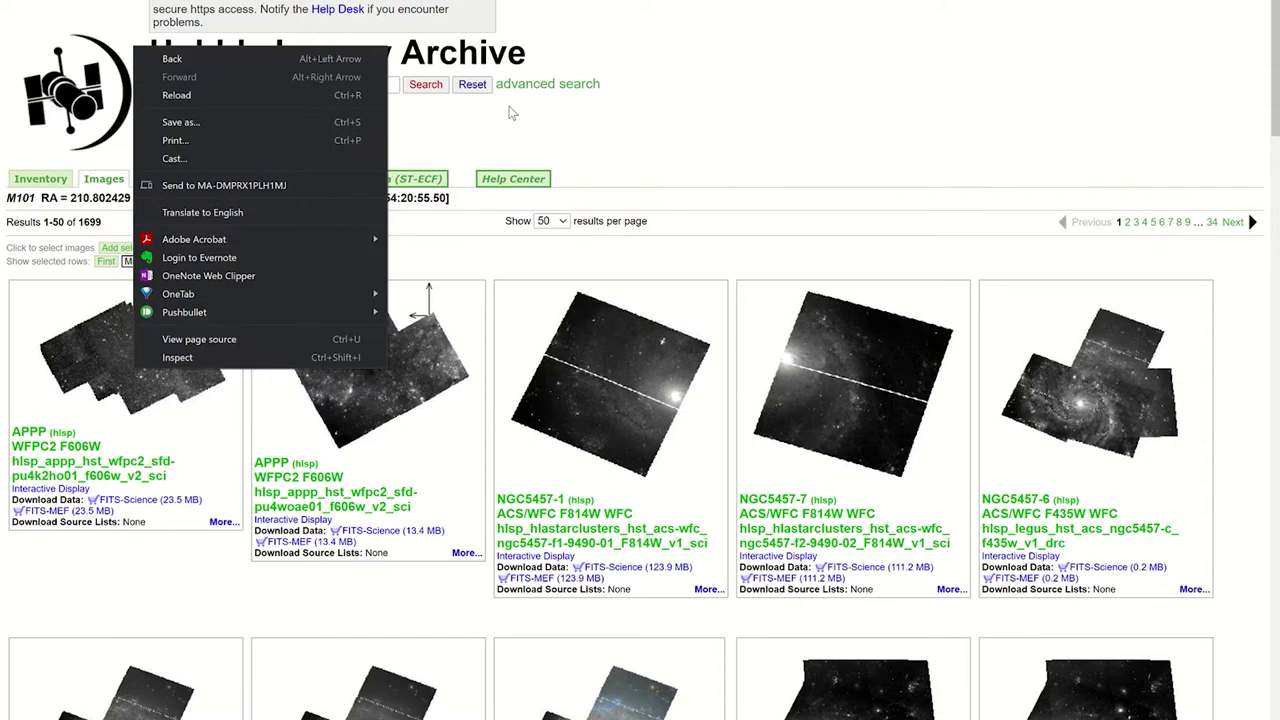
key("Escape")
left_click_drag(206, 84, 104, 89)
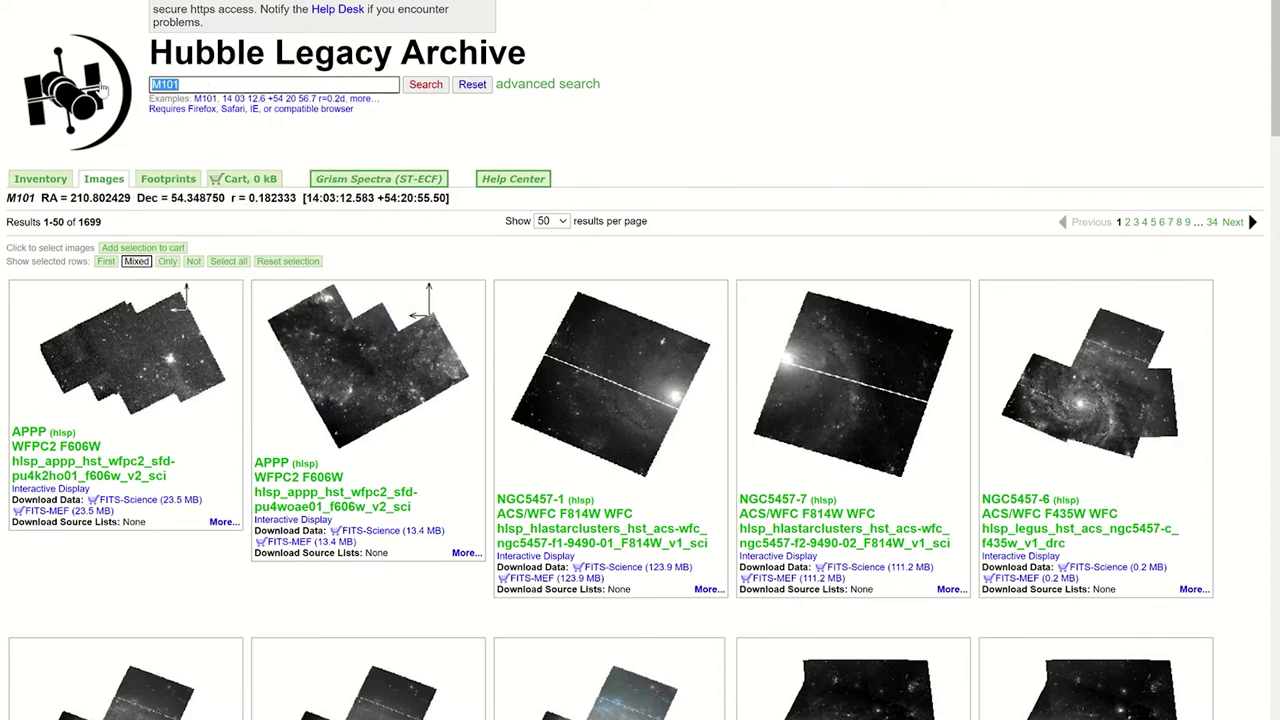
key("BackSpace")
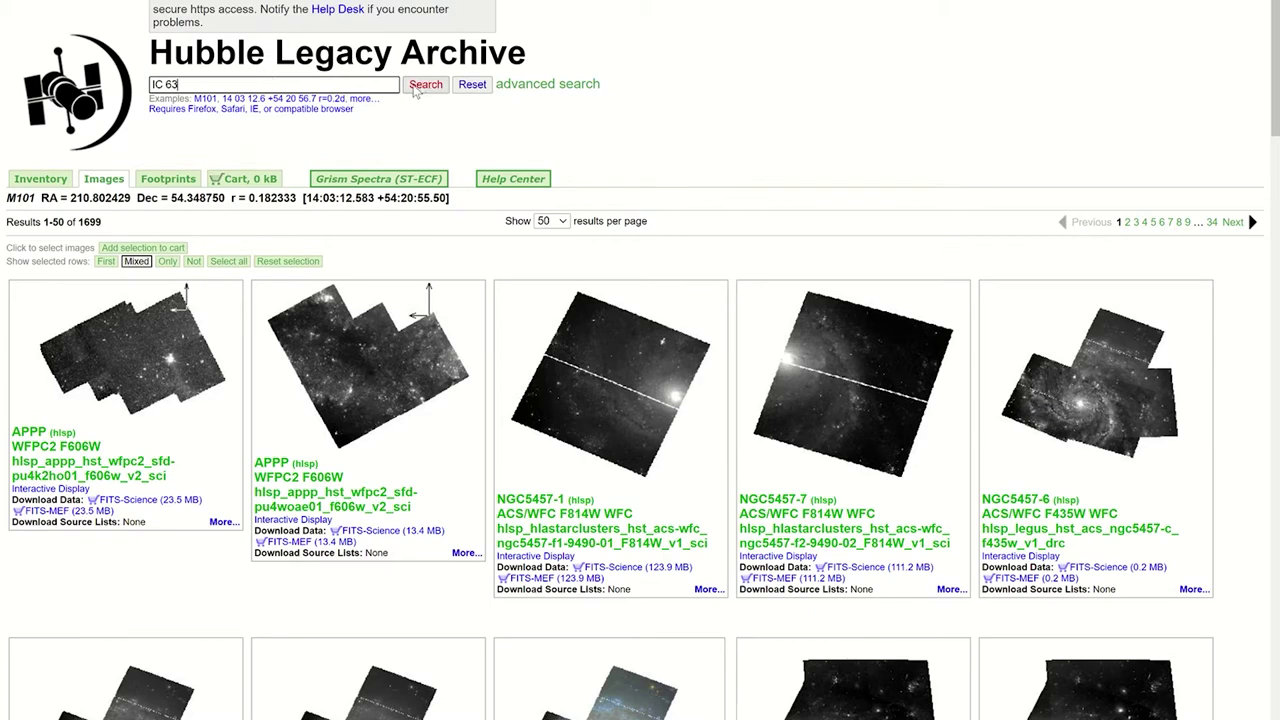
left_click(424, 85)
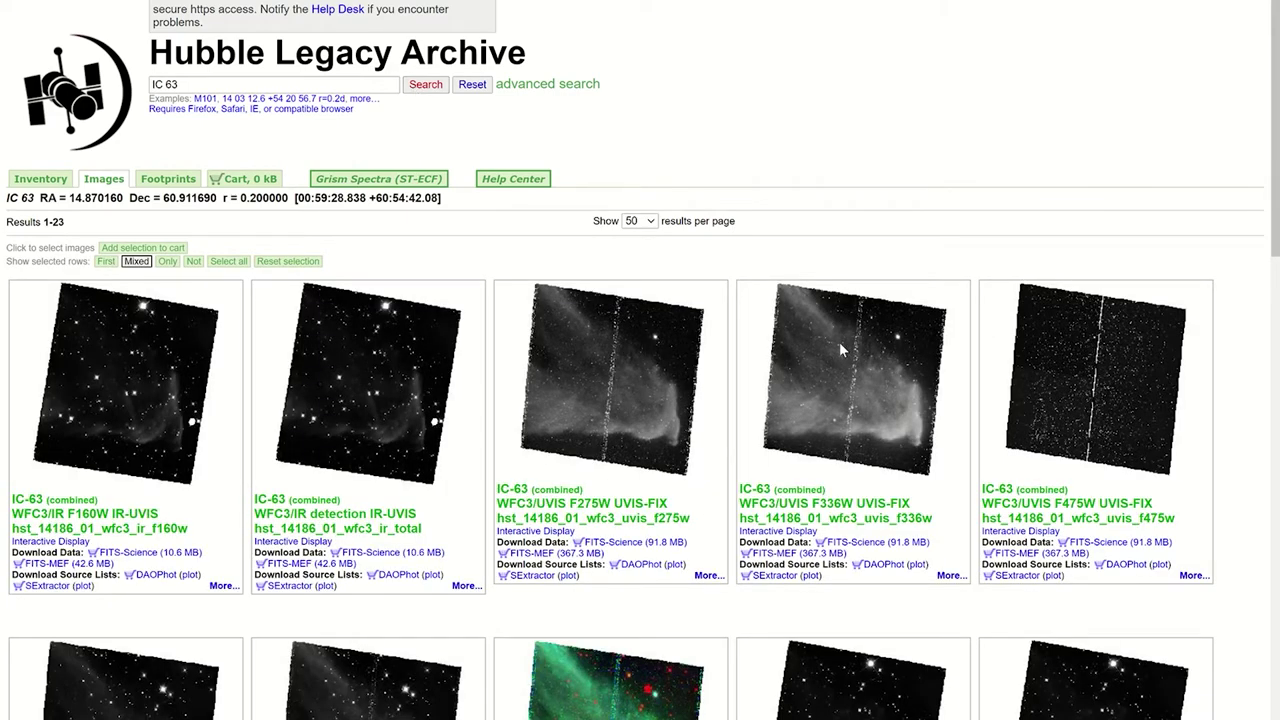
Step: Examine the IC 63 image previews, comparing the available detectors, filters and color composites
scroll(845, 437, "down", 1)
scroll(845, 429, "down", 3)
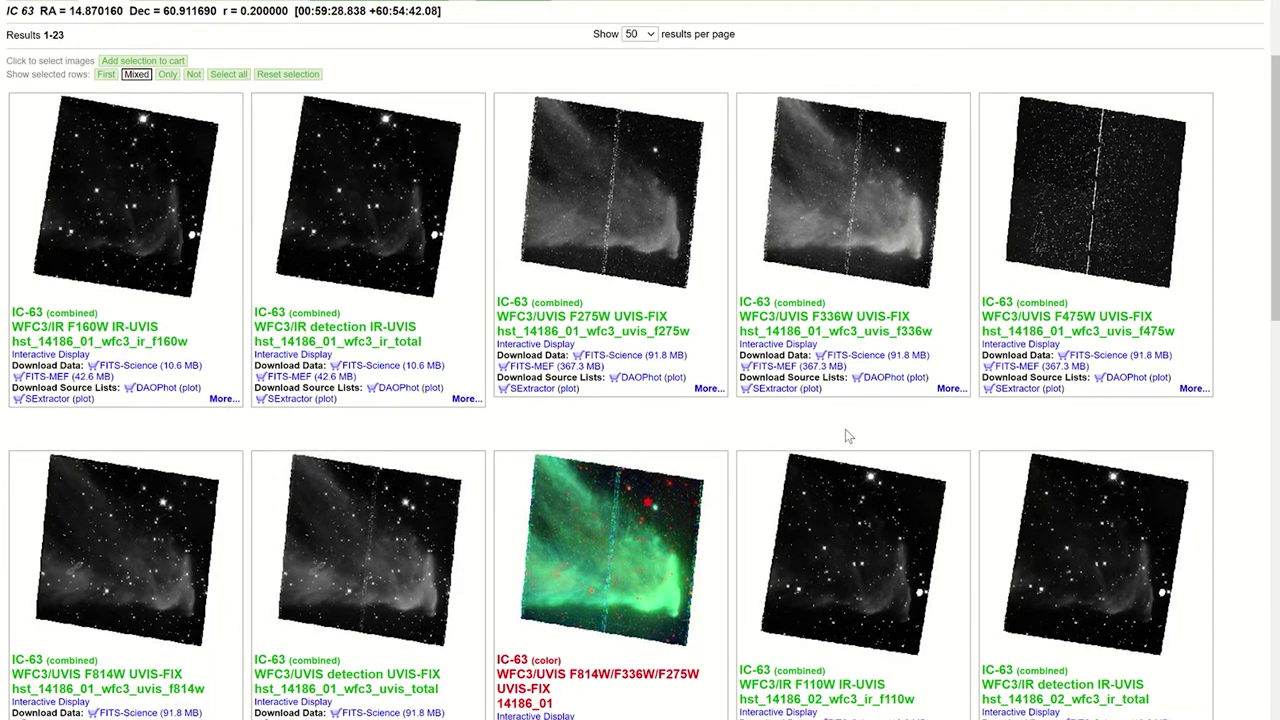
scroll(845, 429, "up", 5)
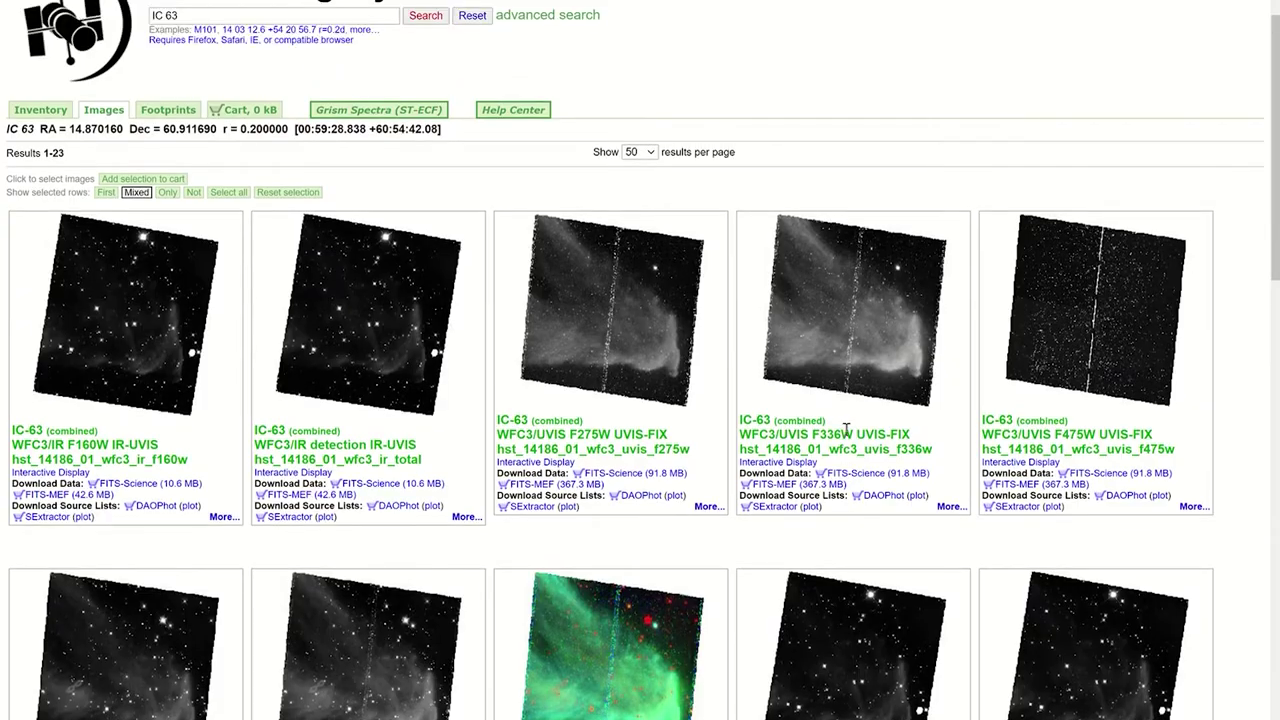
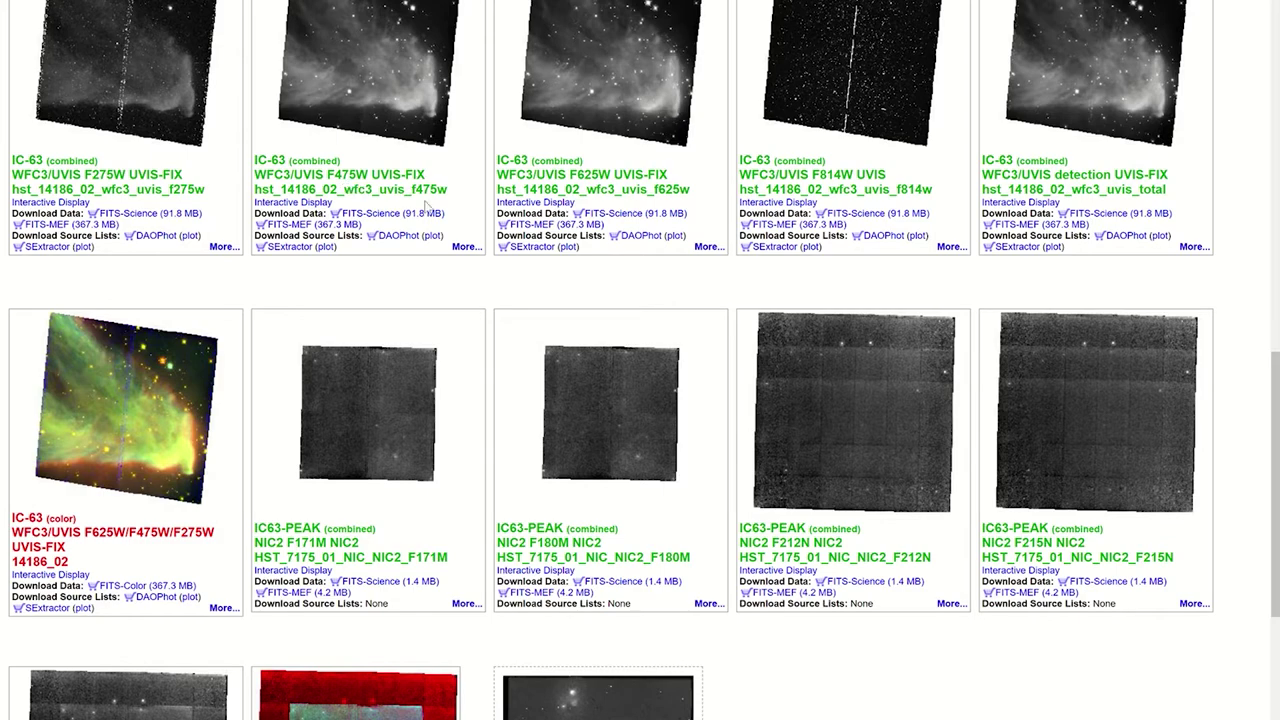
scroll(397, 370, "down", 1)
scroll(397, 377, "down", 3)
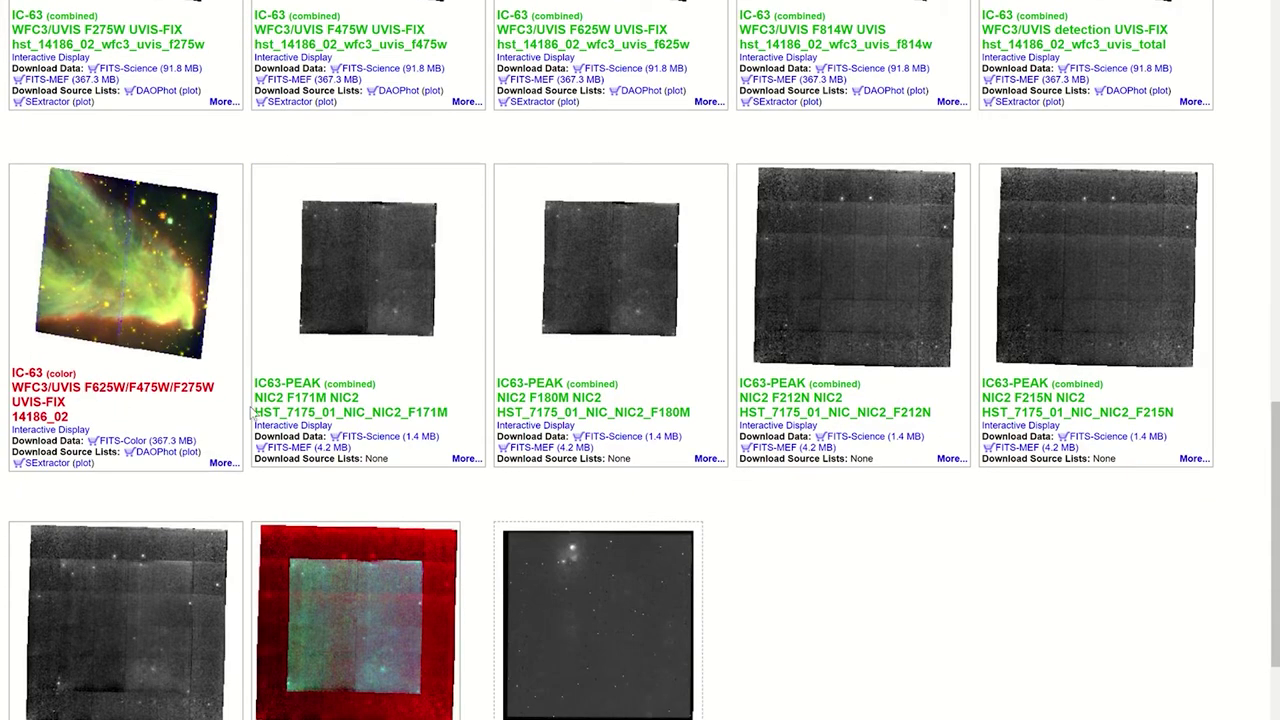
scroll(252, 410, "down", 5)
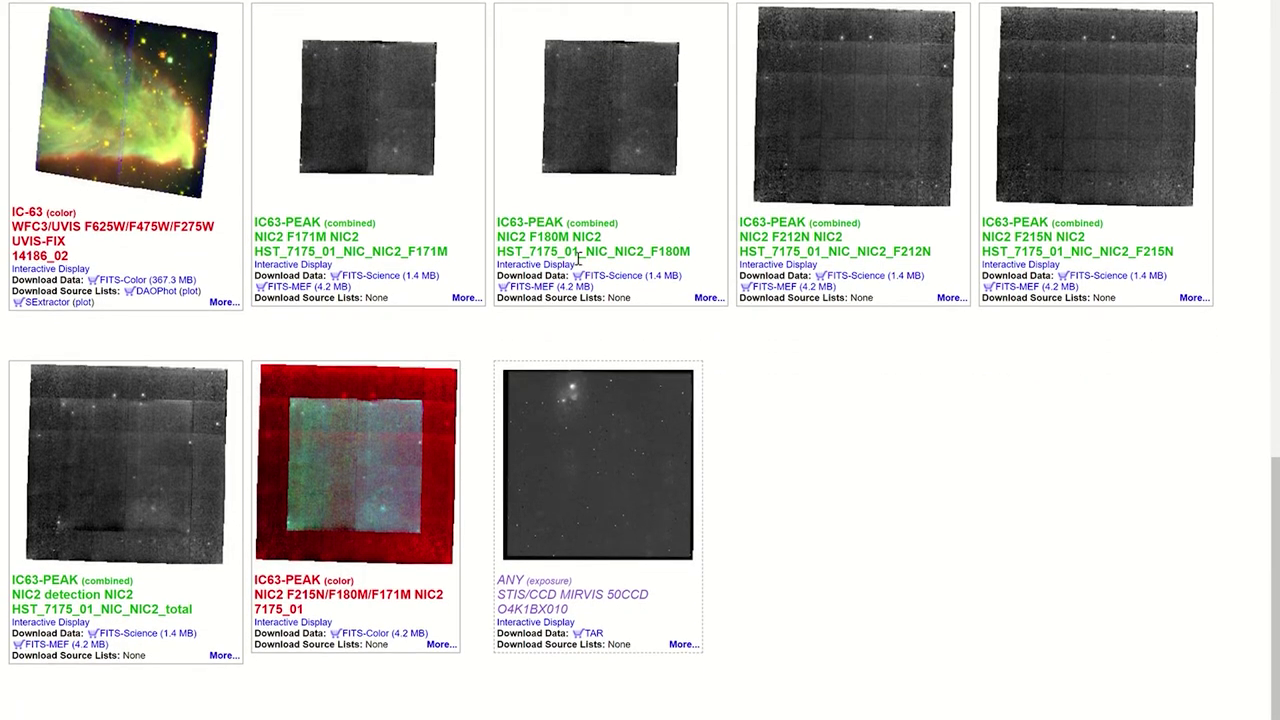
scroll(580, 300, "up", 3)
scroll(554, 293, "up", 10)
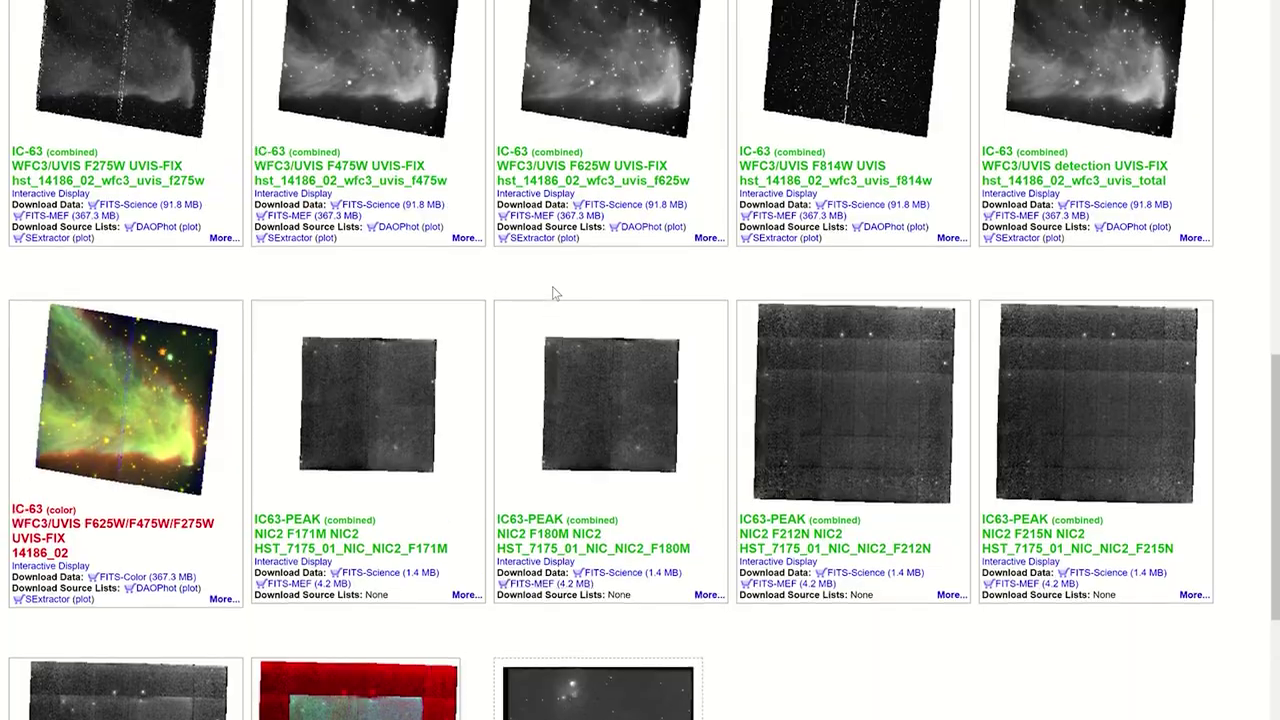
scroll(554, 293, "up", 10)
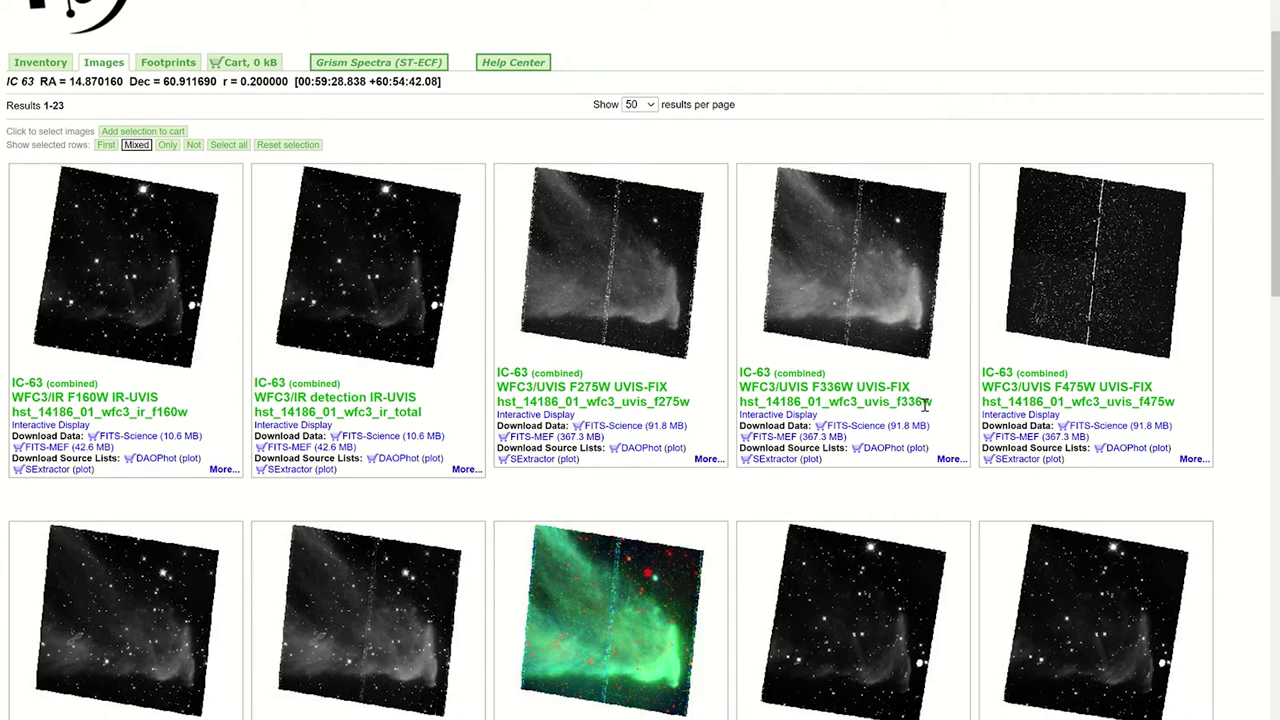
Step: Select the F160W, F275W, F336W, F475W and F814W single-filter IC 63 images from the hst_14186_01 set
left_click(885, 395)
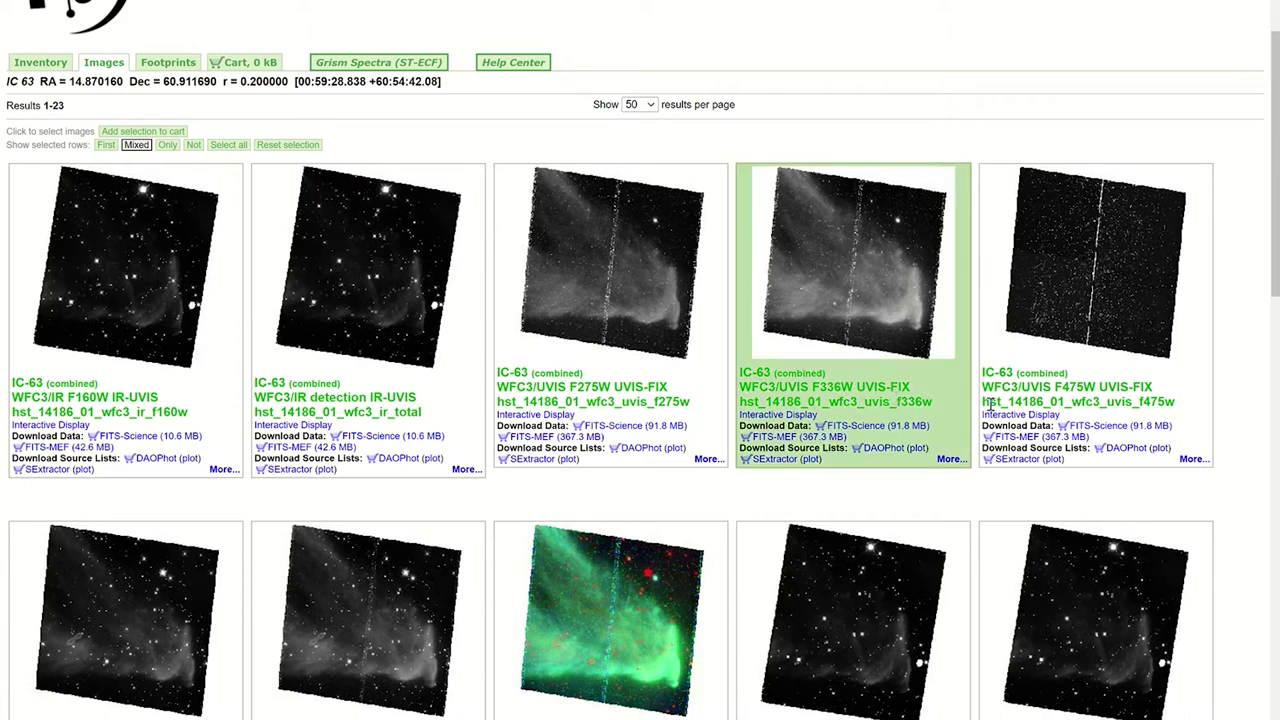
left_click(897, 401)
left_click(886, 386)
left_click(113, 397)
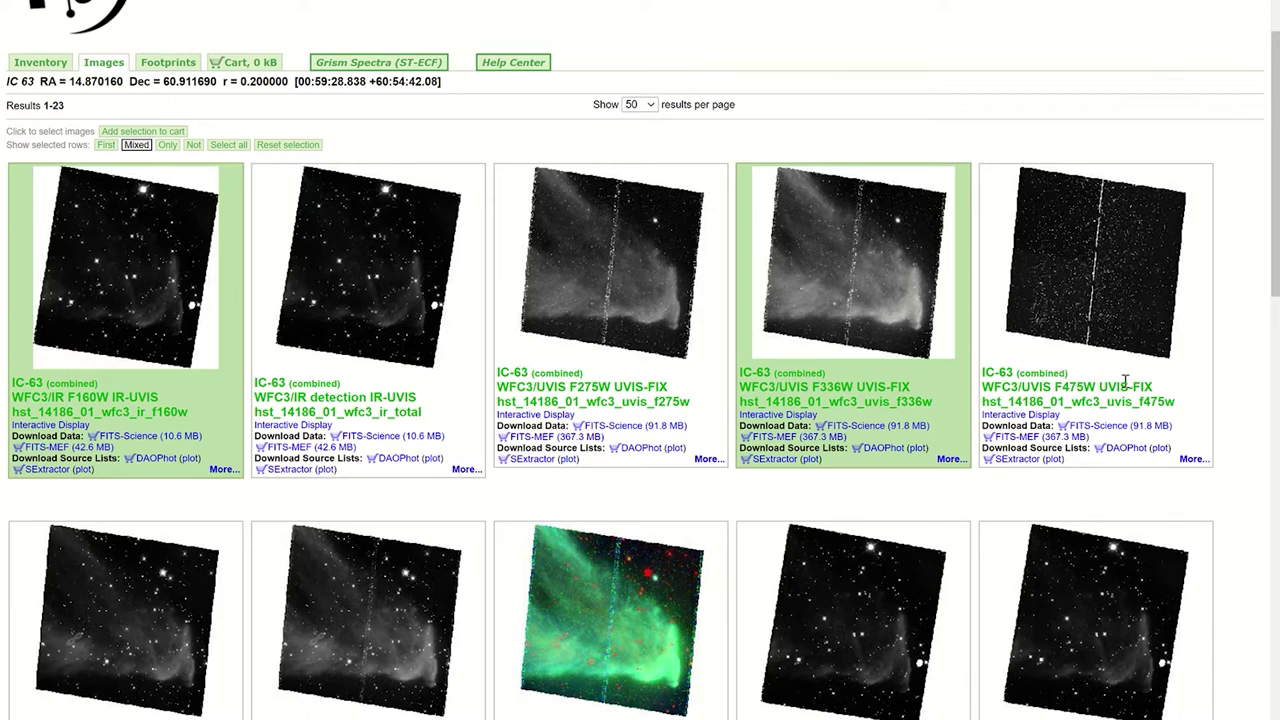
left_click(1050, 372)
scroll(750, 421, "down", 2)
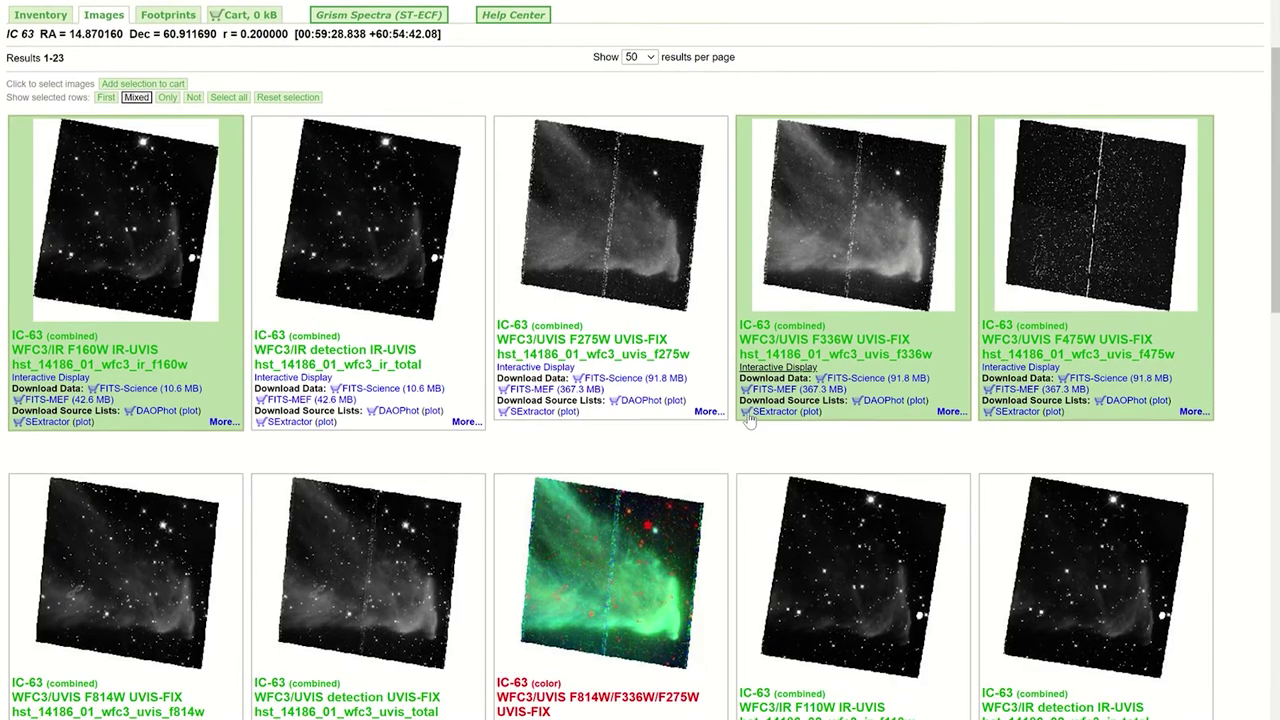
scroll(750, 421, "down", 2)
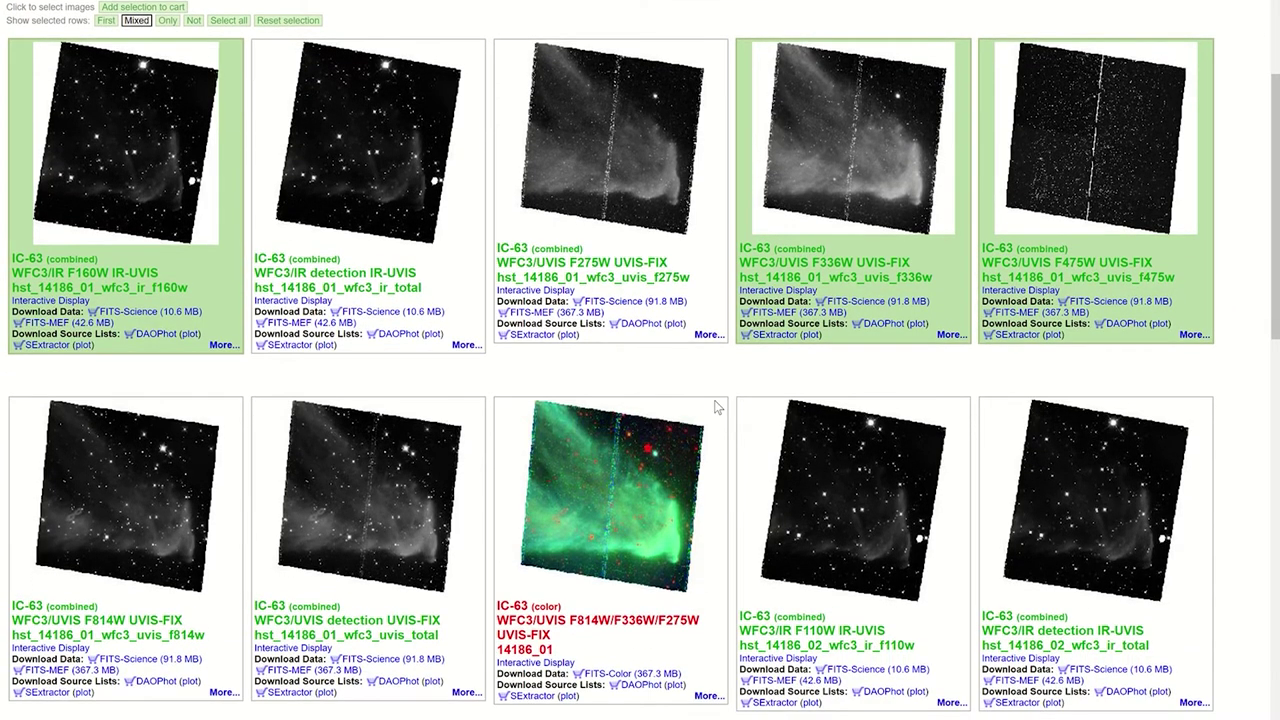
left_click(130, 621)
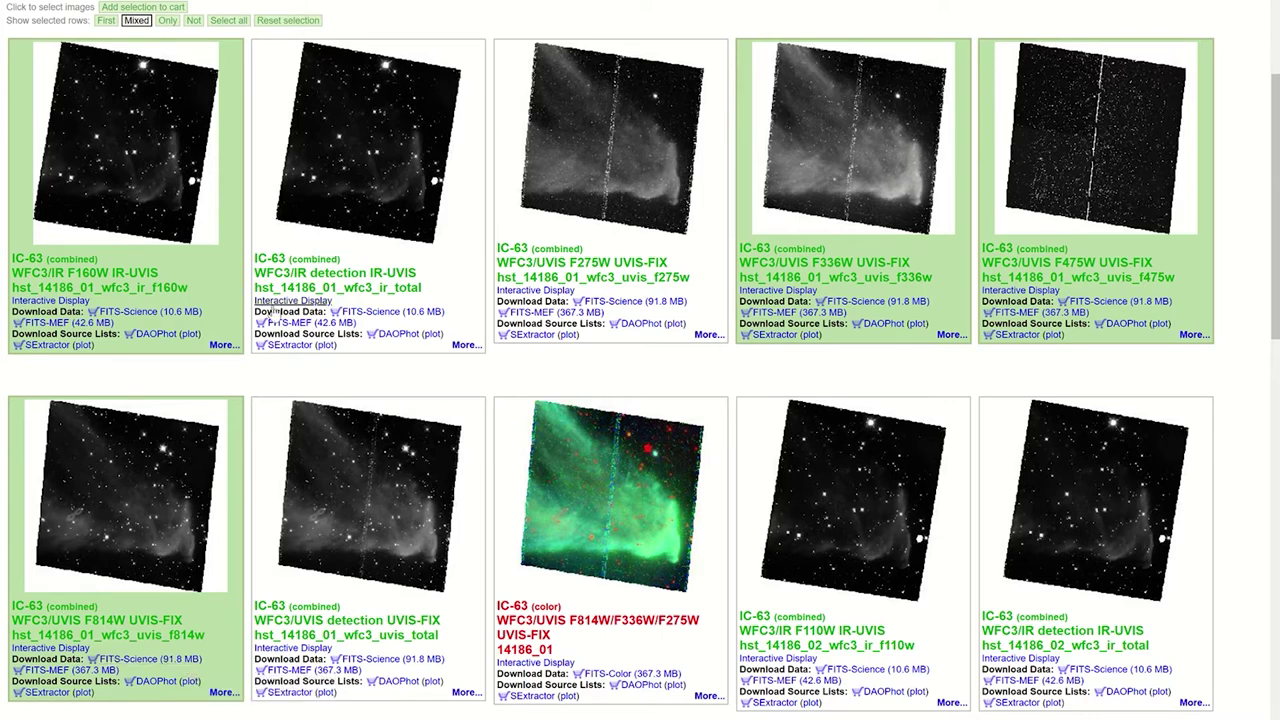
left_click(623, 273)
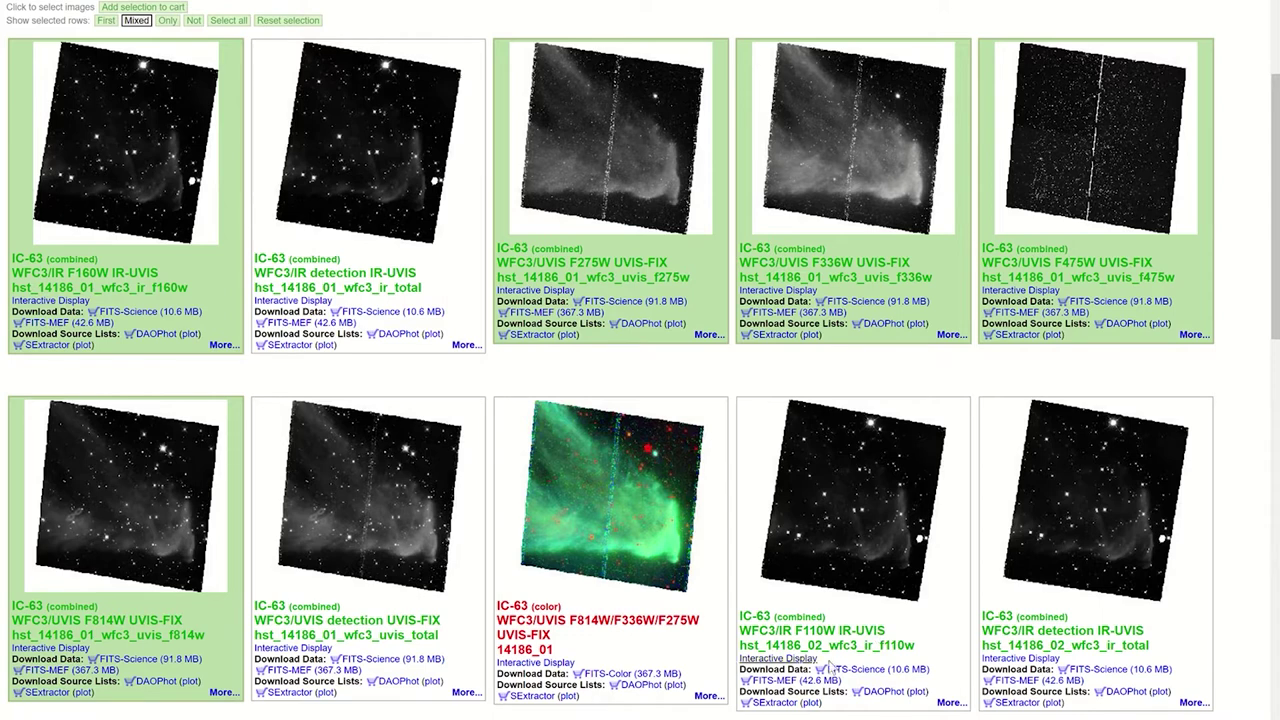
left_click(892, 647)
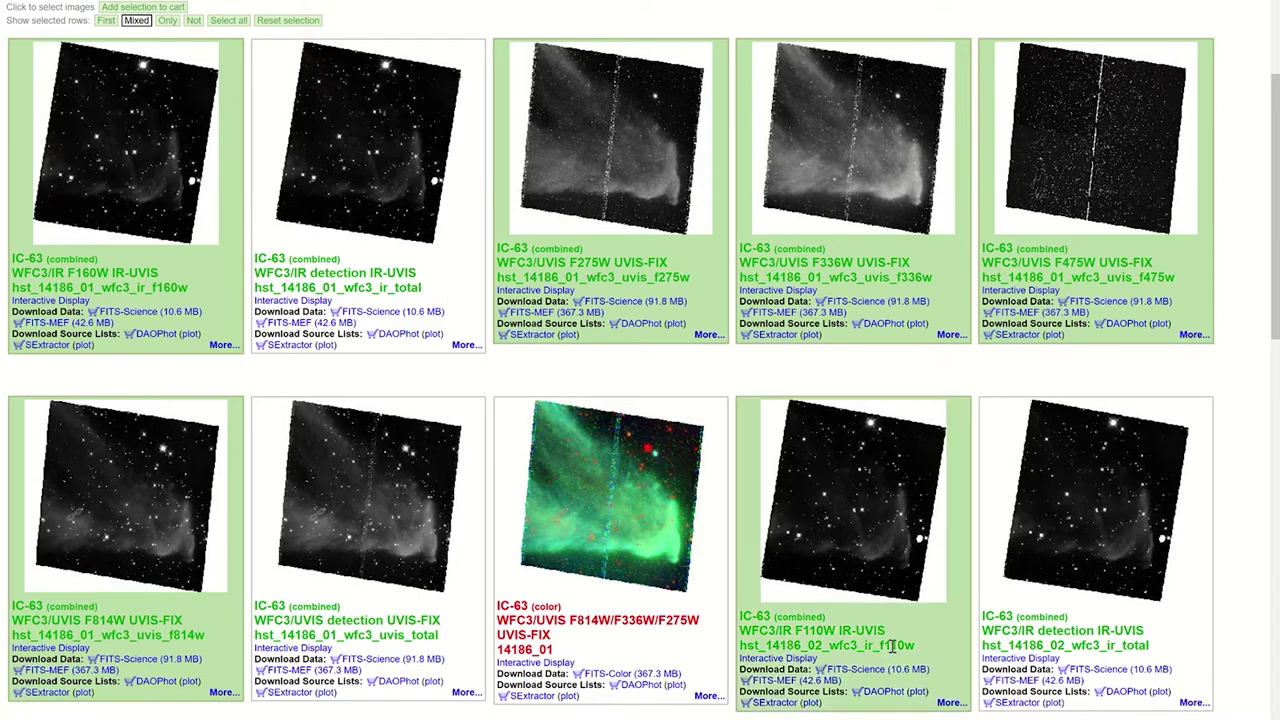
scroll(672, 395, "down", 4)
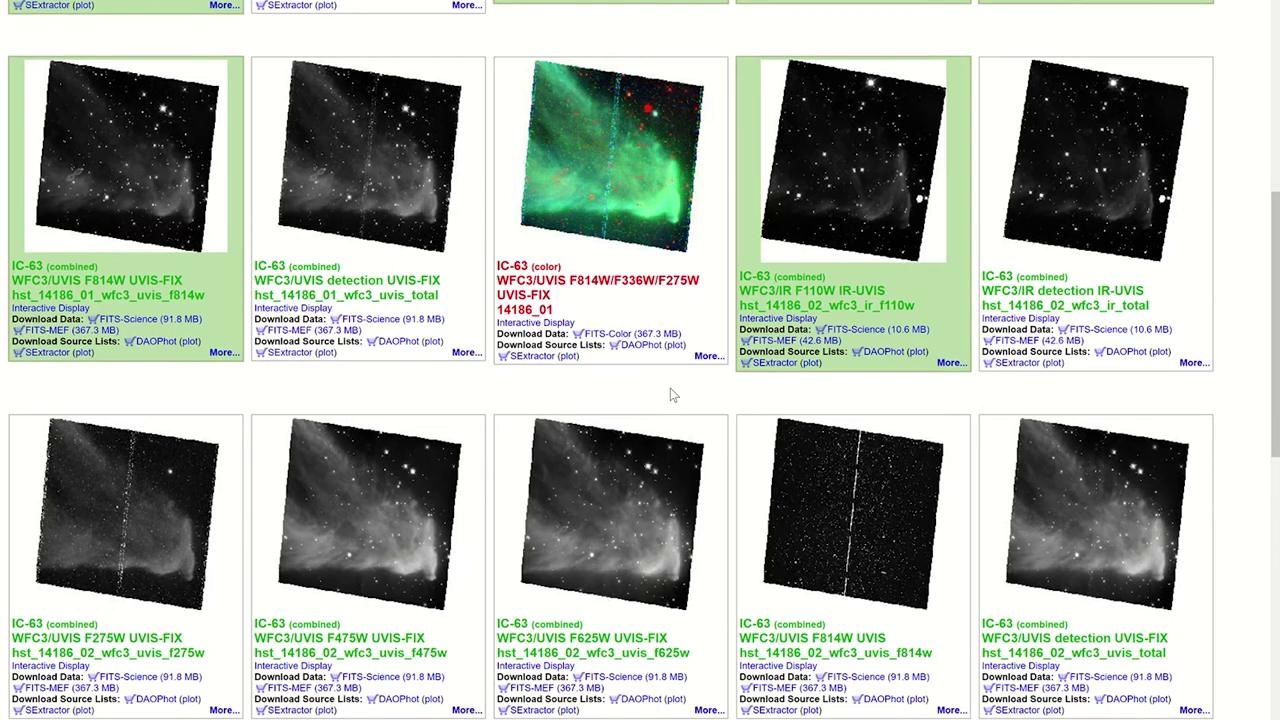
scroll(672, 395, "up", 1)
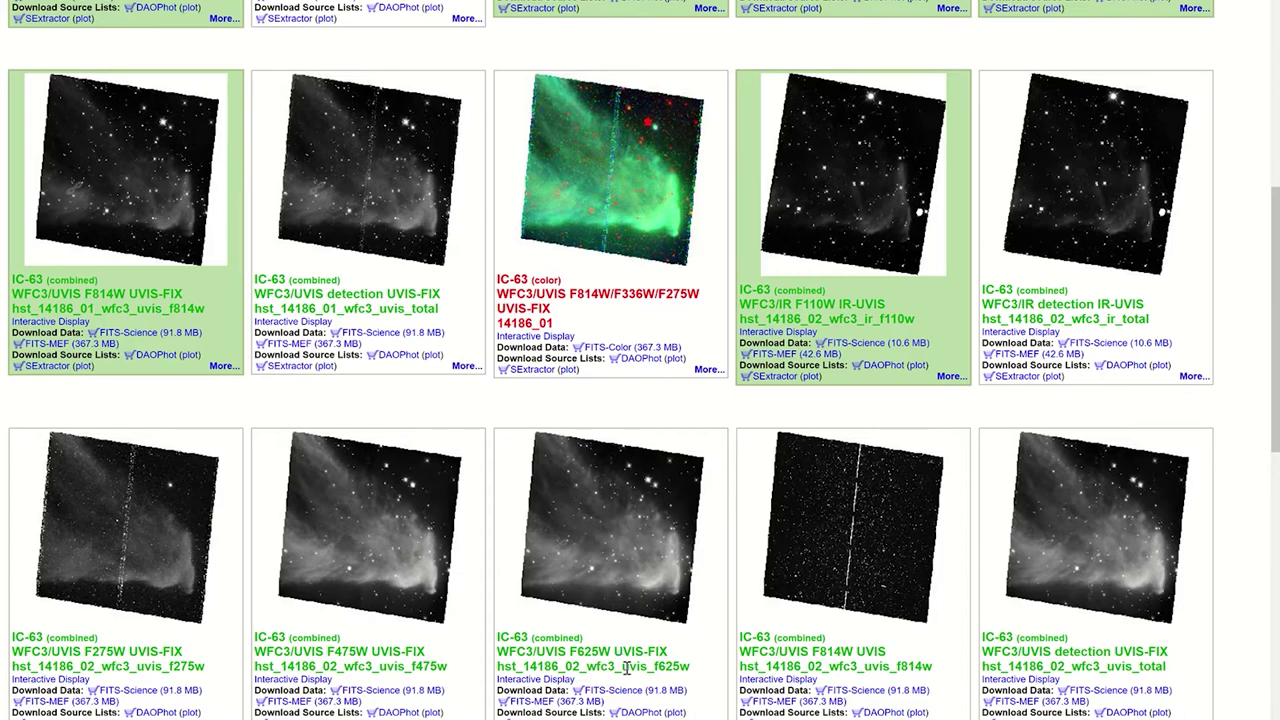
scroll(618, 650, "up", 1)
scroll(618, 655, "up", 3)
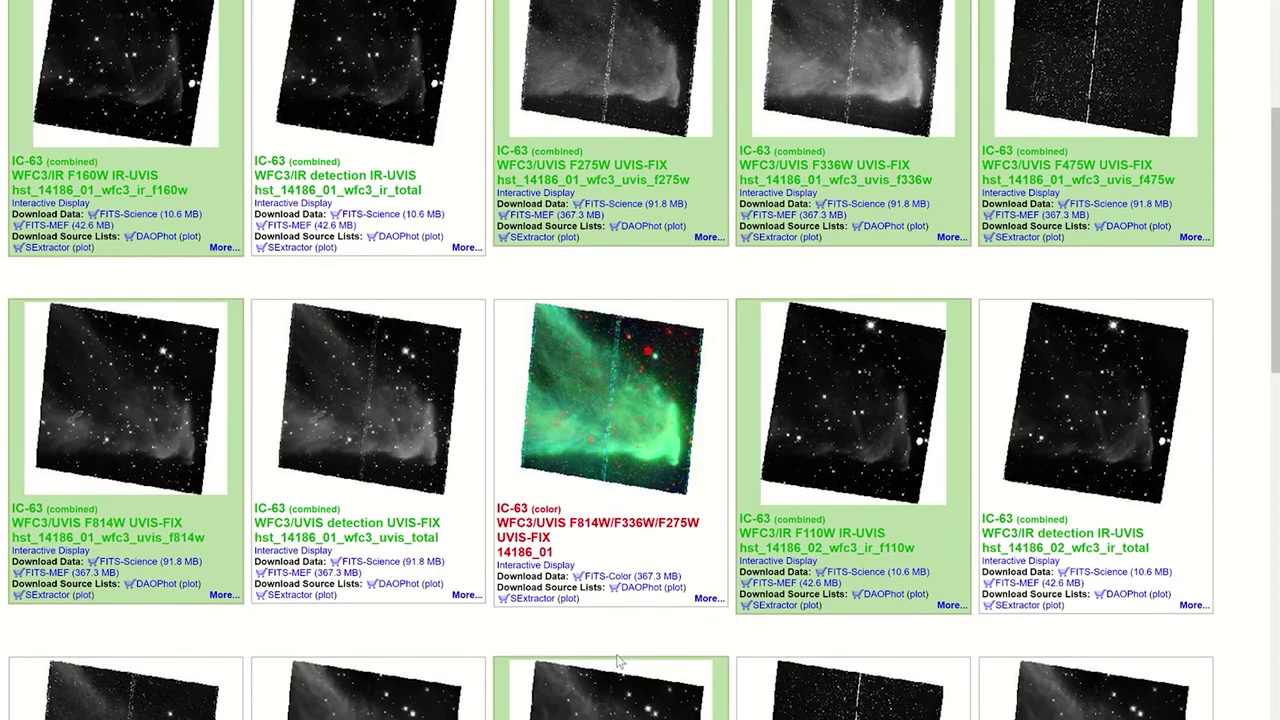
scroll(618, 660, "down", 3)
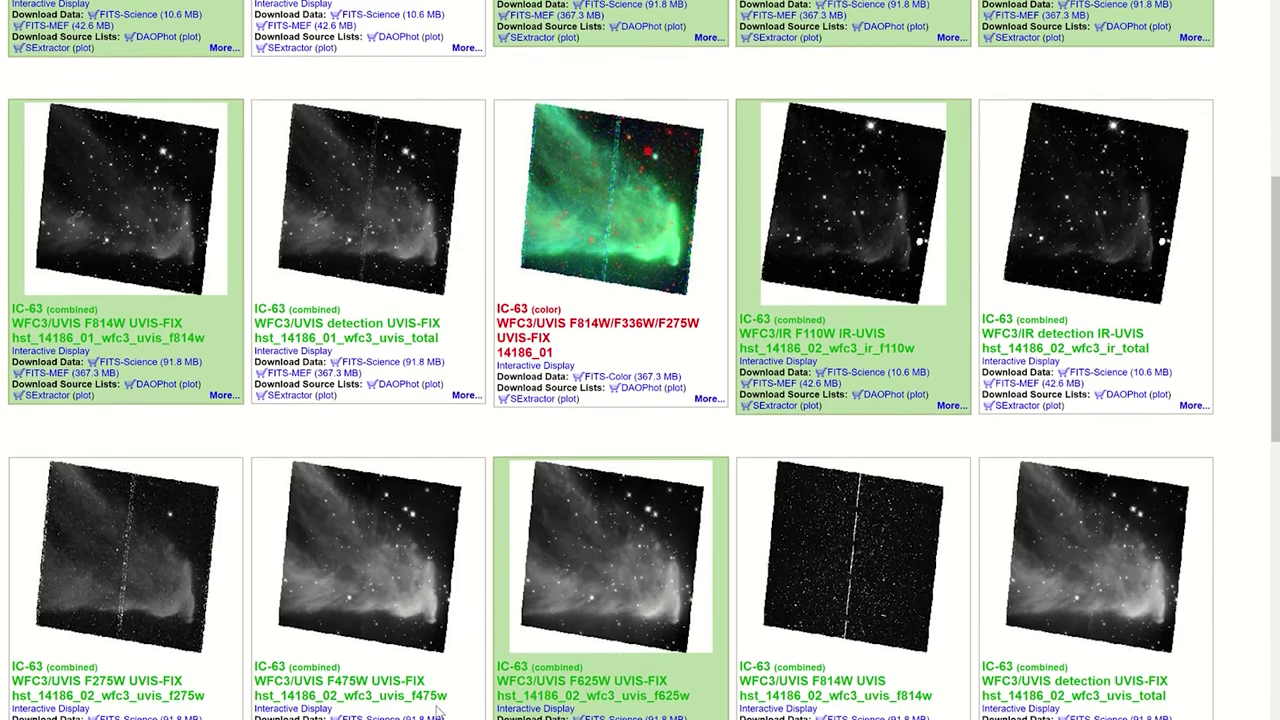
left_click(609, 680)
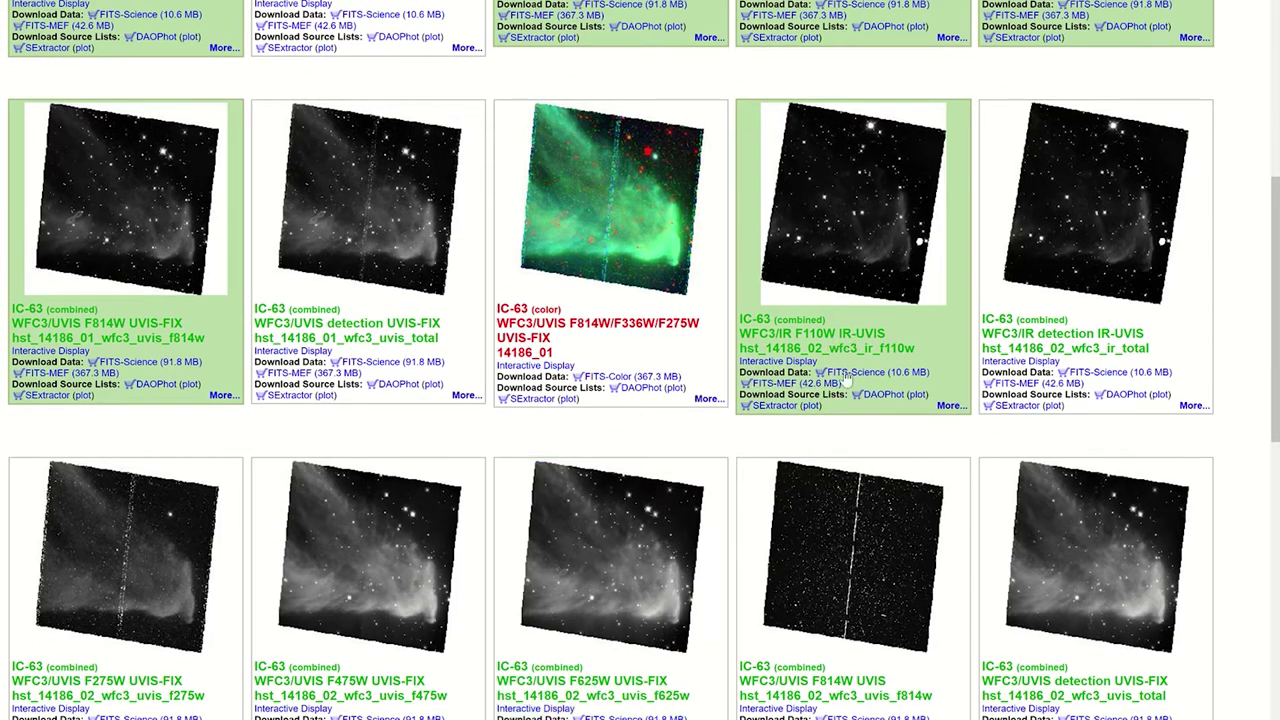
left_click(866, 328)
Step: Remove the infrared WFC3/IR F160W image from the selection, keeping only WFC3/UVIS images
scroll(815, 355, "up", 1)
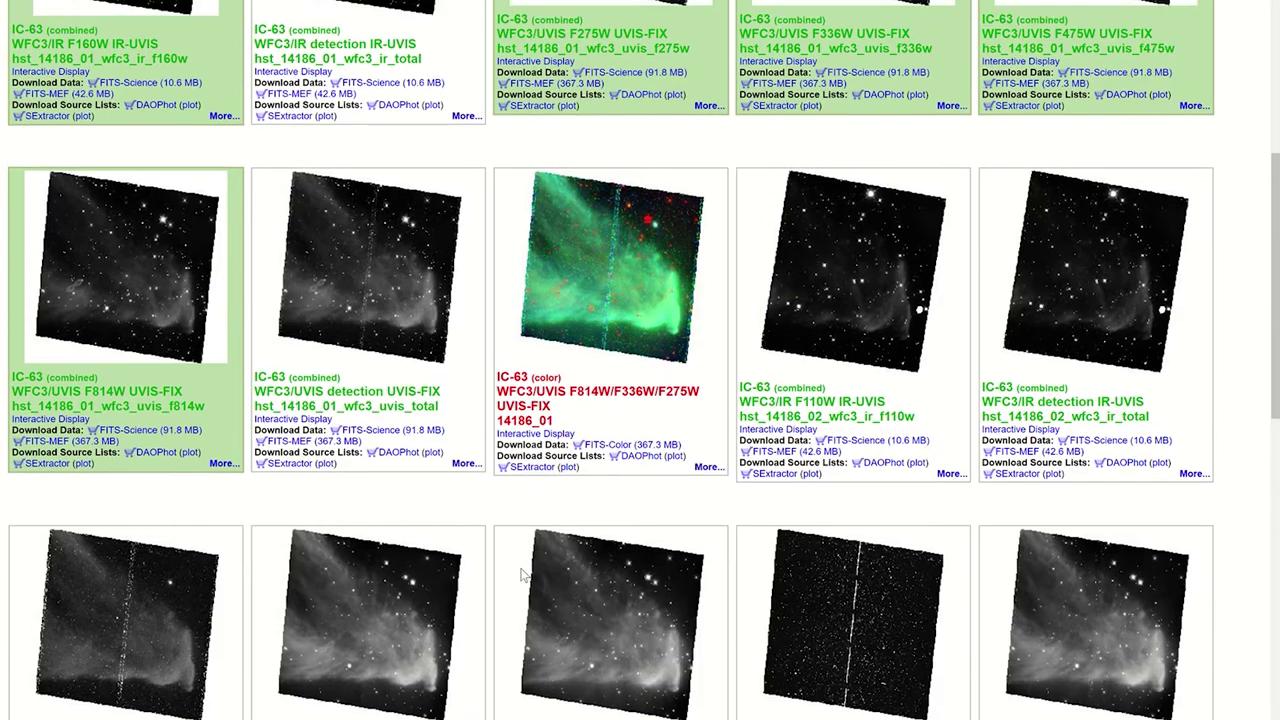
scroll(662, 286, "up", 3)
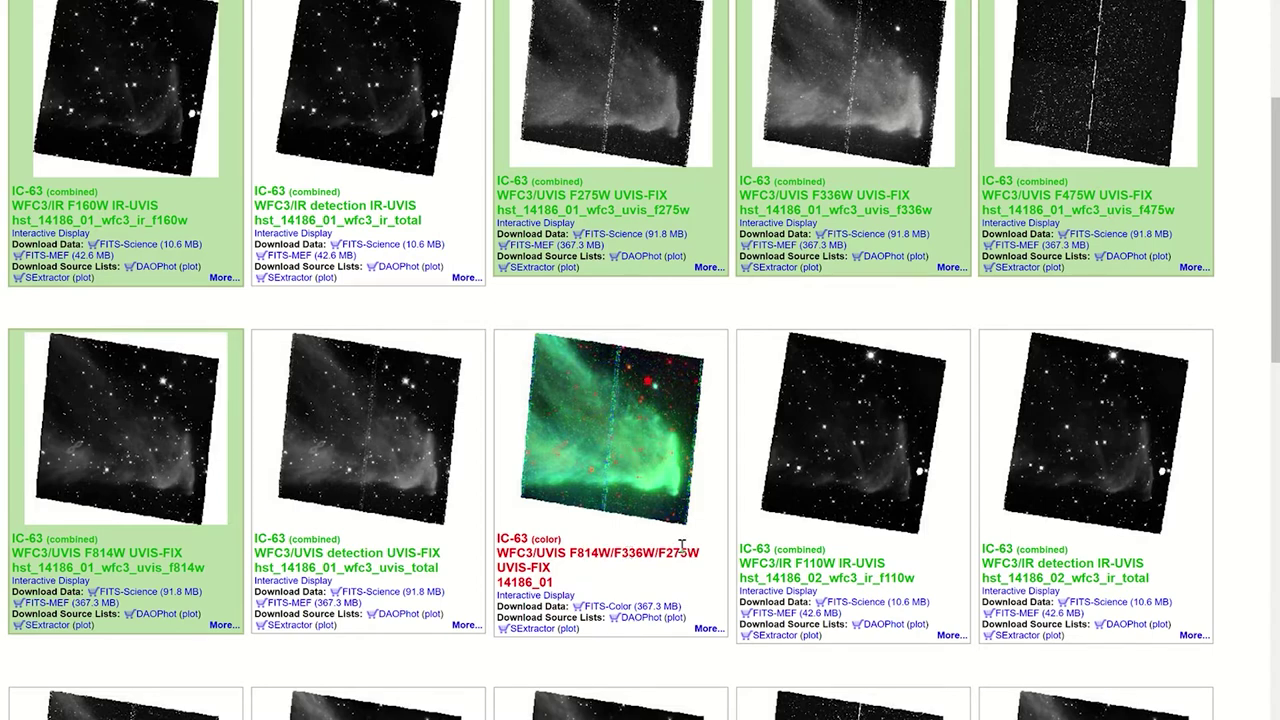
scroll(654, 400, "up", 2)
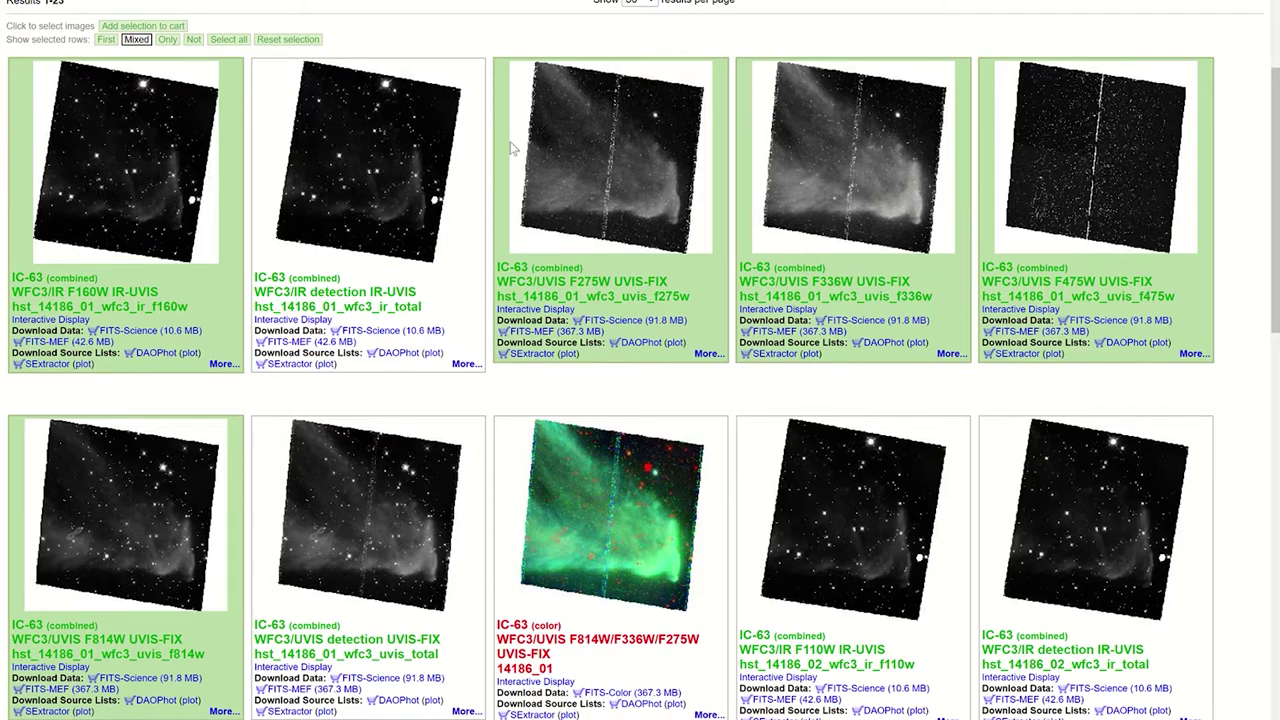
left_click(95, 301)
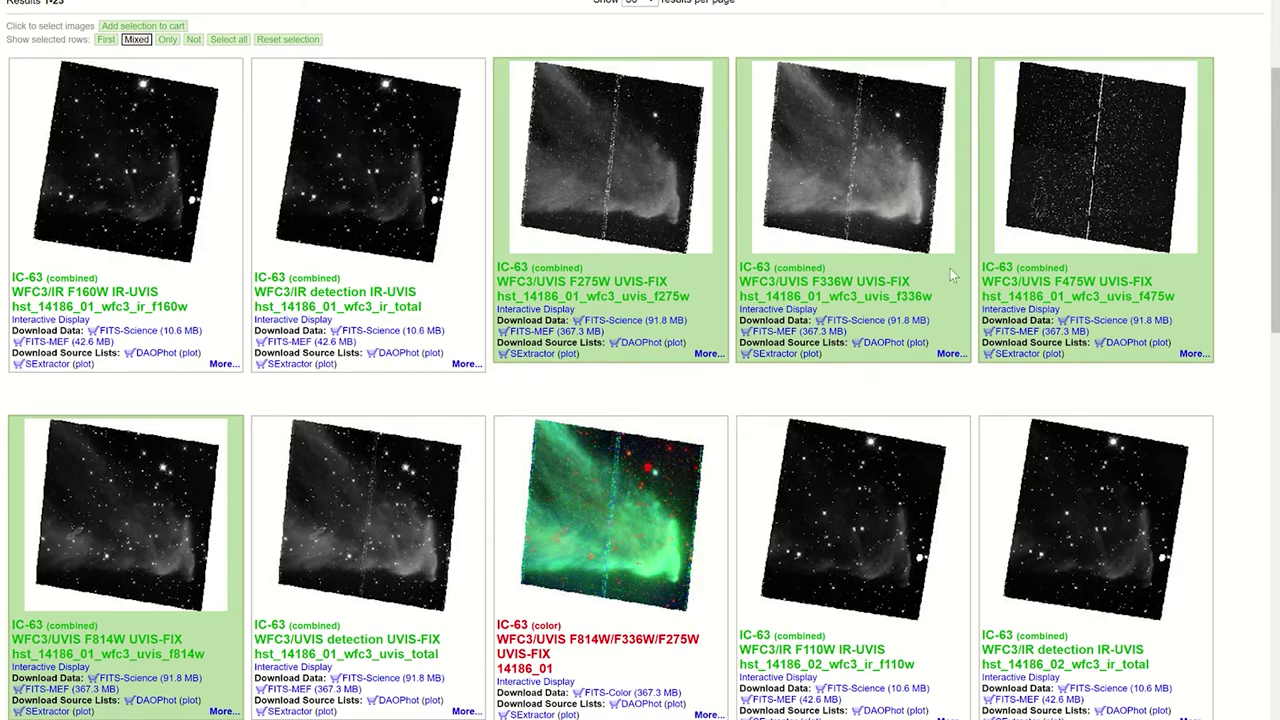
Step: Add the selected F275W, F336W, F475W and F814W WFC3/UVIS images to the download cart
scroll(850, 330, "up", 1)
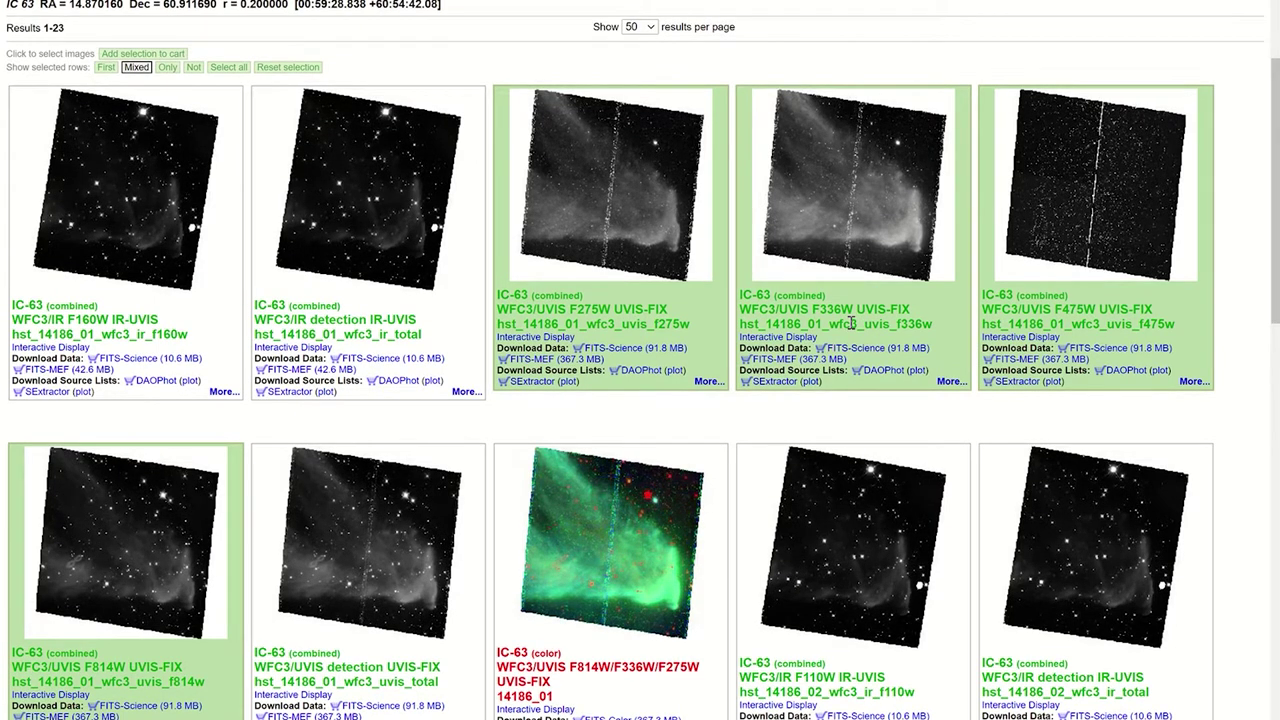
scroll(850, 323, "down", 1)
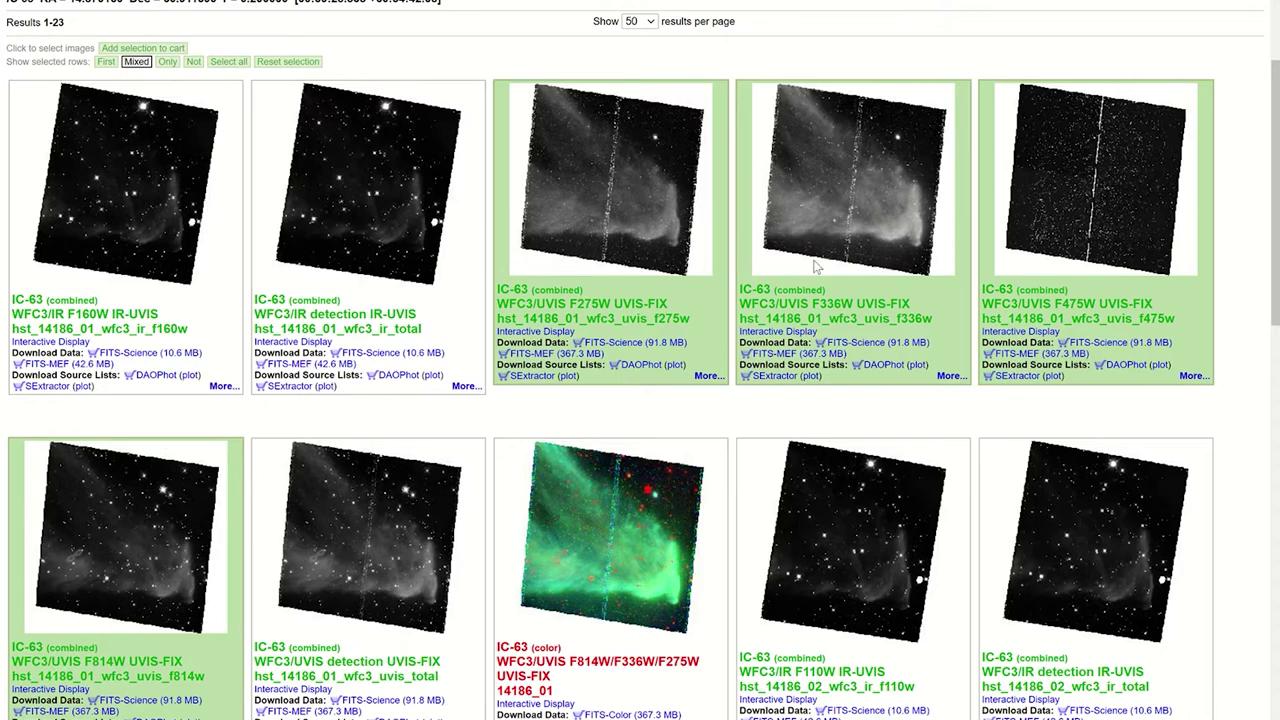
scroll(571, 204, "up", 1)
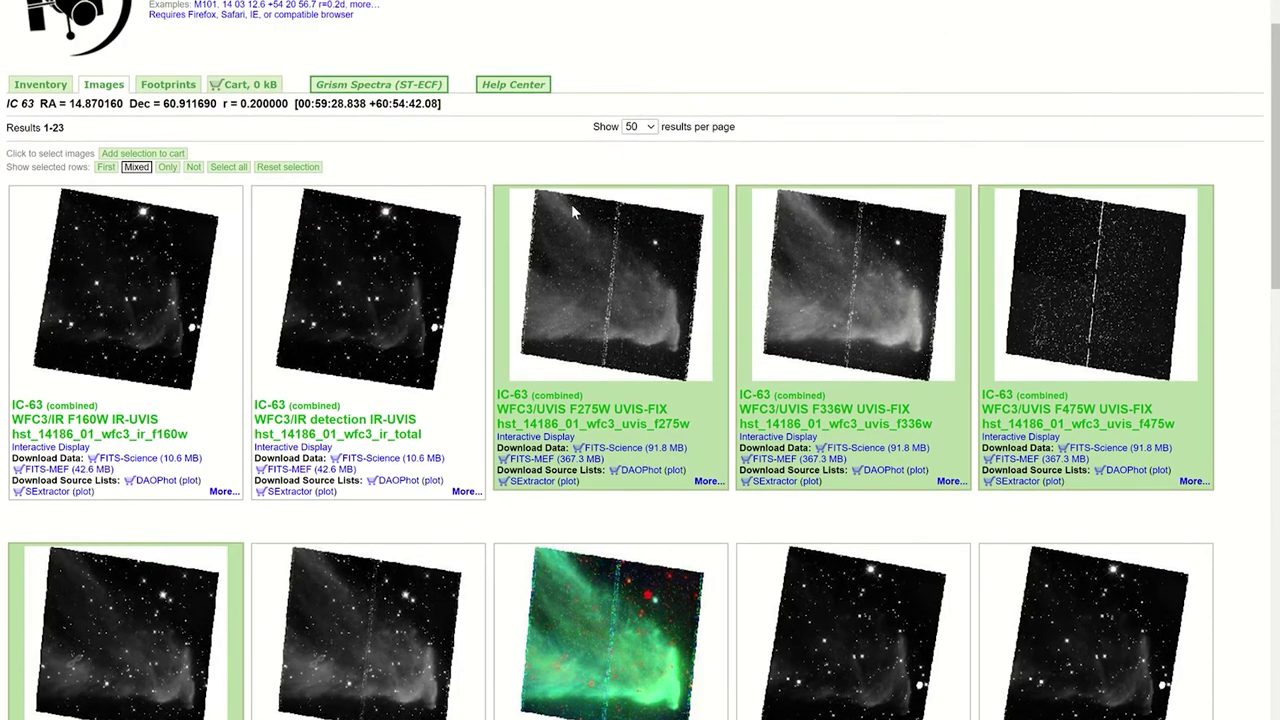
scroll(470, 357, "down", 1)
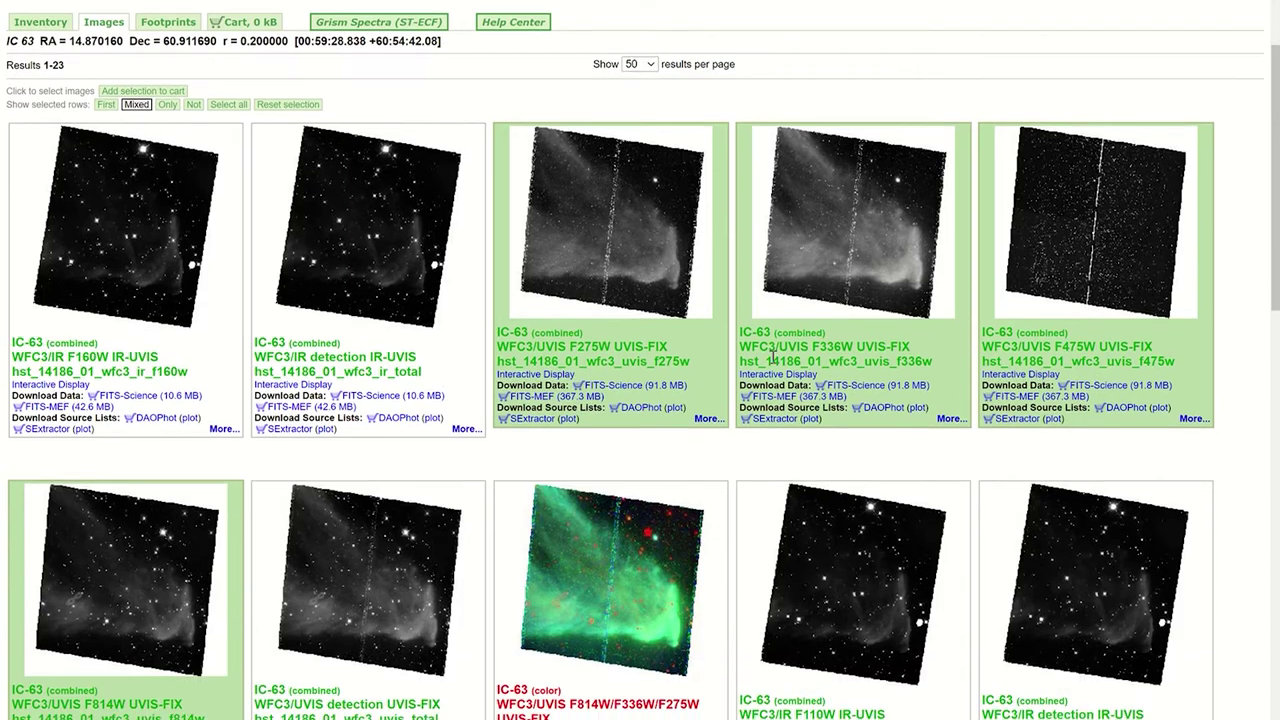
scroll(582, 275, "up", 1)
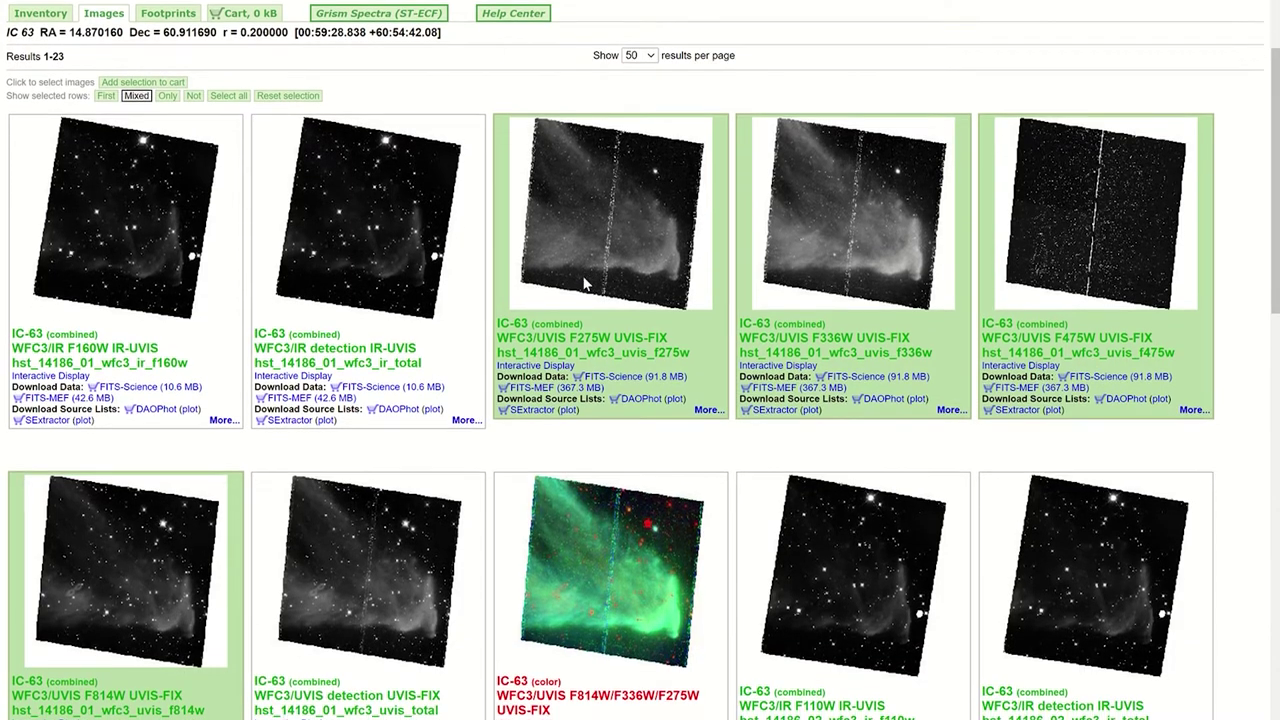
scroll(582, 275, "up", 1)
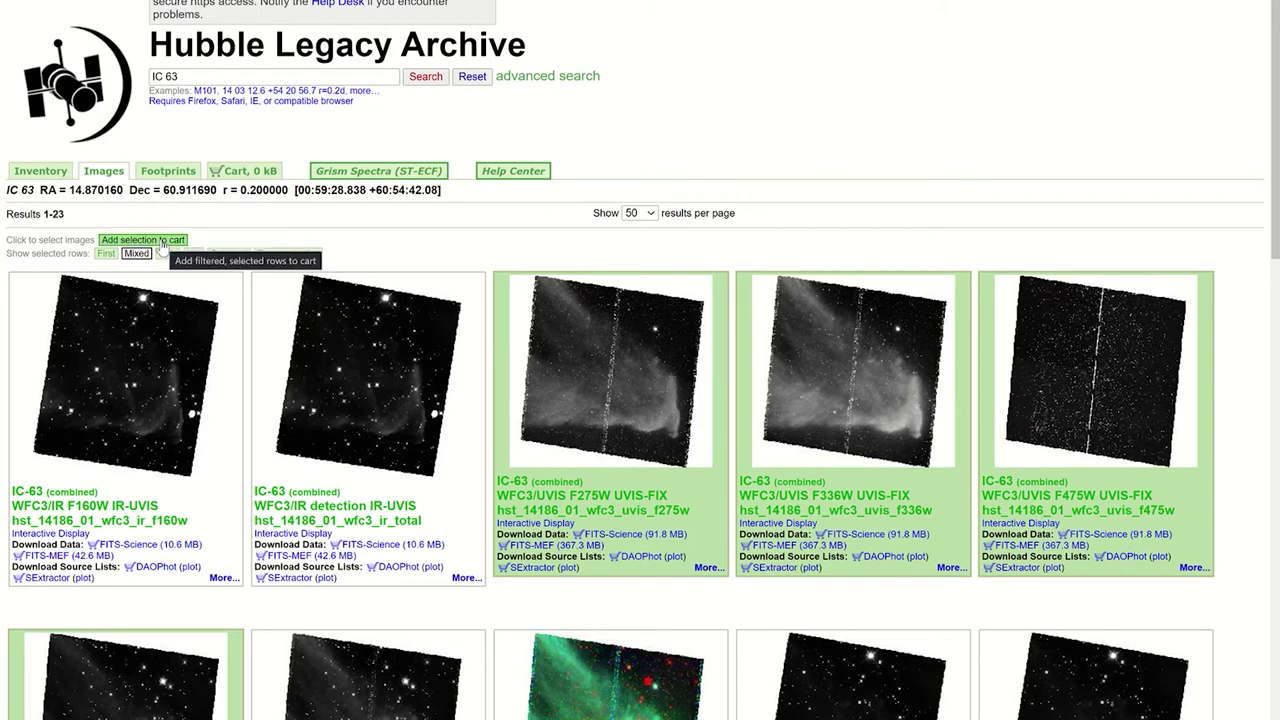
right_click(163, 244)
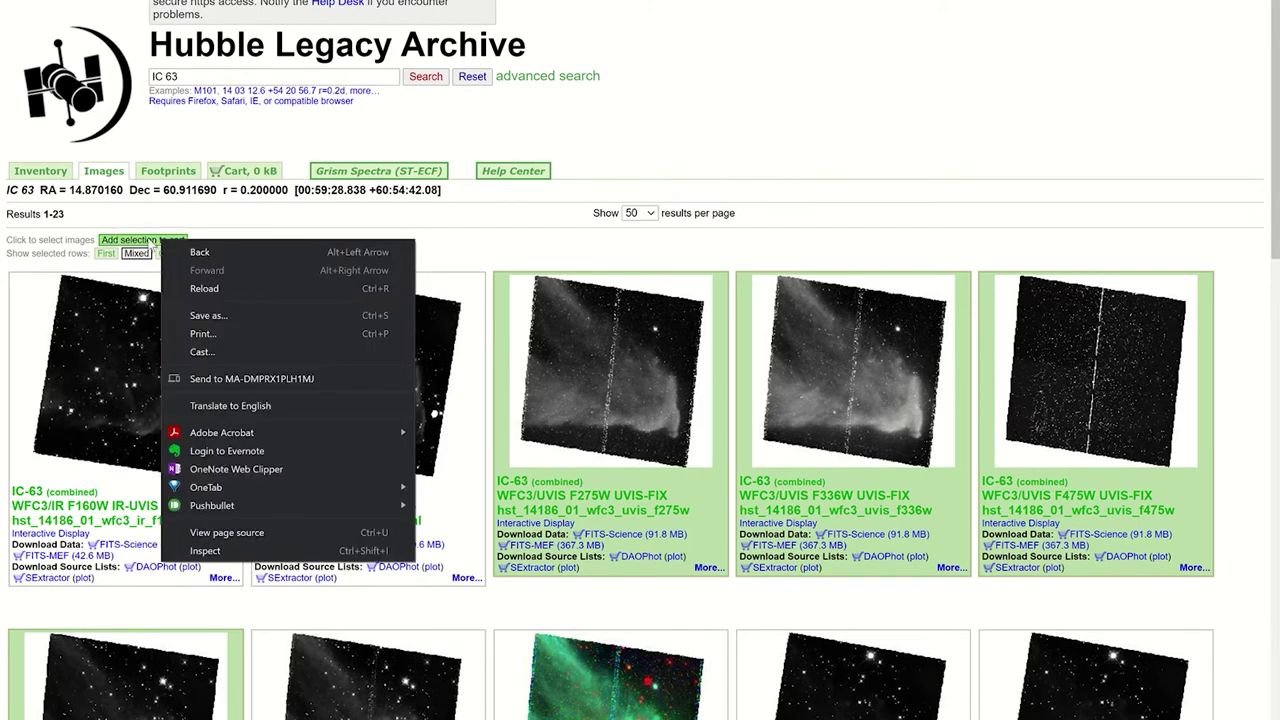
left_click(148, 242)
left_click(148, 242)
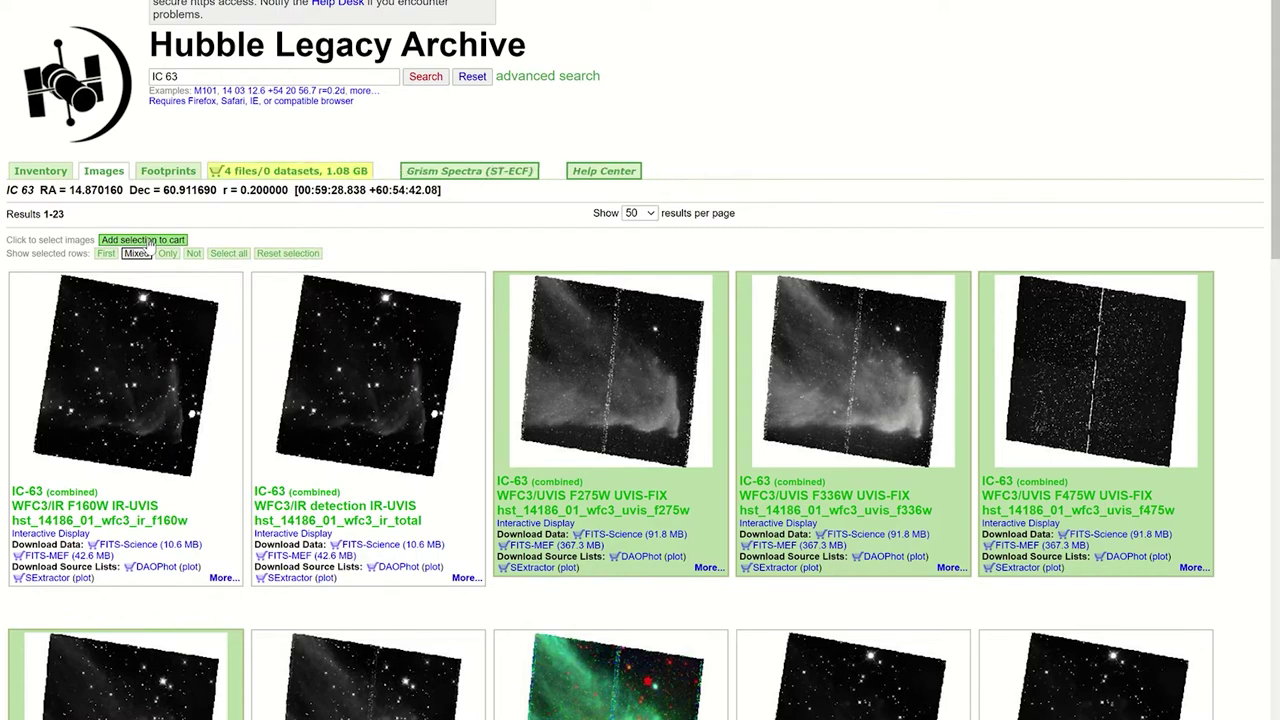
Step: Open the cart and fetch its HLA data as a zipped file, saving HLADATA-12105231658.zip to the Desktop
right_click(249, 179)
left_click(238, 175)
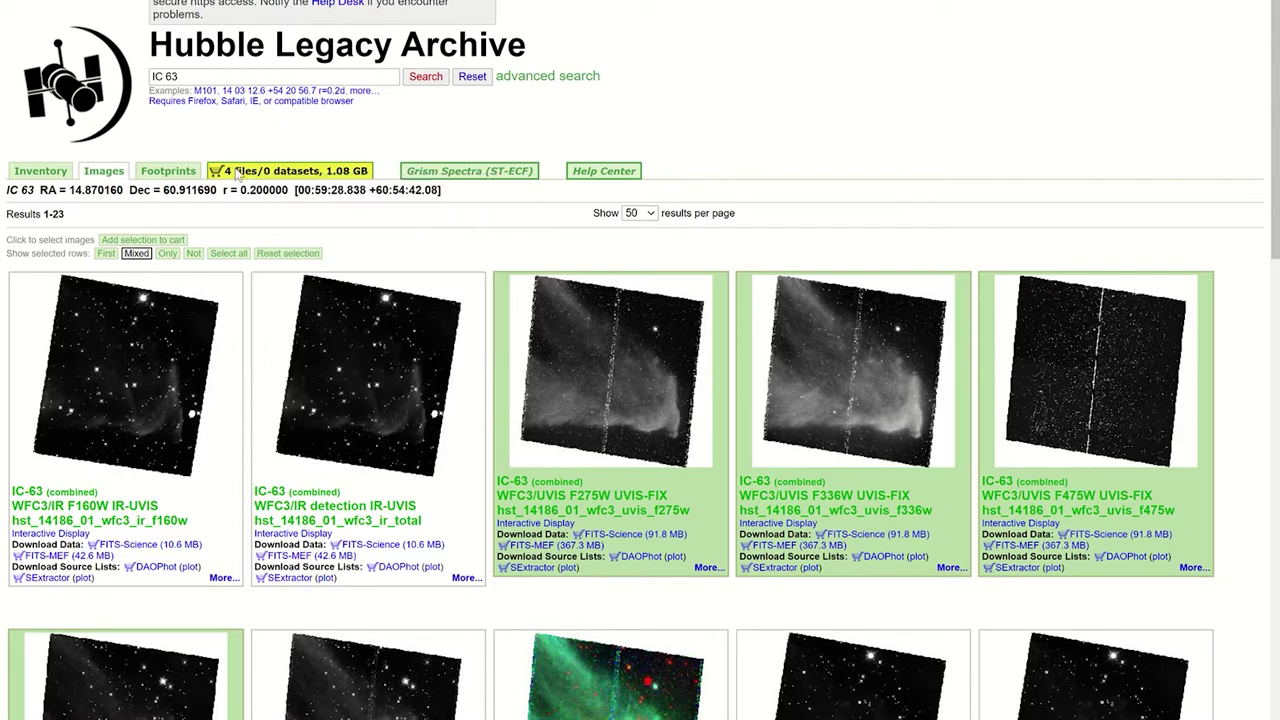
left_click(238, 175)
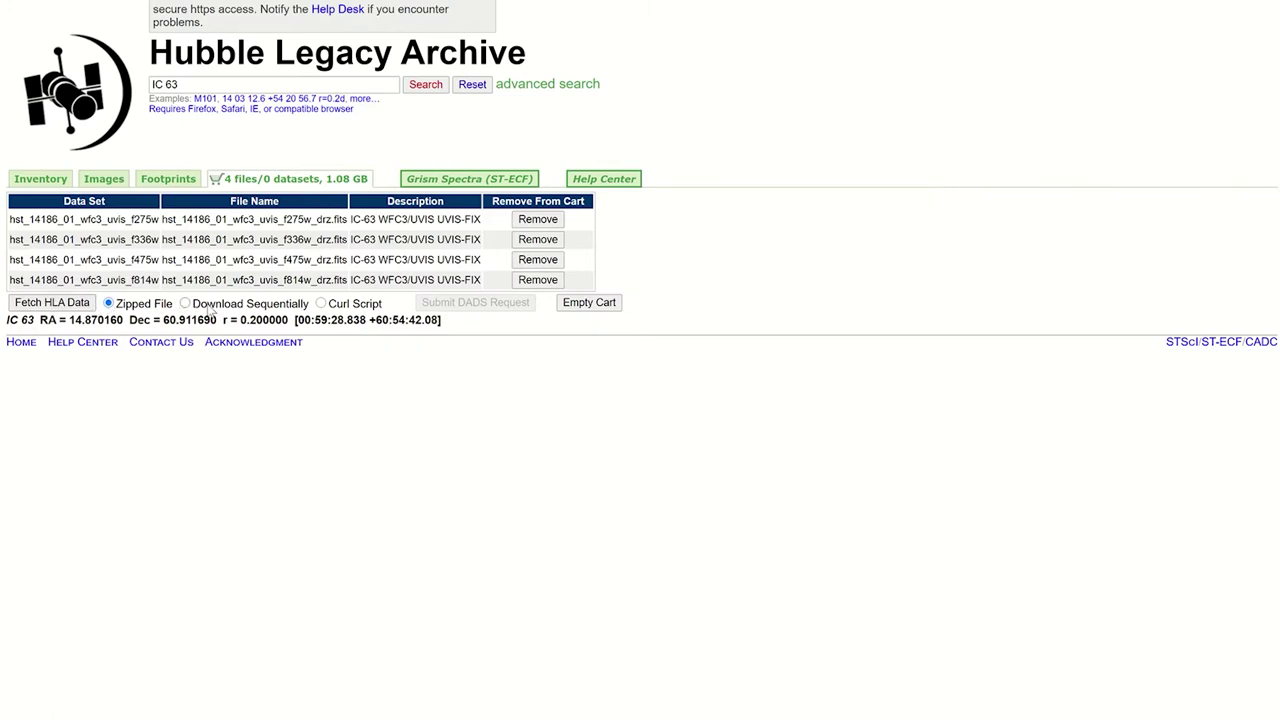
left_click(61, 306)
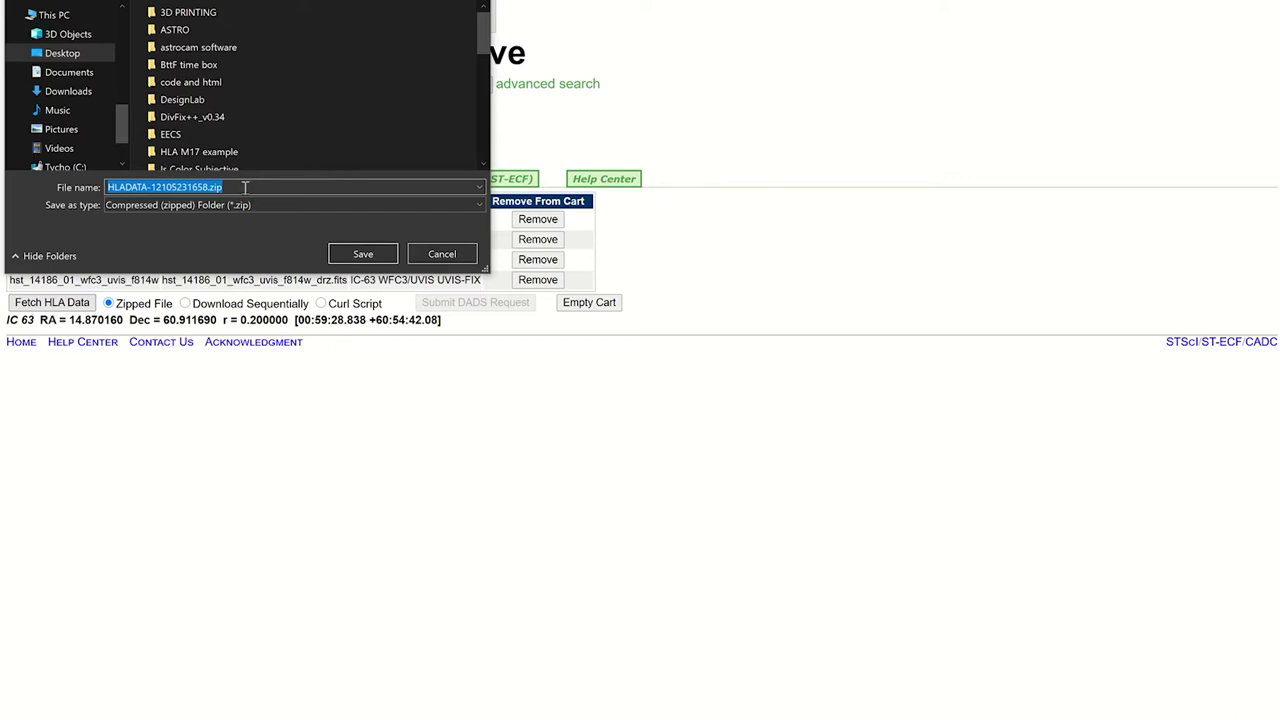
left_click(349, 254)
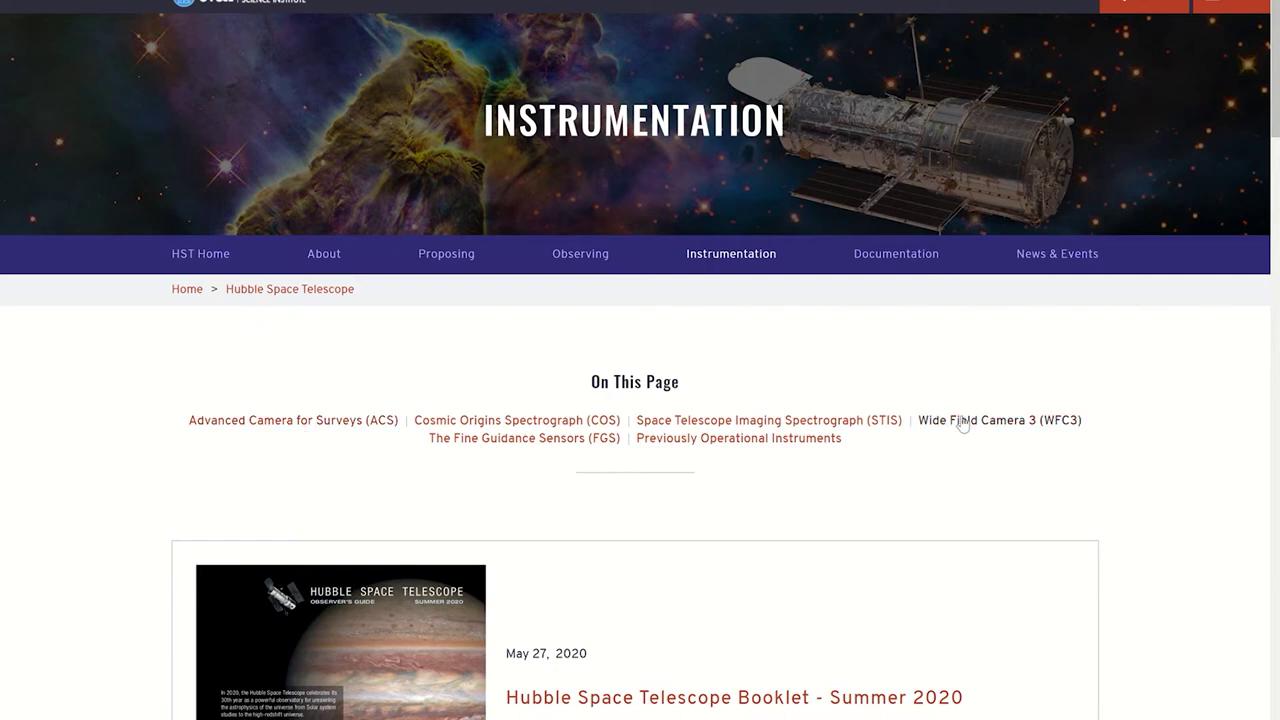
Step: Review the Hubble Instrumentation page, from the previously operational instruments back to the ACS and COS descriptions
left_click(743, 440)
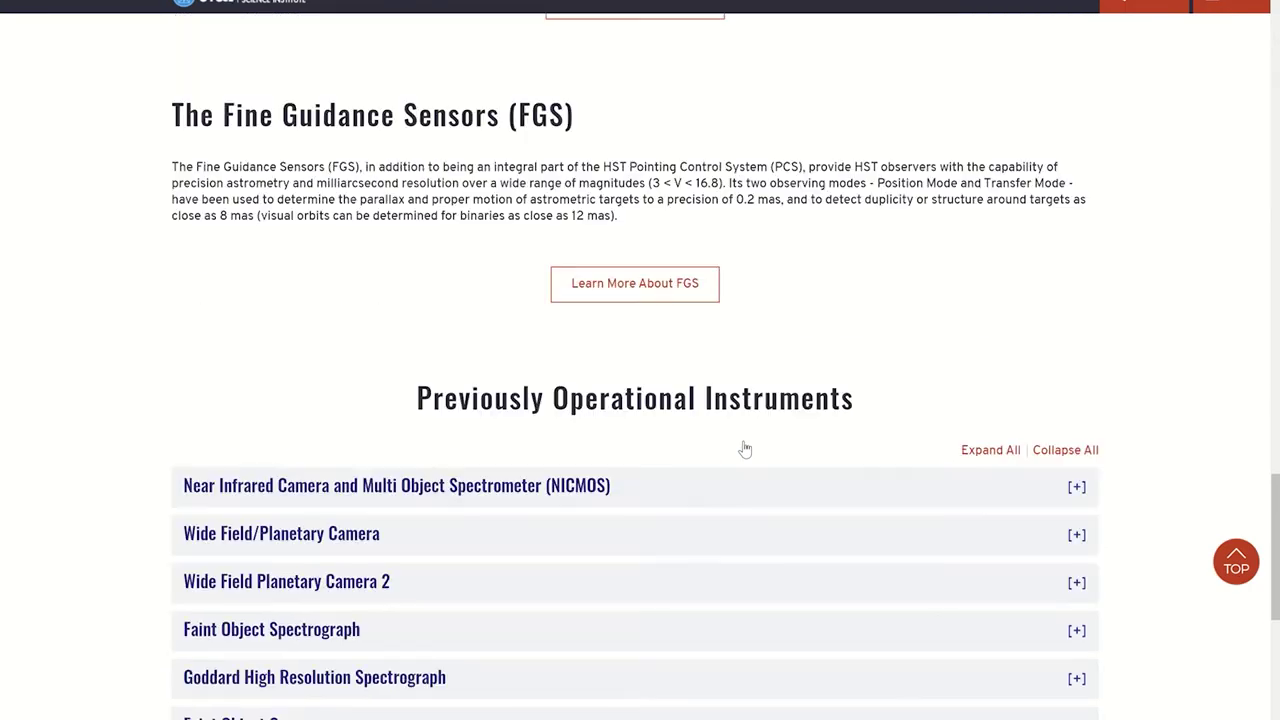
scroll(743, 449, "down", 2)
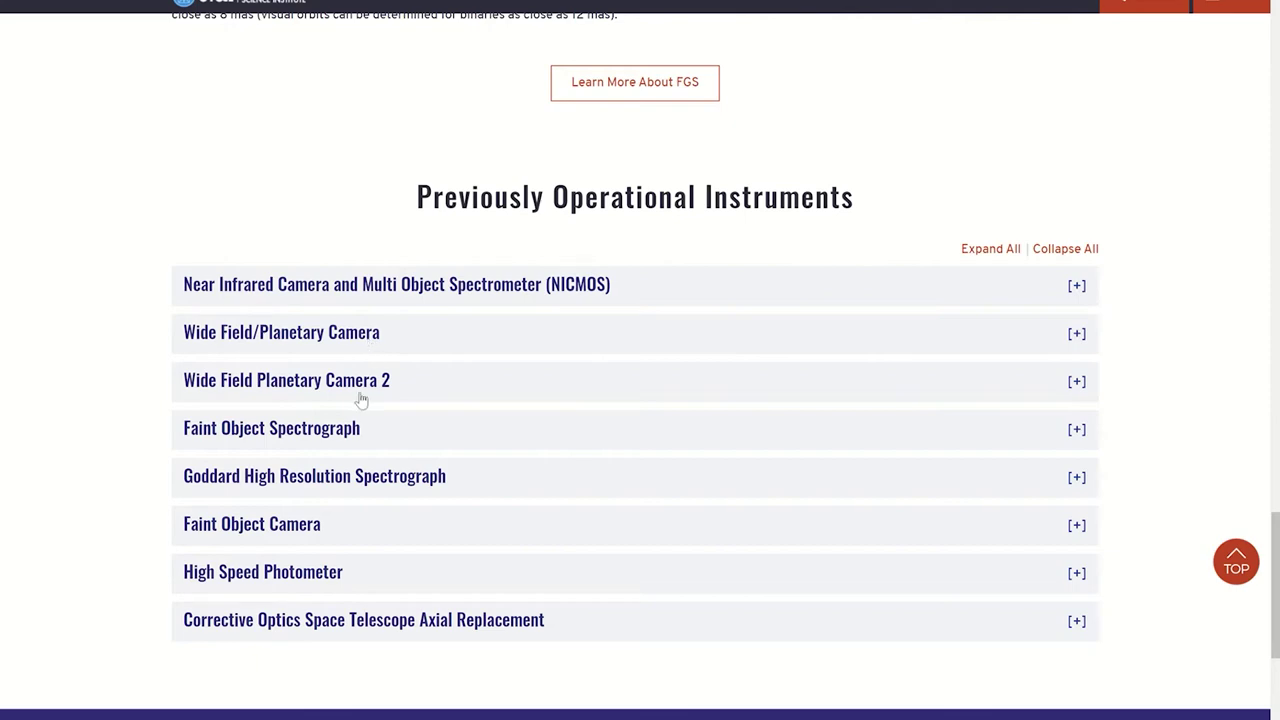
scroll(371, 354, "up", 10)
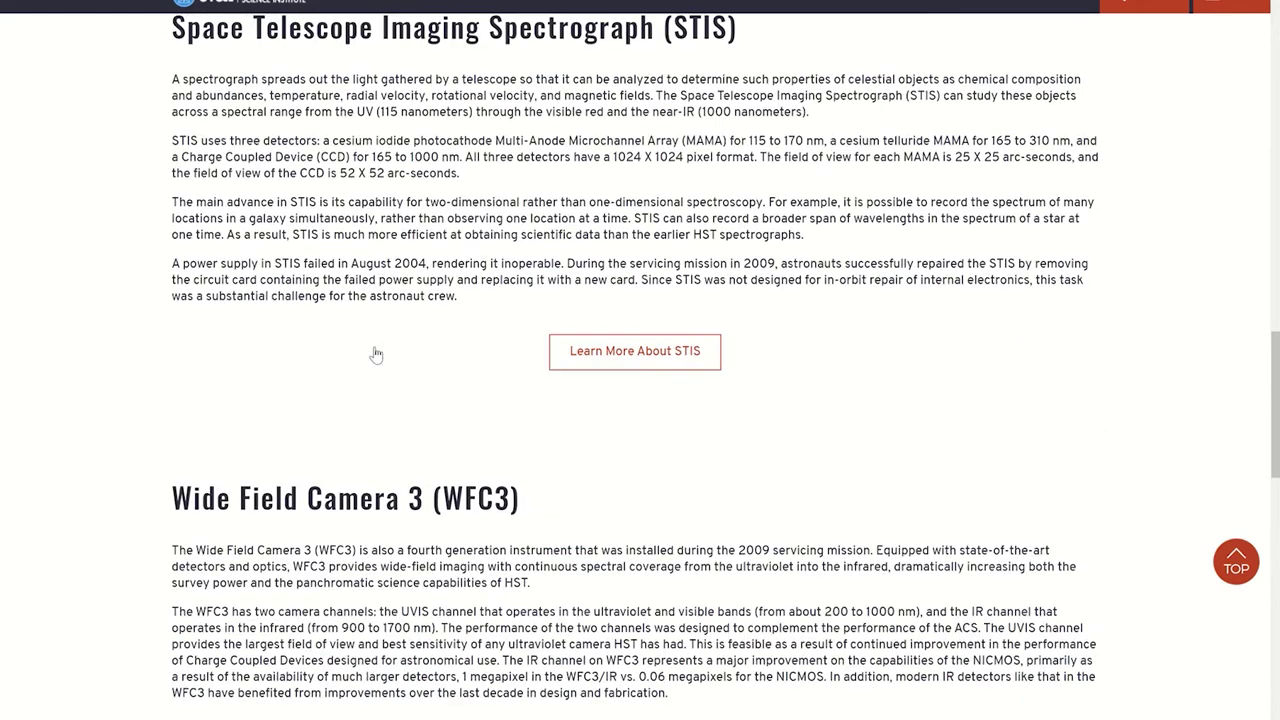
scroll(429, 488, "up", 10)
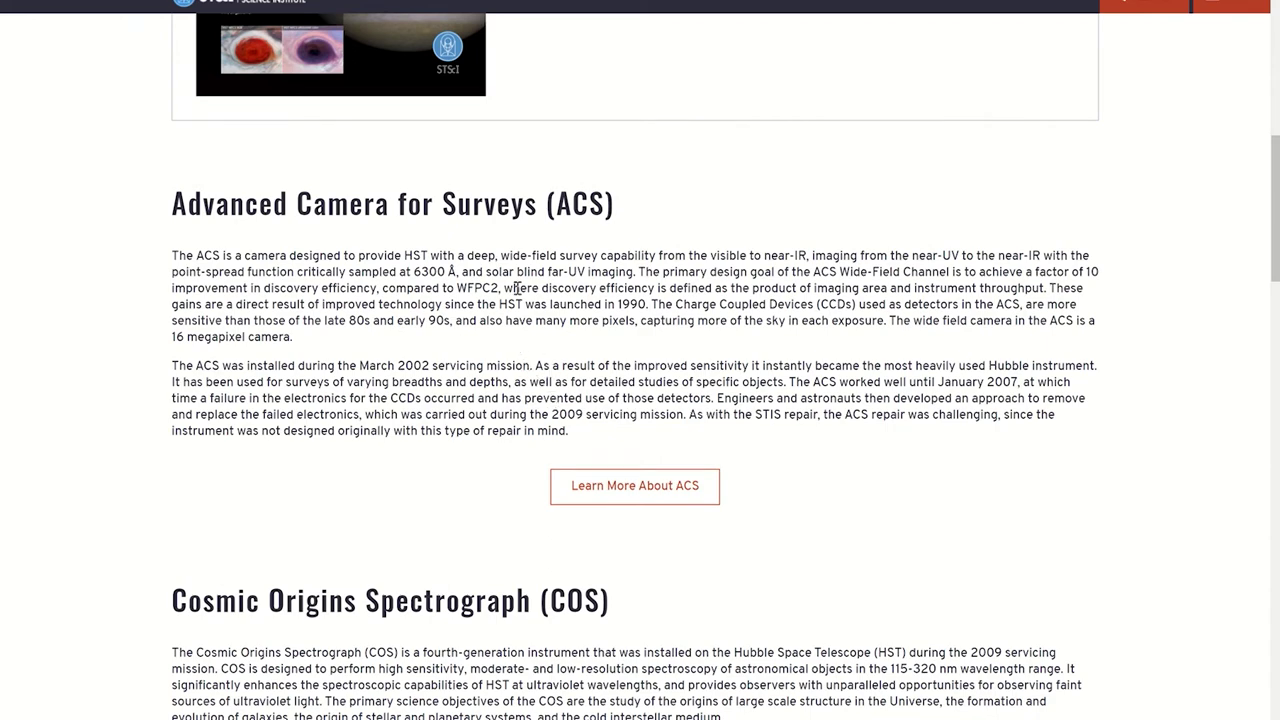
scroll(517, 288, "down", 2)
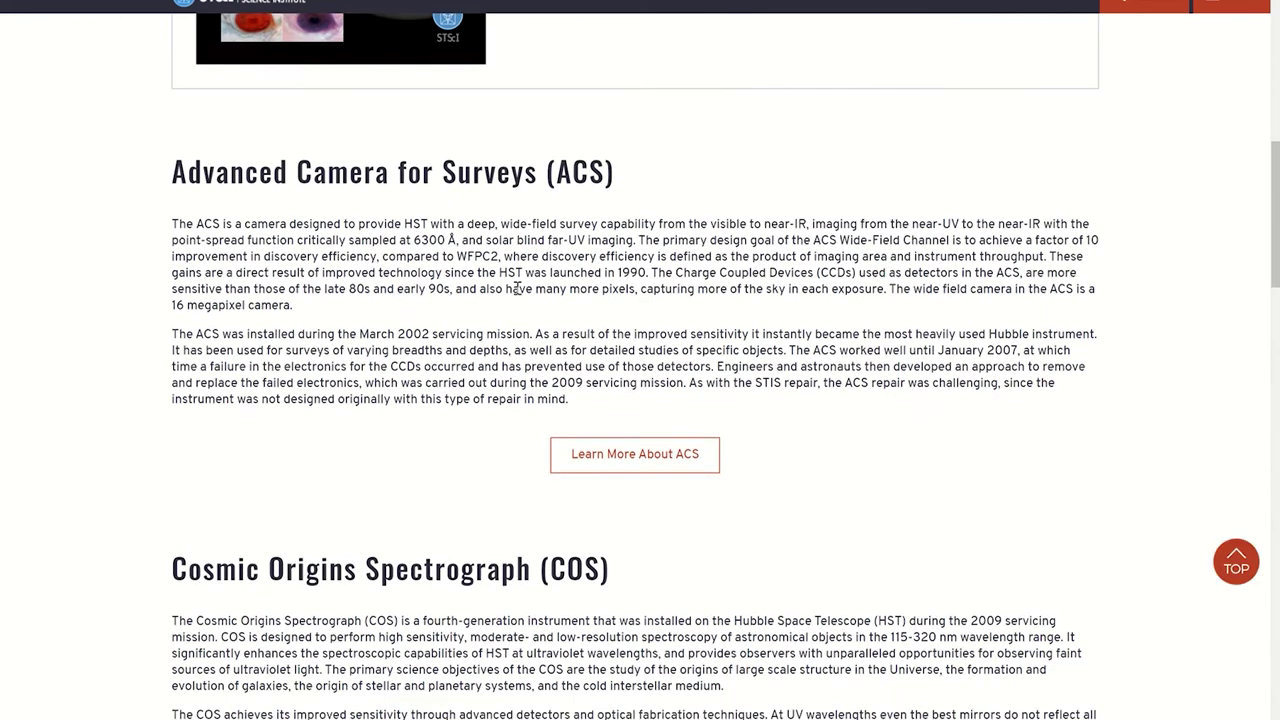
scroll(517, 288, "down", 2)
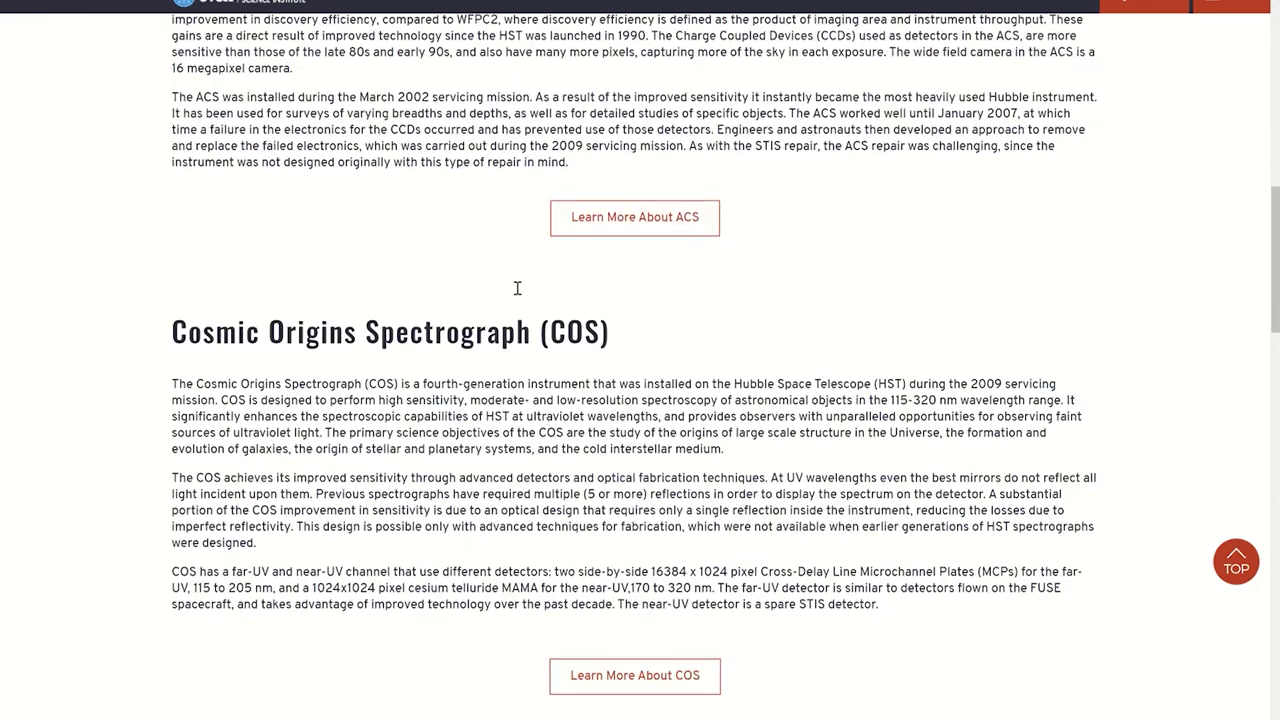
scroll(517, 288, "down", 2)
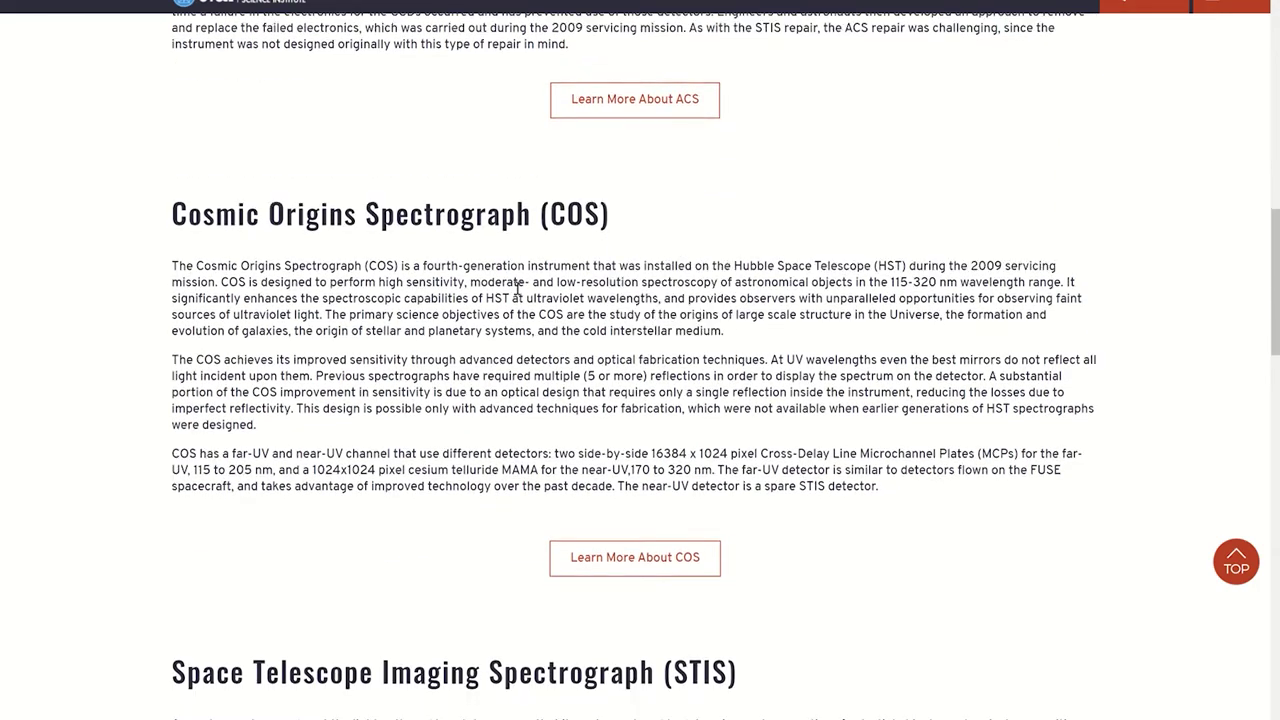
Step: Go past the COS and STIS descriptions on the Instrumentation page and open the detailed Wide Field Camera 3 page
scroll(517, 288, "down", 2)
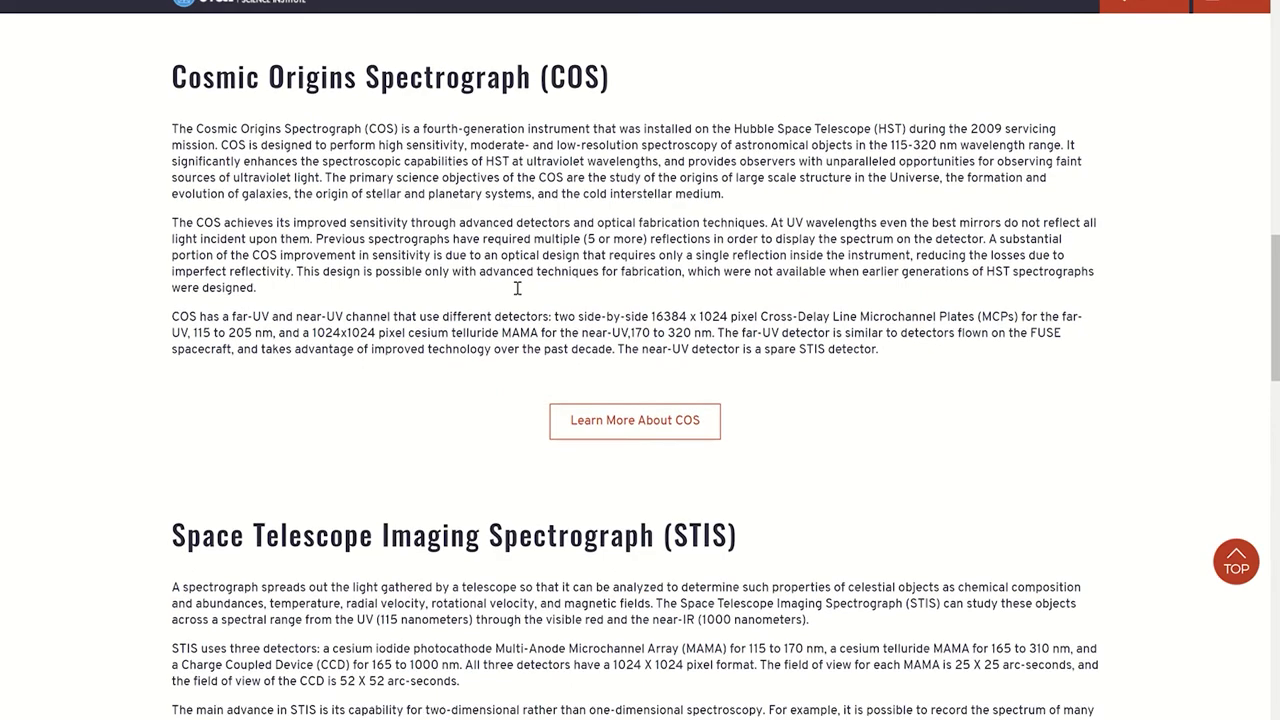
scroll(517, 288, "down", 2)
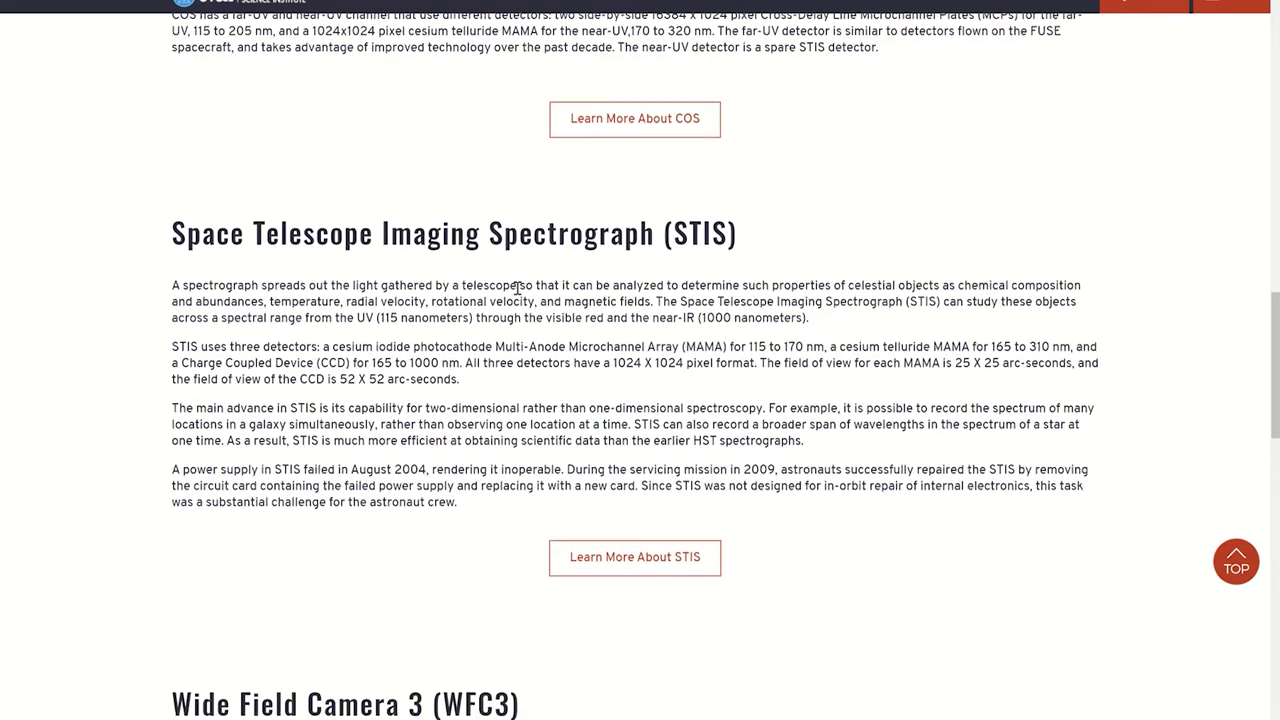
scroll(517, 288, "up", 1)
scroll(517, 288, "down", 5)
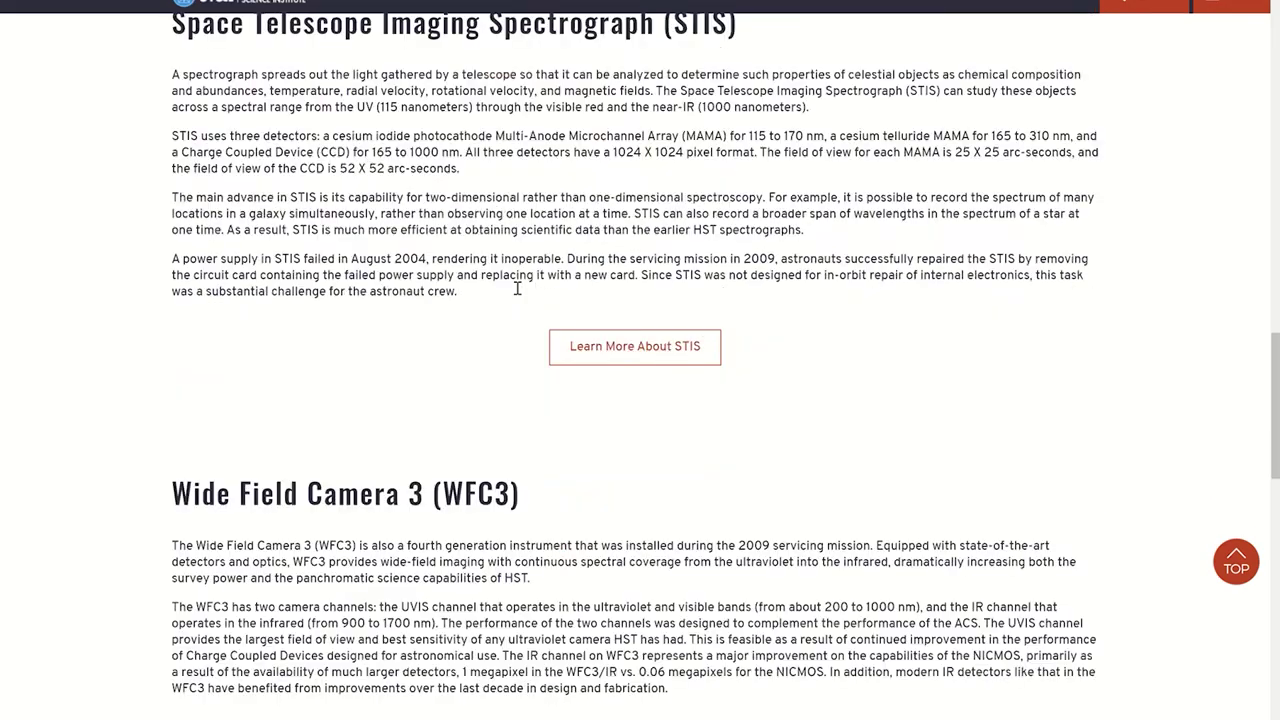
scroll(517, 288, "down", 1)
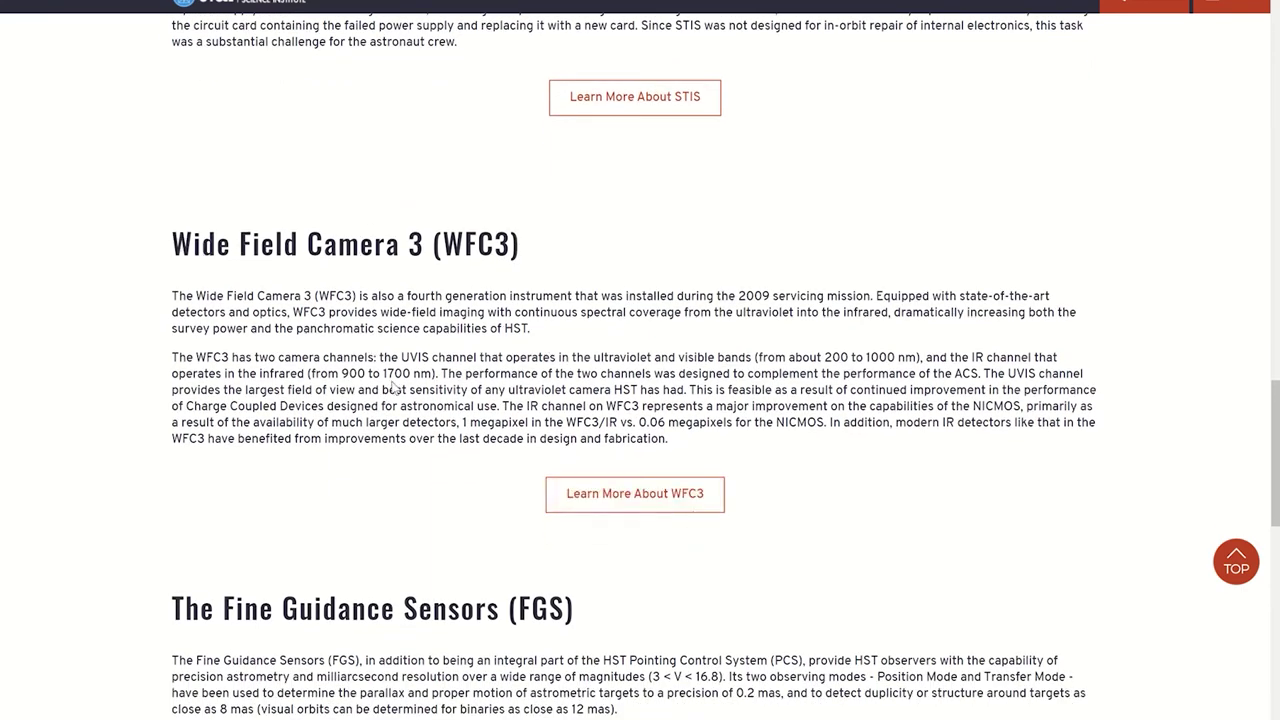
left_click(617, 493)
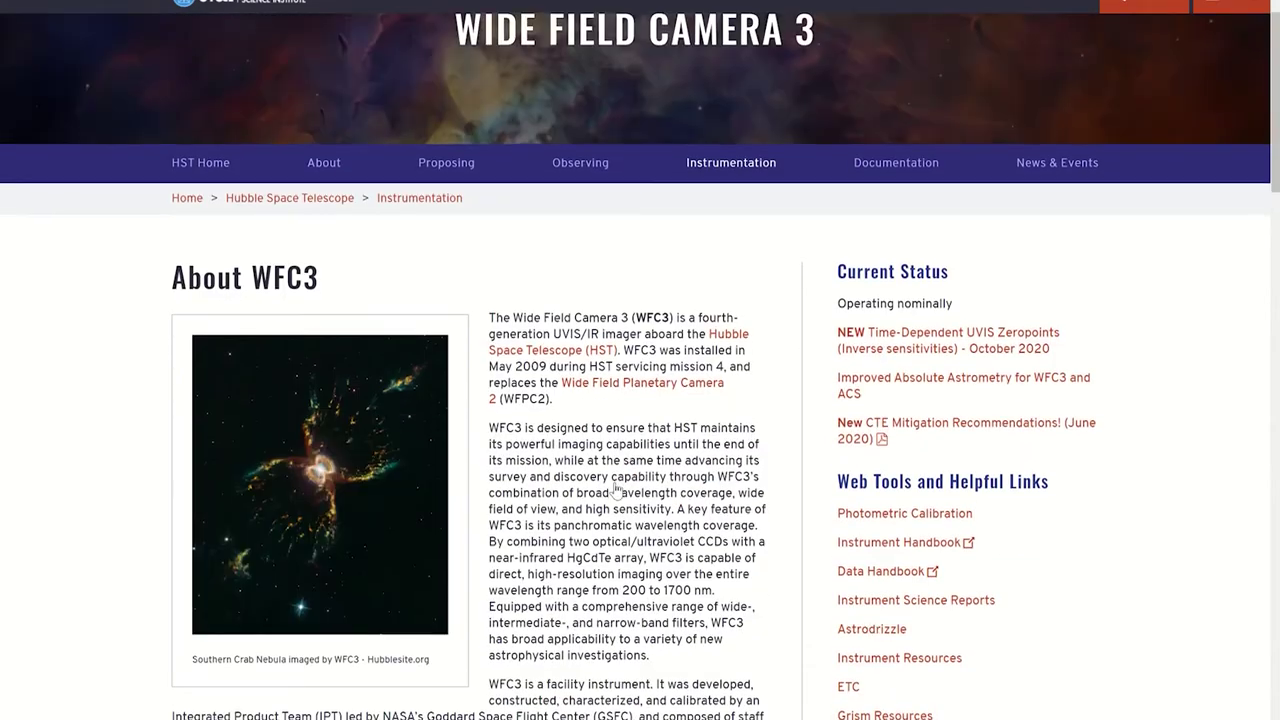
Step: Read the About WFC3 overview and open the WFC3 Instrument Handbook
scroll(616, 490, "down", 1)
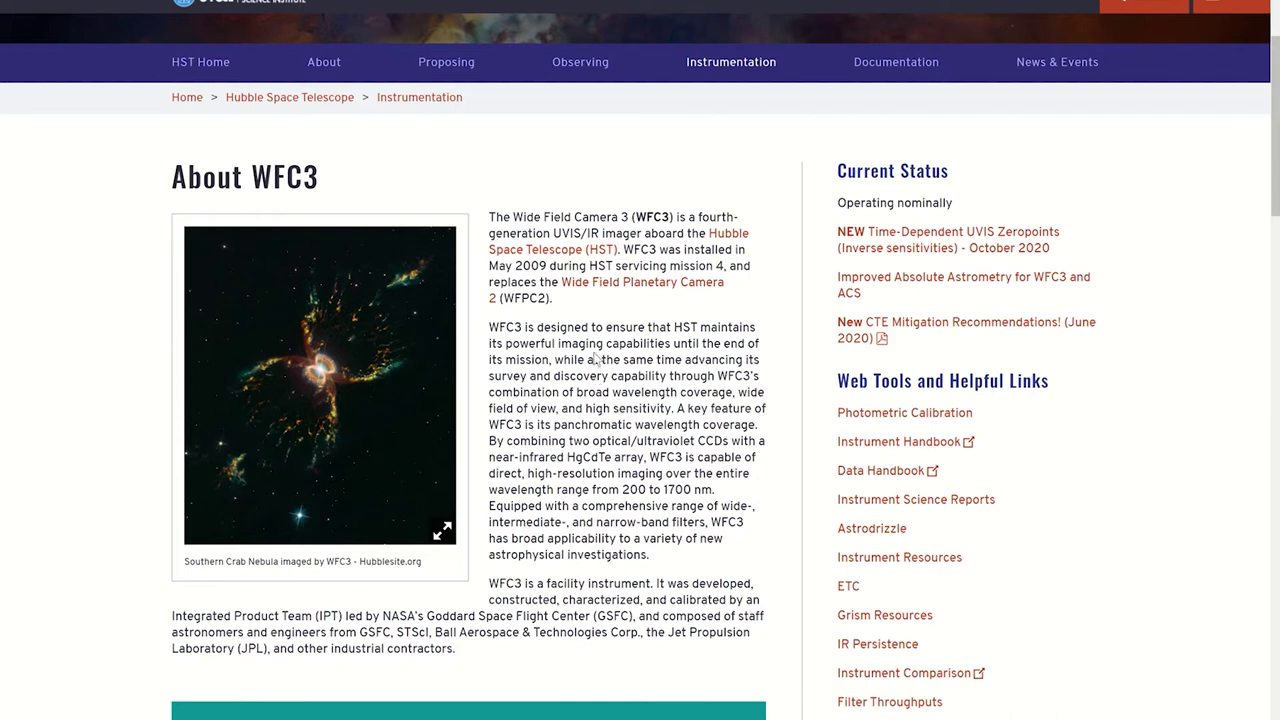
scroll(596, 358, "down", 1)
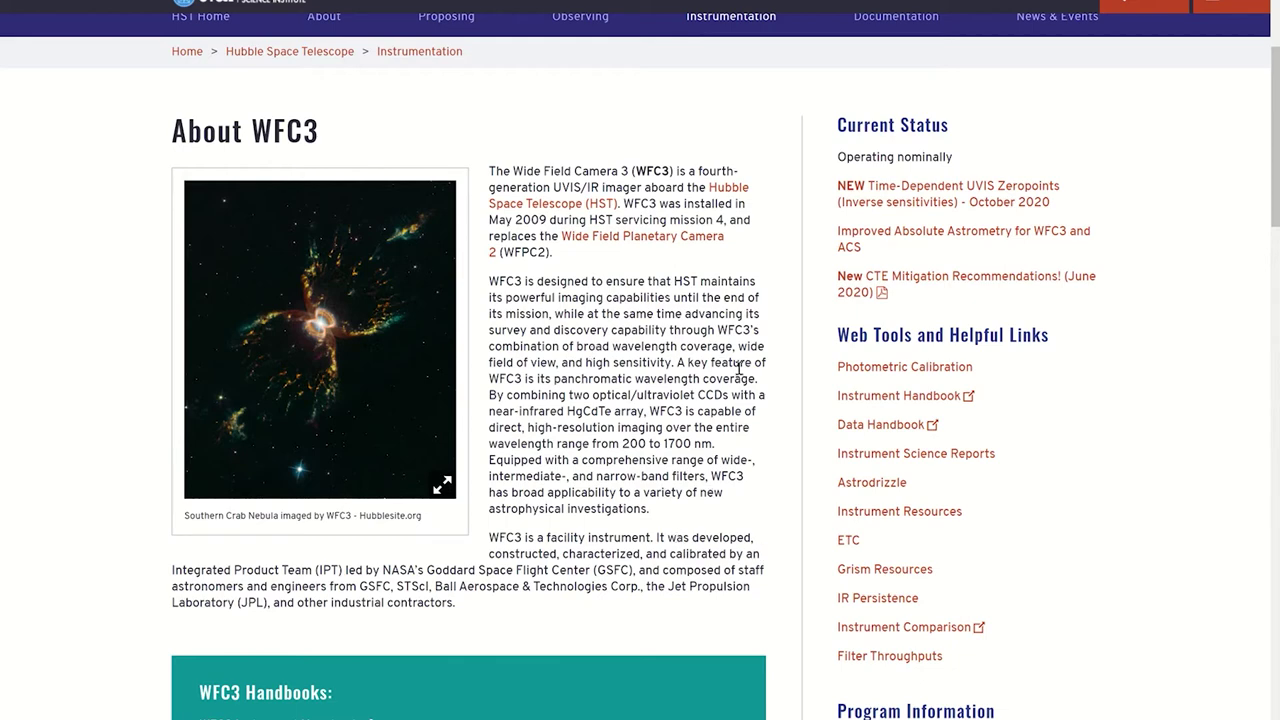
scroll(718, 430, "down", 5)
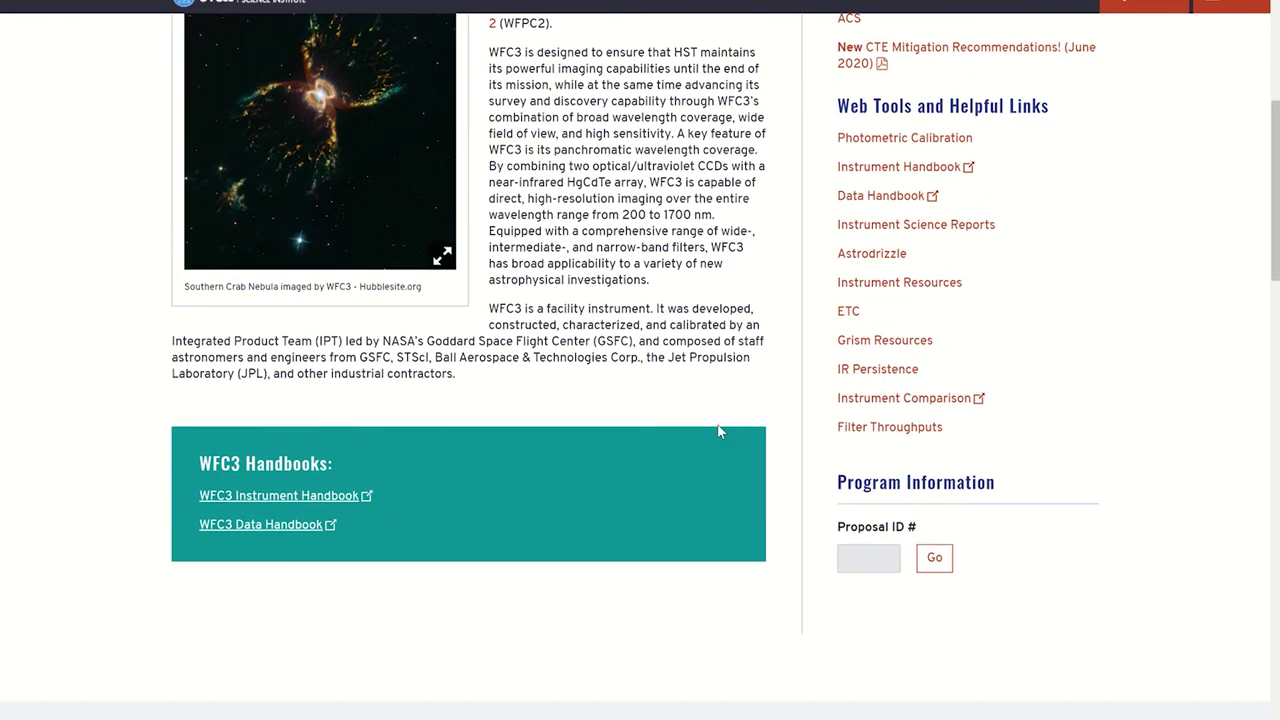
left_click(308, 496)
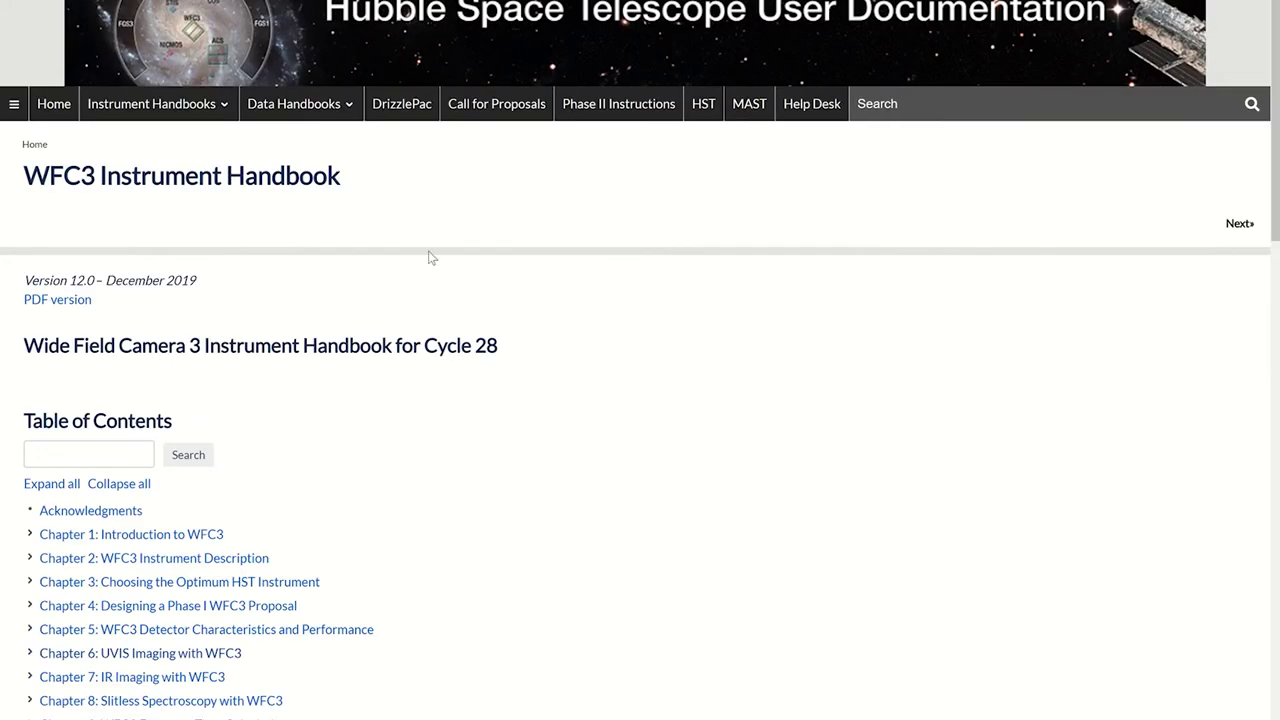
Step: Open section 6.5 UVIS Spectral Elements in Chapter 6: UVIS Imaging with WFC3 of the handbook
scroll(306, 389, "down", 2)
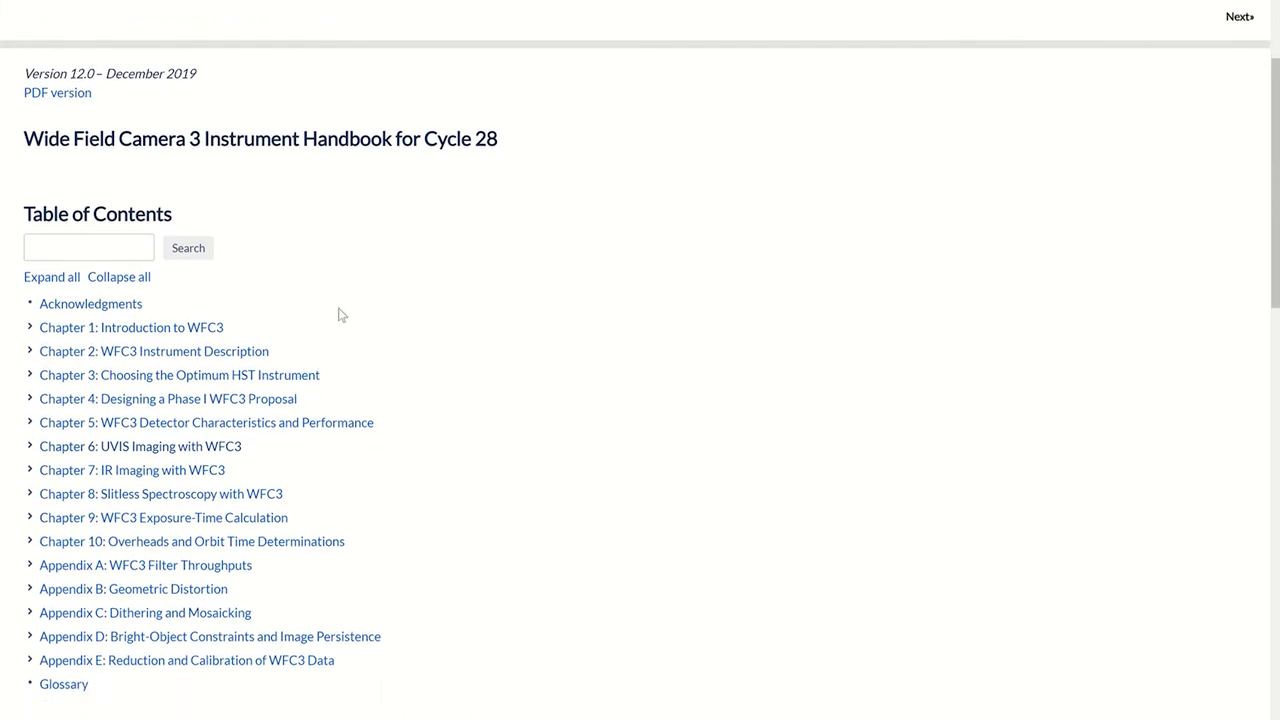
scroll(340, 316, "down", 1)
scroll(340, 316, "down", 1)
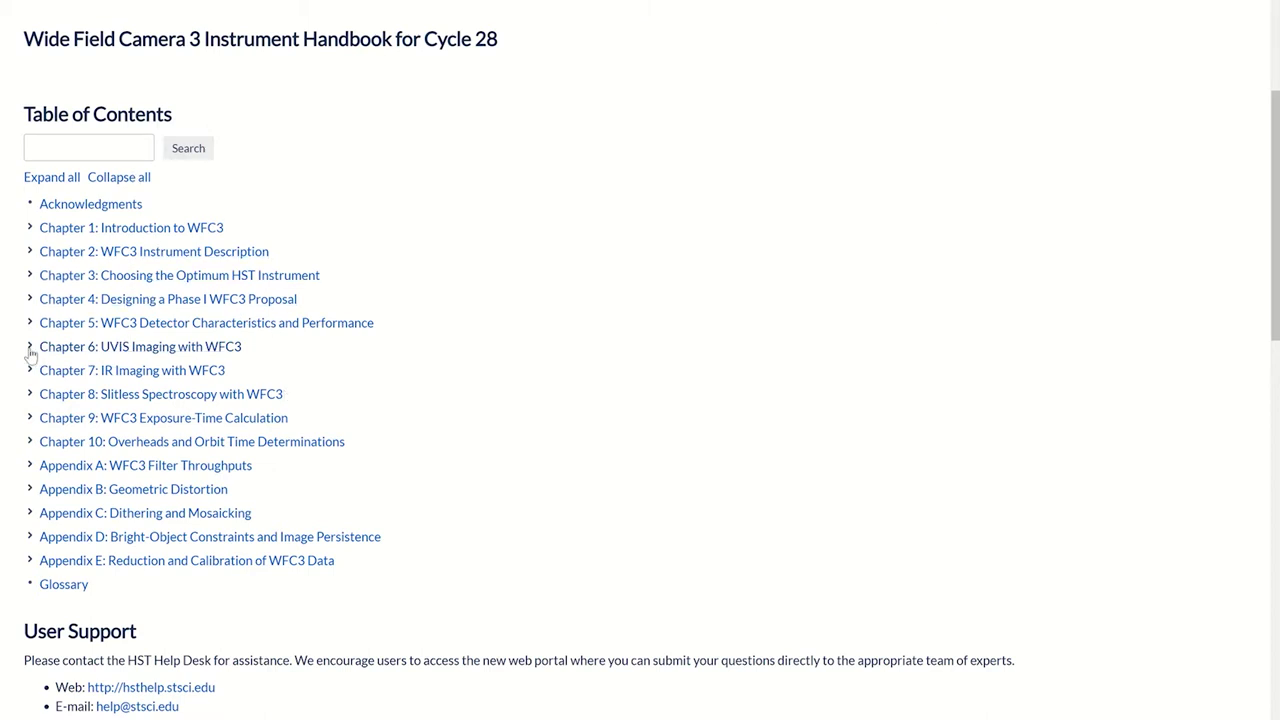
left_click(183, 355)
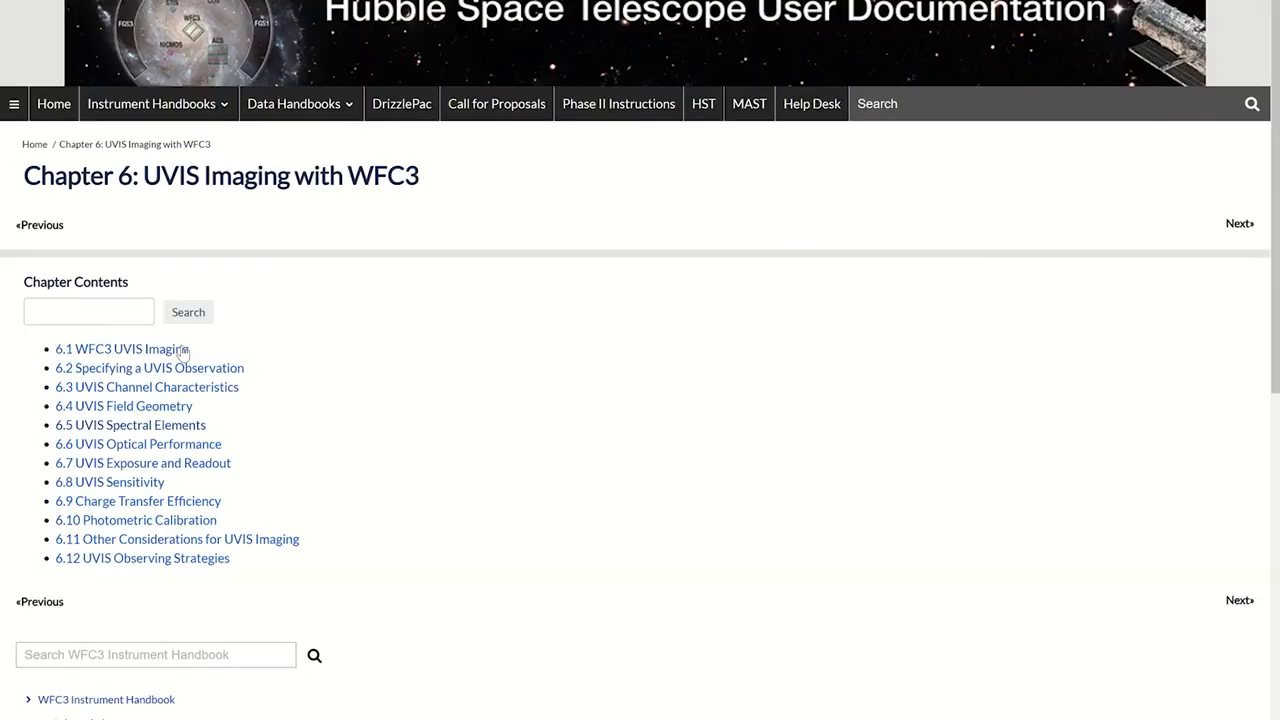
left_click(187, 430)
Step: Examine the filter names, descriptions and pivot wavelengths at the start of Table 6.2: WFC3/UVIS Filters and Grism
scroll(424, 480, "down", 2)
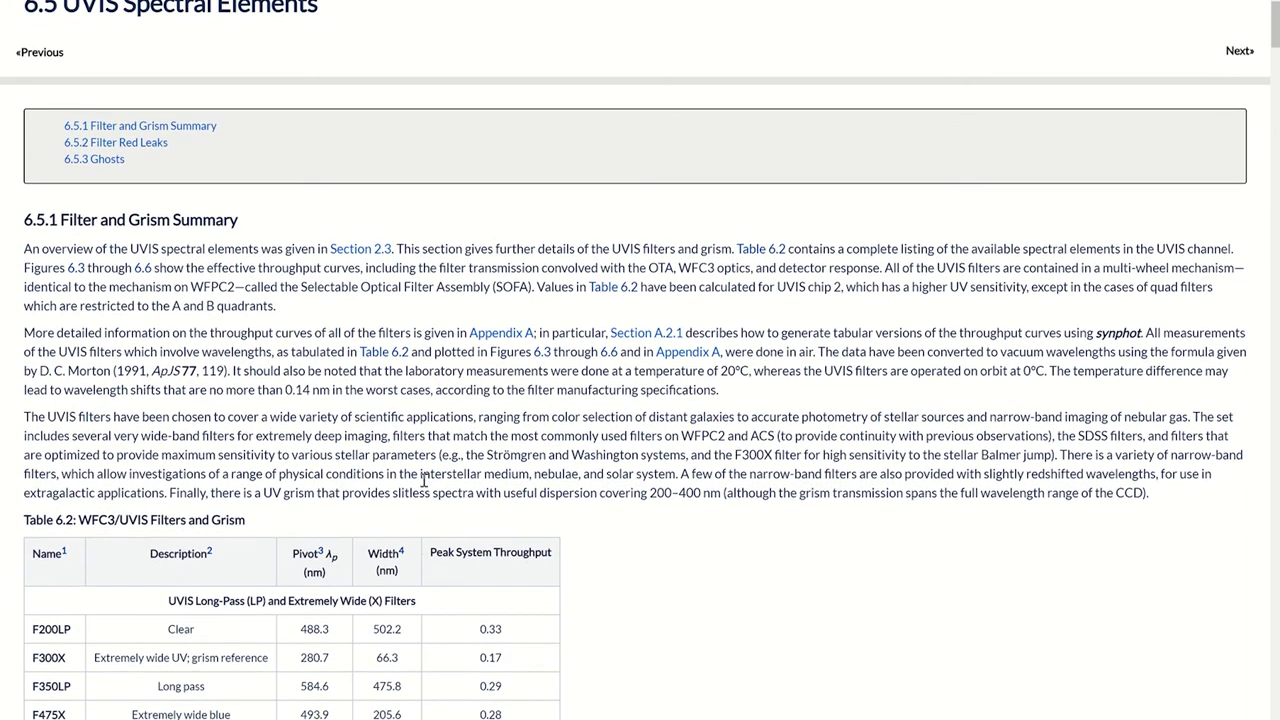
scroll(424, 480, "down", 4)
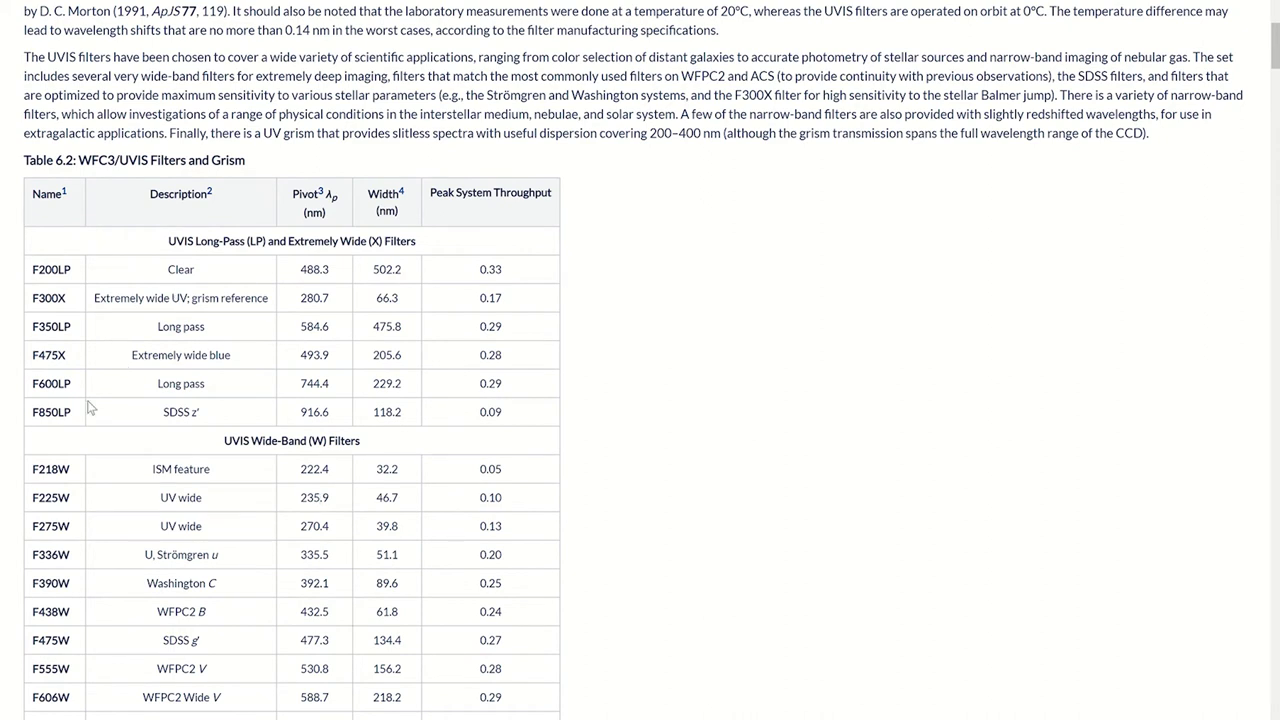
scroll(62, 468, "down", 2)
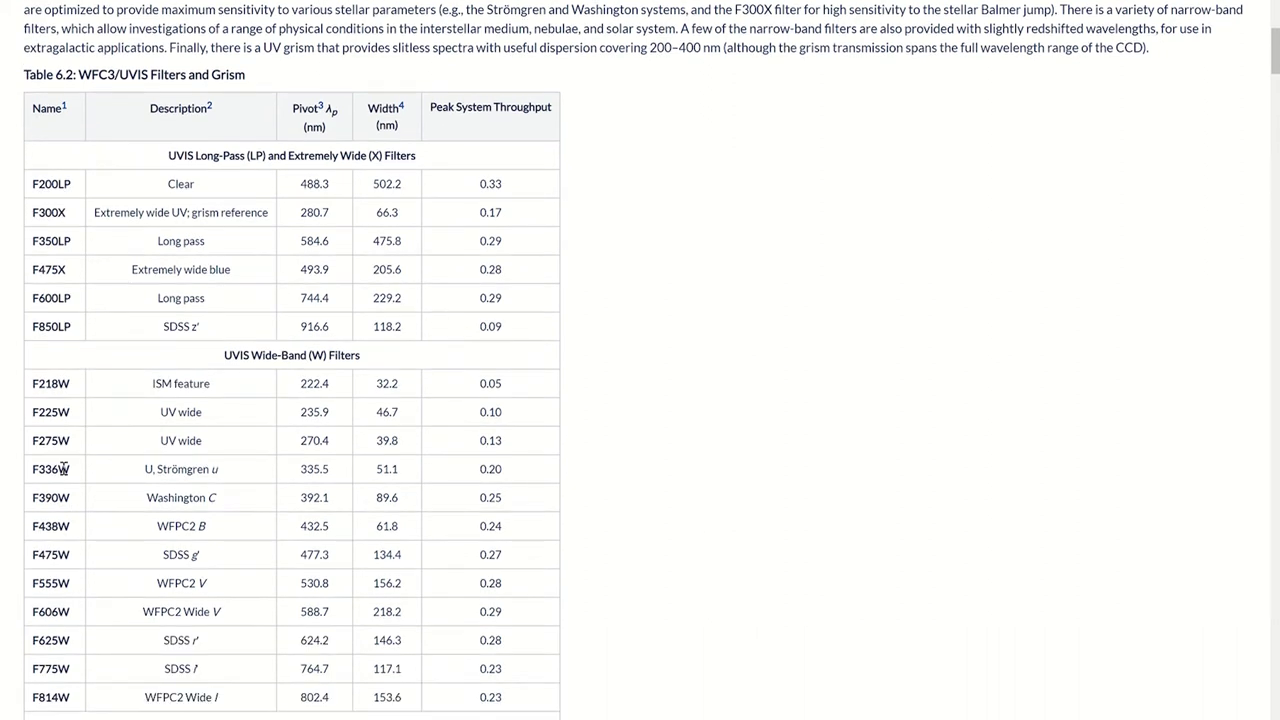
scroll(62, 472, "down", 1)
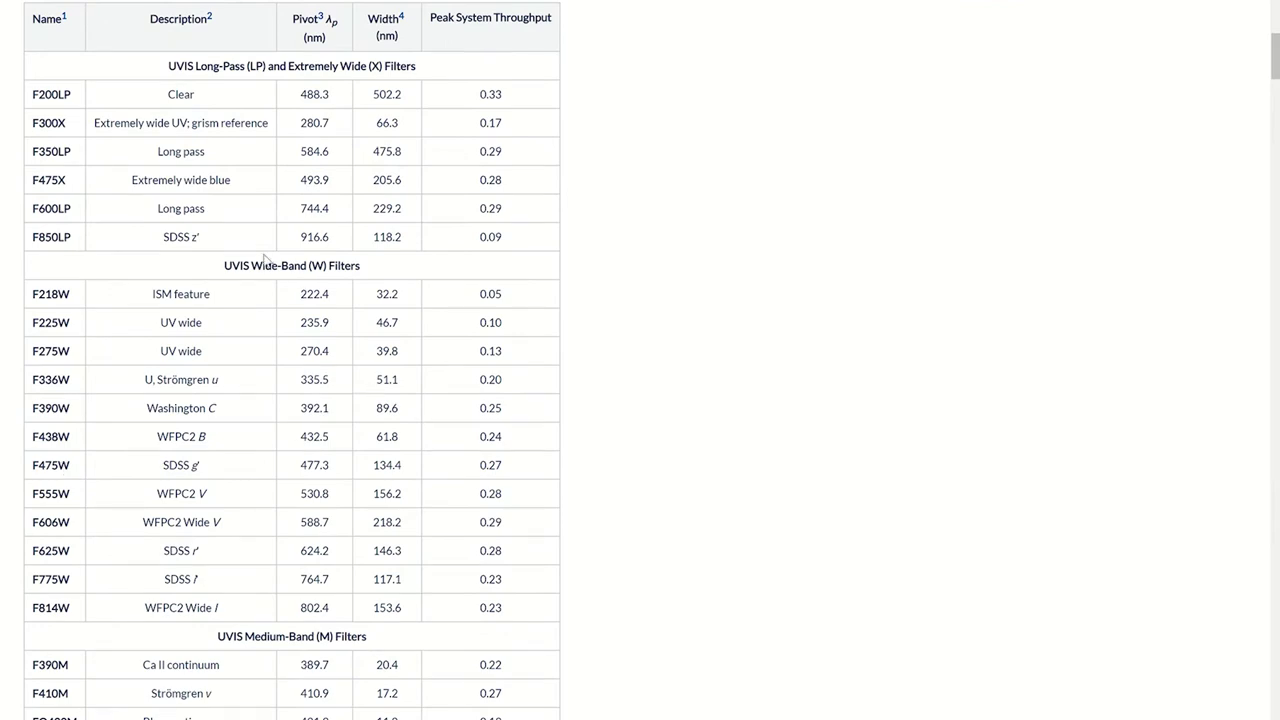
scroll(257, 281, "down", 2)
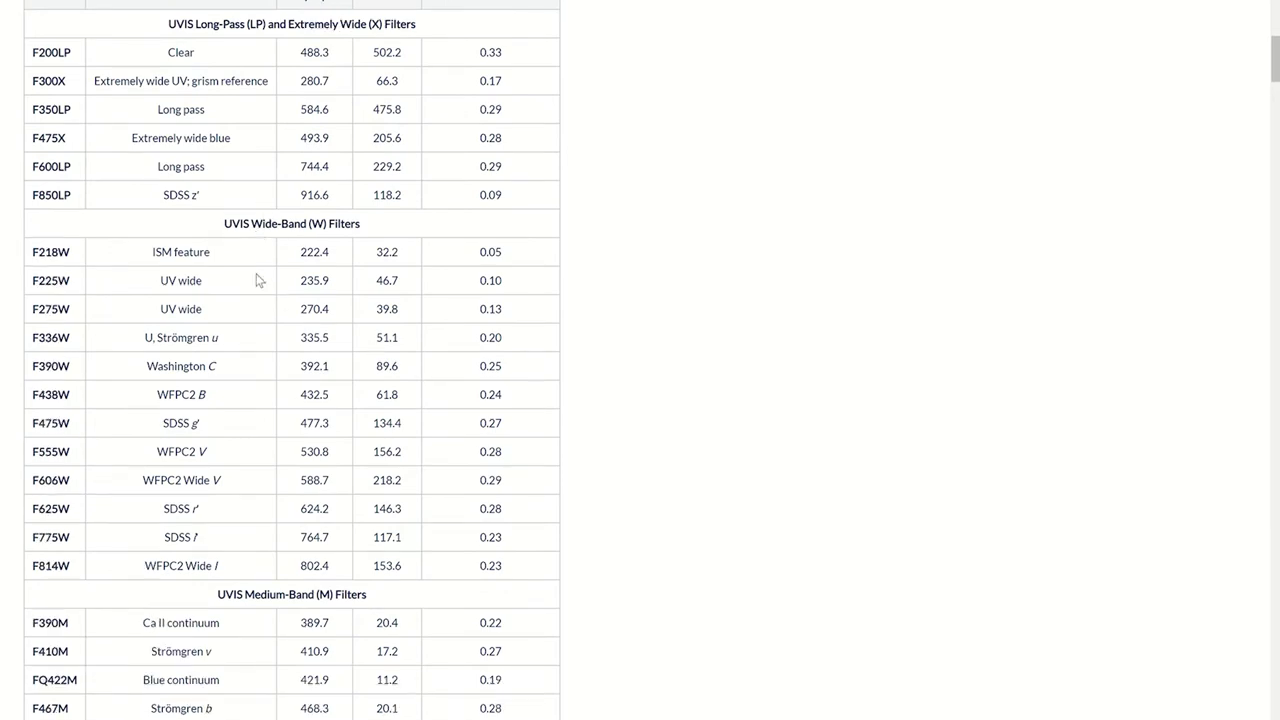
scroll(257, 281, "up", 6)
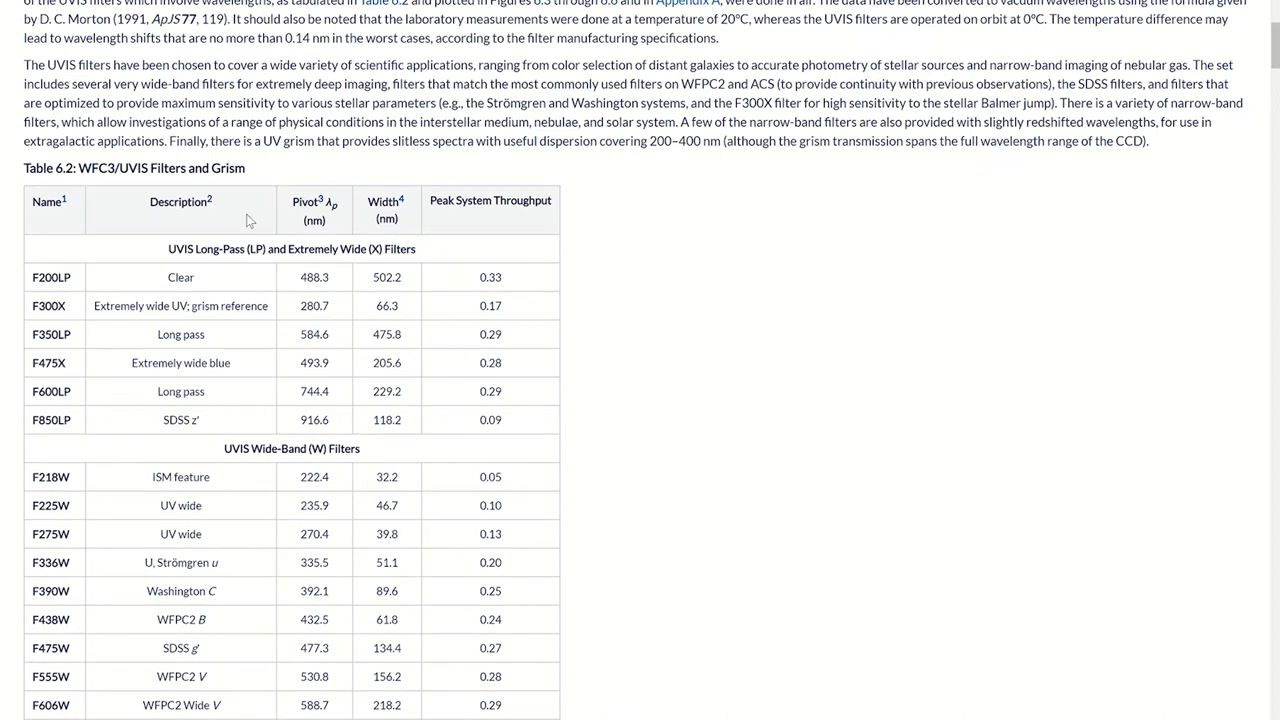
scroll(251, 337, "down", 1)
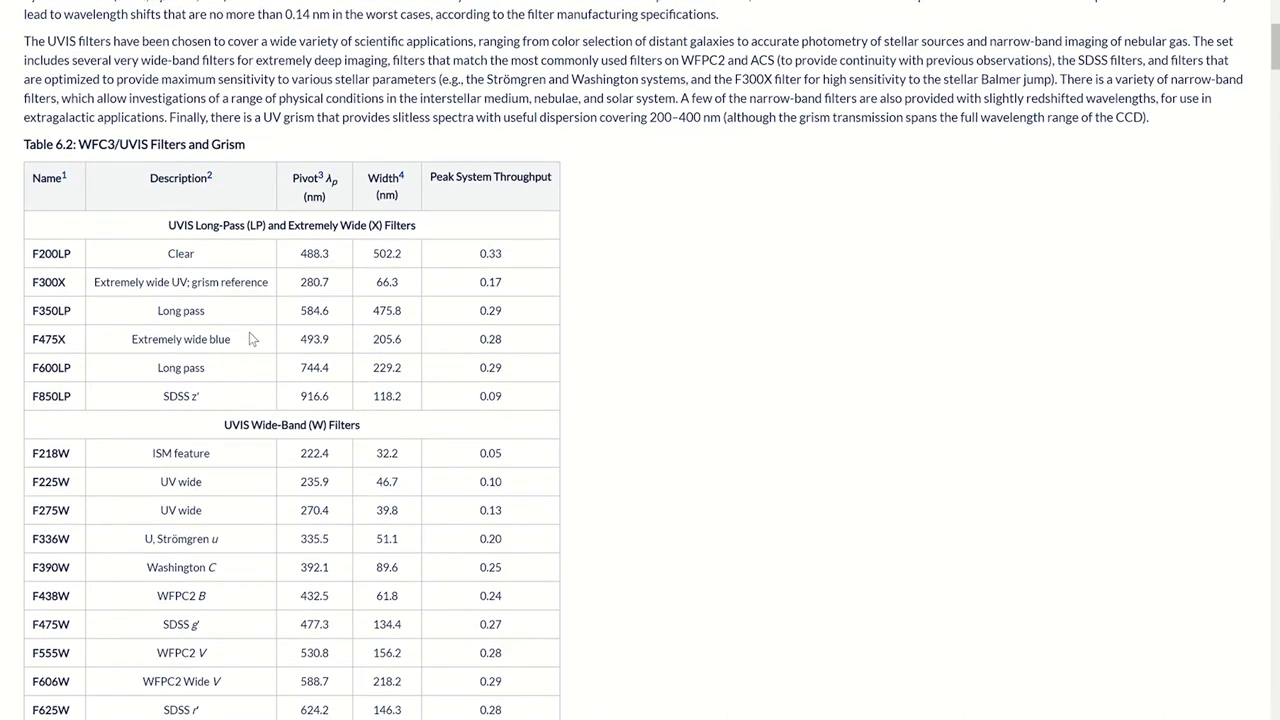
scroll(250, 334, "down", 3)
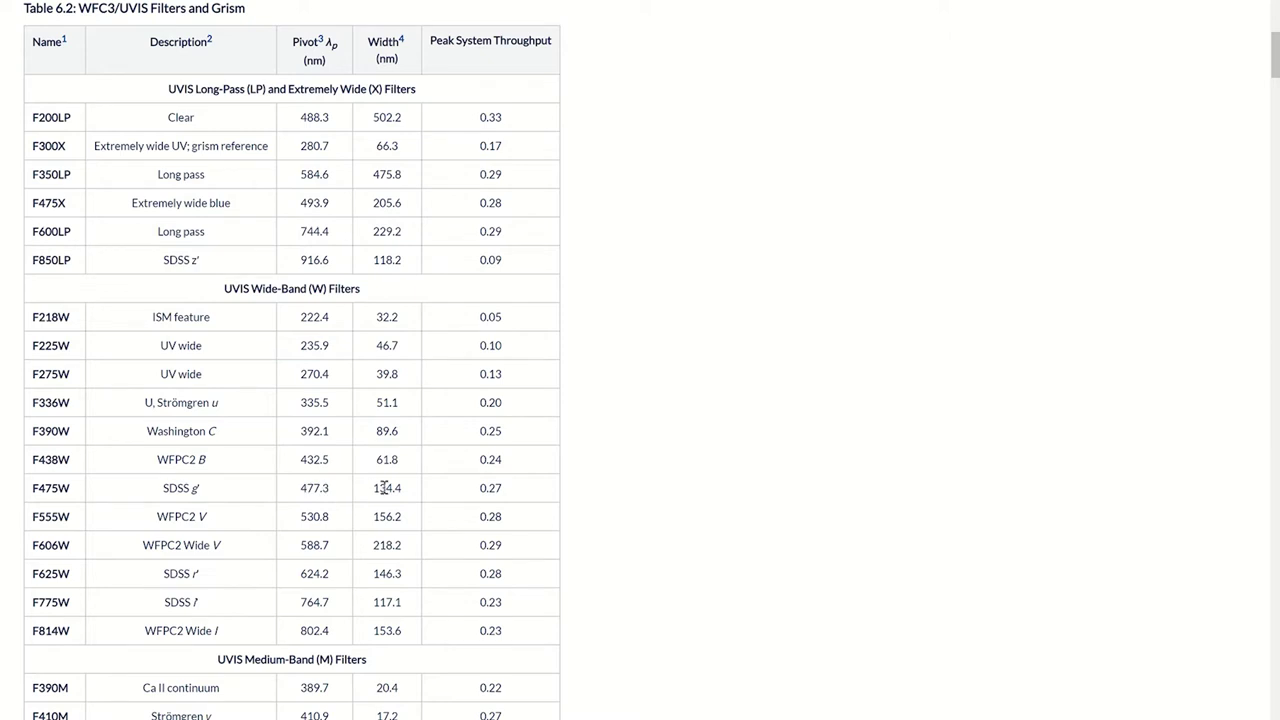
Step: Consult the notes below Table 6.2 for the meaning of the filter width column, and return to the table's beginning
left_click(403, 42)
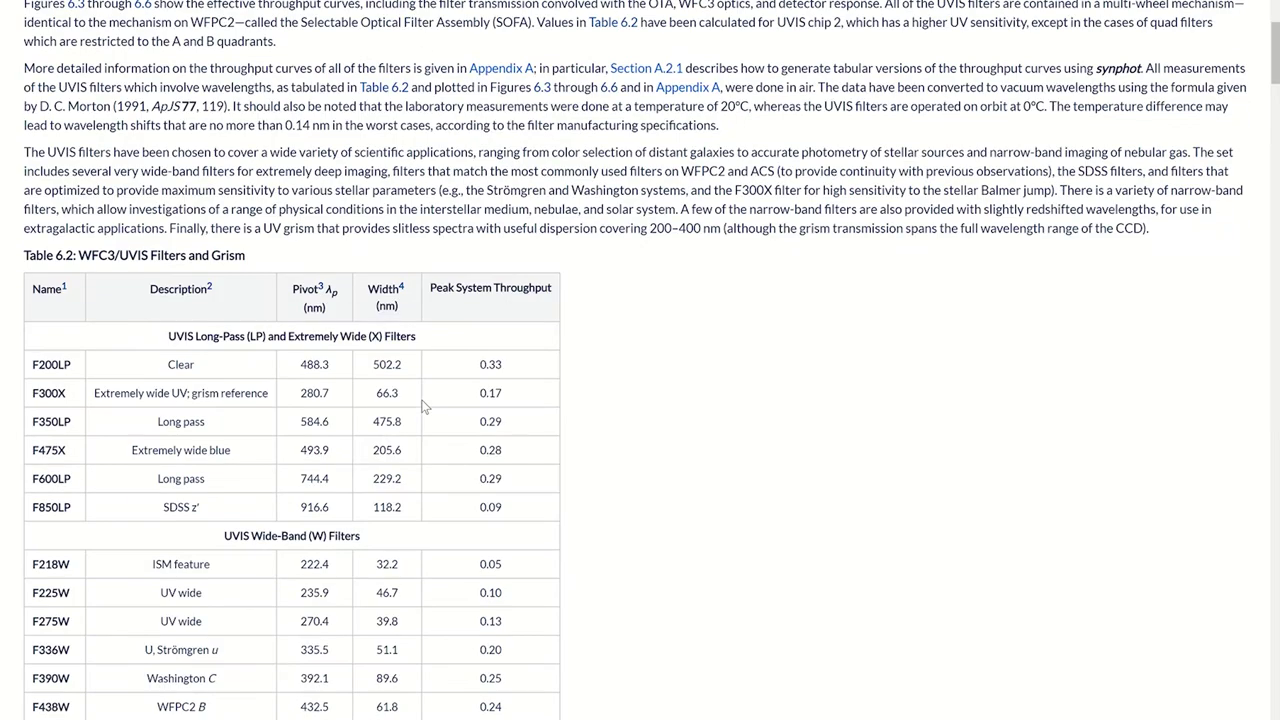
scroll(422, 406, "down", 12)
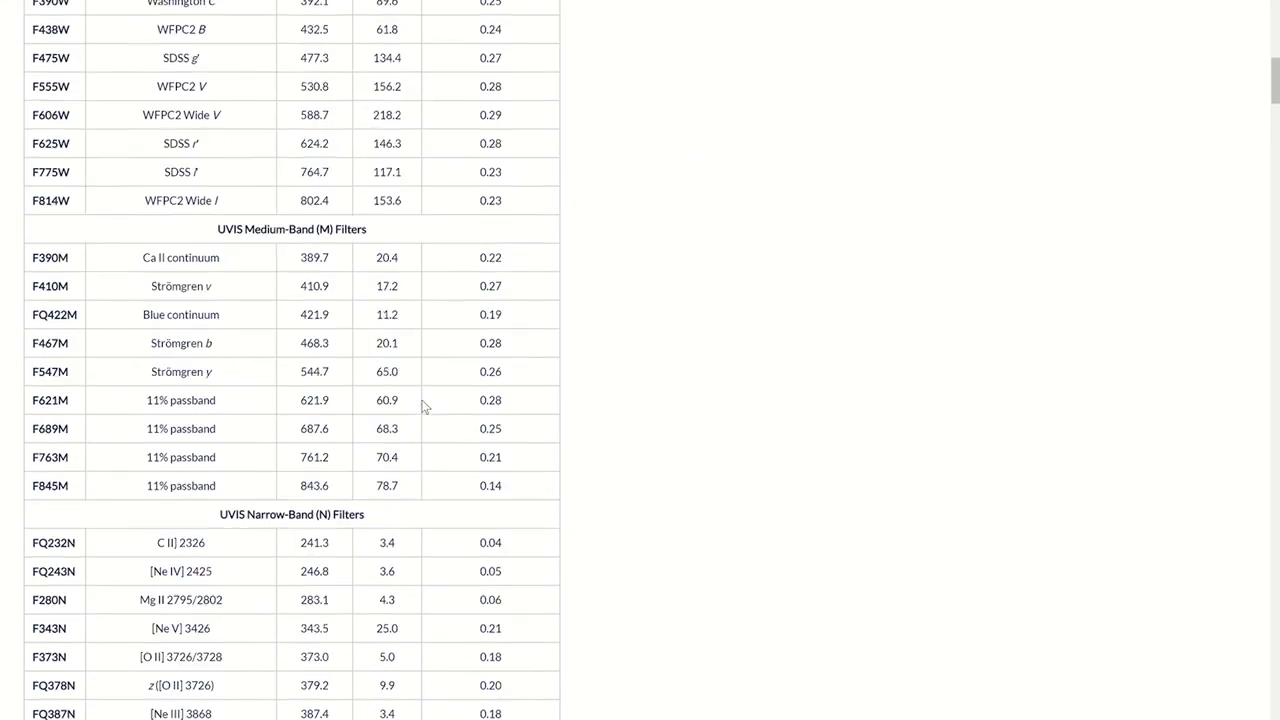
scroll(422, 406, "down", 6)
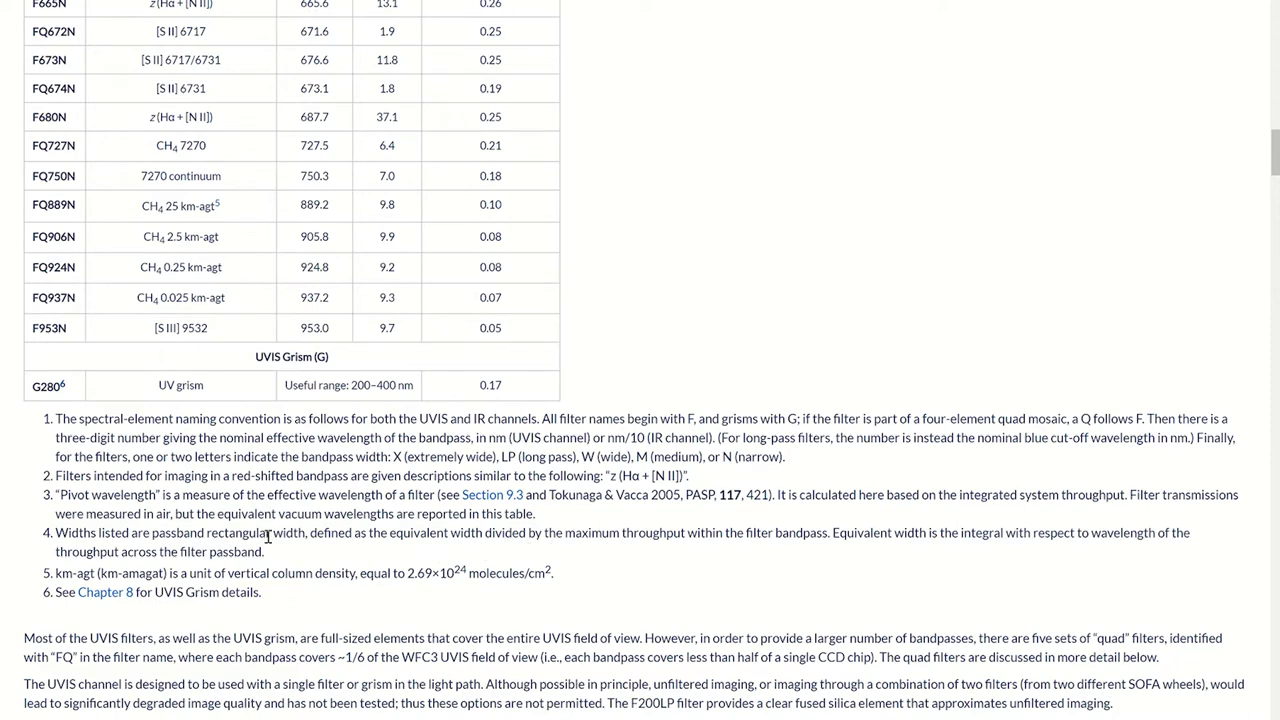
scroll(343, 509, "up", 6)
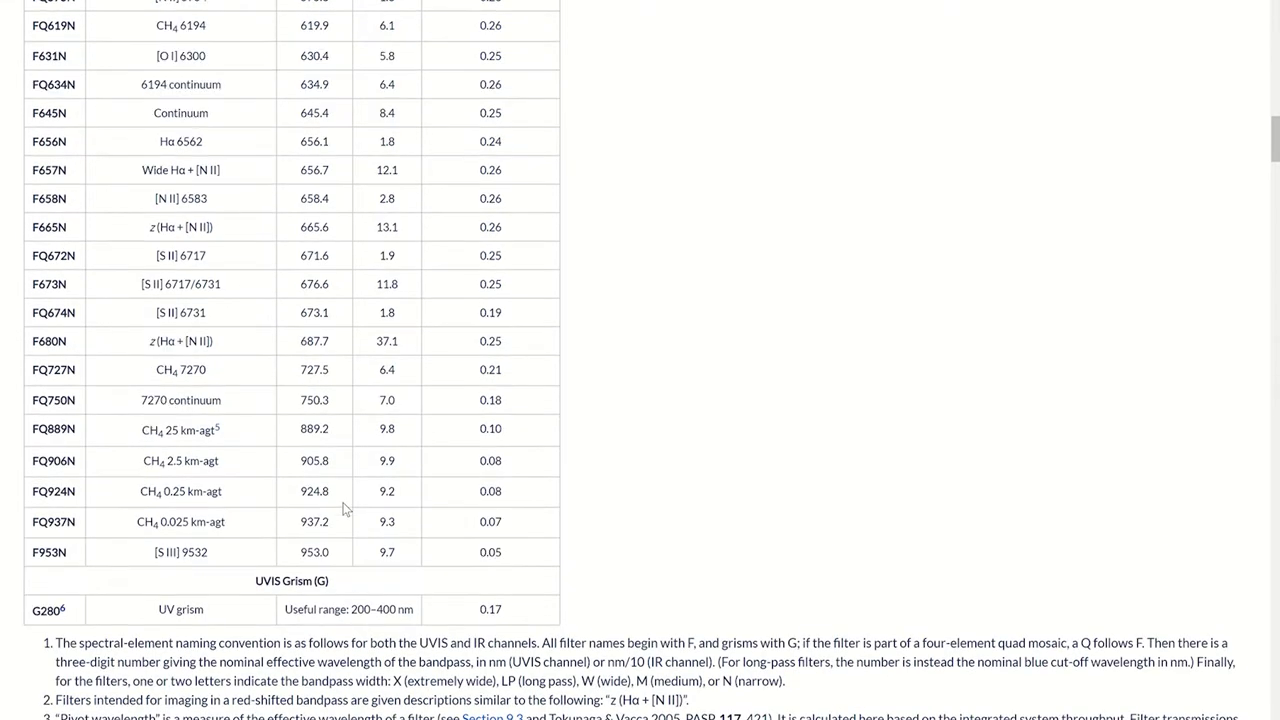
scroll(343, 509, "up", 14)
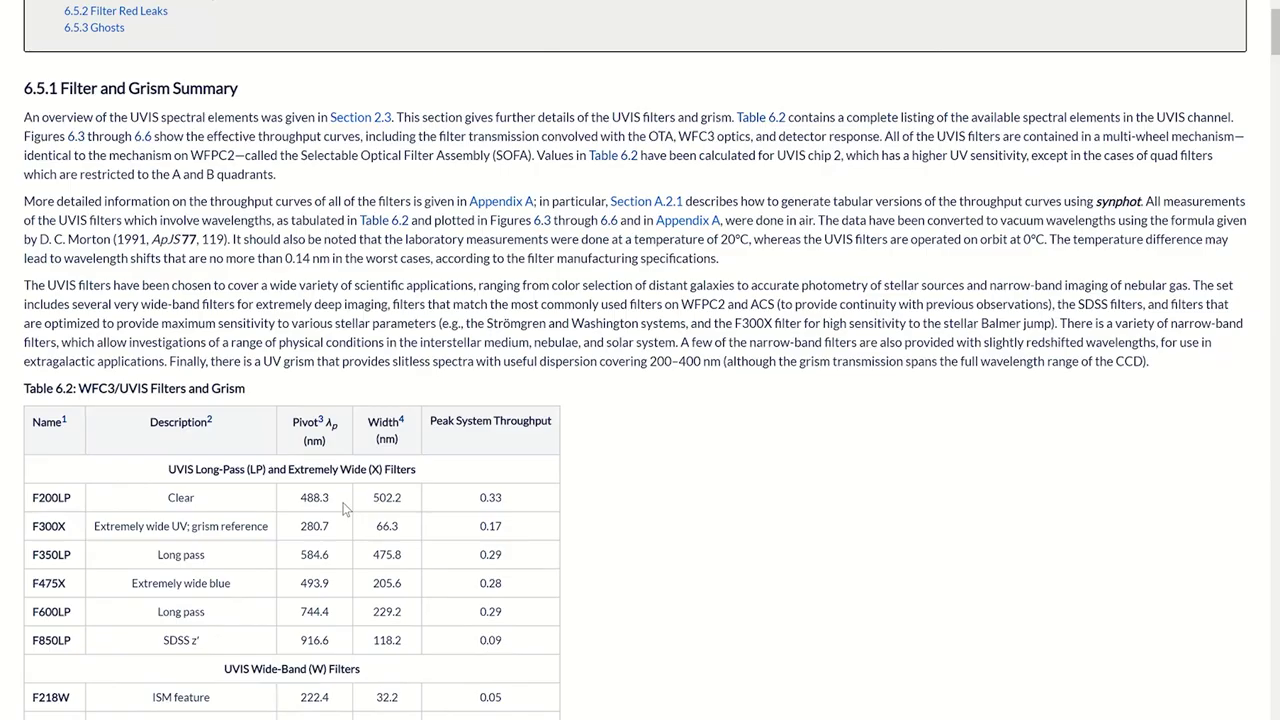
Step: Compare the pivot wavelengths and widths of the UVIS wide-band filters in Table 6.2
scroll(343, 509, "down", 4)
scroll(343, 509, "down", 3)
scroll(343, 509, "up", 1)
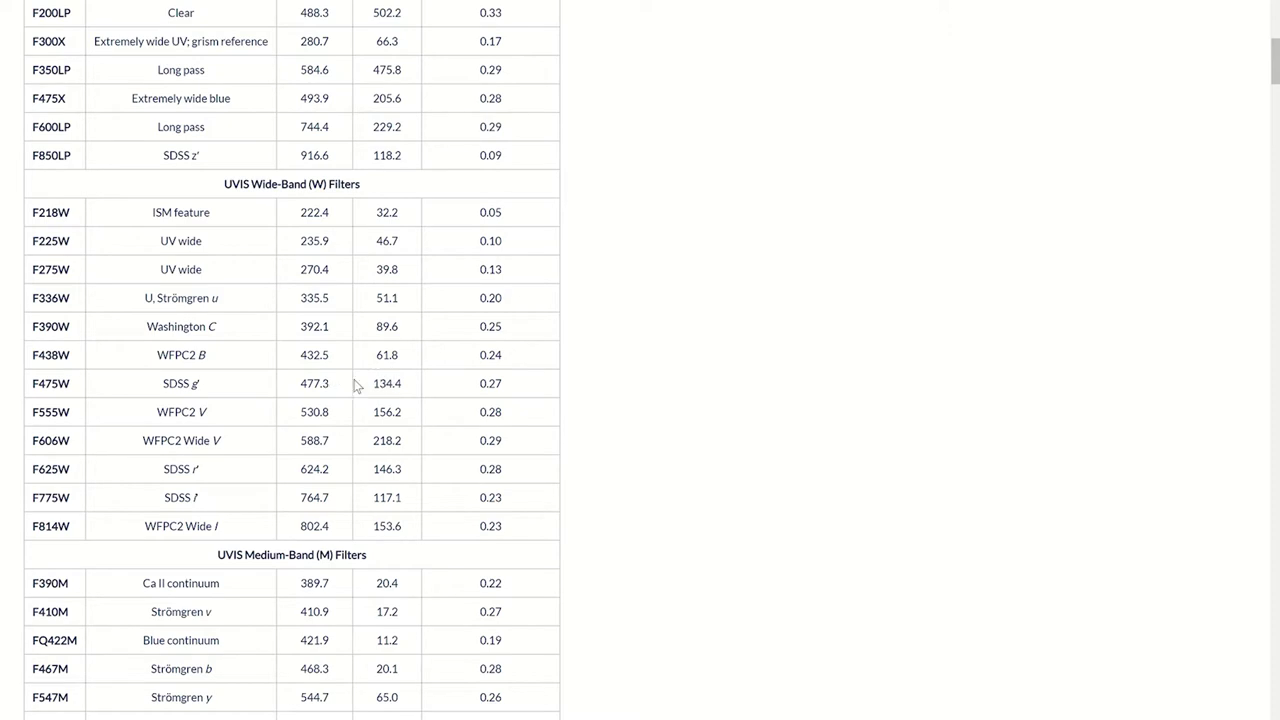
scroll(296, 235, "up", 1)
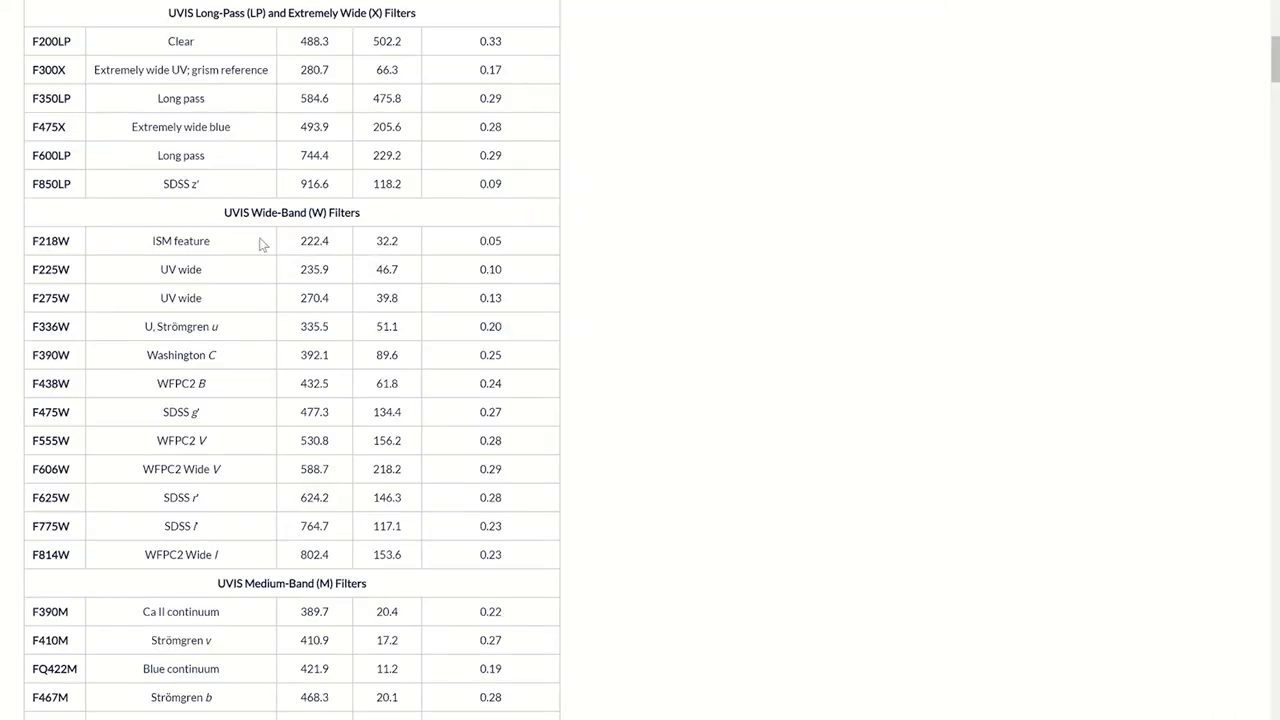
scroll(243, 337, "up", 1)
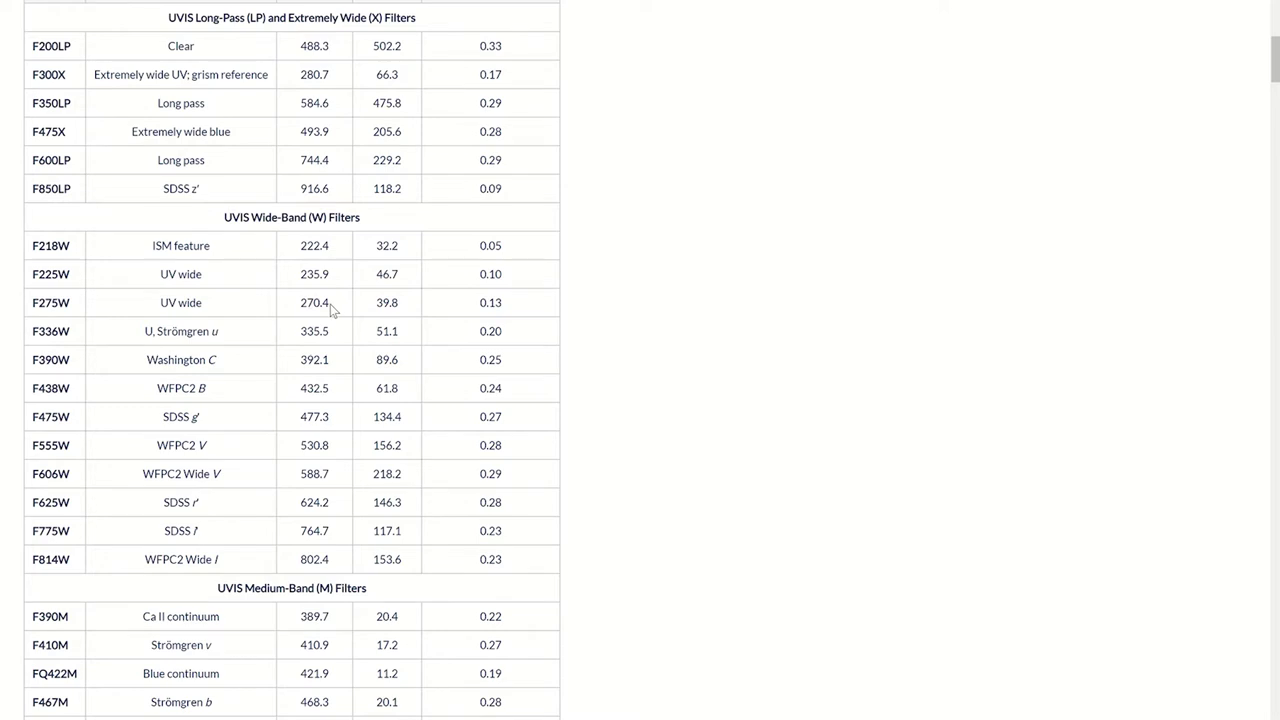
scroll(287, 199, "down", 1)
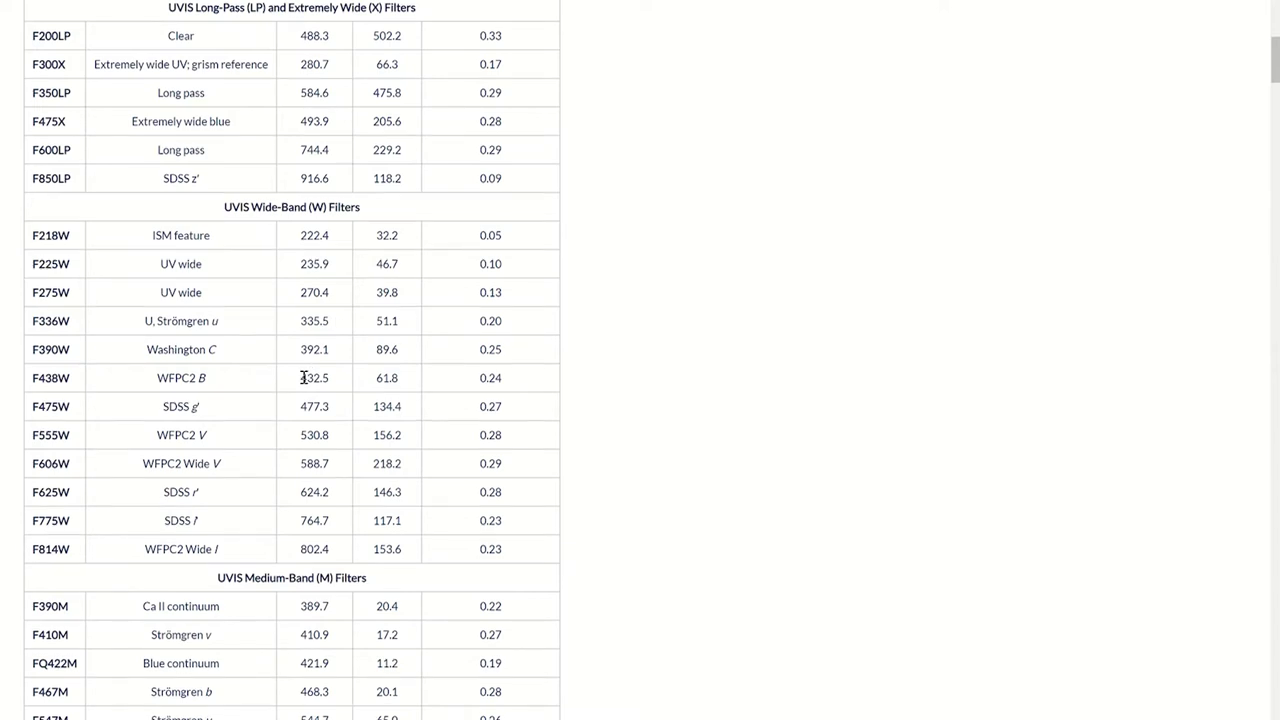
scroll(300, 405, "down", 1)
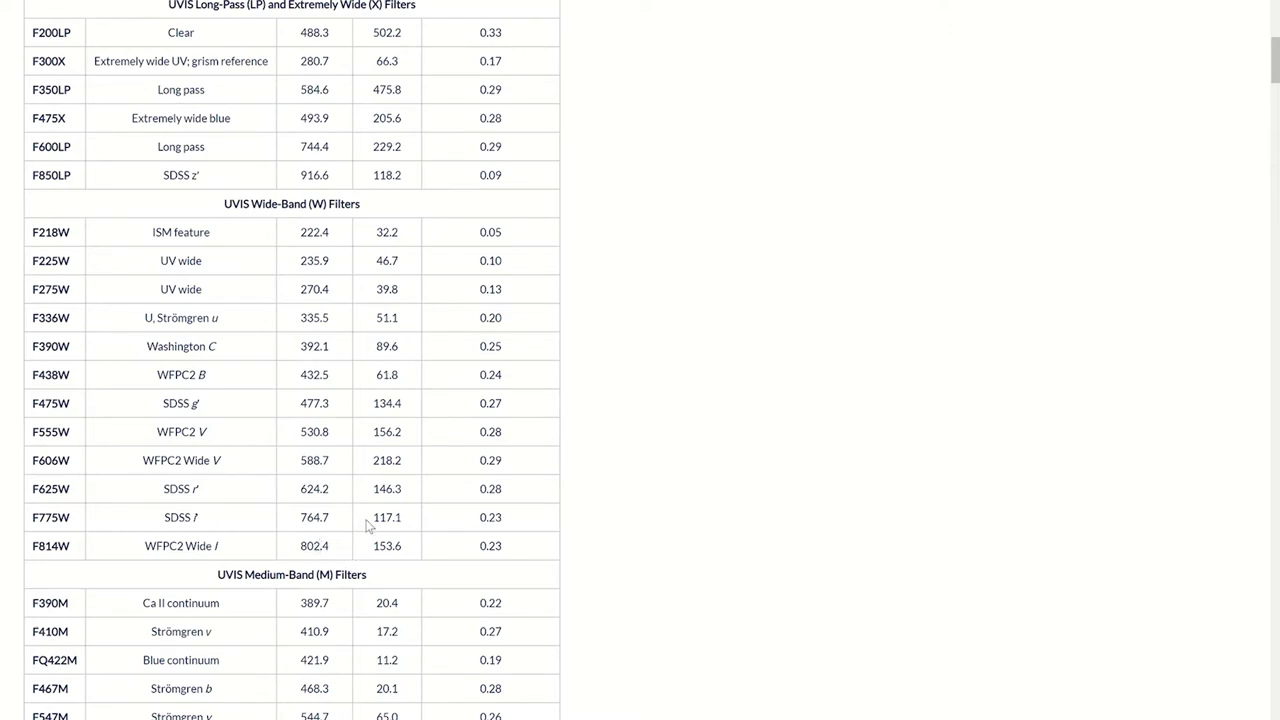
Step: Review the medium-band and narrow-band UVIS filters in Table 6.2, including their emission-line descriptions
scroll(366, 525, "down", 3)
scroll(366, 525, "down", 3)
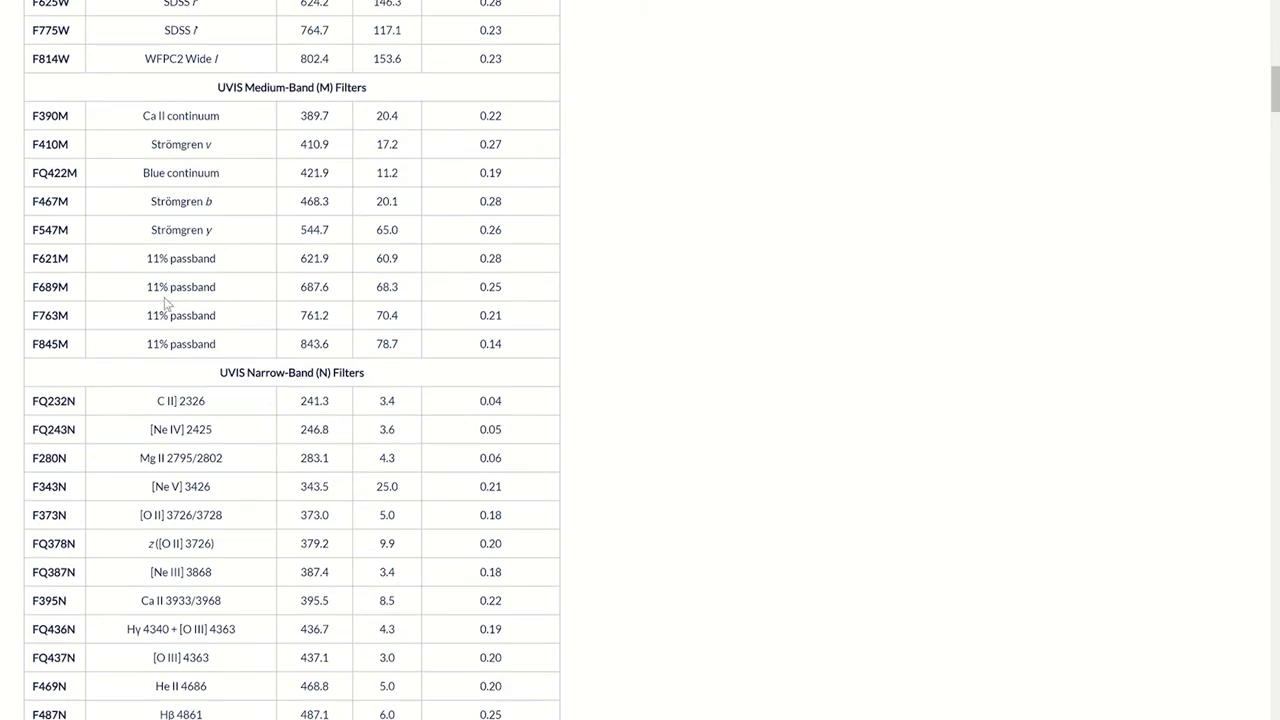
scroll(281, 430, "down", 4)
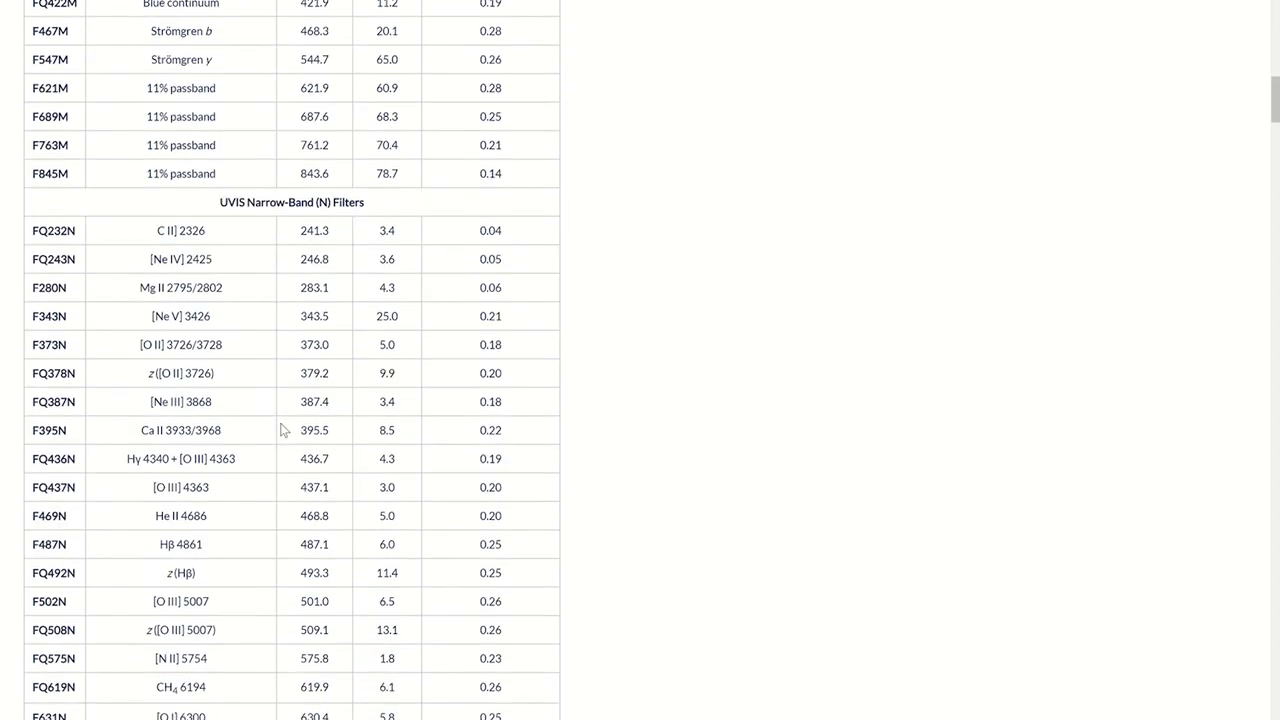
scroll(281, 430, "down", 4)
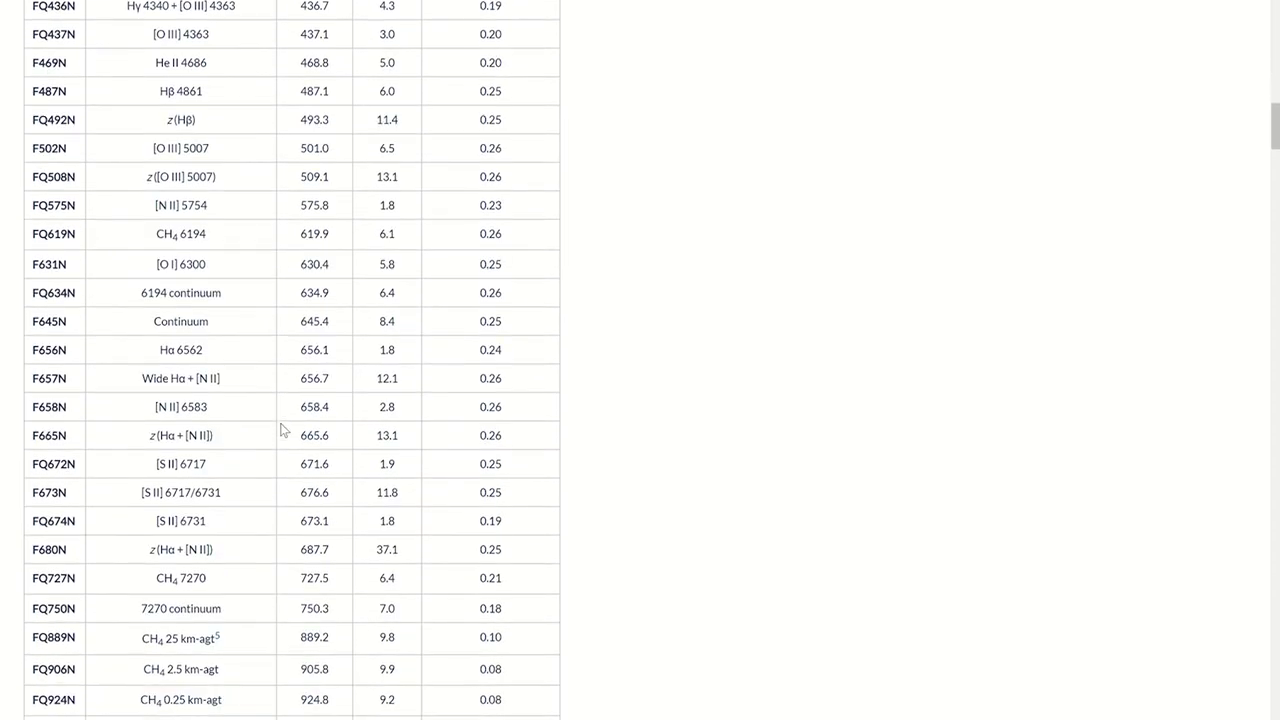
scroll(281, 430, "down", 1)
scroll(281, 430, "up", 5)
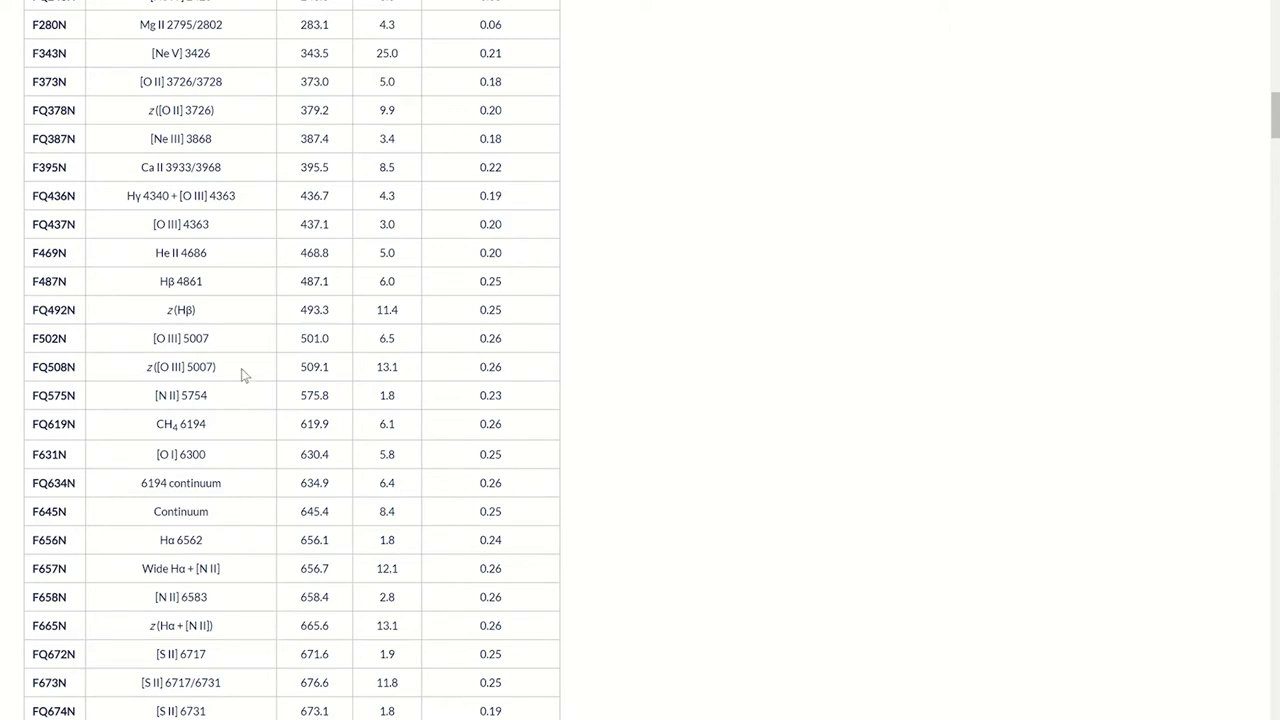
scroll(241, 375, "up", 1)
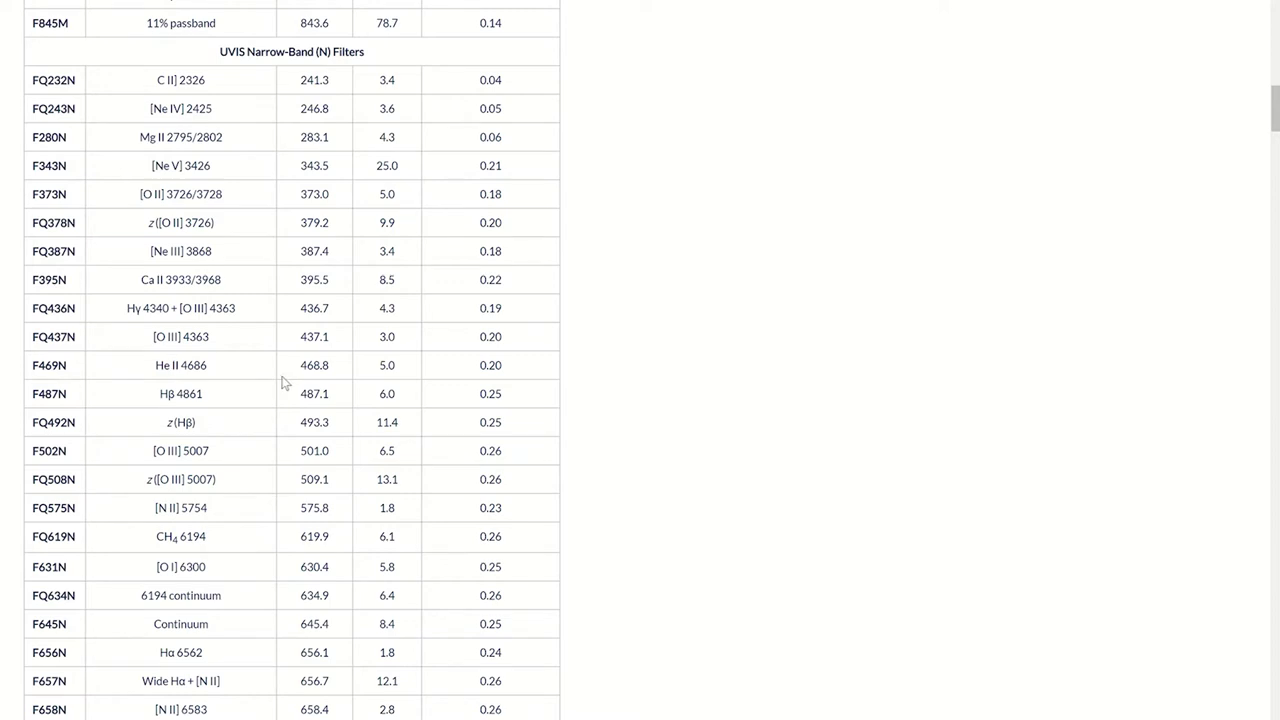
Step: Examine the UVIS narrow-band filters through the end of Table 6.2, including the UV grism row and table notes
scroll(283, 383, "up", 1)
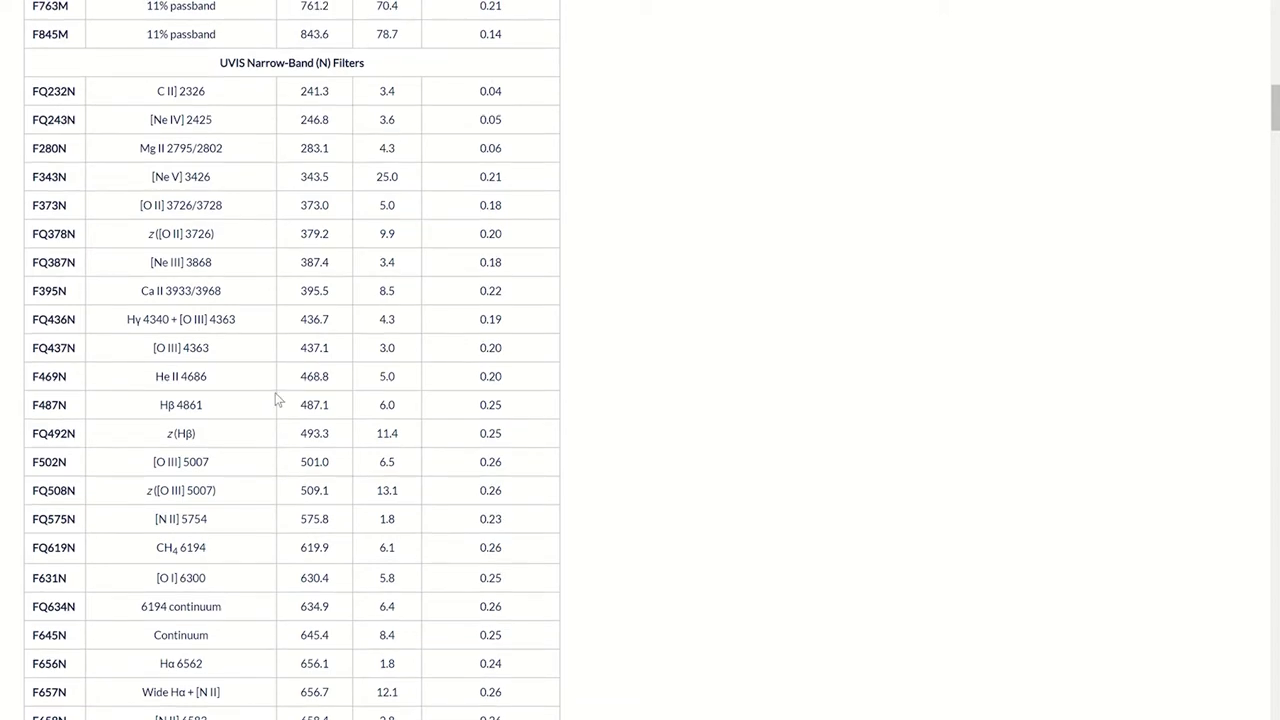
scroll(278, 399, "down", 5)
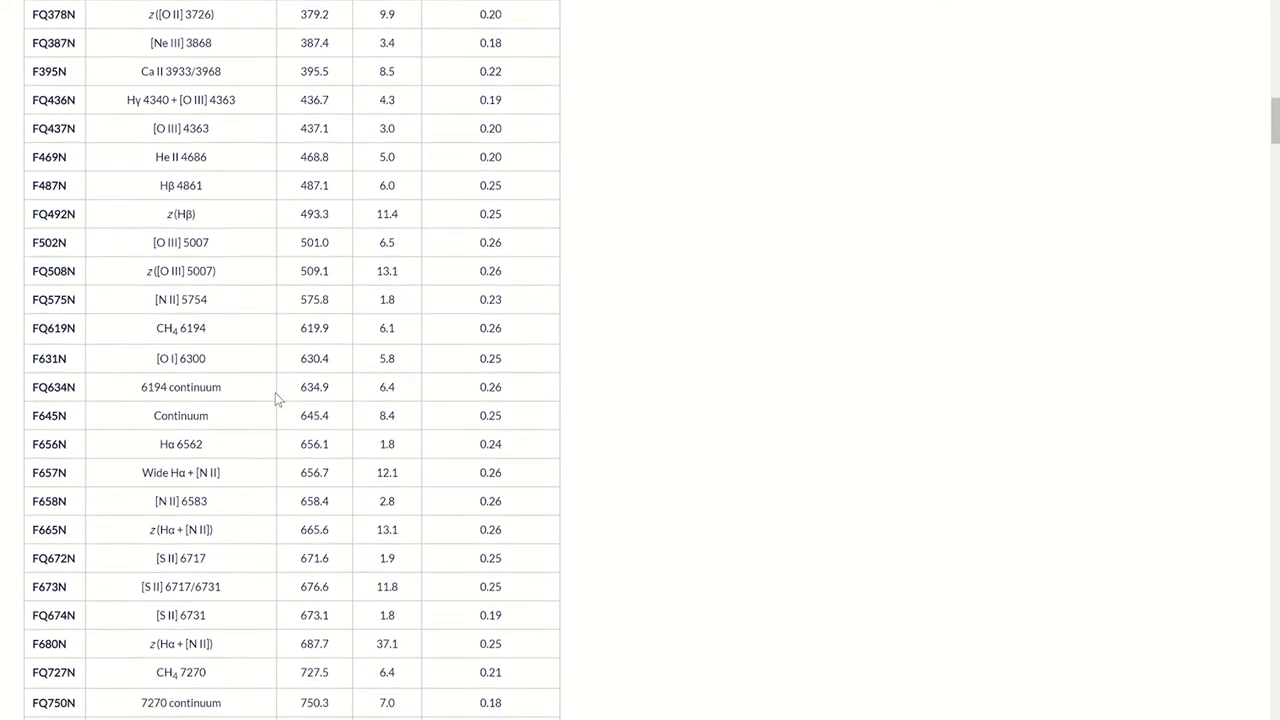
scroll(278, 399, "down", 3)
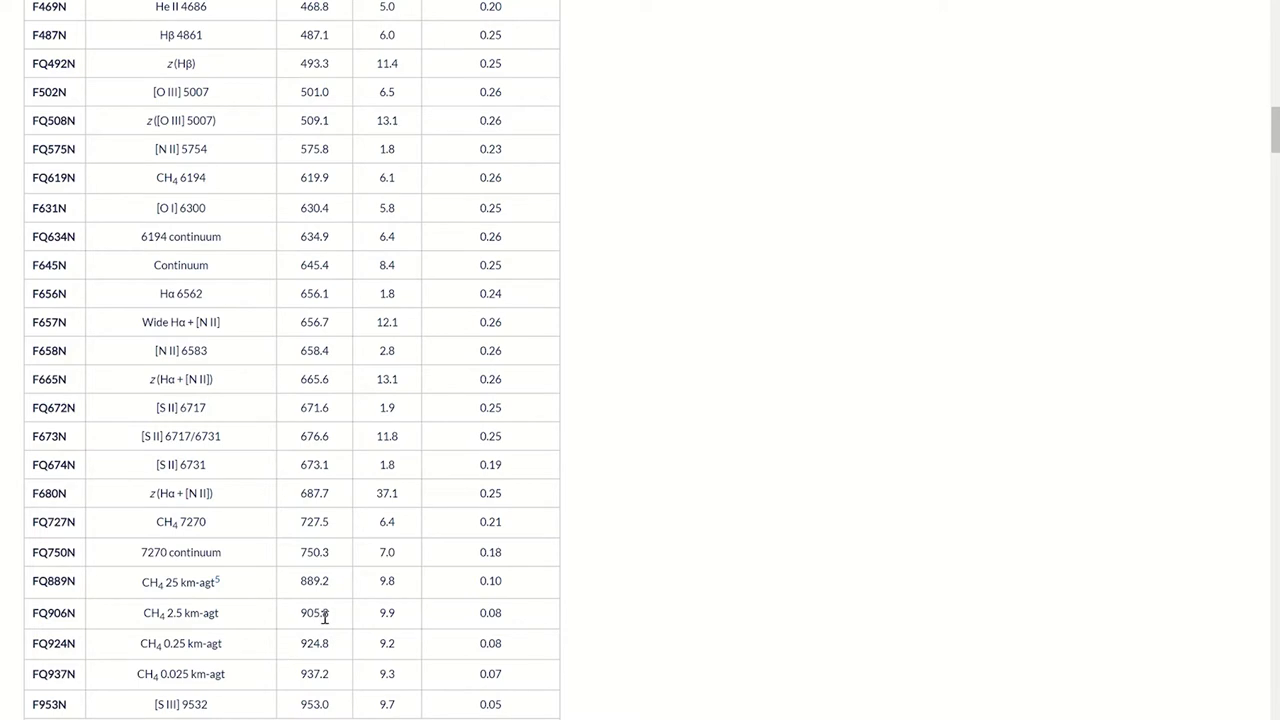
scroll(337, 366, "down", 8)
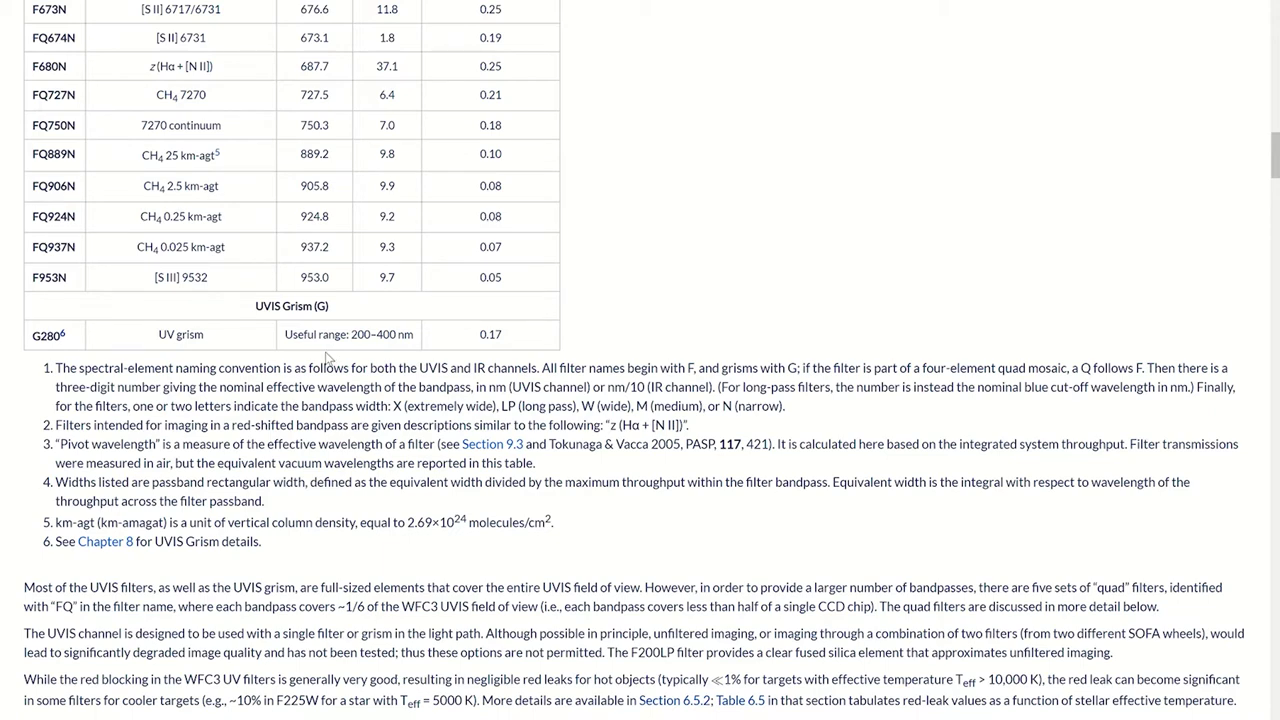
scroll(326, 358, "down", 1)
Step: Return to the start of section 6.5 and look over the filter and grism summary above Table 6.2
scroll(326, 358, "up", 16)
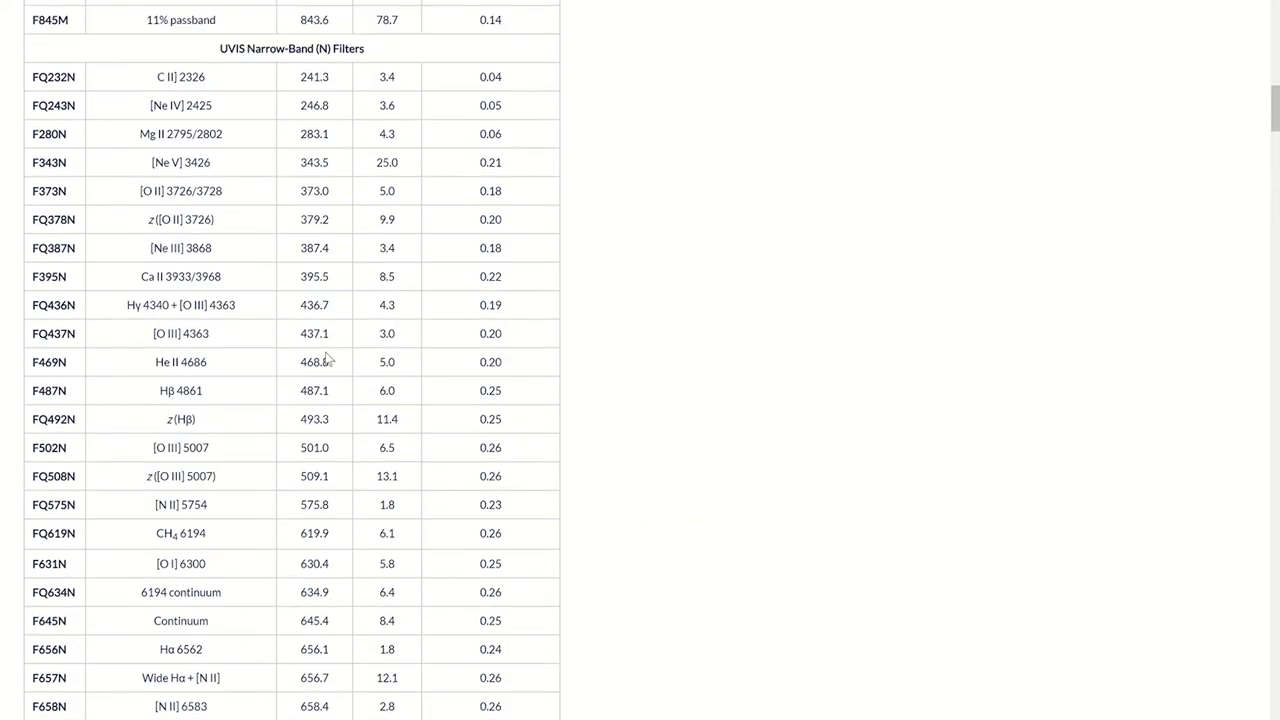
scroll(326, 358, "up", 20)
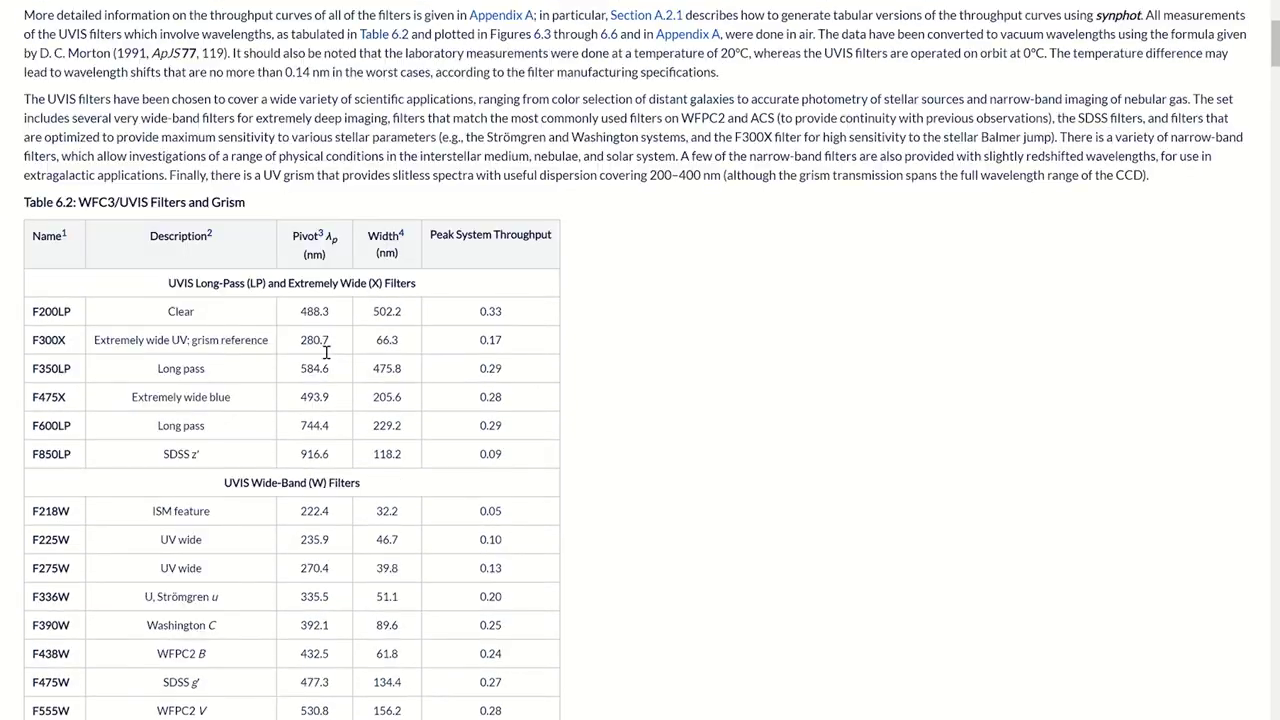
scroll(326, 352, "up", 4)
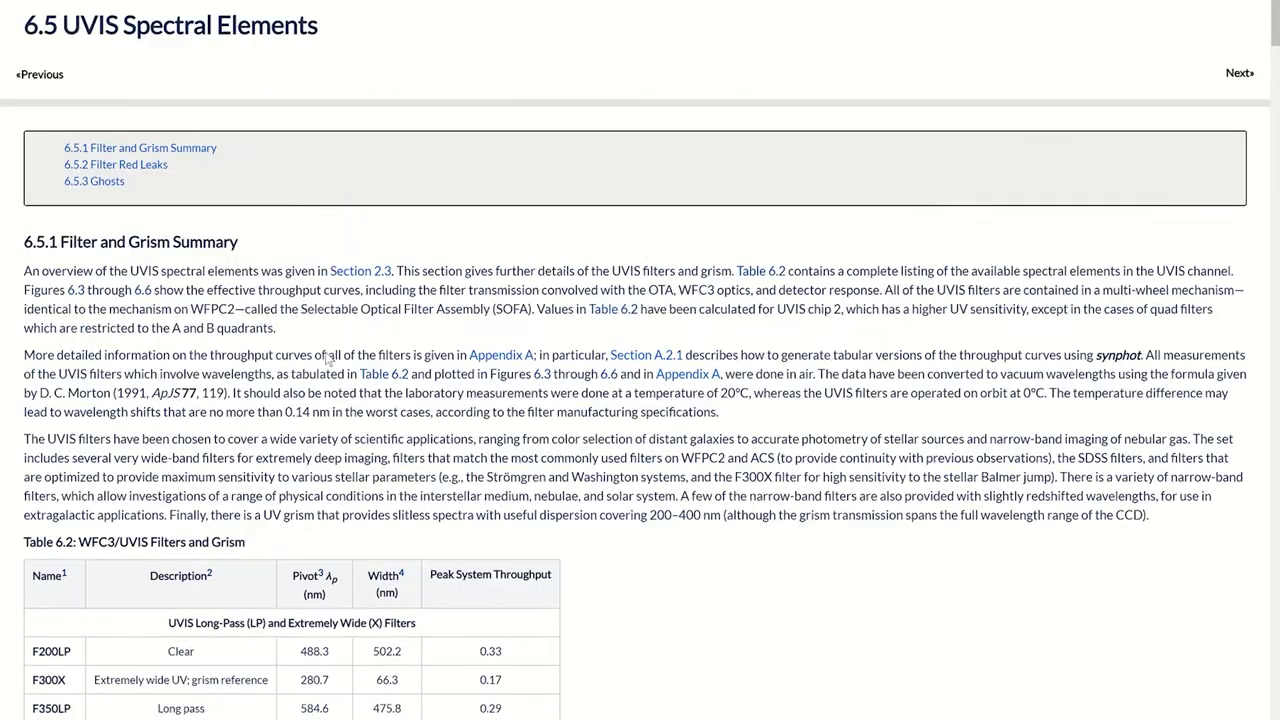
scroll(328, 358, "up", 1)
scroll(326, 358, "down", 2)
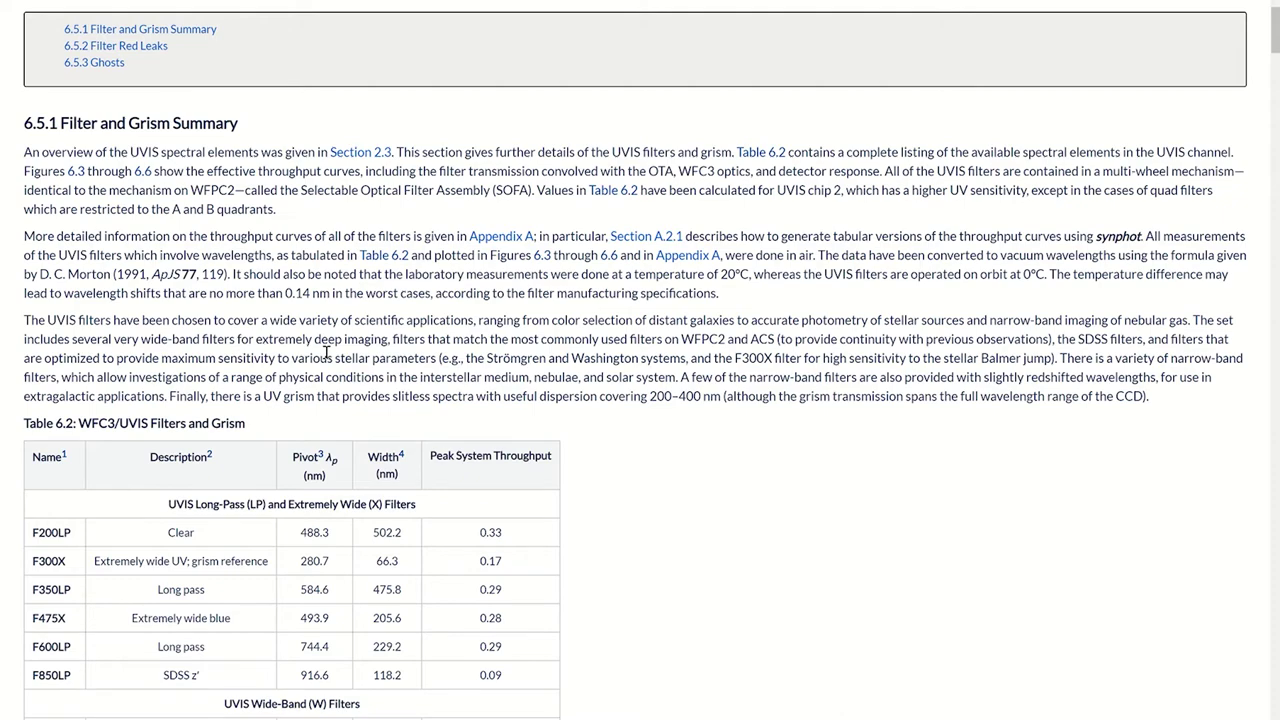
scroll(326, 353, "up", 4)
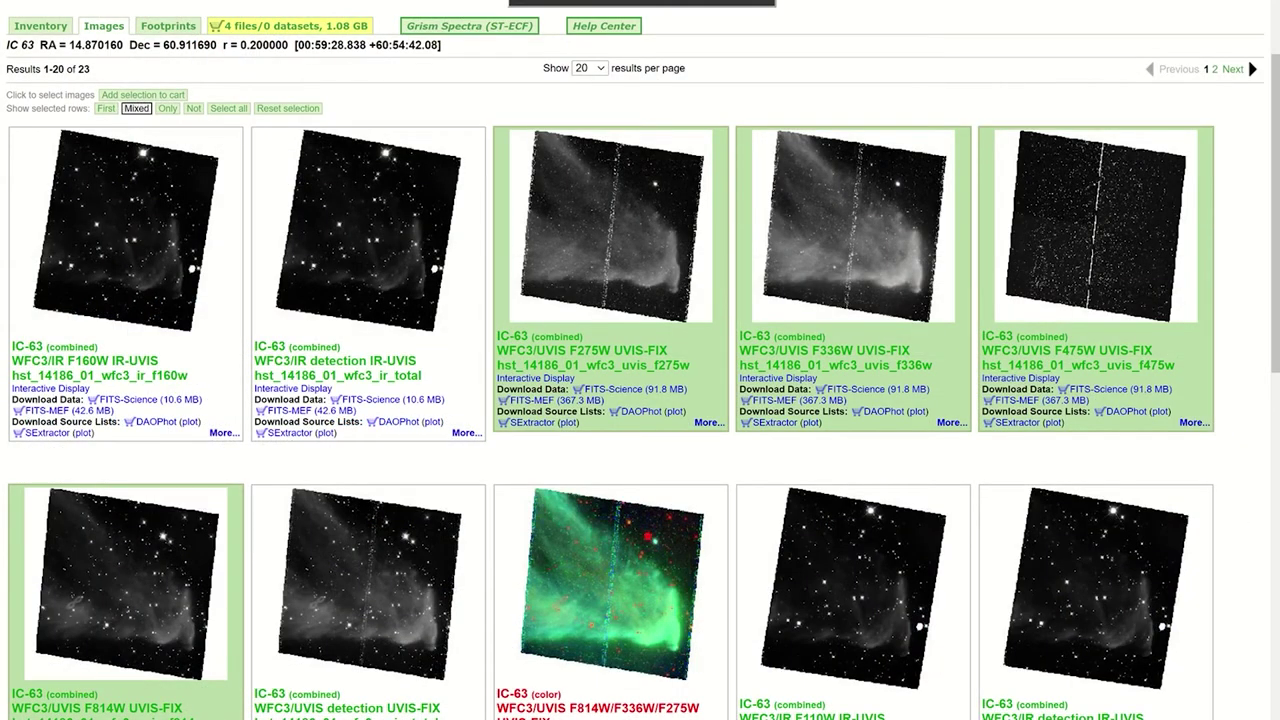
scroll(420, 103, "up", 1)
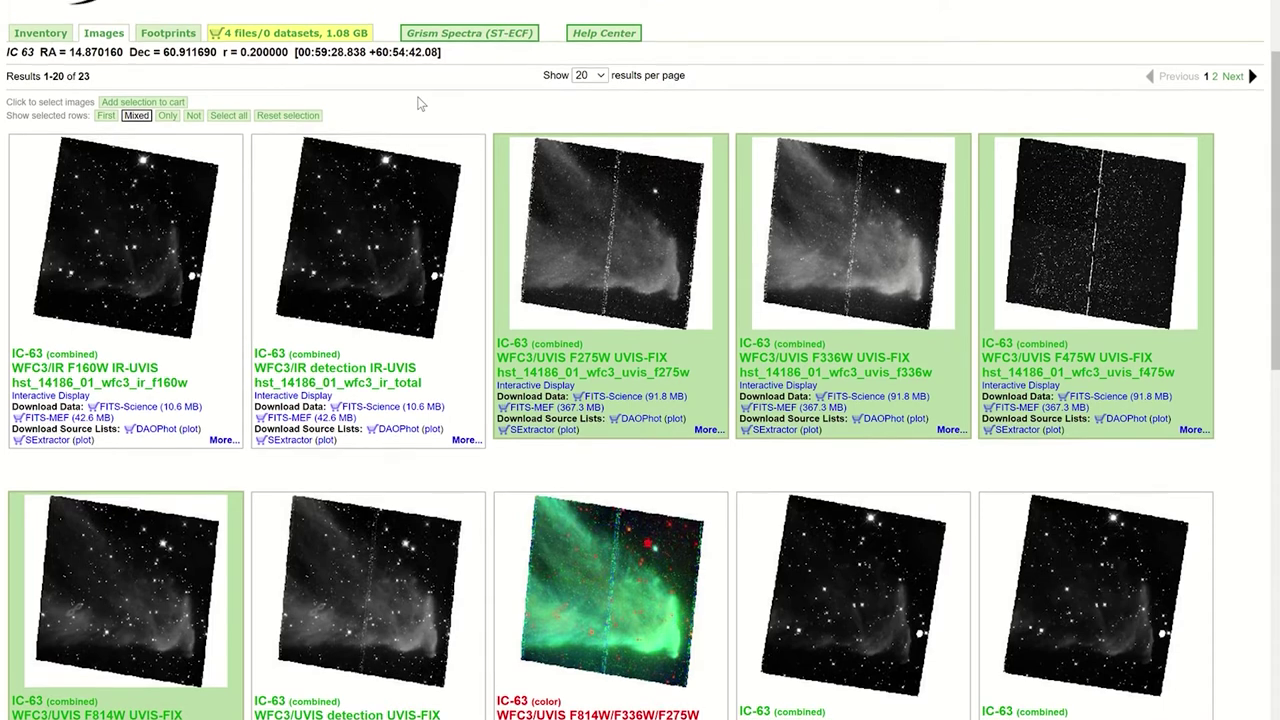
scroll(420, 103, "up", 1)
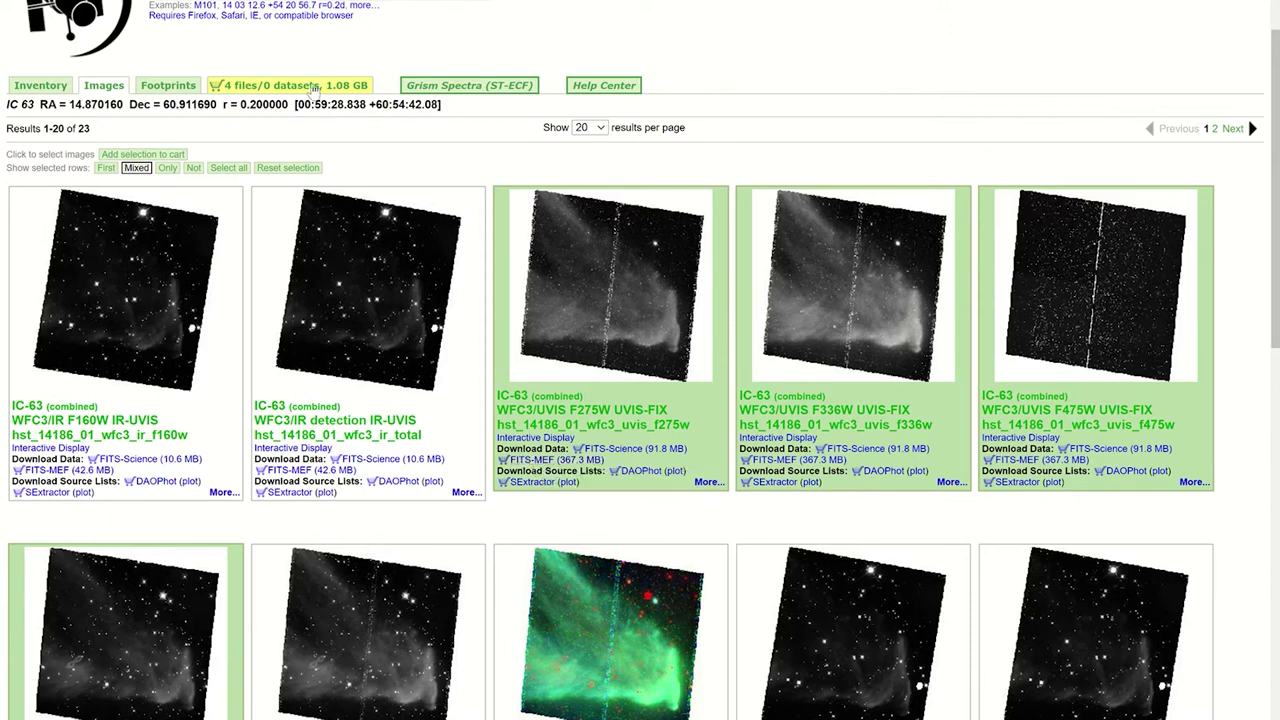
right_click(554, 459)
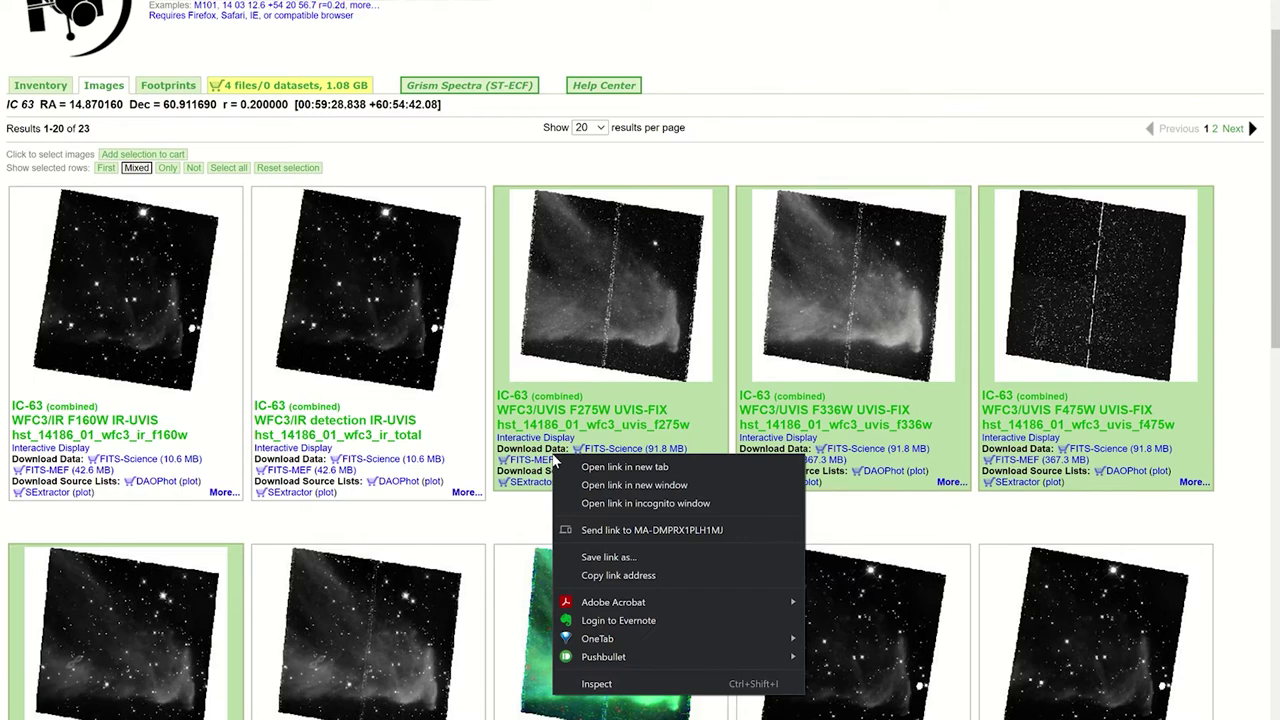
left_click(612, 560)
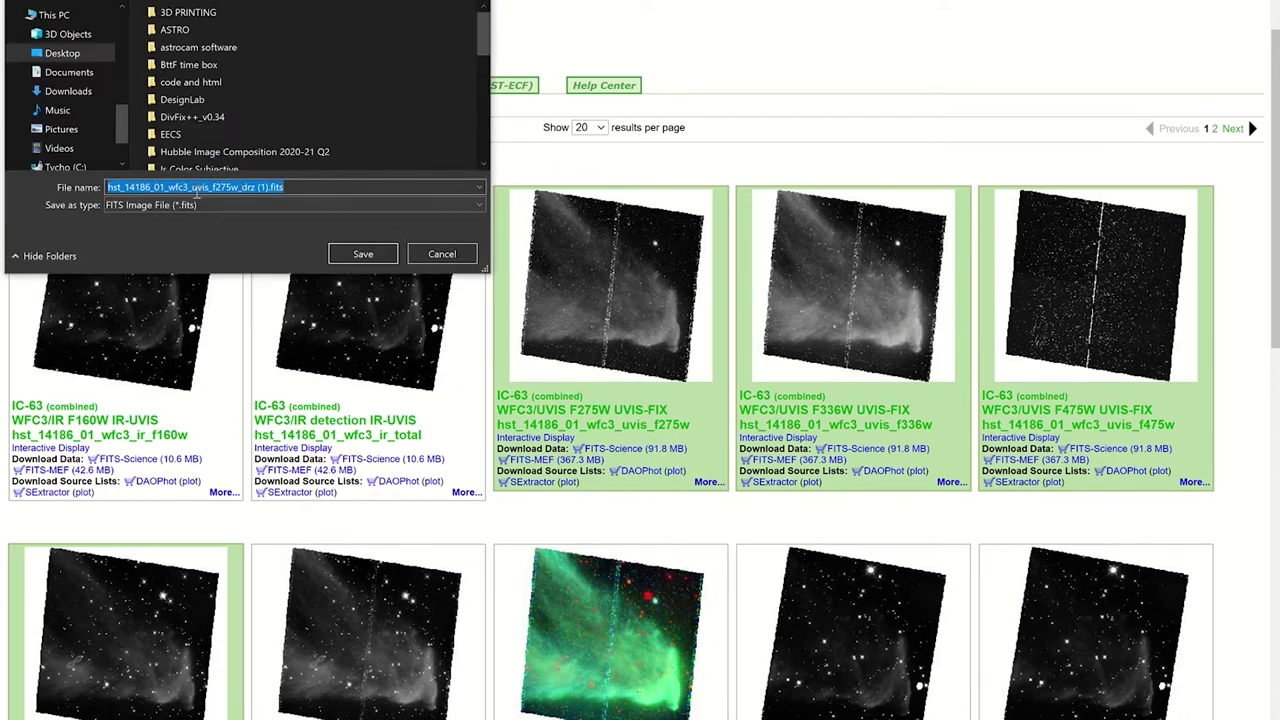
left_click(279, 186)
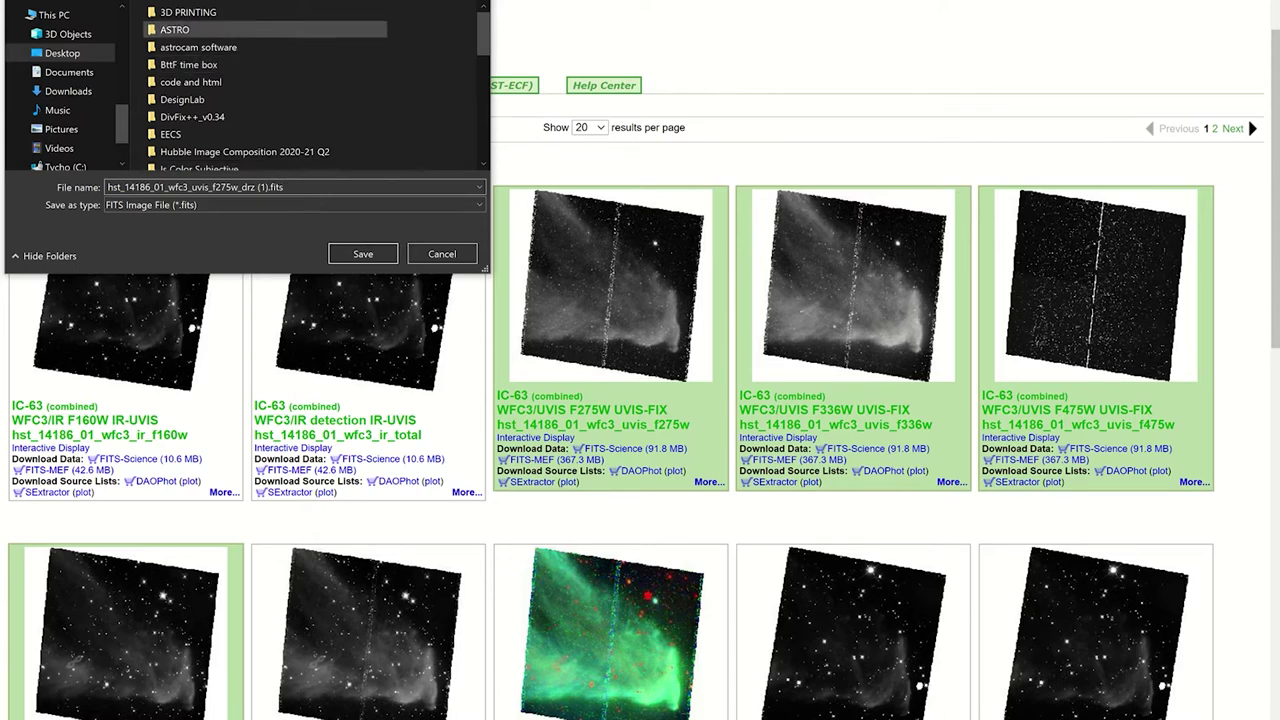
left_click_drag(250, 0, 304, 68)
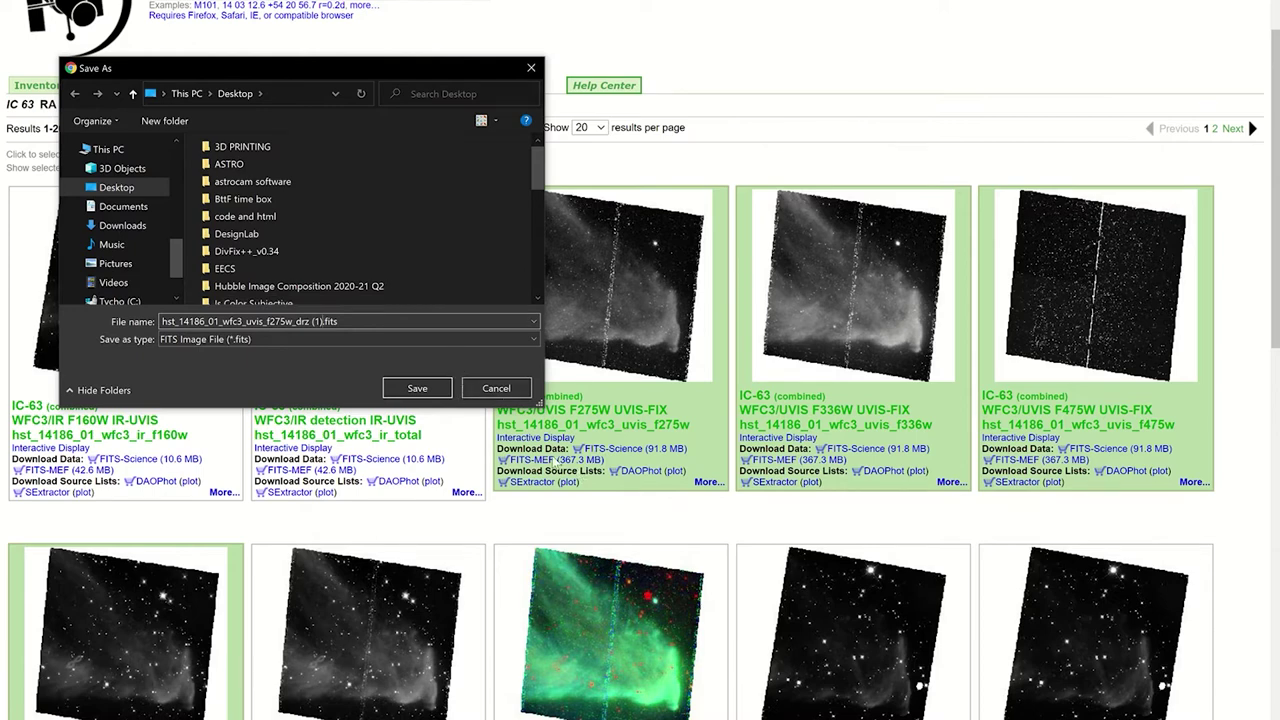
left_click(503, 387)
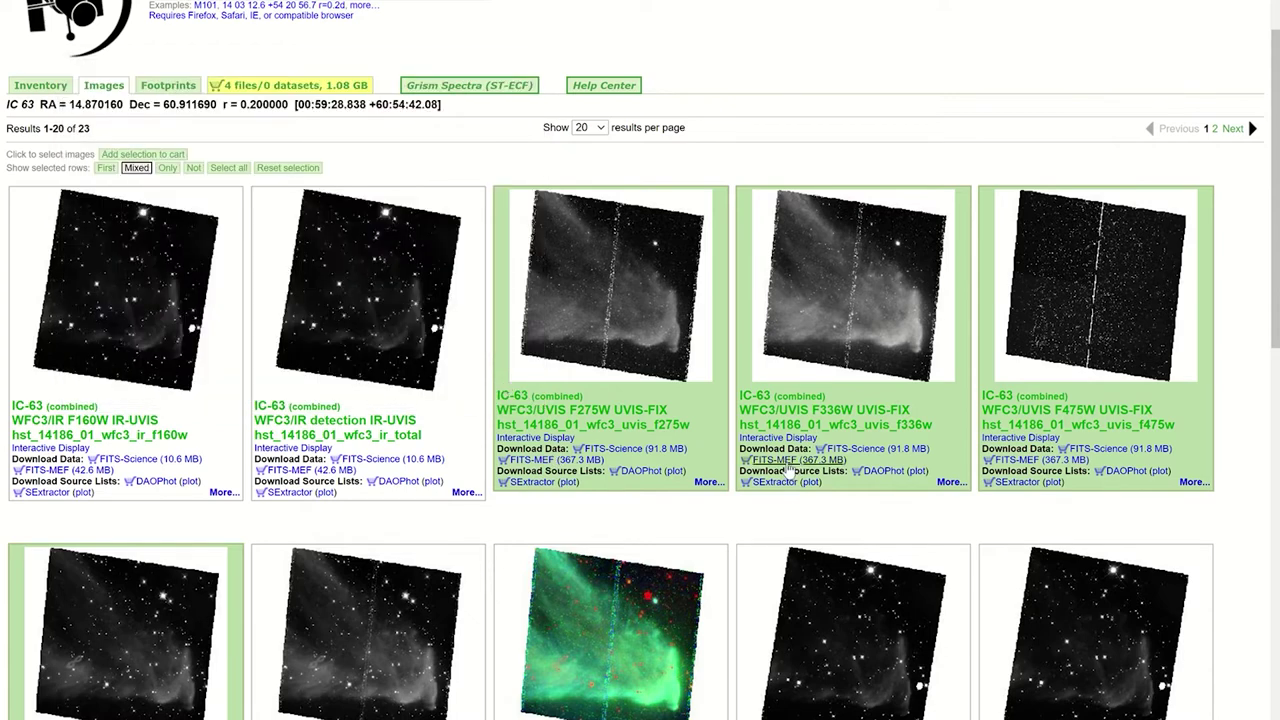
Step: Save the FITS-MEF file of the F336W image to the Desktop as hst_14186_01_wfc3_uvis_f336w_drz.fits
right_click(789, 465)
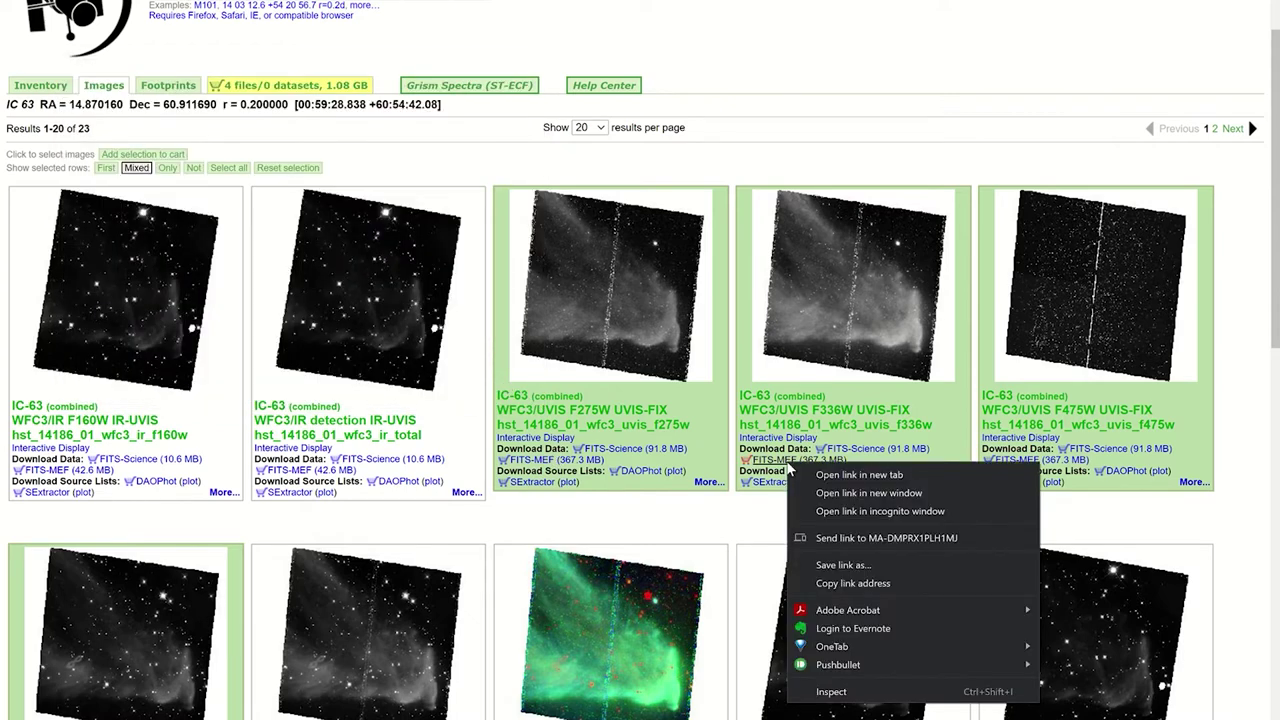
left_click(843, 566)
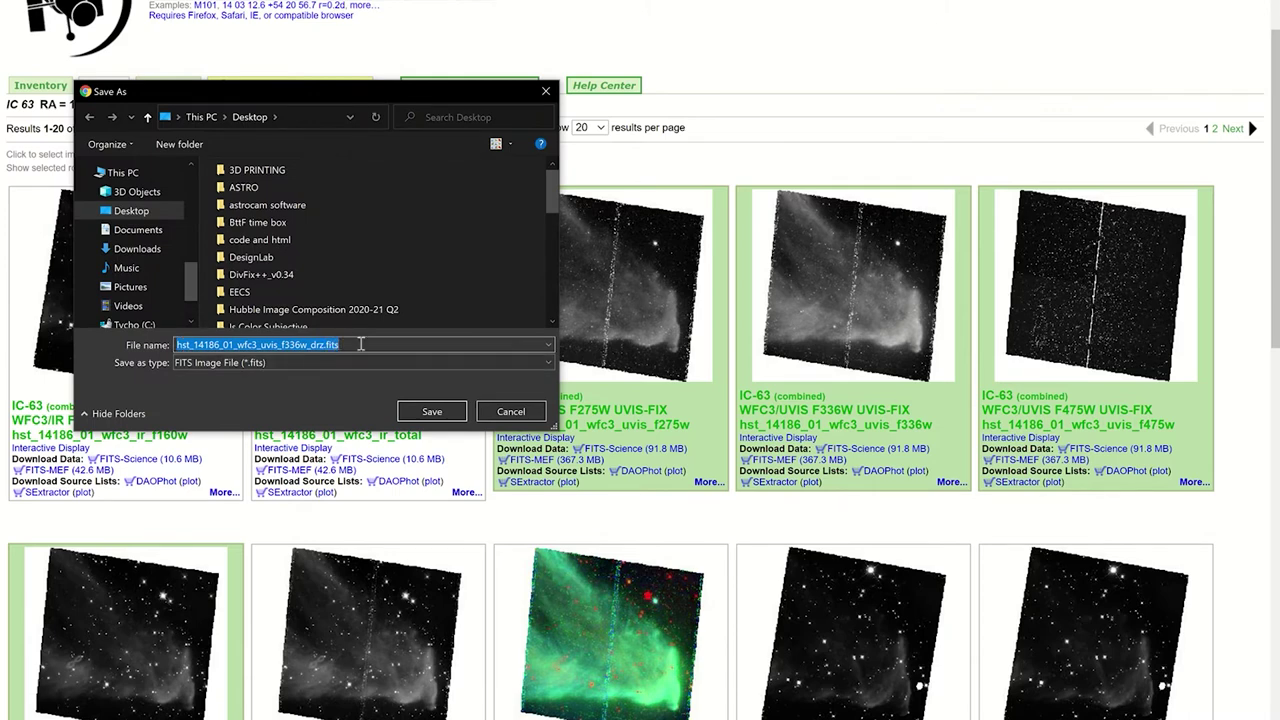
left_click(424, 406)
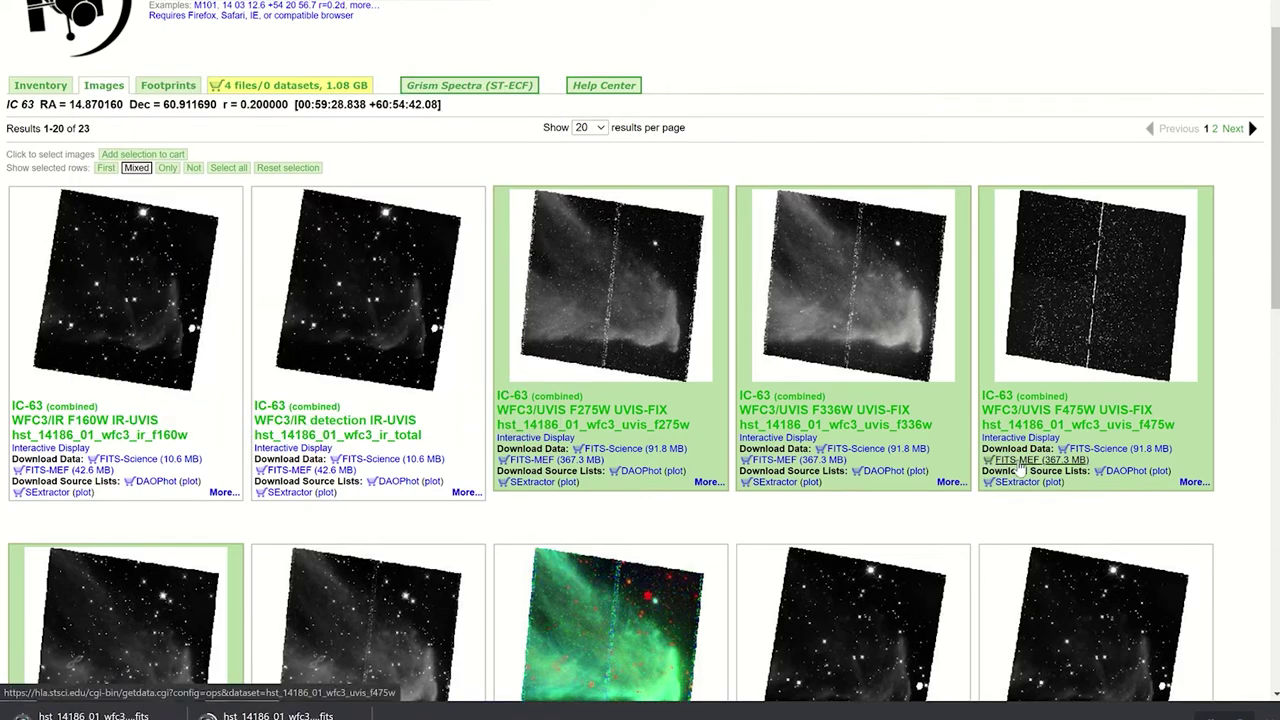
Step: Save the FITS-MEF file of the F475W image to the Desktop as hst_14186_01_wfc3_uvis_f475w_drz.fits
right_click(1019, 463)
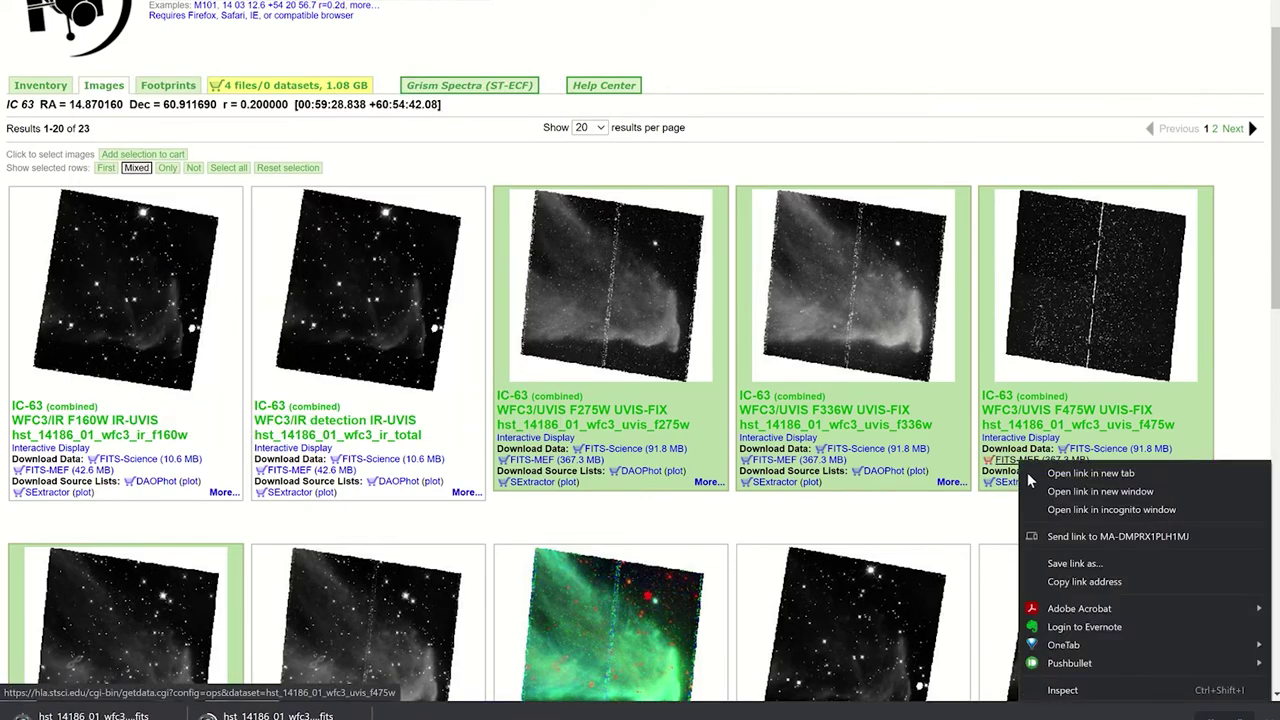
left_click(1086, 565)
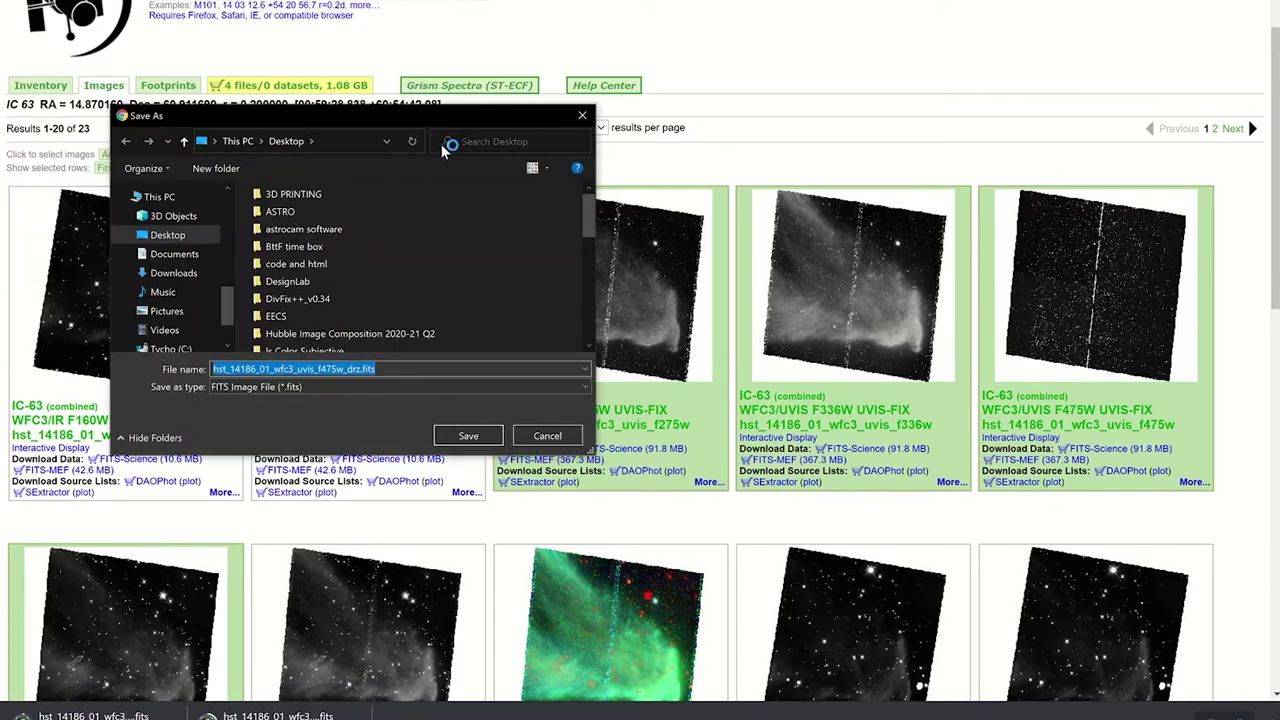
left_click(499, 463)
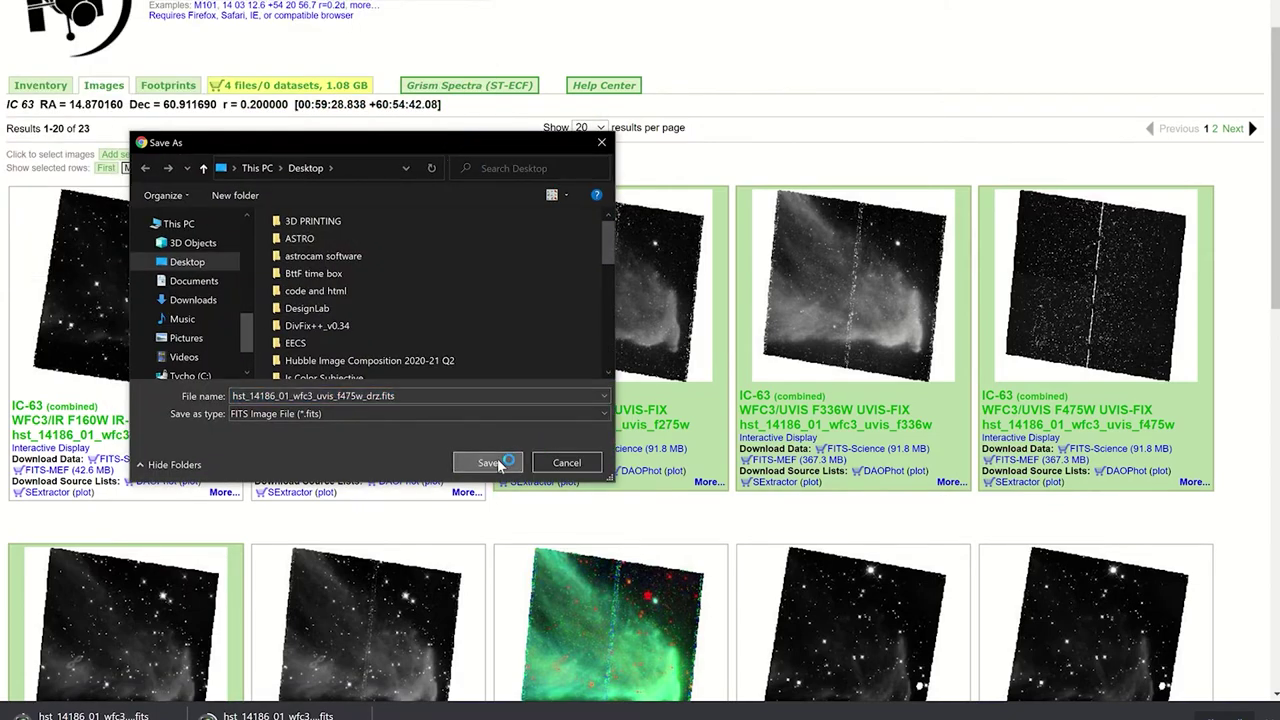
Step: Save the FITS-MEF file of the F814W UVIS image to the Desktop as hst_14186_01_wfc3_uvis_f814w_drz.fits
scroll(500, 465, "down", 2)
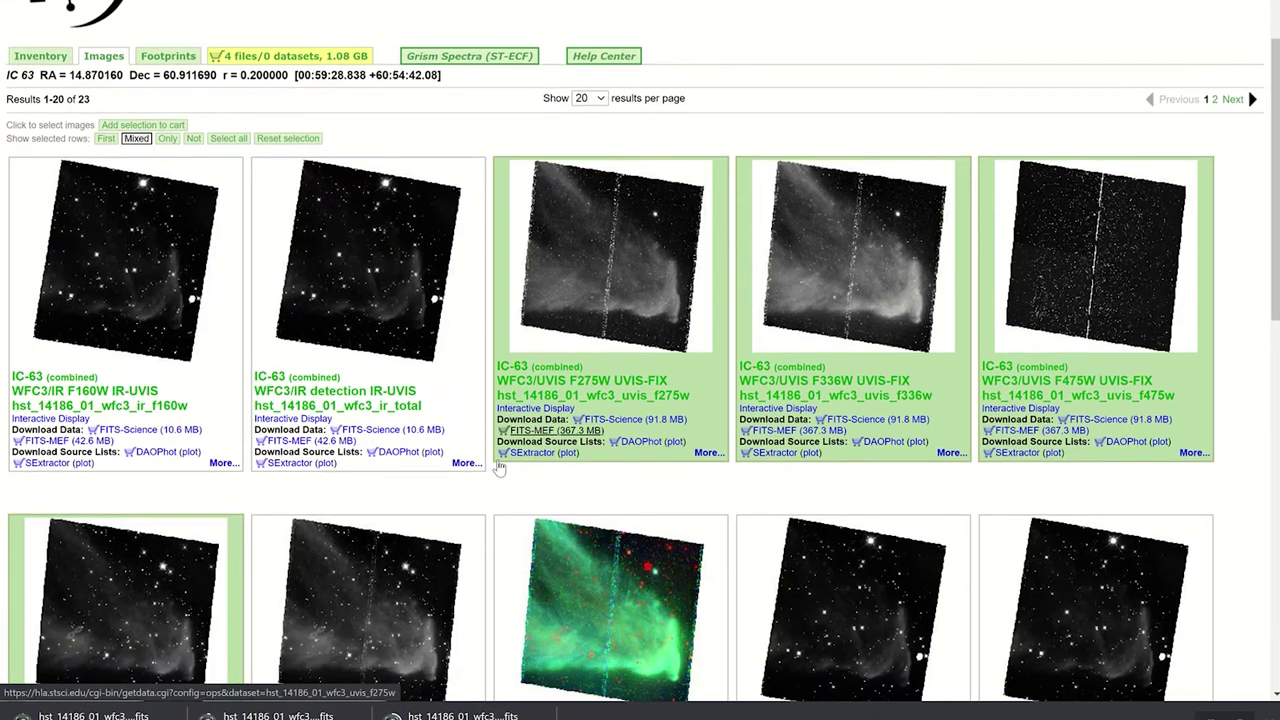
scroll(178, 571, "down", 2)
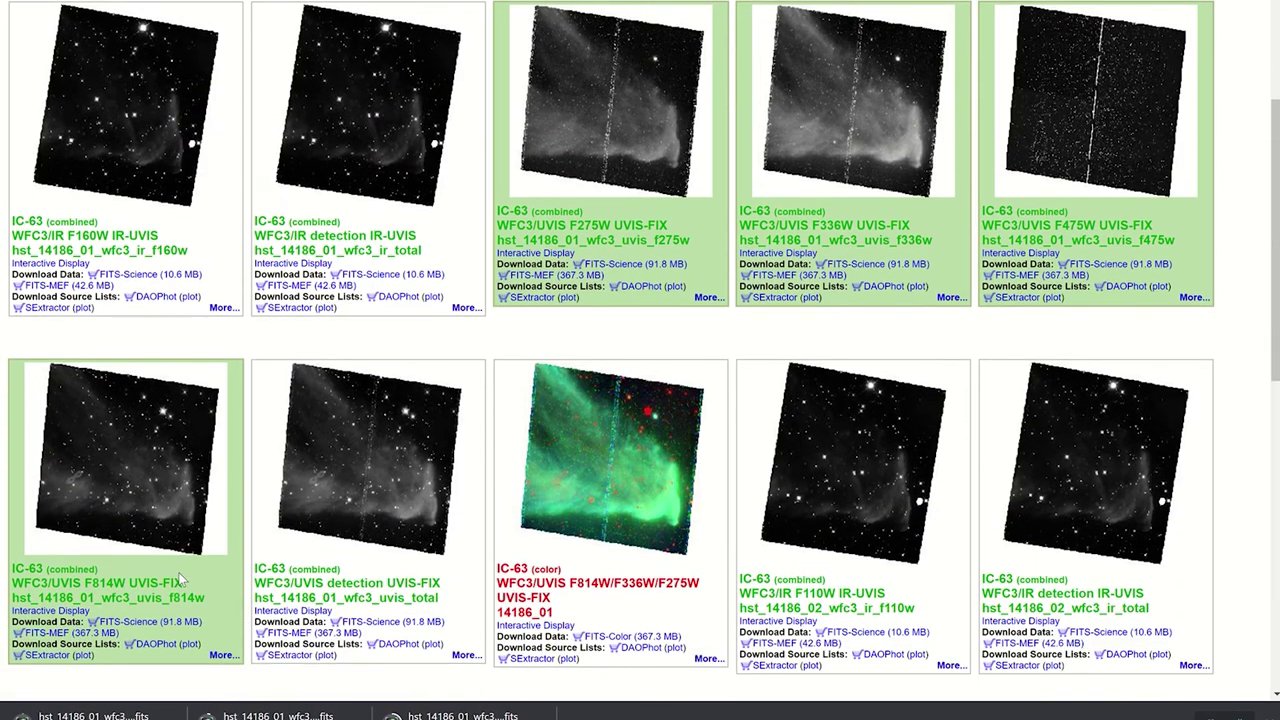
right_click(150, 620)
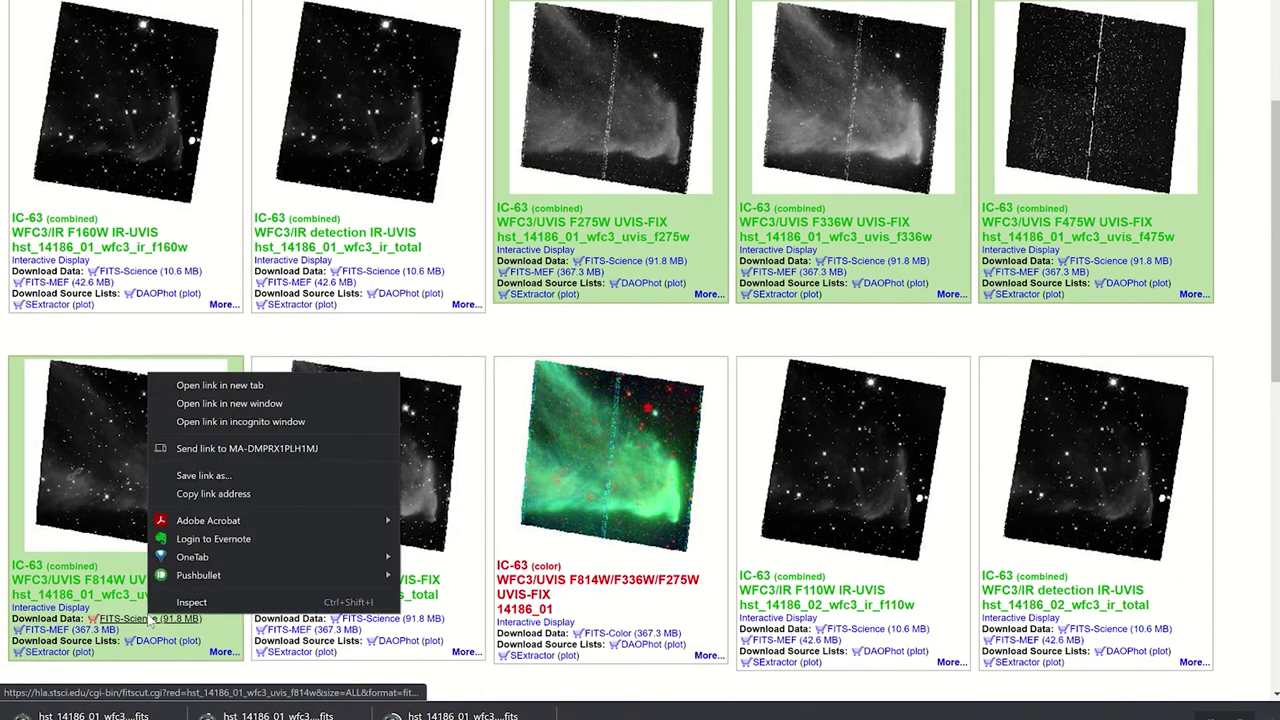
key("Escape")
right_click(78, 632)
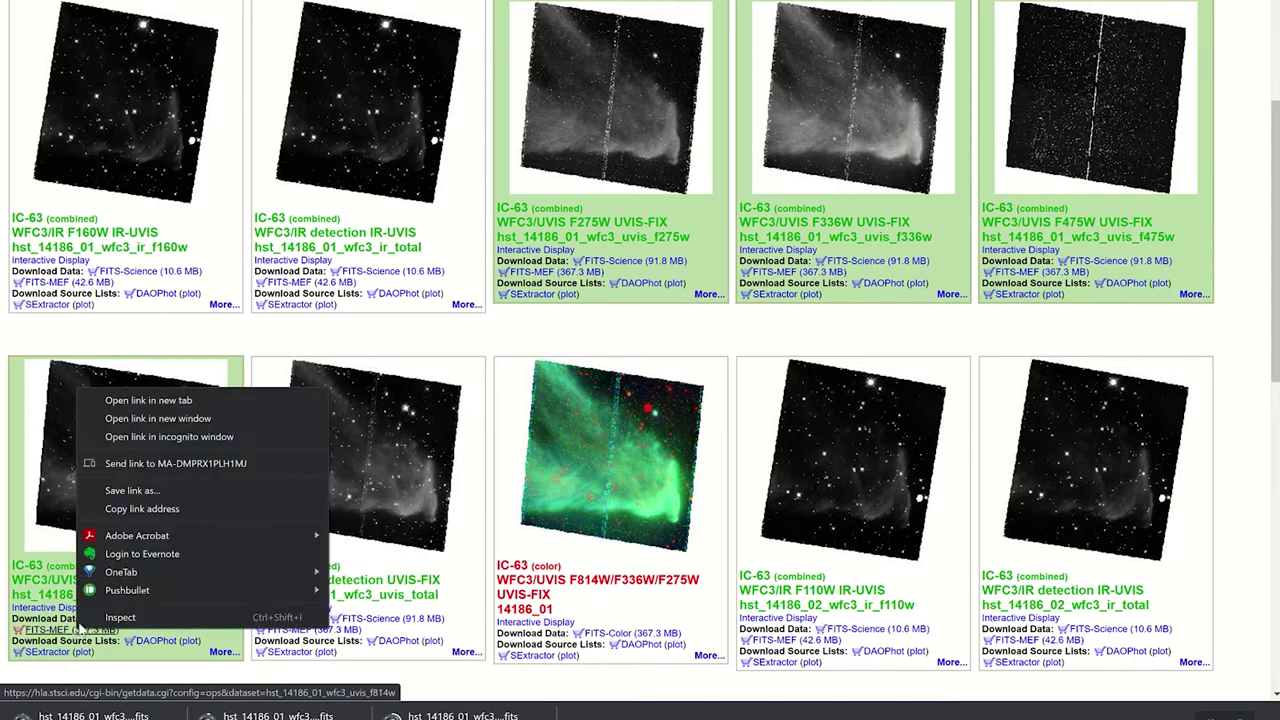
left_click(118, 502)
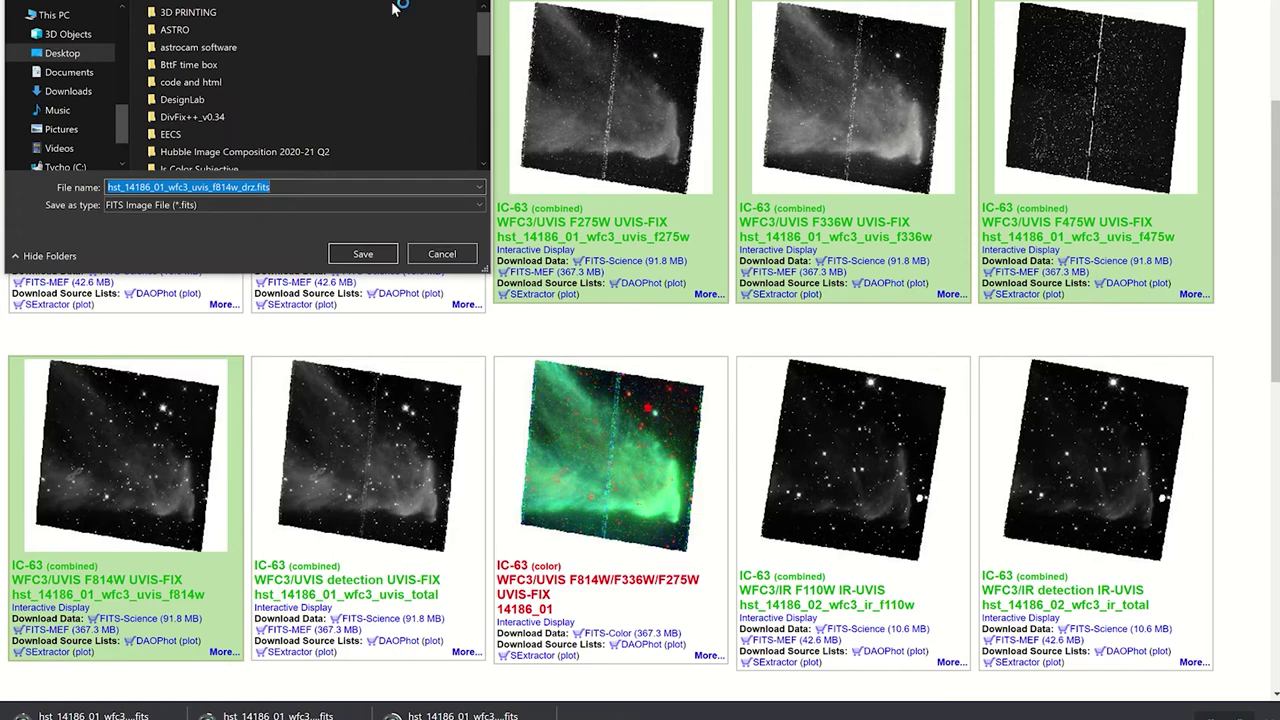
left_click(433, 390)
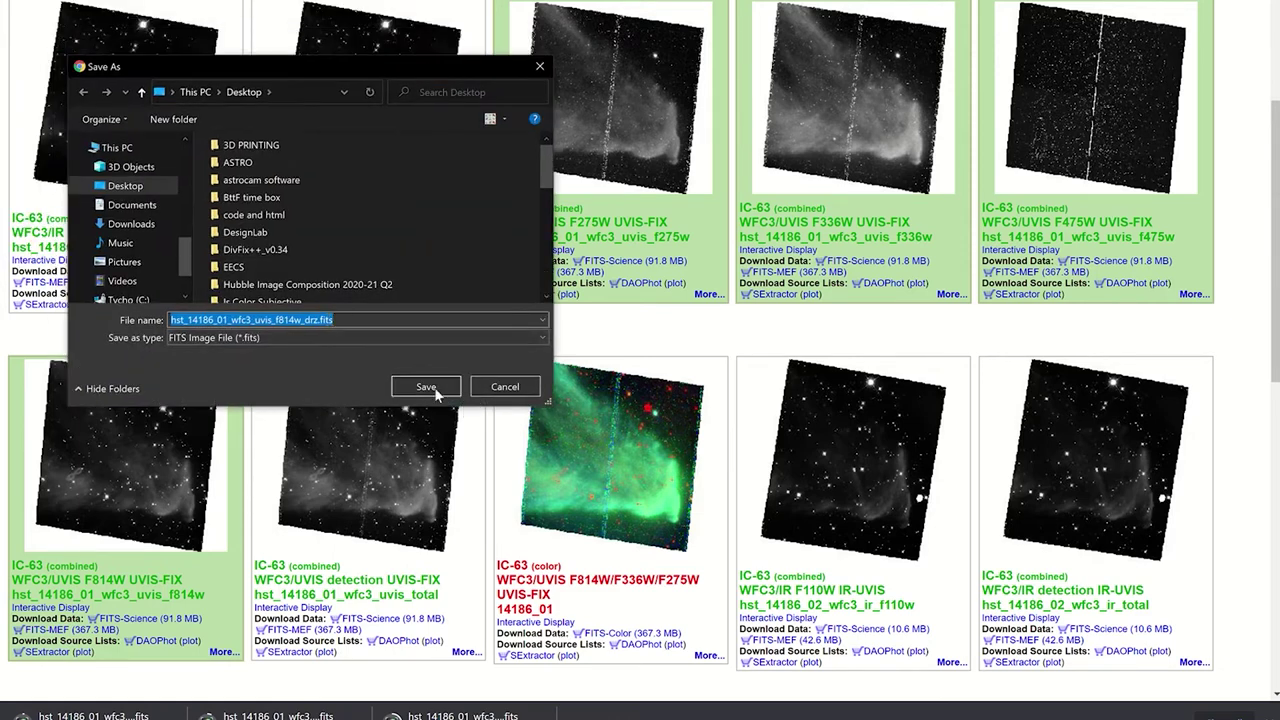
left_click(436, 391)
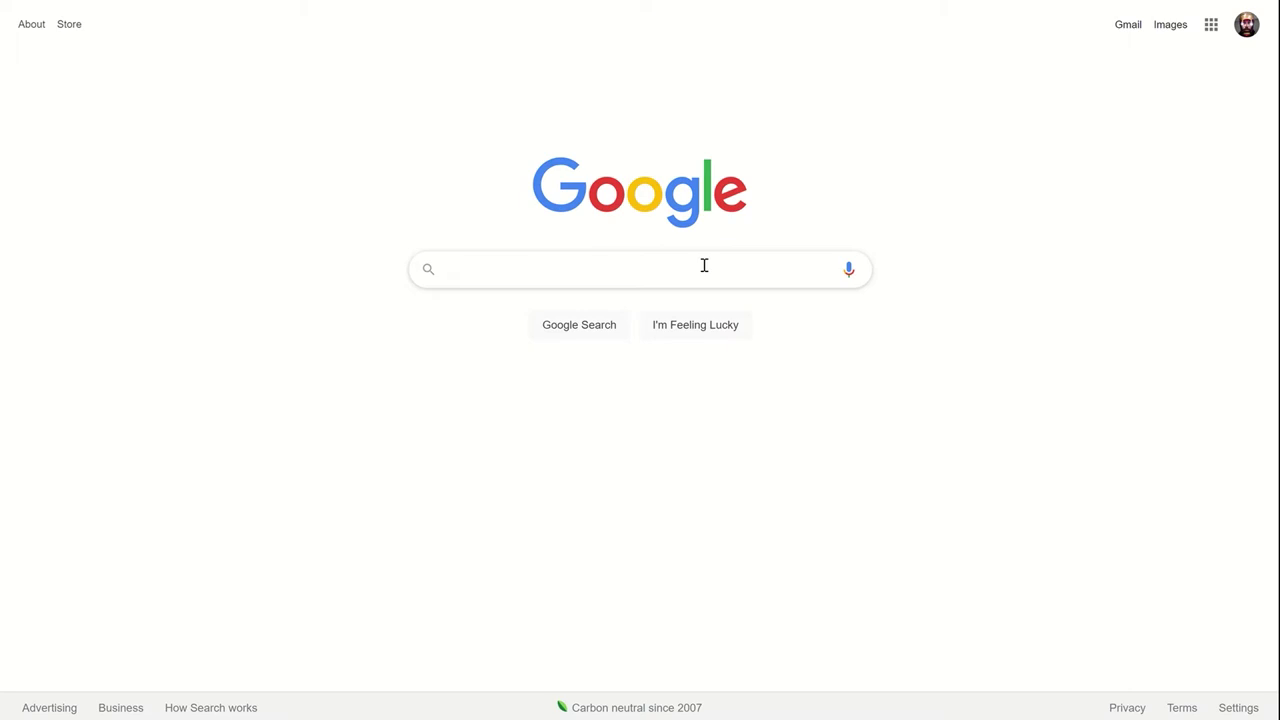
Step: Search Google for "saoimage ds9" and open the SAOImageDS9 site at ds9.si.edu
type("saoimage")
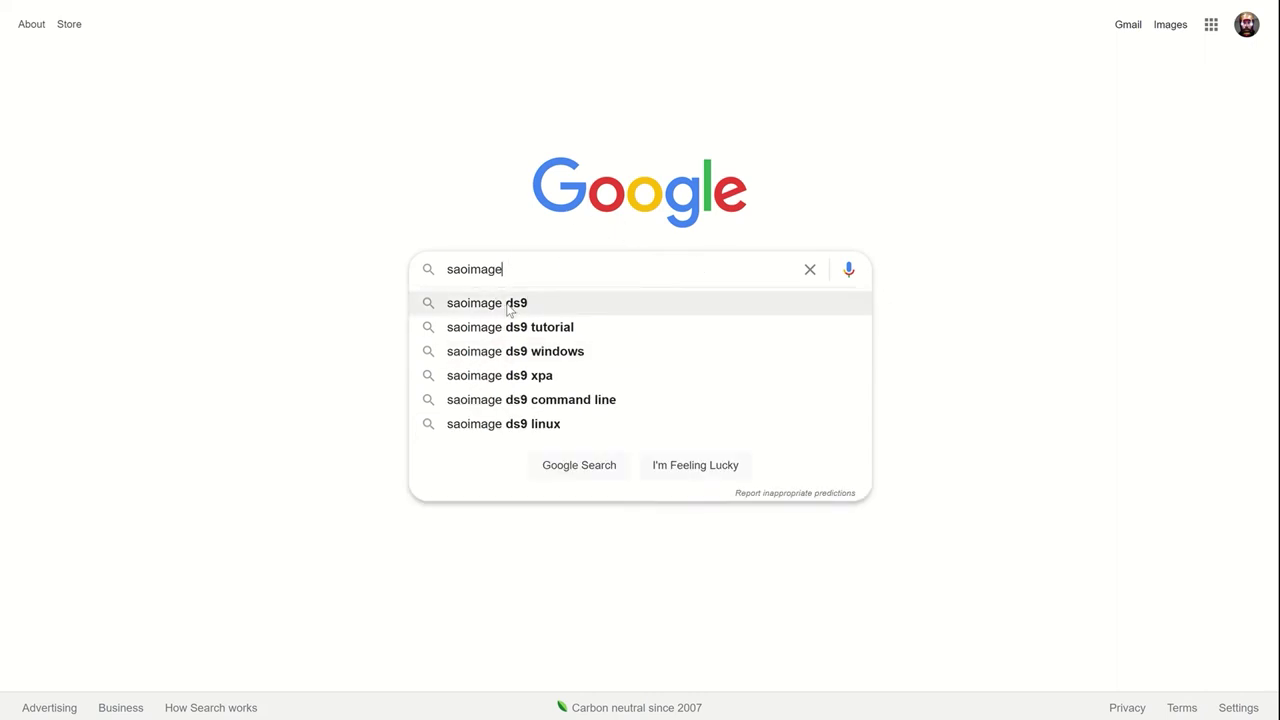
left_click(527, 305)
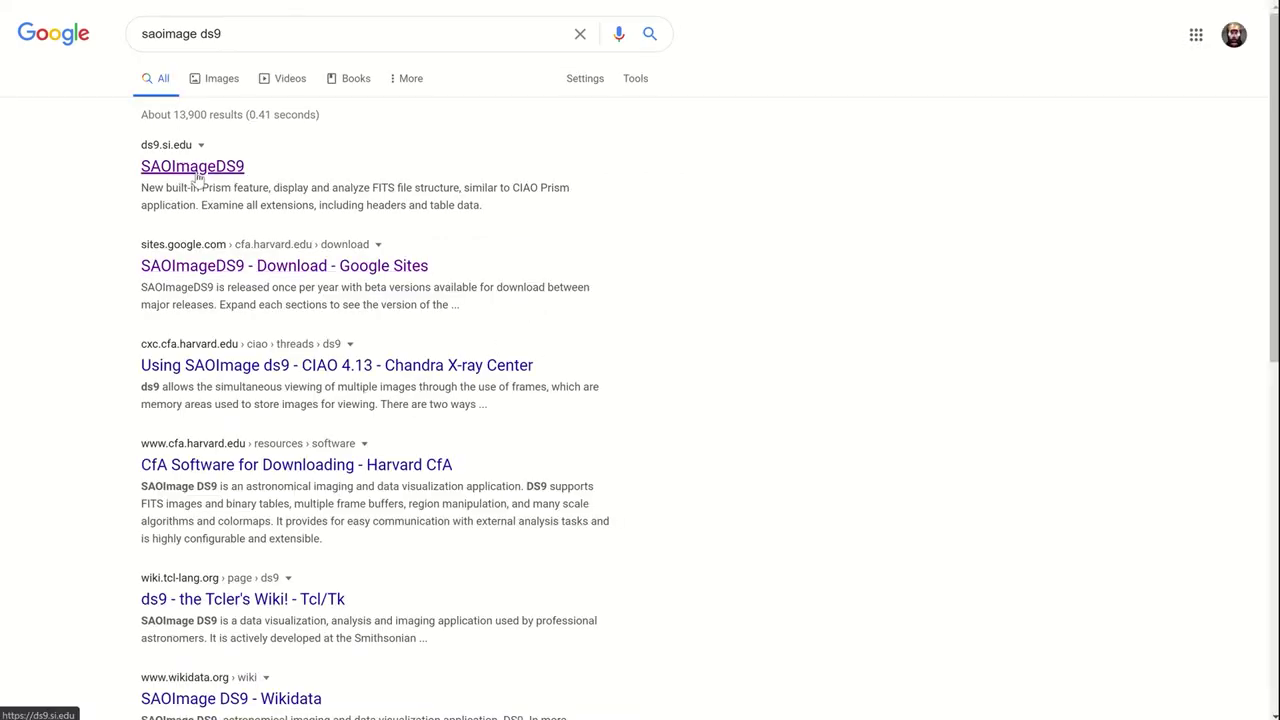
left_click(196, 172)
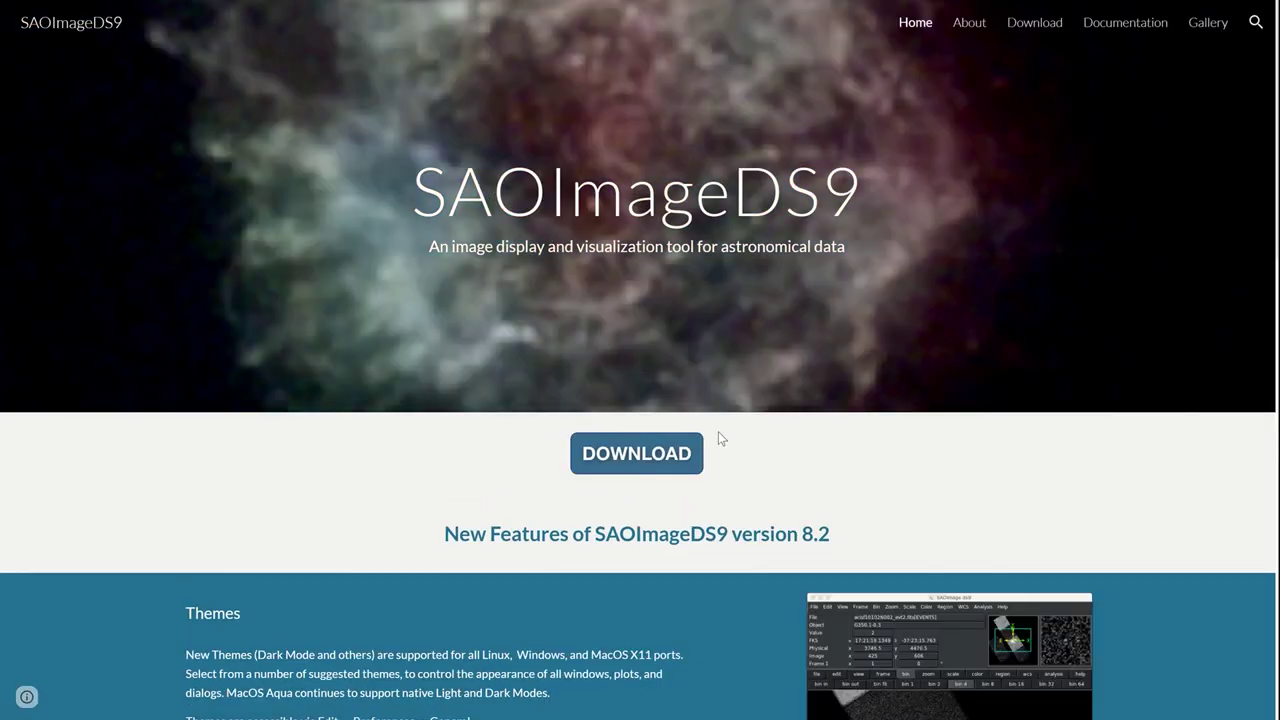
Step: Read the site's About page for what SAOImageDS9 supports and how it got its name
left_click(968, 28)
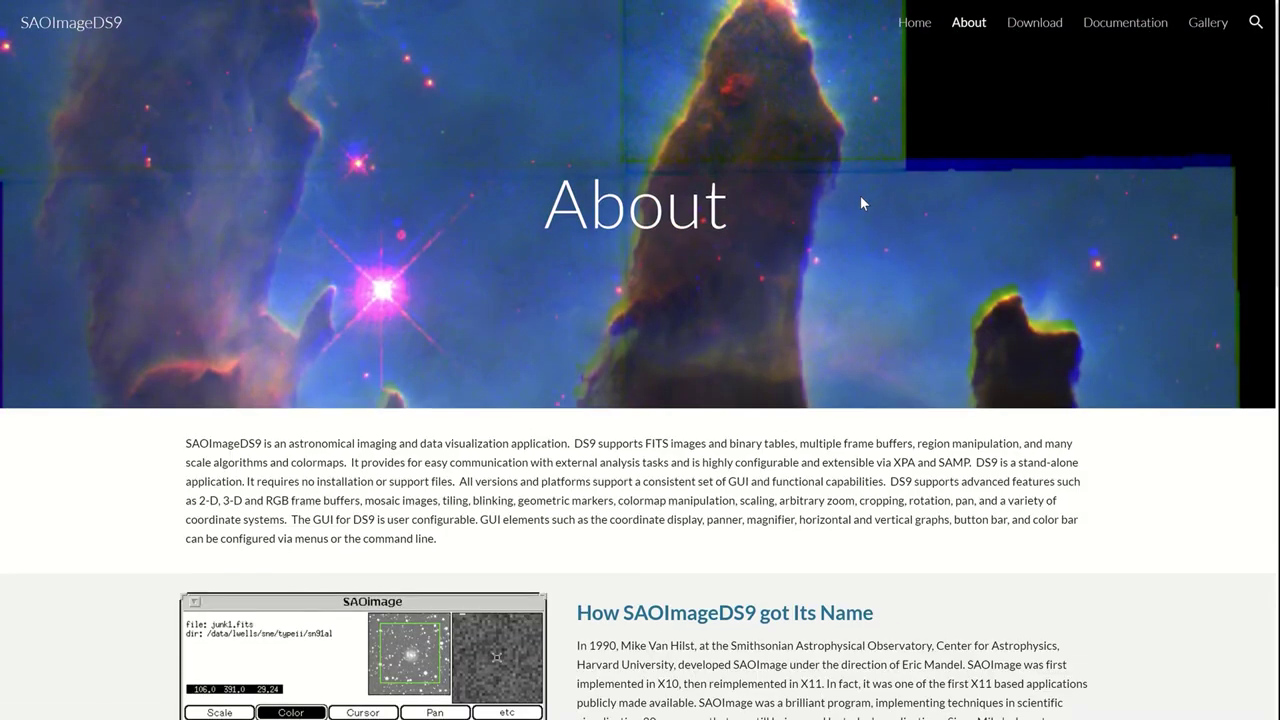
scroll(862, 203, "down", 2)
scroll(862, 203, "down", 3)
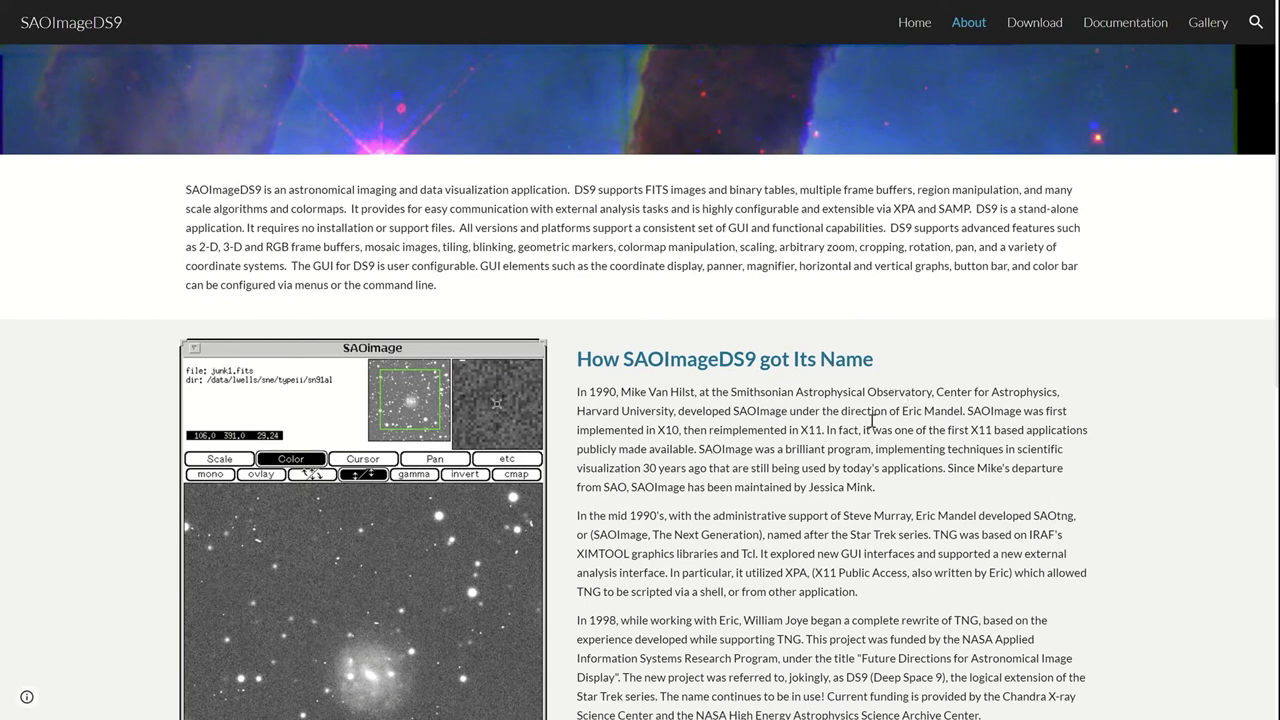
scroll(866, 468, "down", 1)
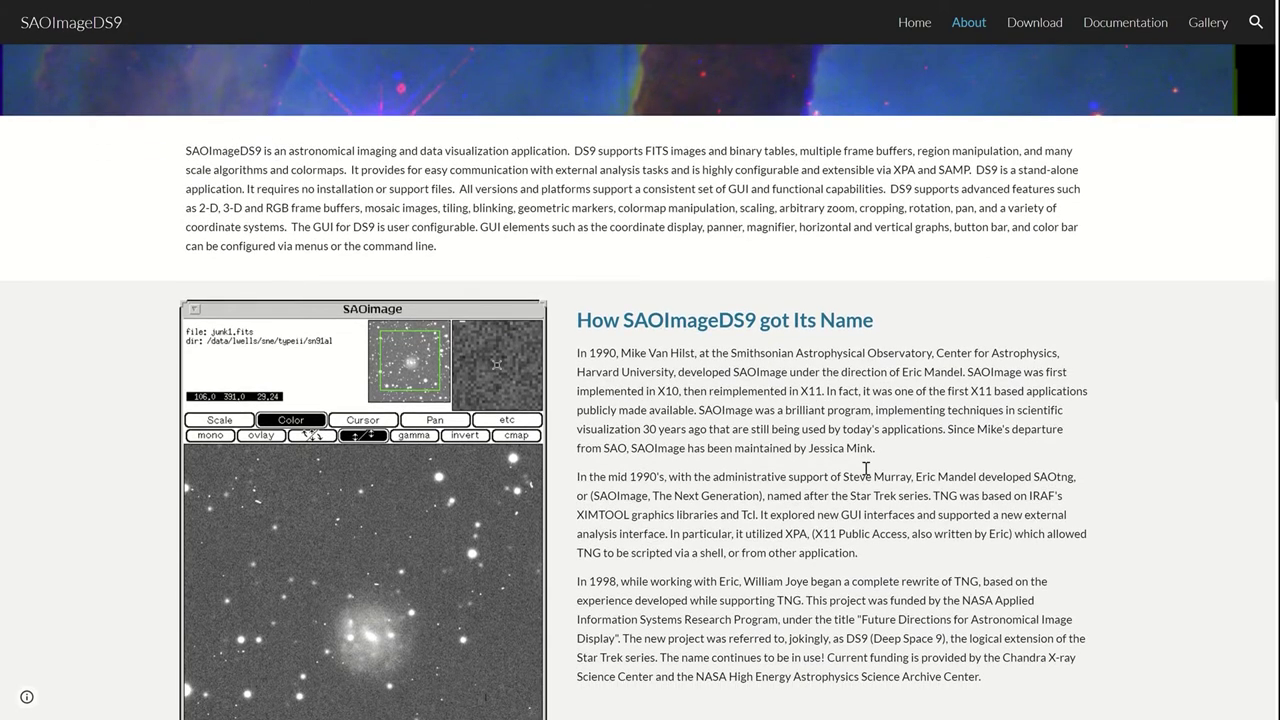
Step: Open the site's Download page and expand the Windows and MacOS sections under Release Version 8.2
scroll(866, 468, "down", 8)
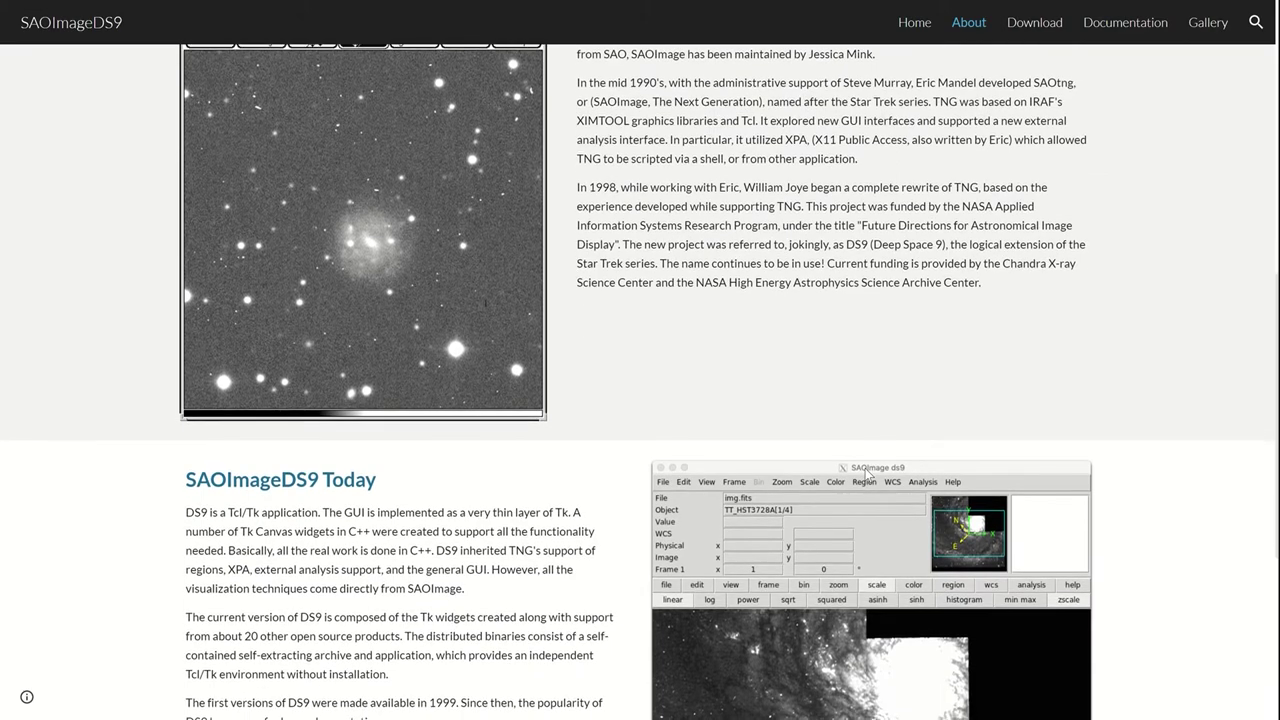
scroll(866, 470, "up", 10)
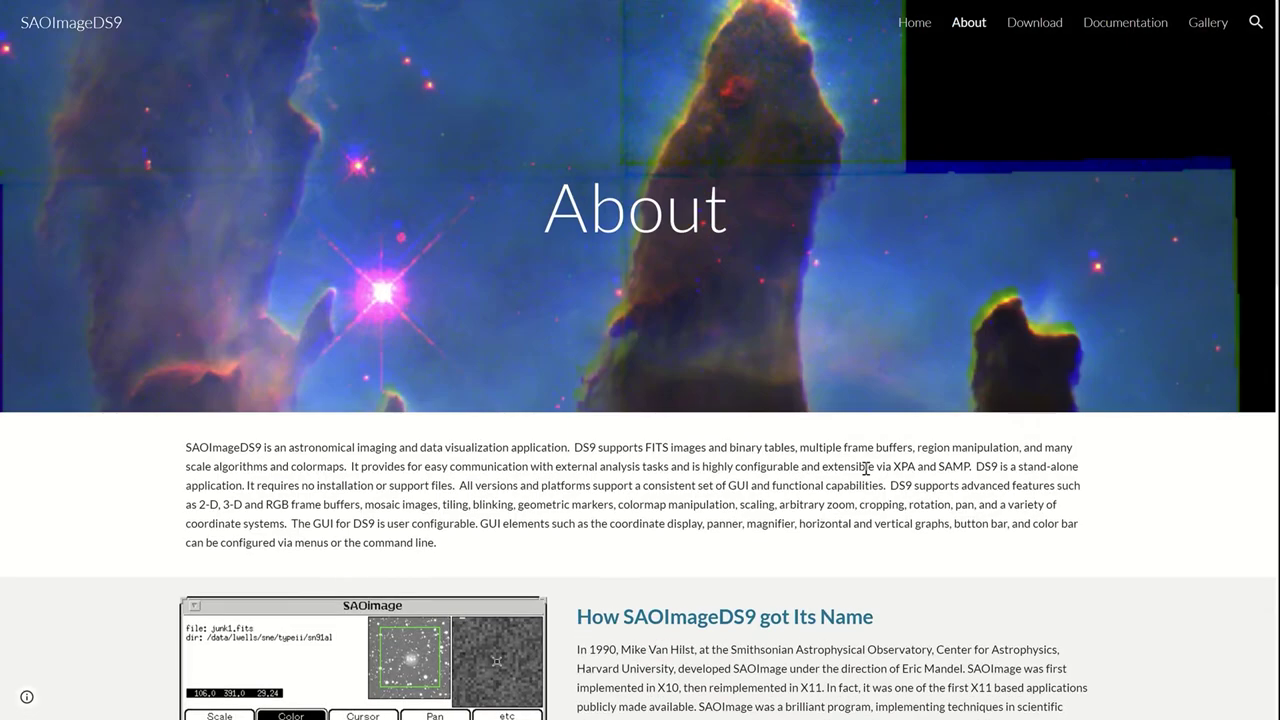
left_click(1037, 30)
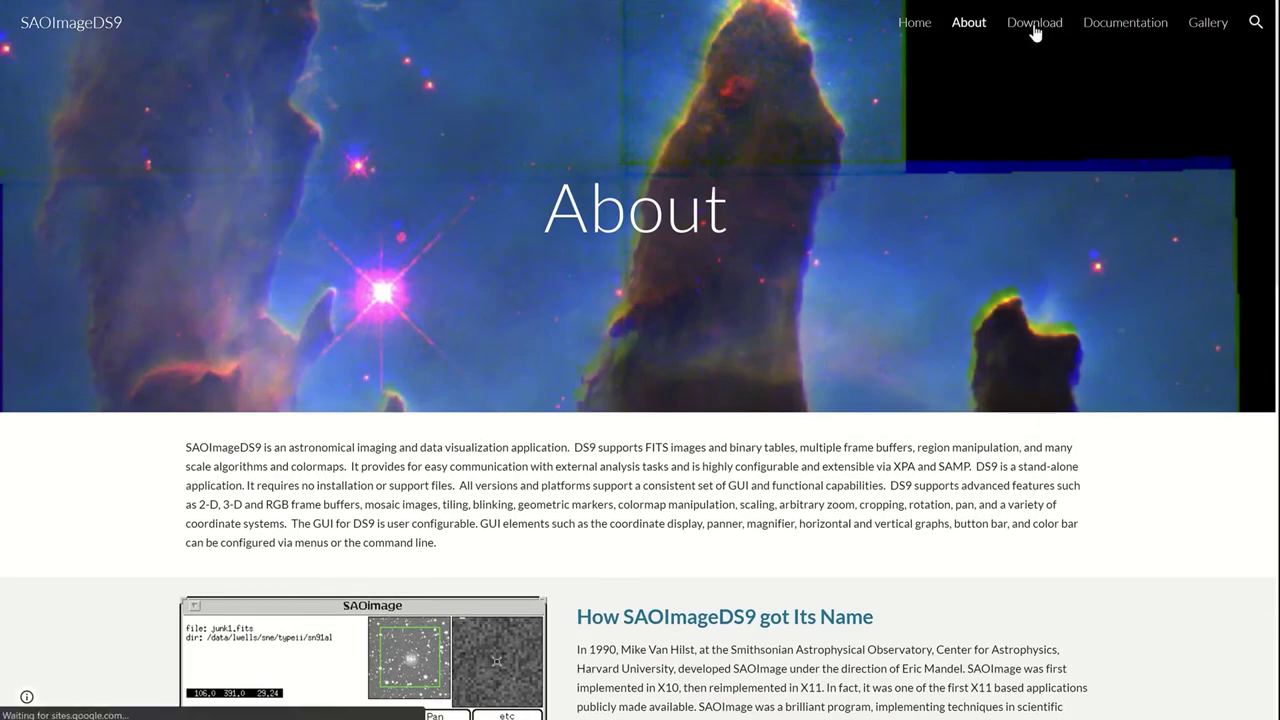
scroll(606, 452, "down", 3)
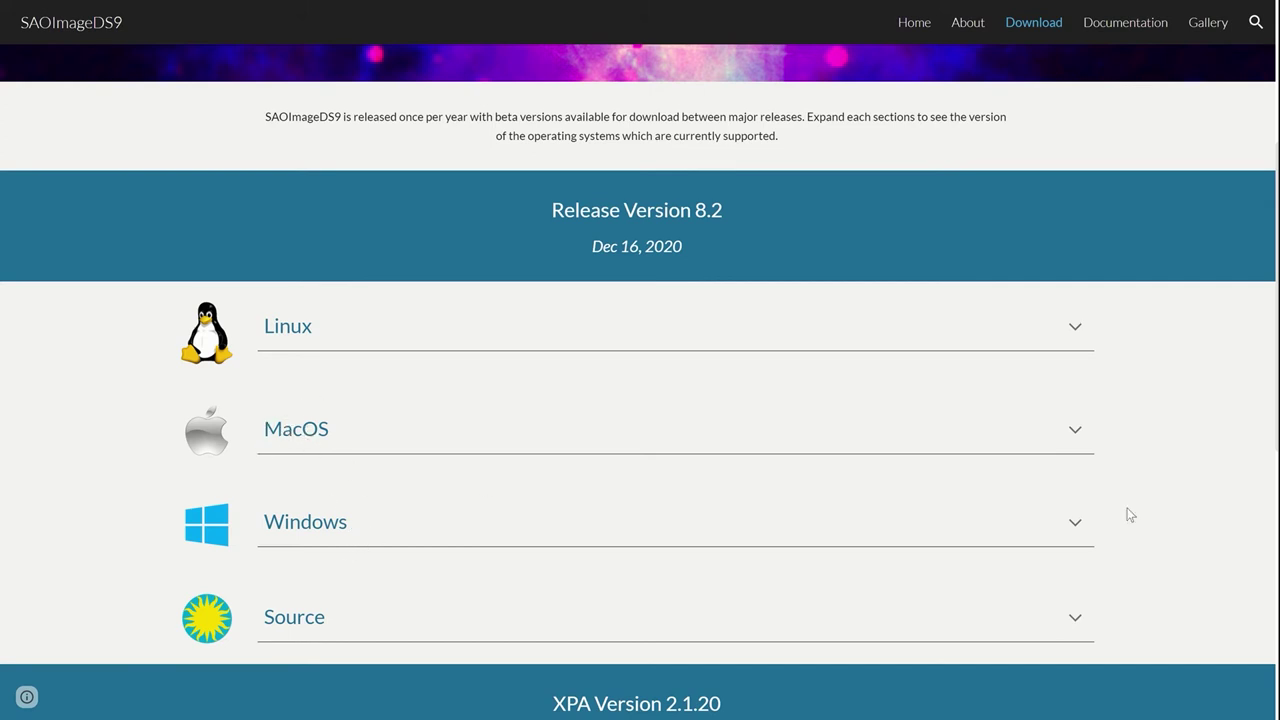
left_click(1072, 522)
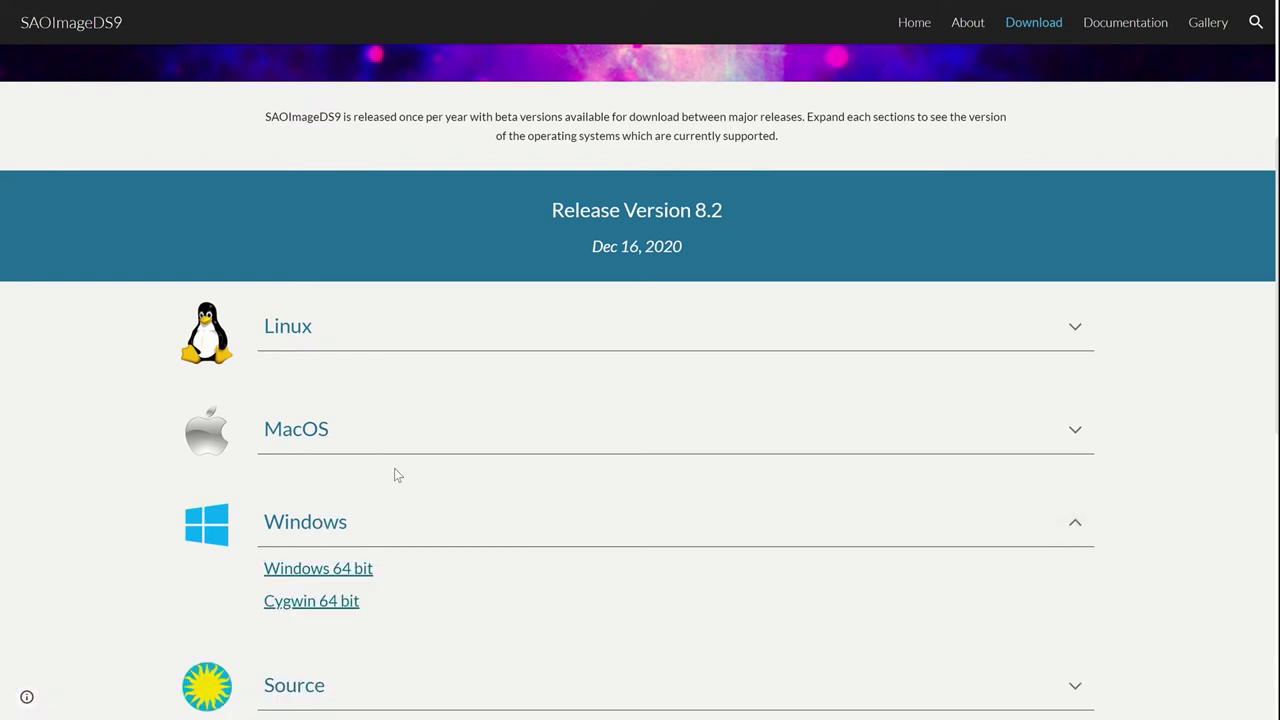
left_click(371, 436)
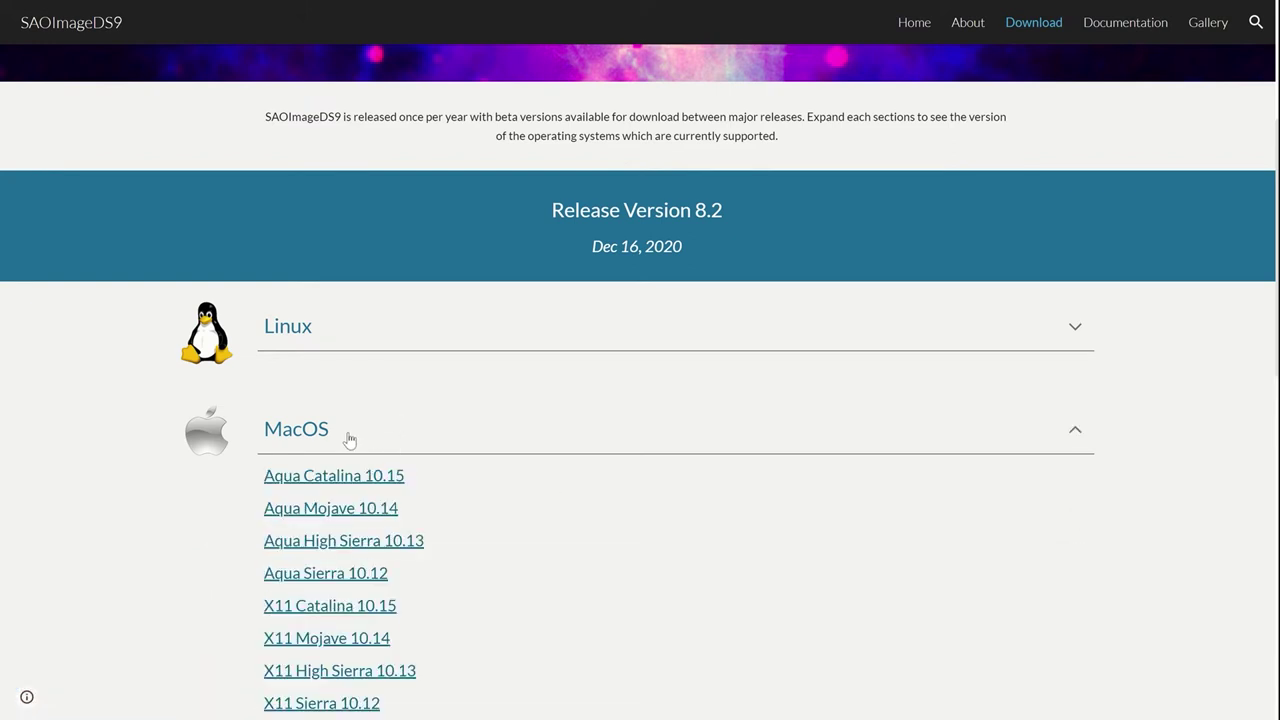
scroll(500, 537, "down", 1)
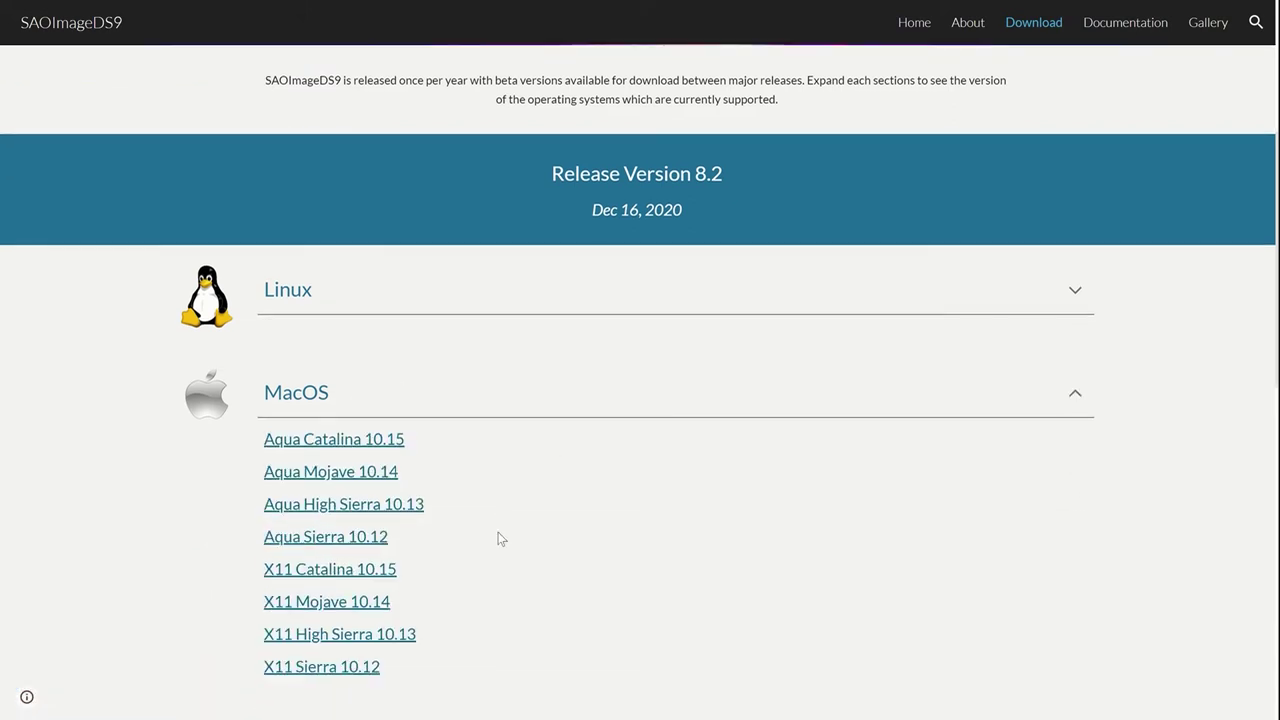
right_click(384, 440)
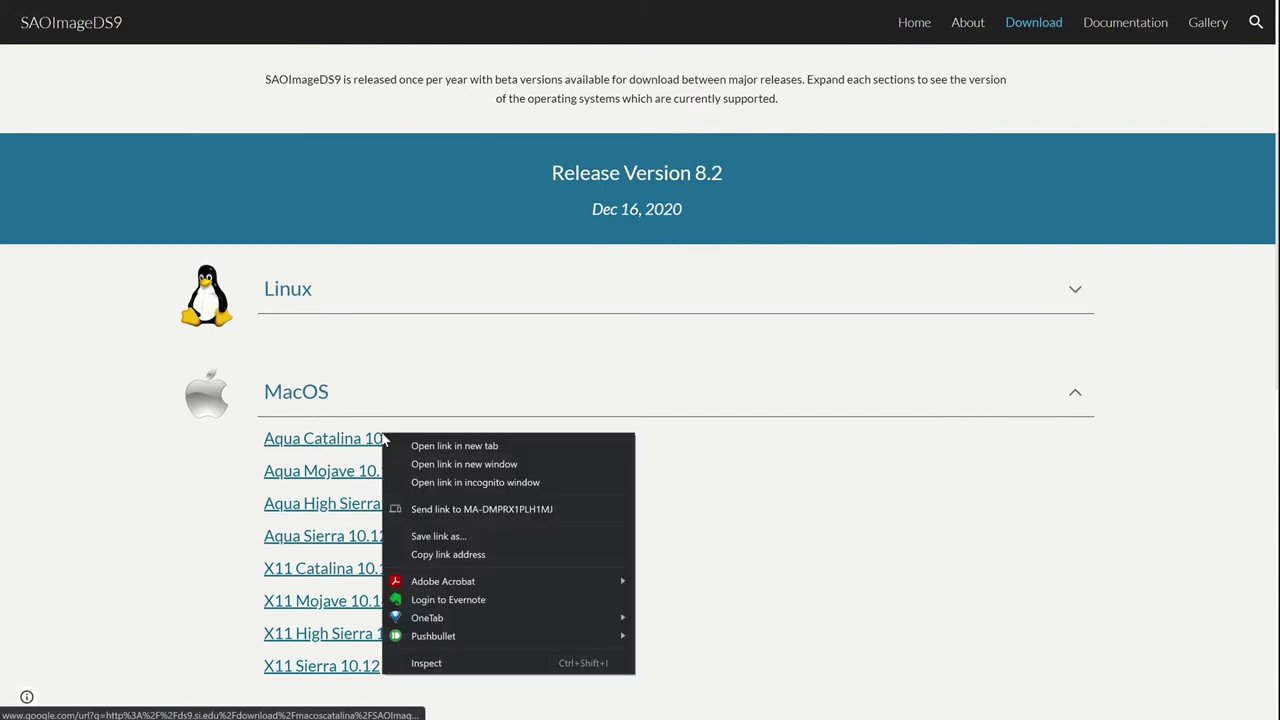
left_click(446, 536)
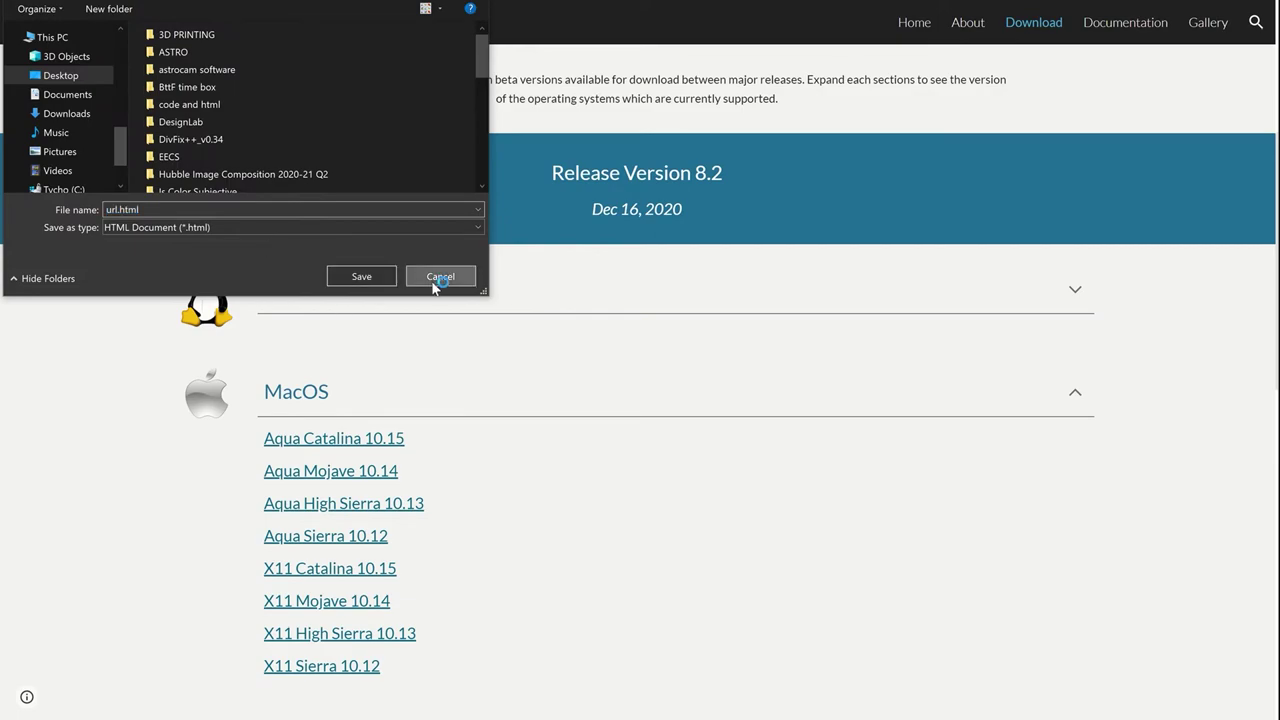
left_click(434, 281)
Step: Try downloading SAOImageDS9 8.2.dmg through the direct address behind the Aqua Catalina 10.15 link, cancel the save, and collapse the MacOS section
left_click(386, 443)
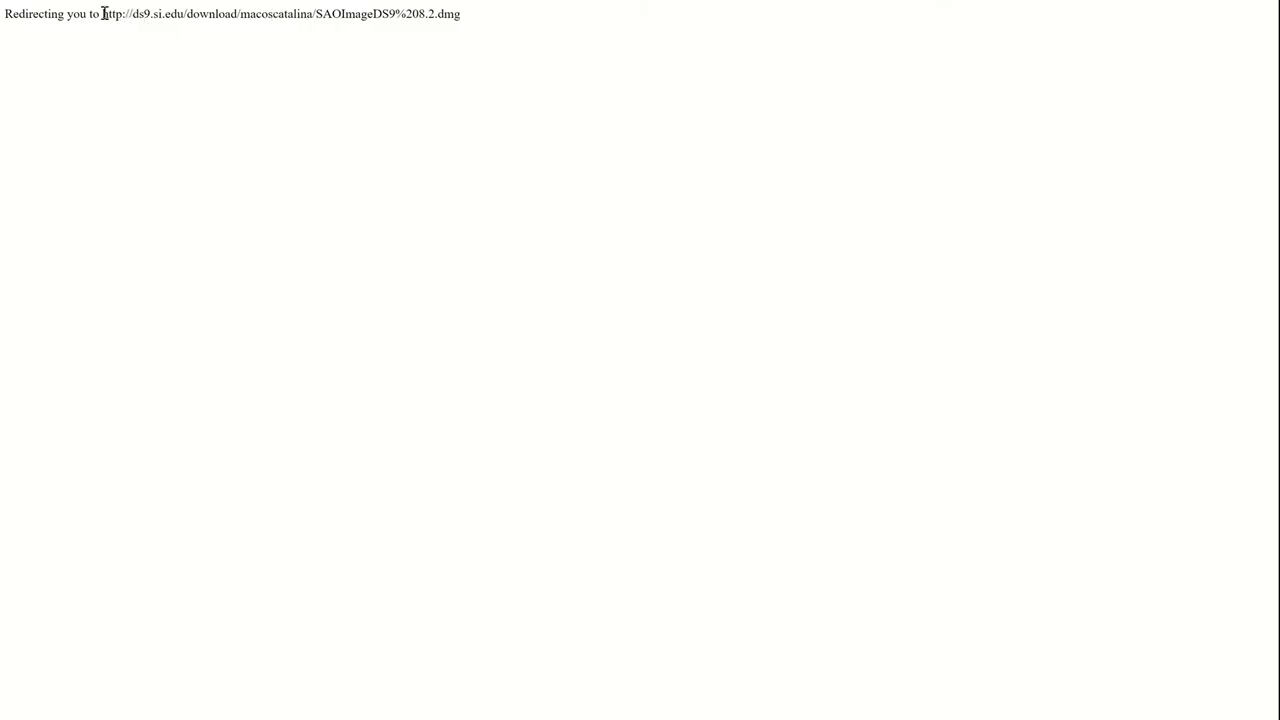
left_click_drag(103, 13, 464, 3)
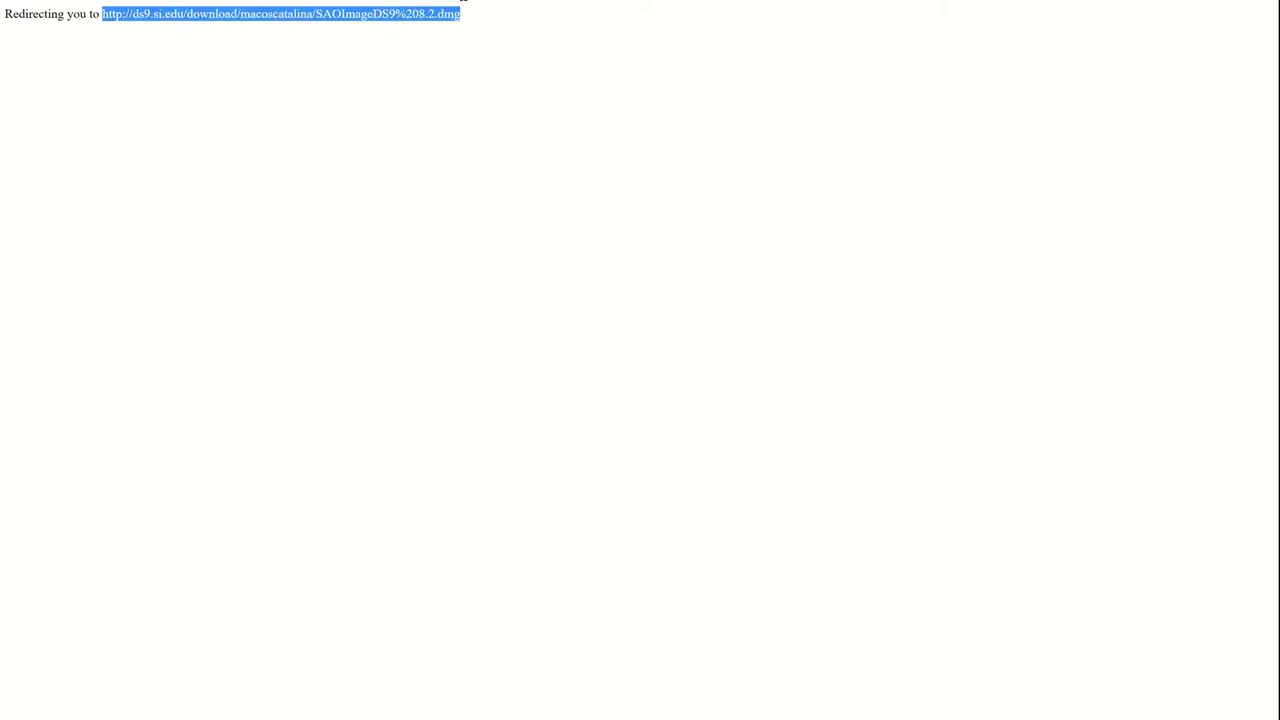
left_click(459, 1)
key("super+v")
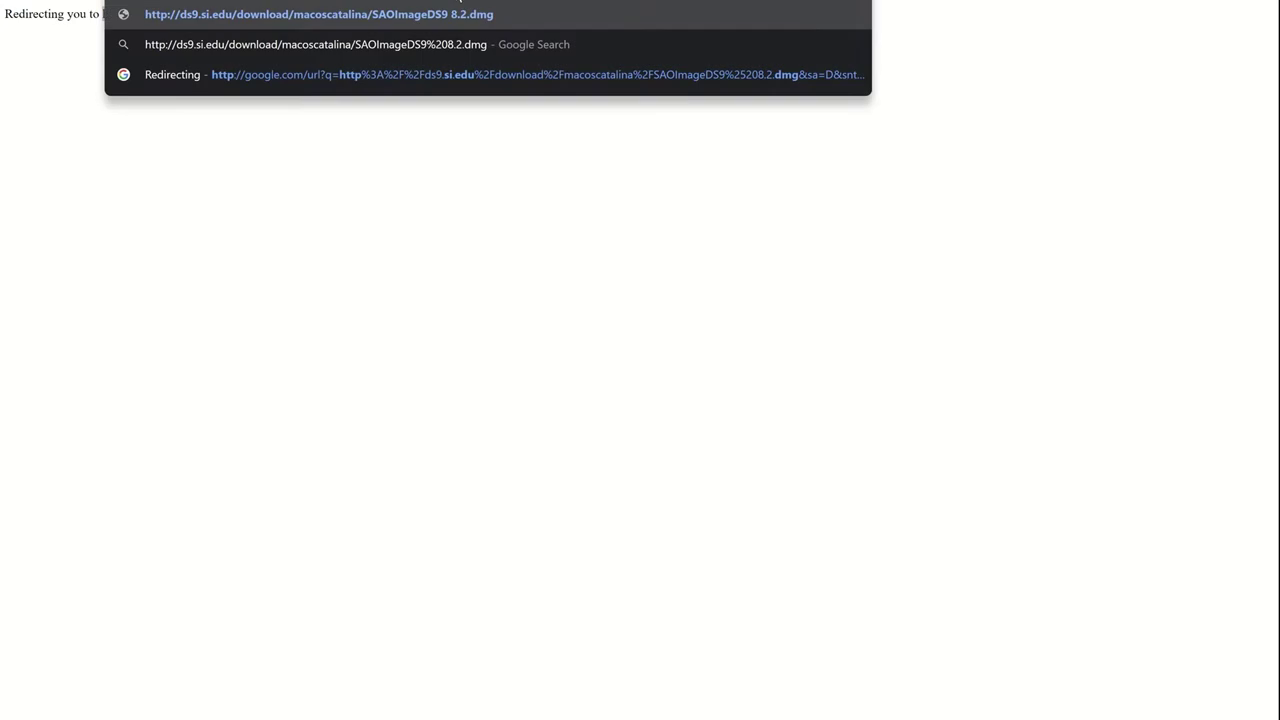
key("Return")
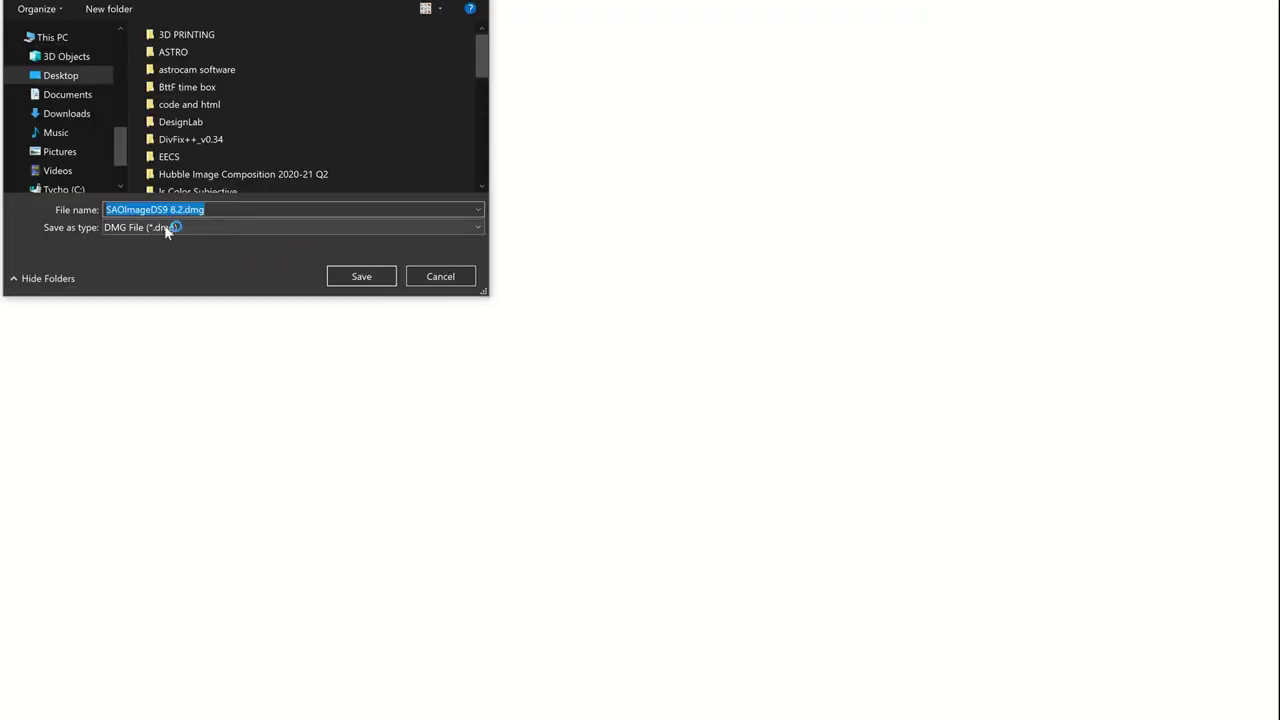
left_click(440, 278)
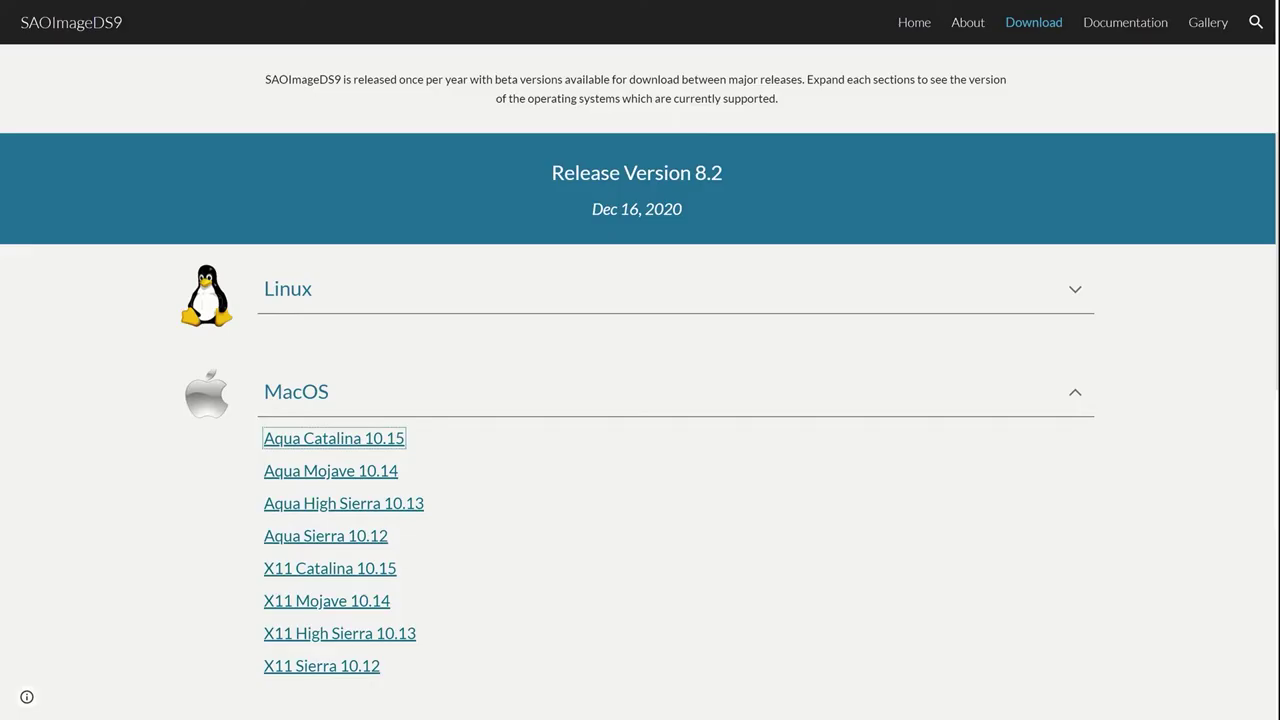
left_click(750, 388)
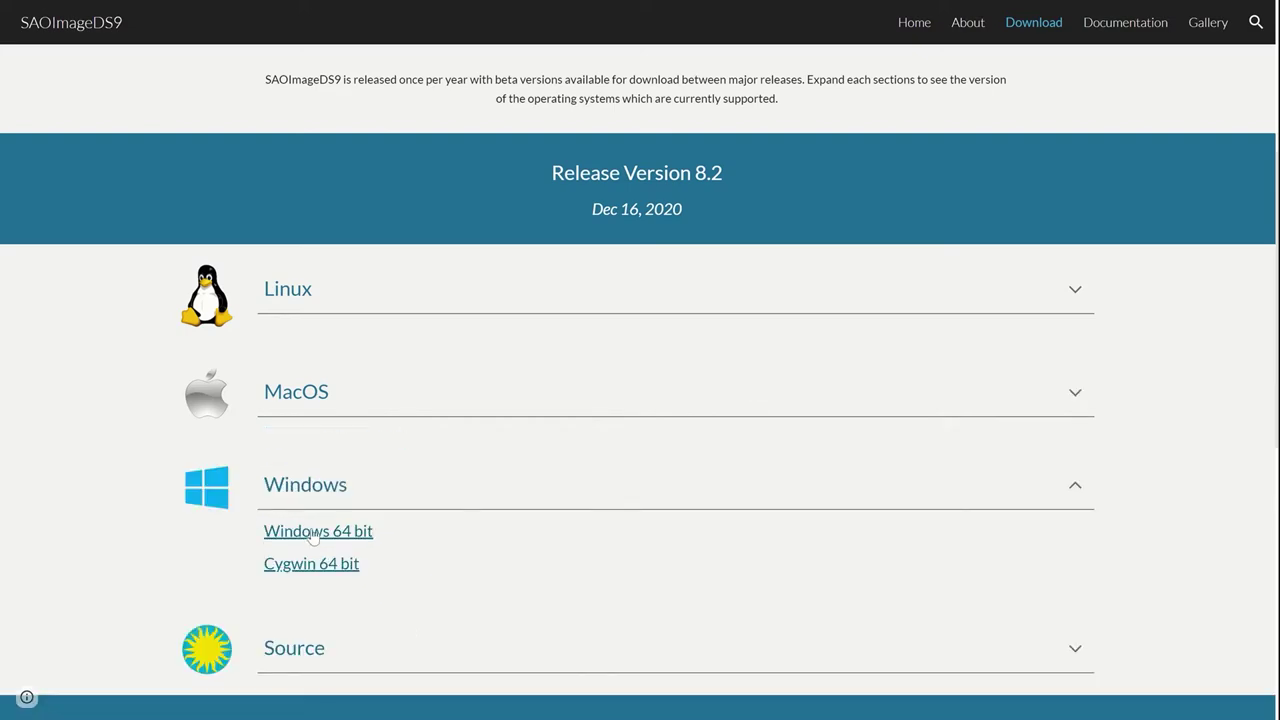
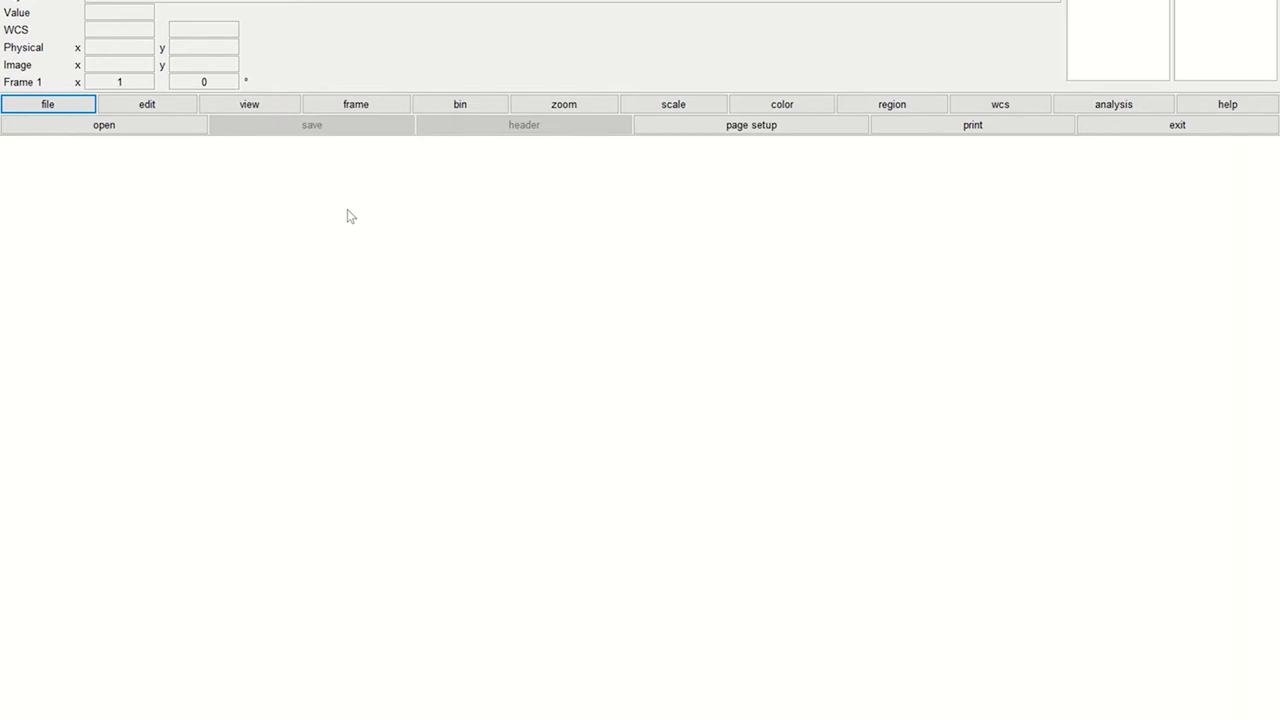
Step: In SAOImageDS9, open hst_14186_01_wfc3_uvis_f275w_drz.fits from the HLA IC 63 example folder
mouse_move(758, 7)
key("alt+f")
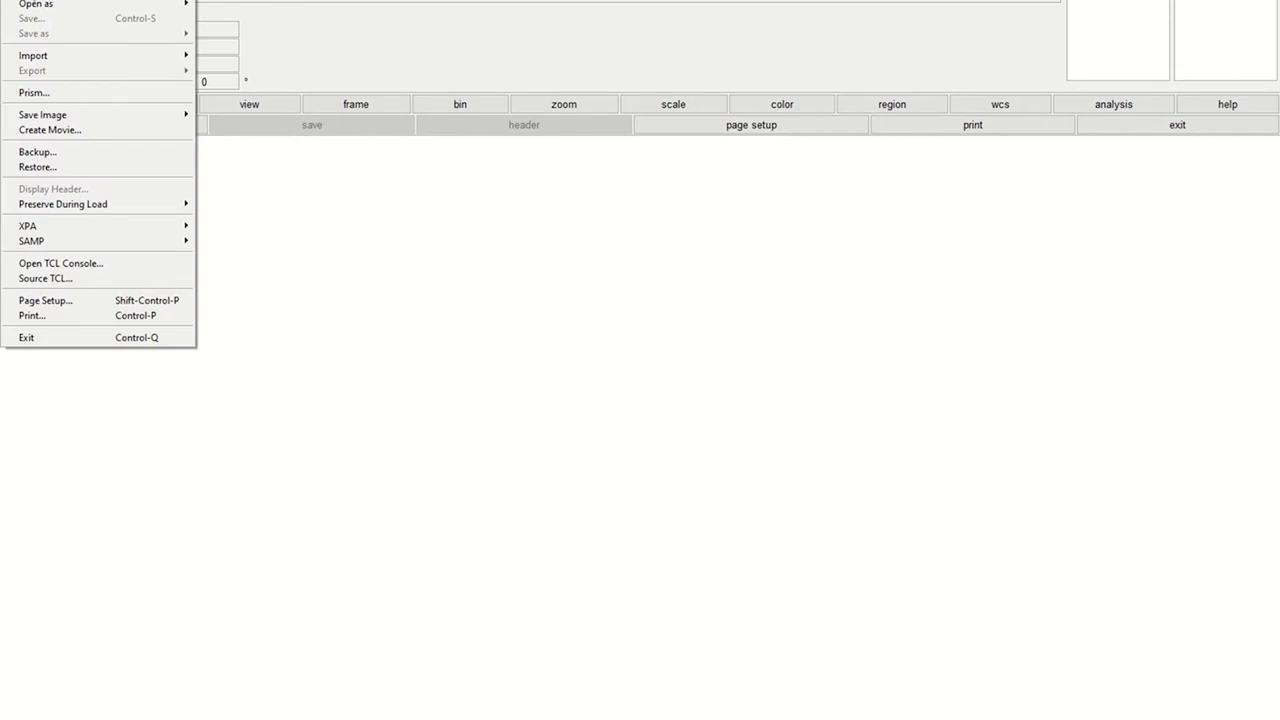
key("Return")
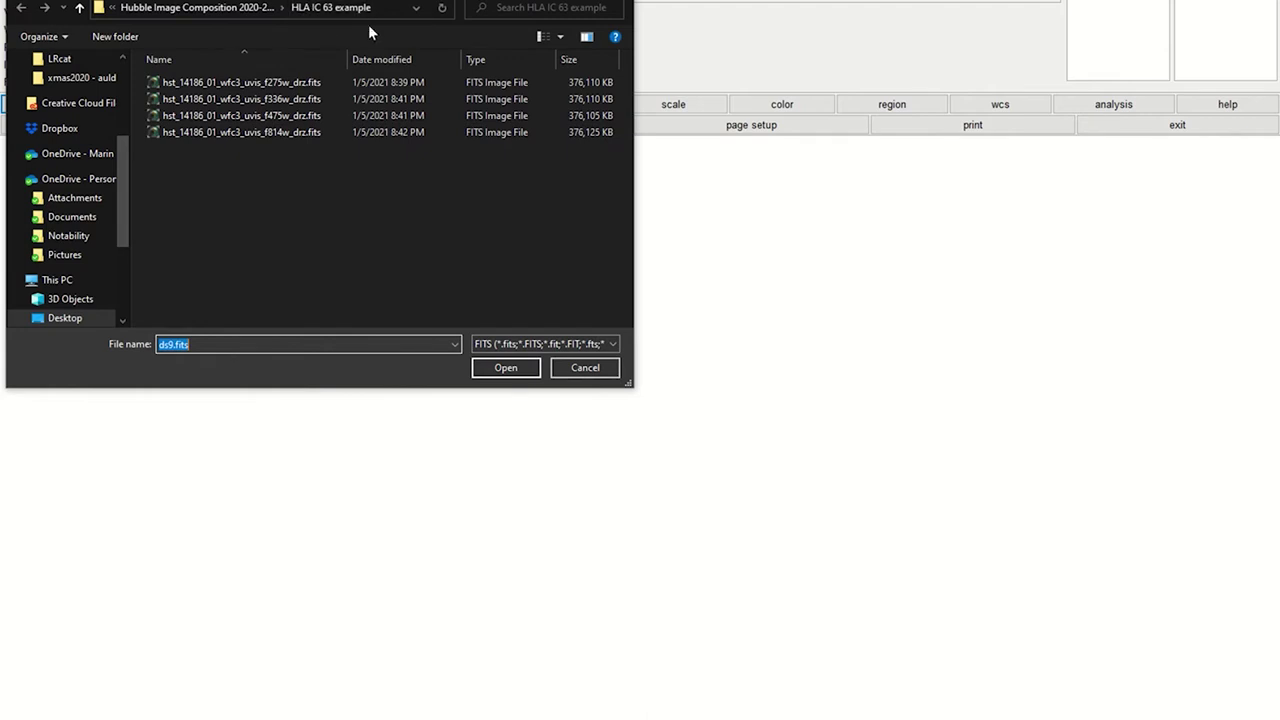
left_click(303, 88)
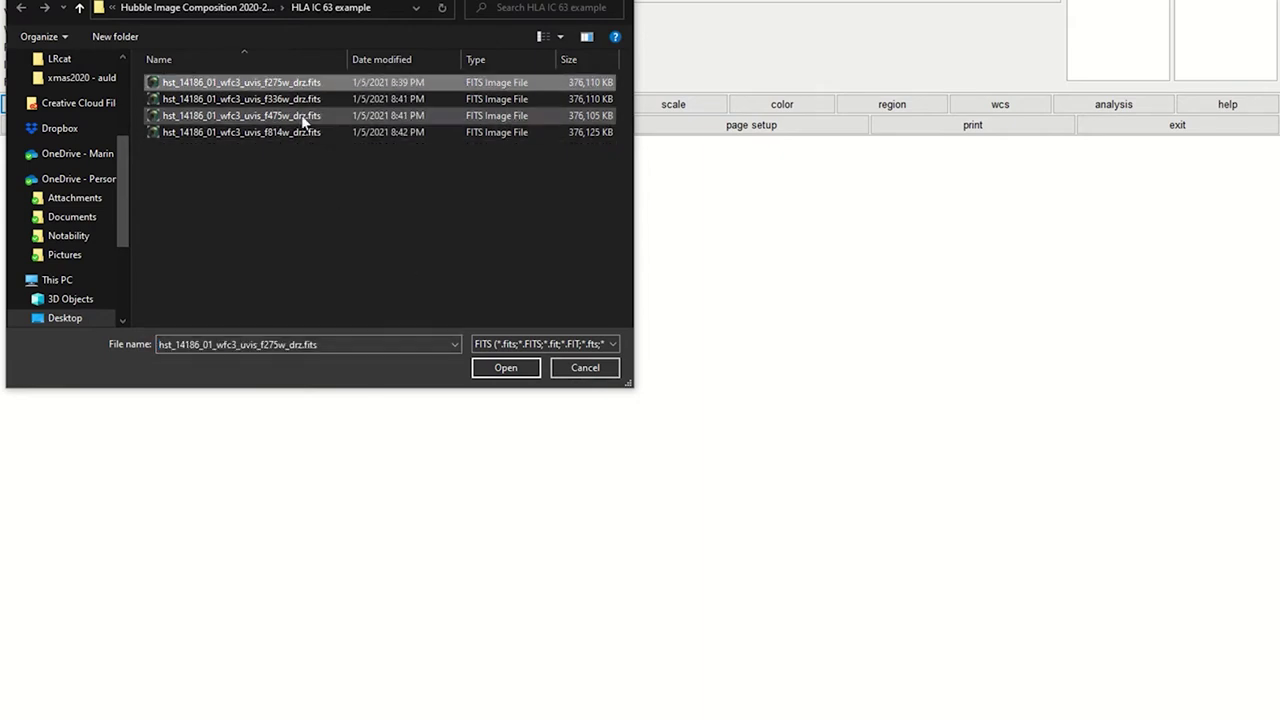
left_click(506, 368)
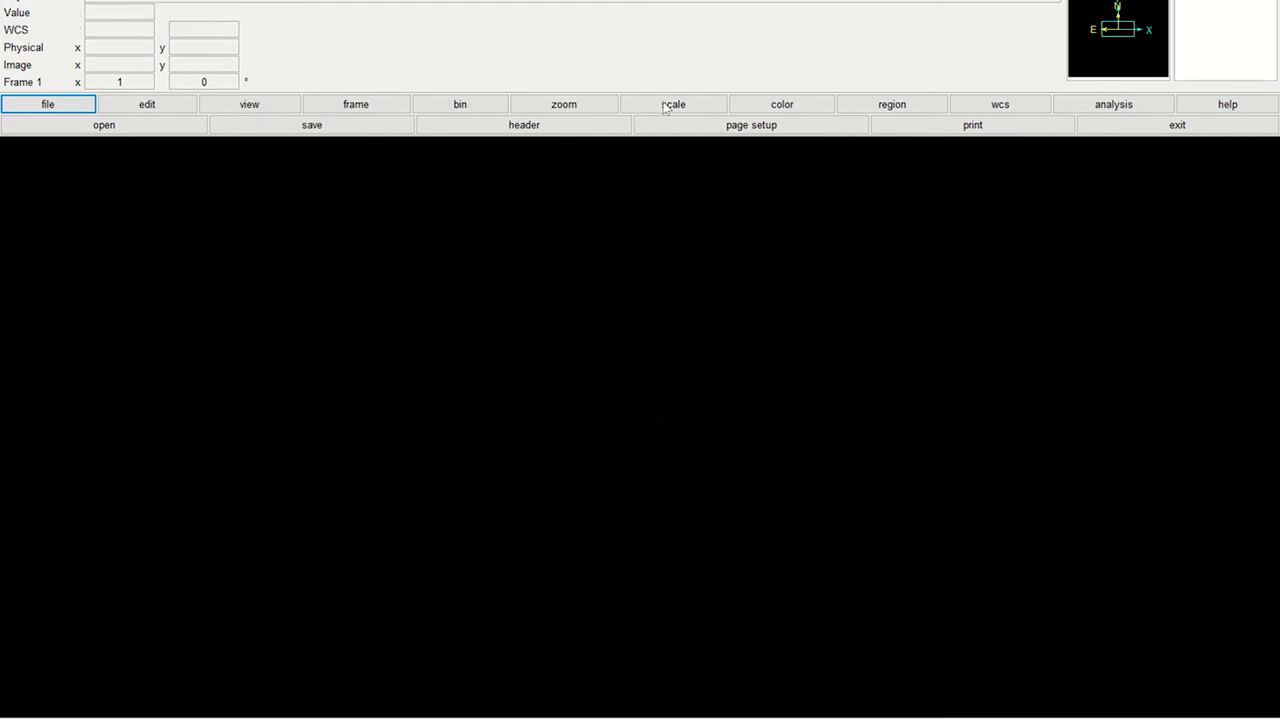
Step: Display the primary header of the F275W image, choosing the hst_14186_01_wfc3_uvis_f275w_drz.fits entry without [SCI]
left_click(568, 105)
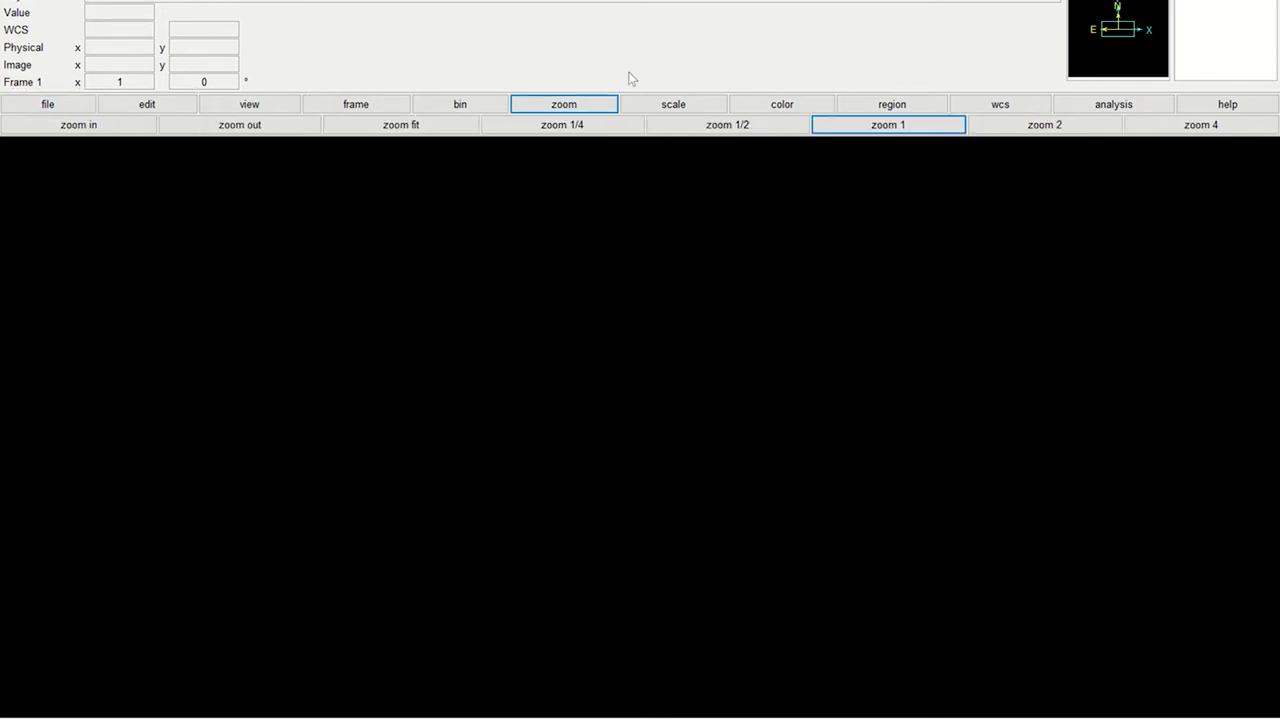
left_click(50, 106)
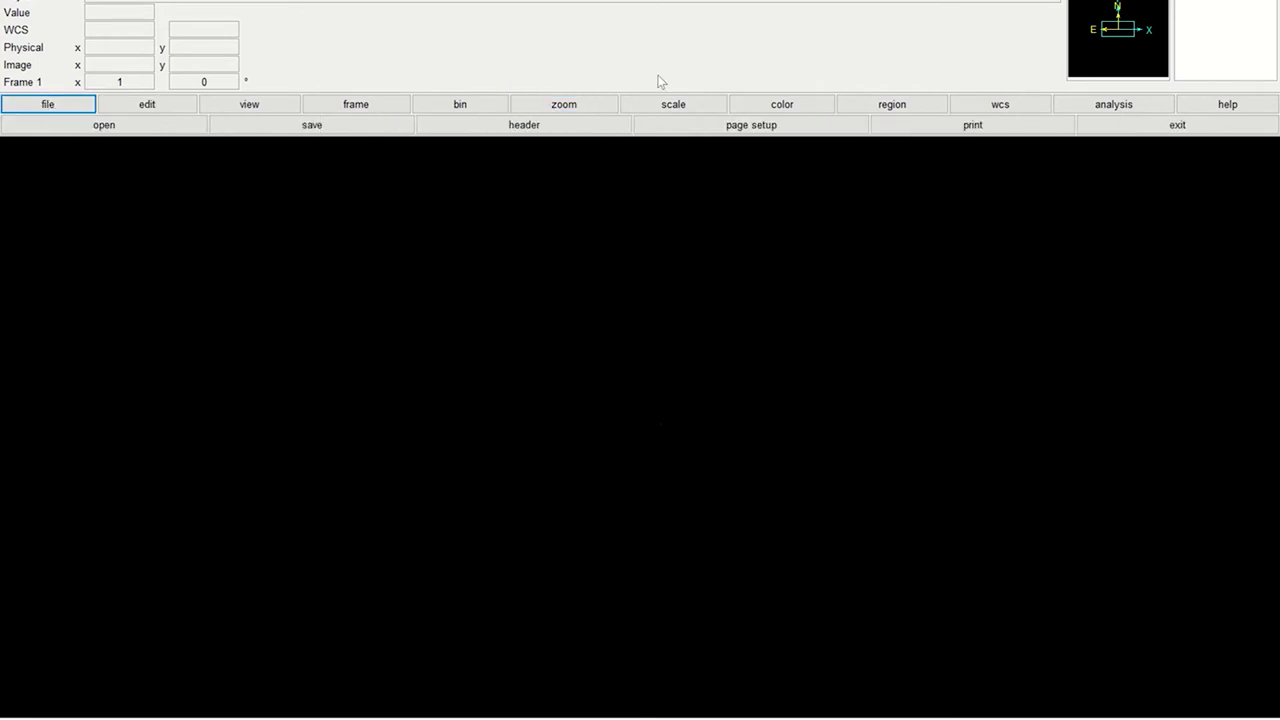
left_click(528, 128)
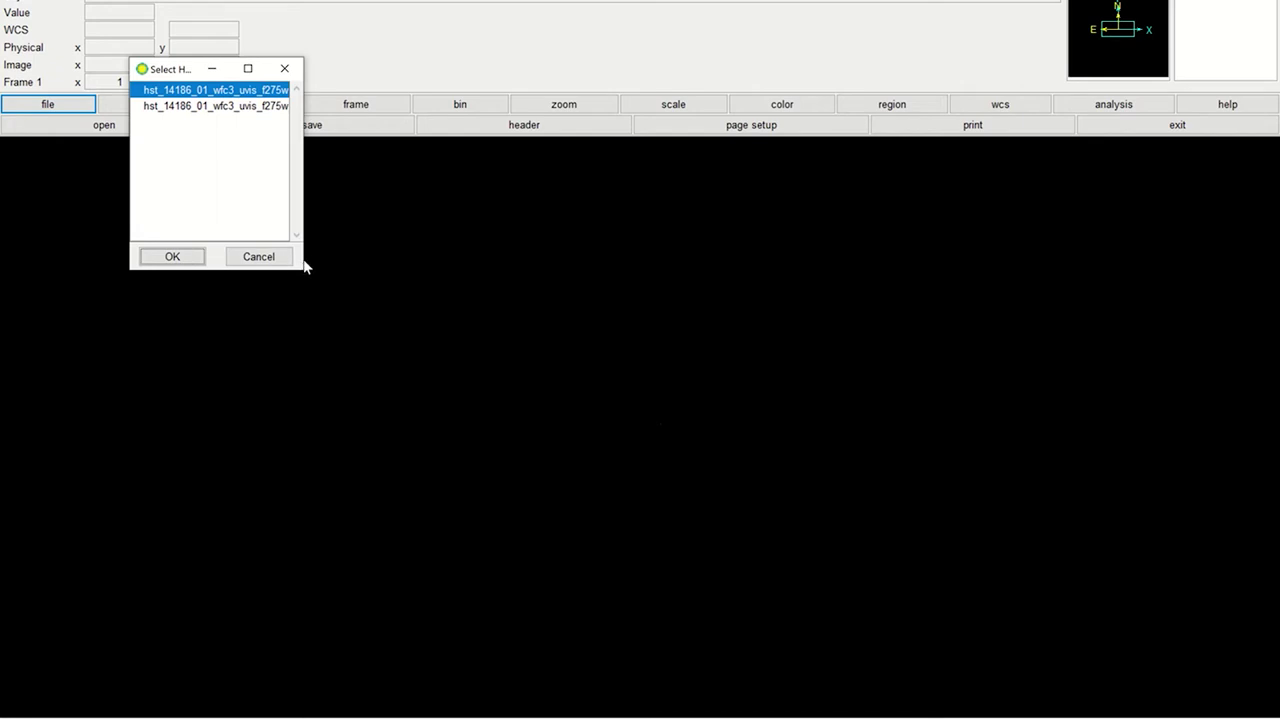
left_click_drag(305, 262, 620, 246)
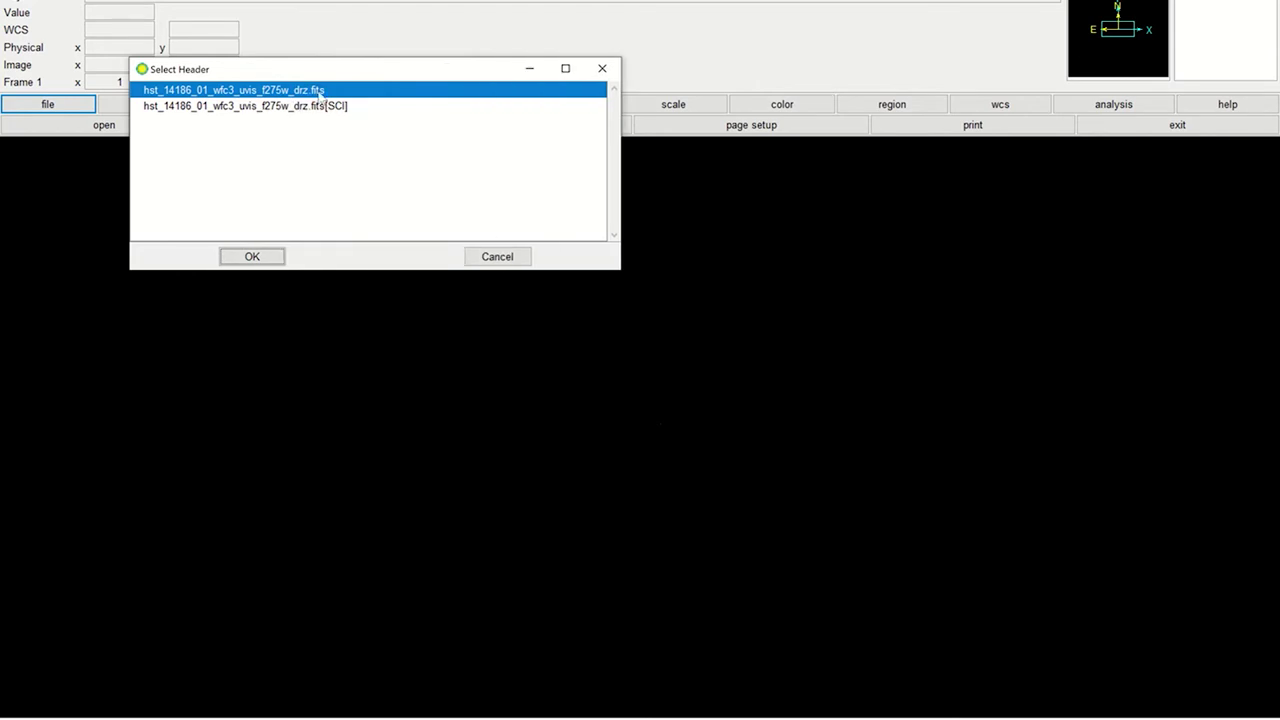
left_click_drag(316, 74, 484, 124)
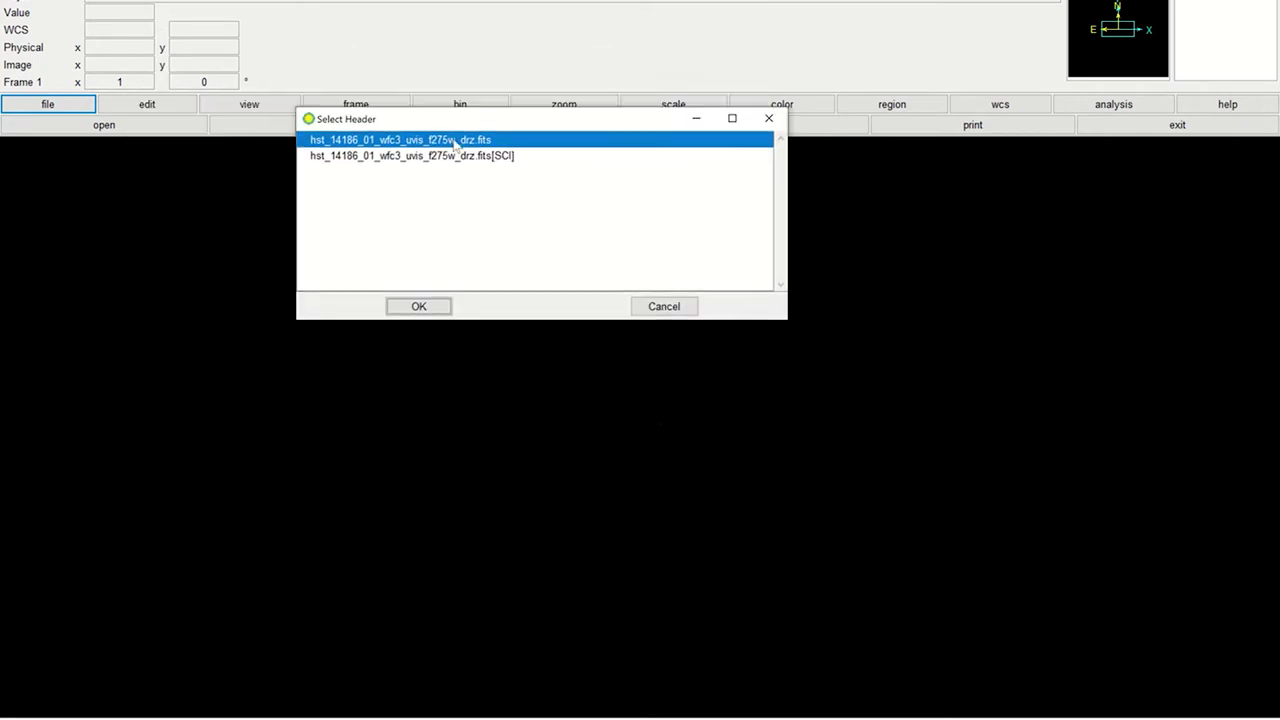
left_click(419, 306)
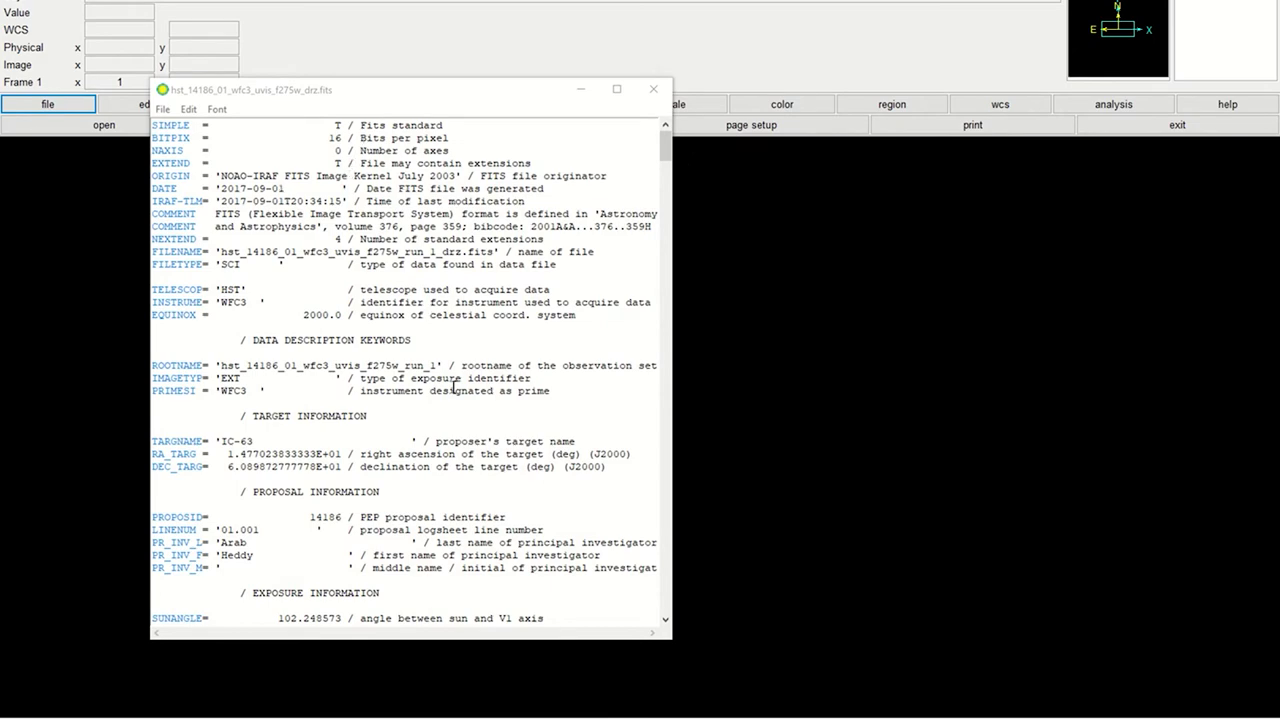
Step: Examine the F275W header's instrument, calibration and history entries, and its target, proposal and exposure information
scroll(455, 386, "down", 9)
scroll(455, 386, "down", 8)
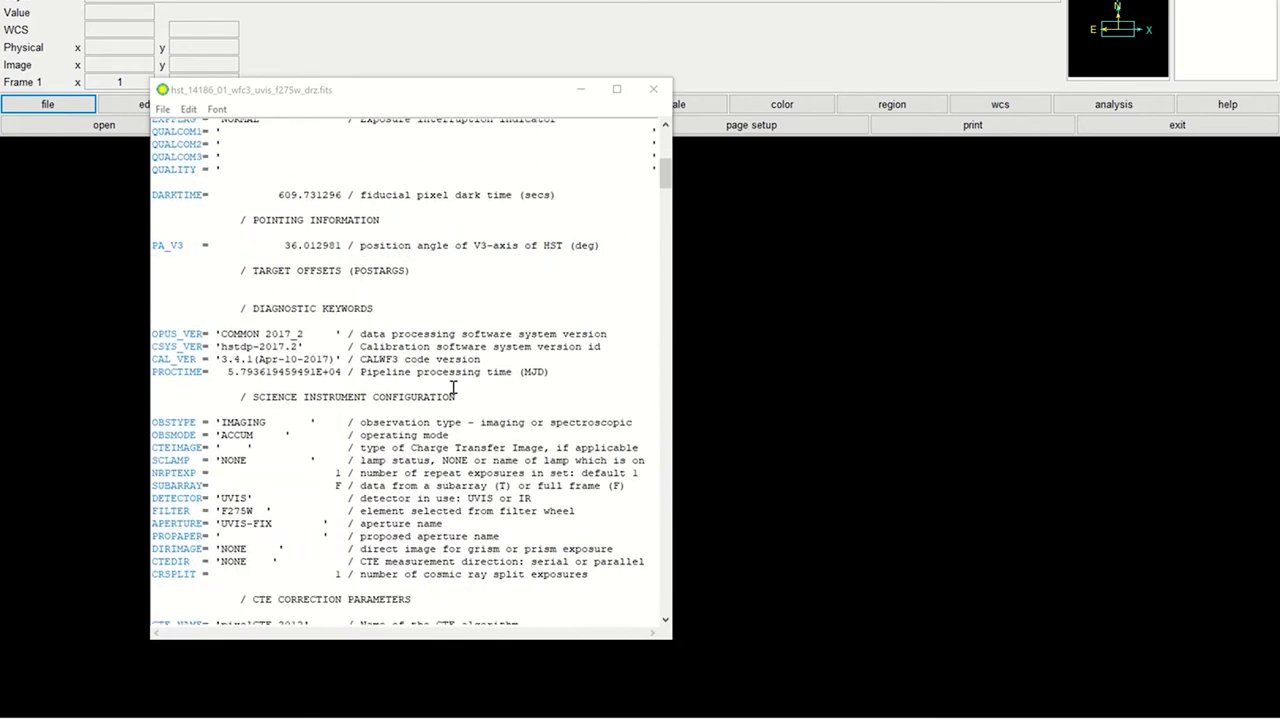
scroll(453, 387, "down", 2)
scroll(453, 387, "down", 4)
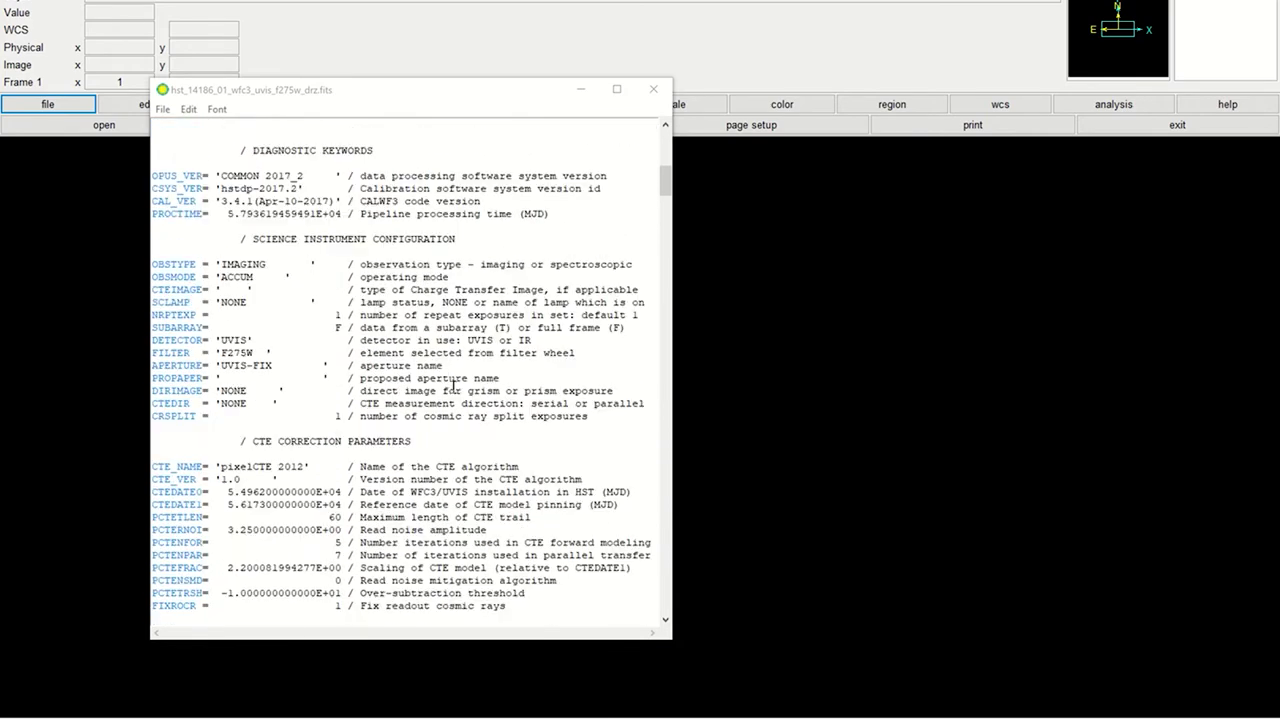
scroll(453, 387, "down", 20)
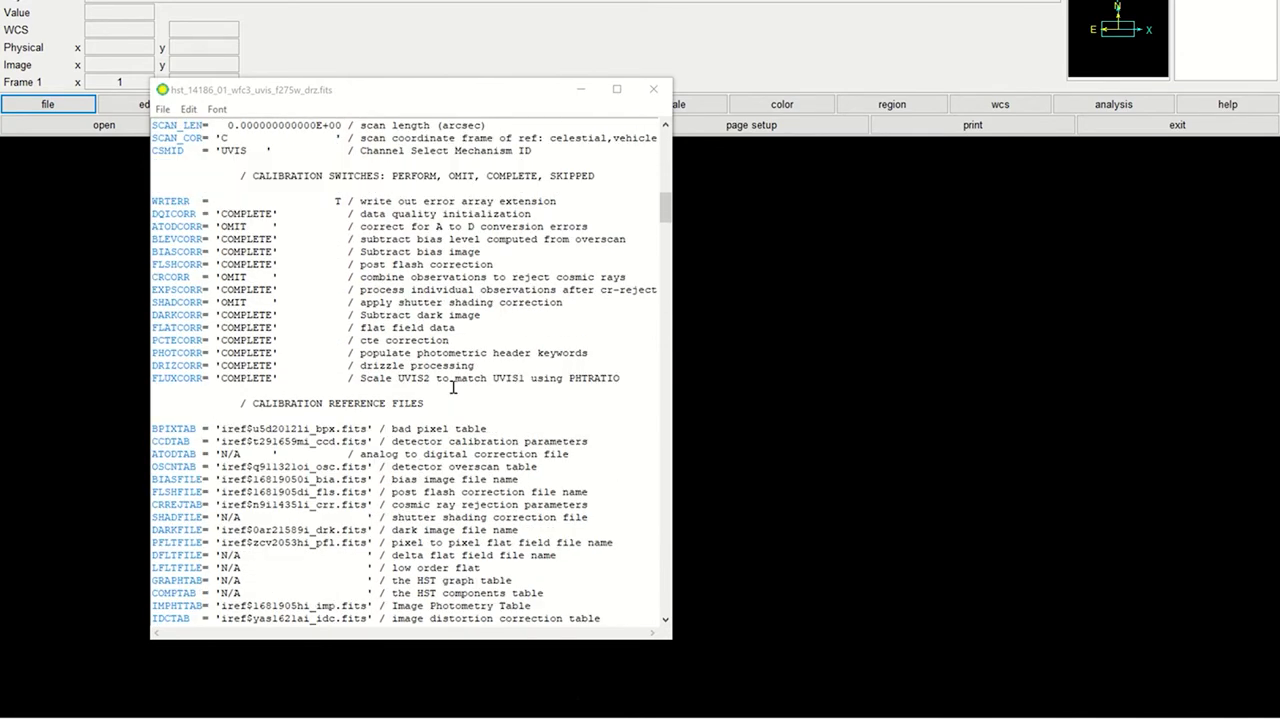
scroll(453, 387, "down", 11)
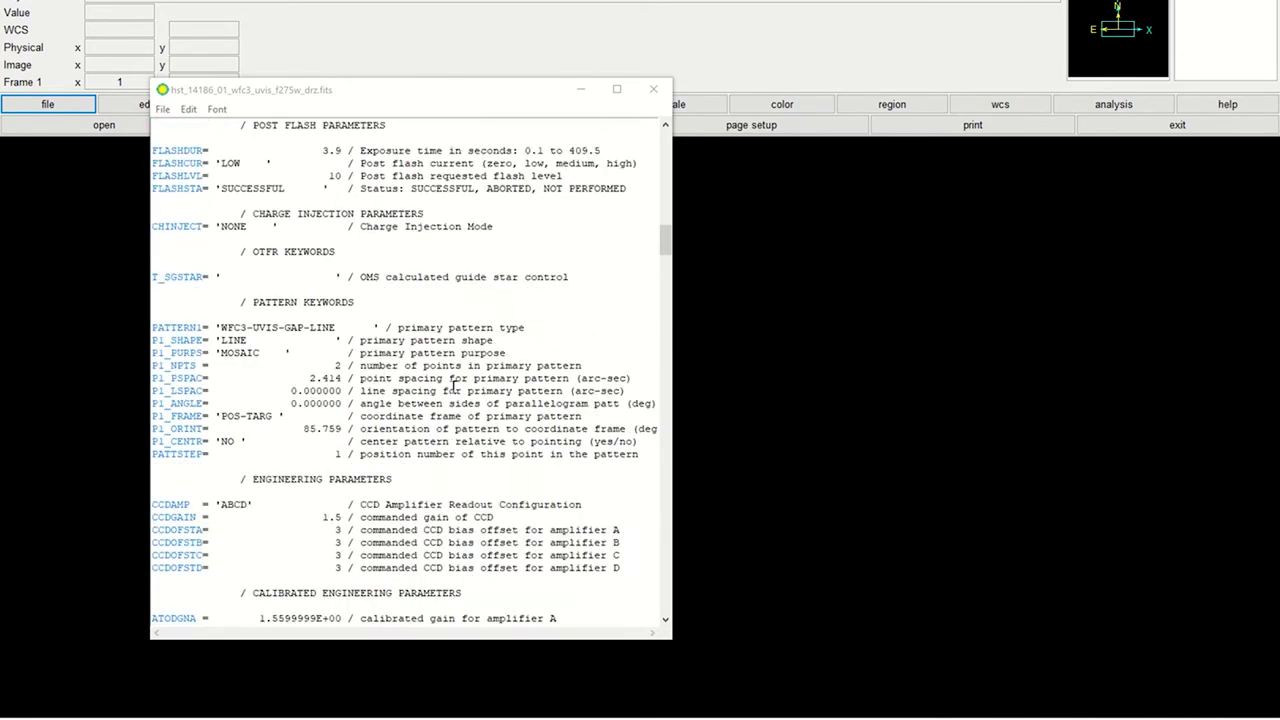
scroll(453, 387, "down", 8)
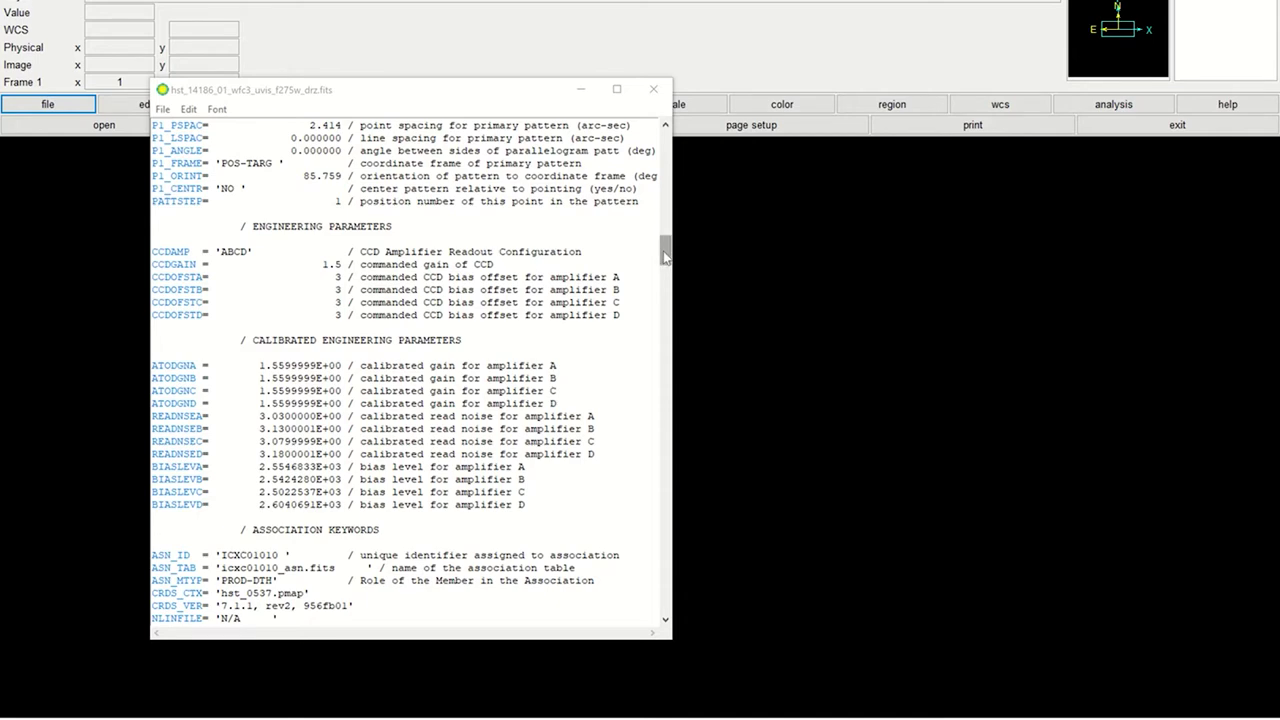
left_click_drag(665, 257, 668, 284)
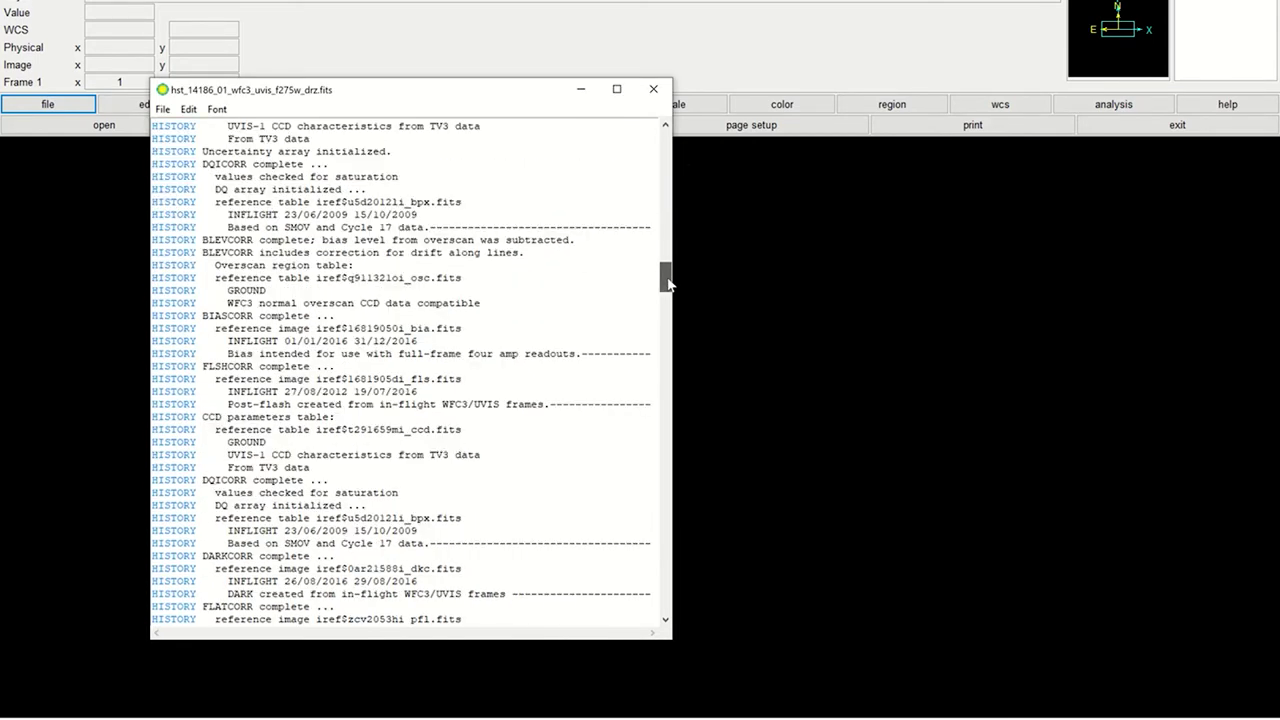
left_click_drag(668, 284, 572, 146)
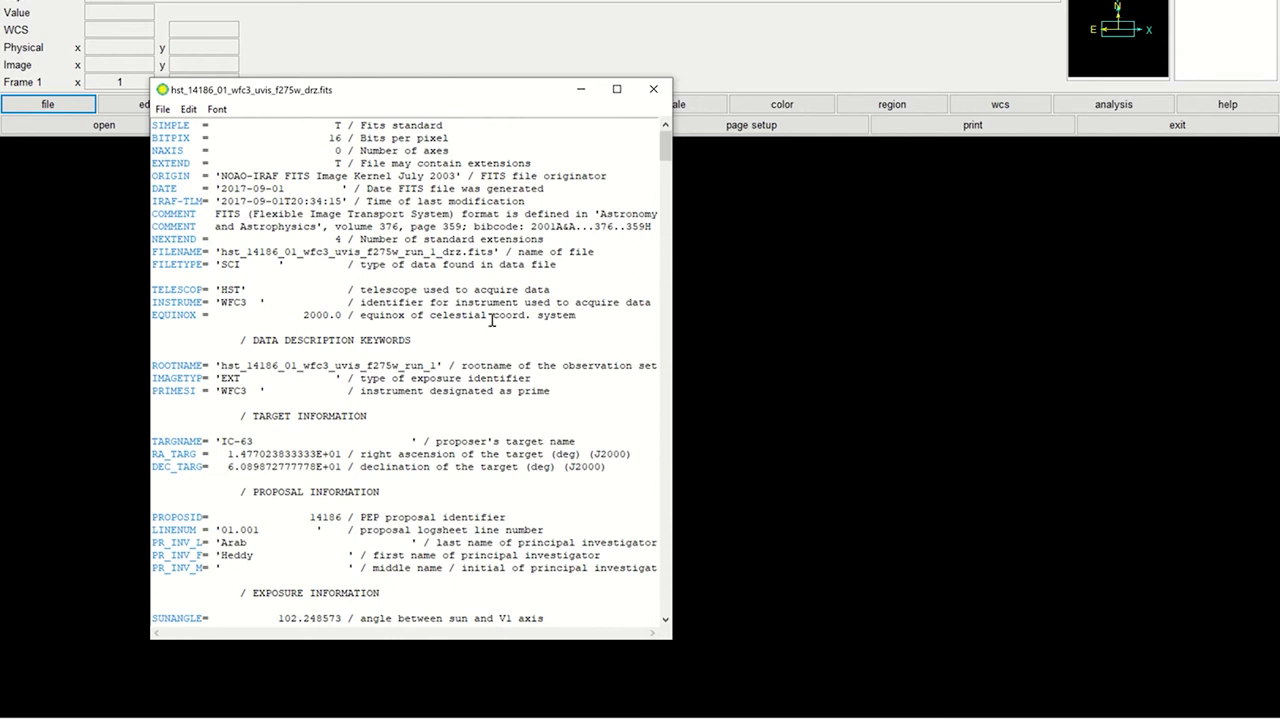
scroll(492, 319, "down", 5)
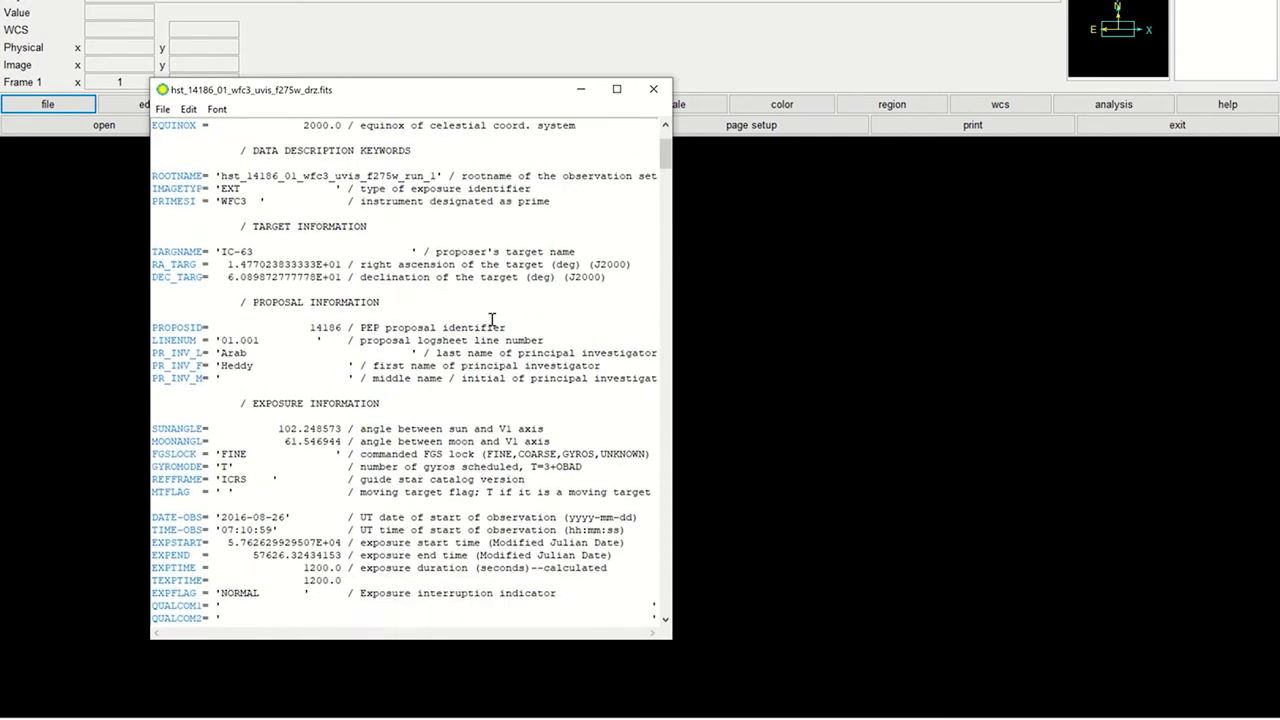
scroll(492, 319, "down", 2)
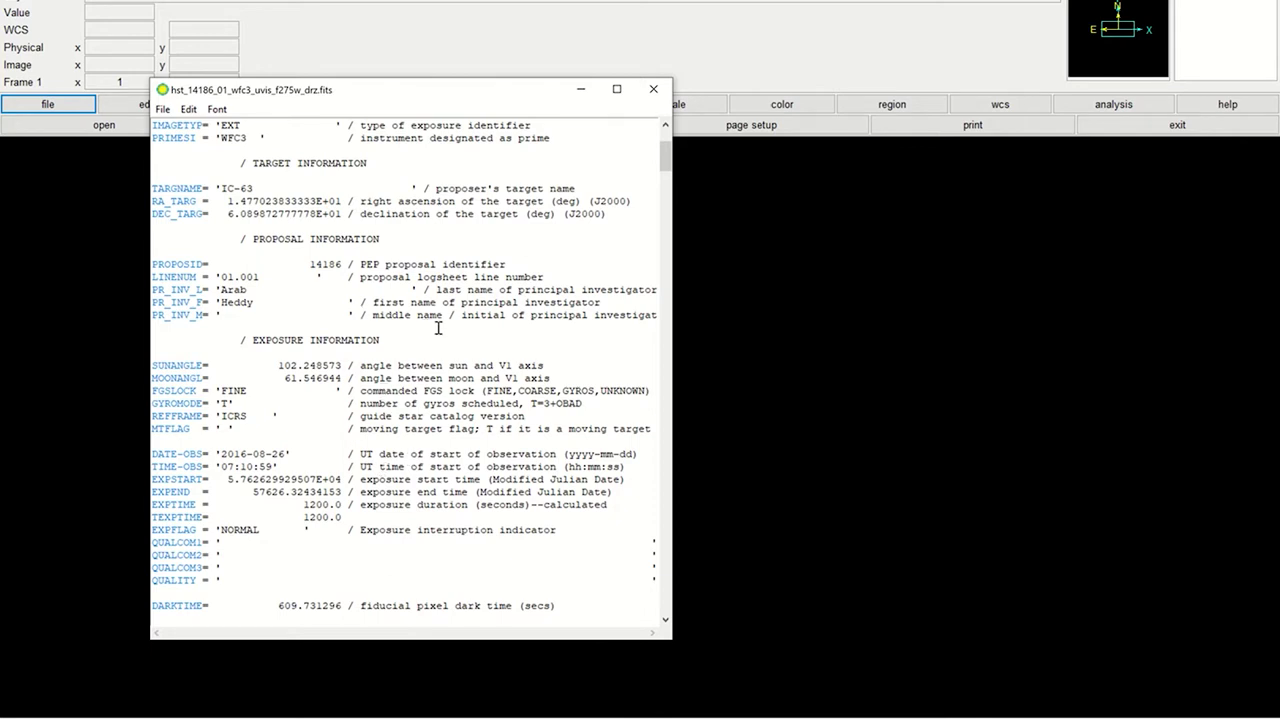
Step: Examine the F275W header's exposure, diagnostic, instrument configuration, CTE correction, scan and calibration entries, and close the header
scroll(438, 328, "down", 2)
scroll(438, 328, "down", 3)
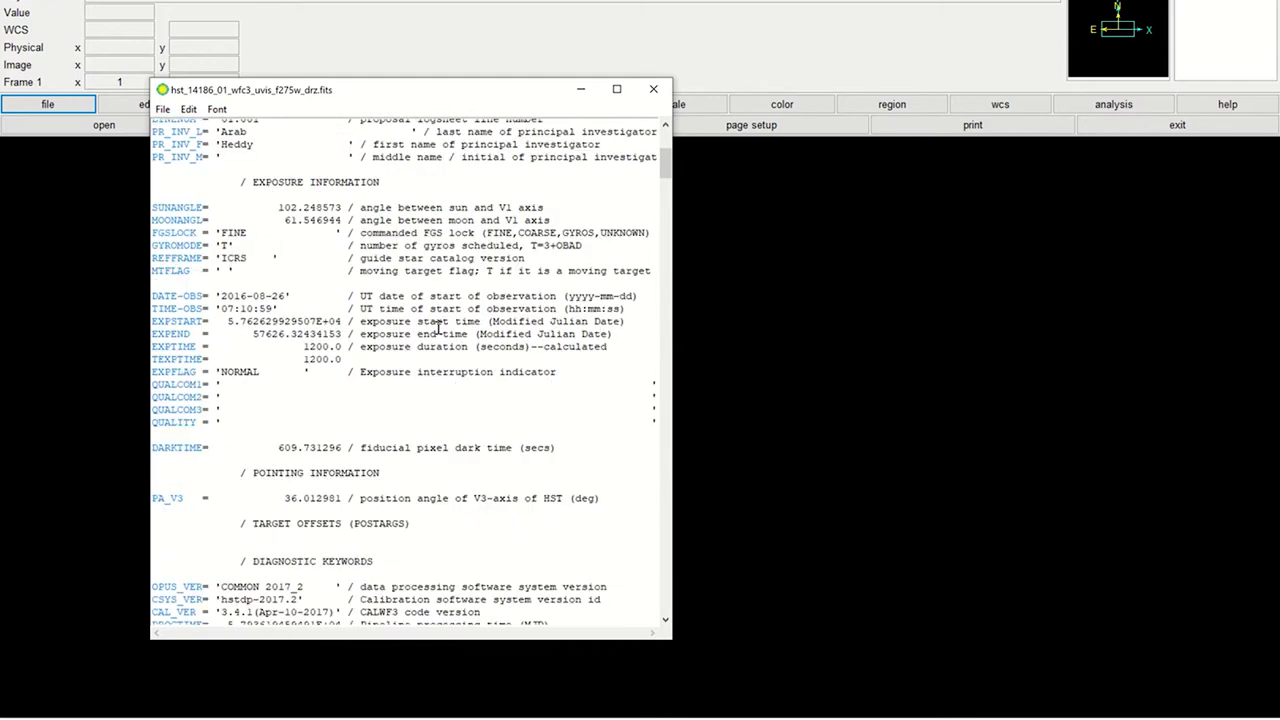
scroll(438, 328, "down", 3)
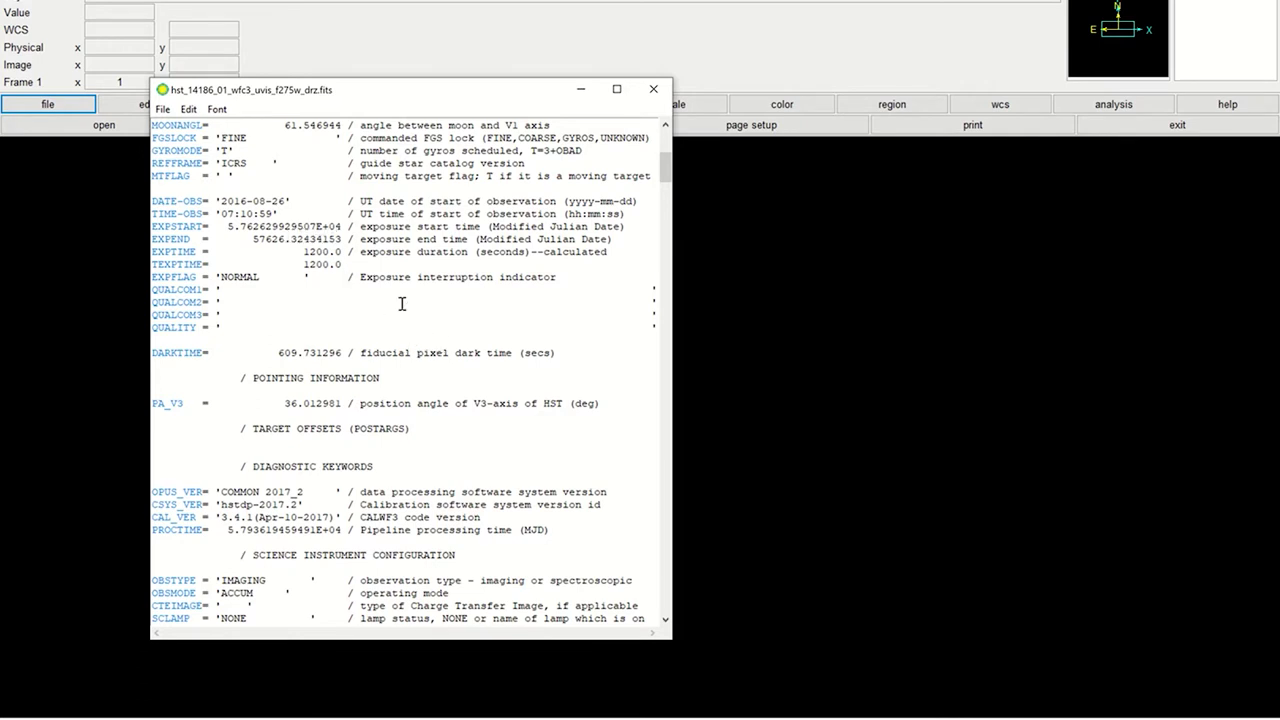
scroll(446, 385, "down", 3)
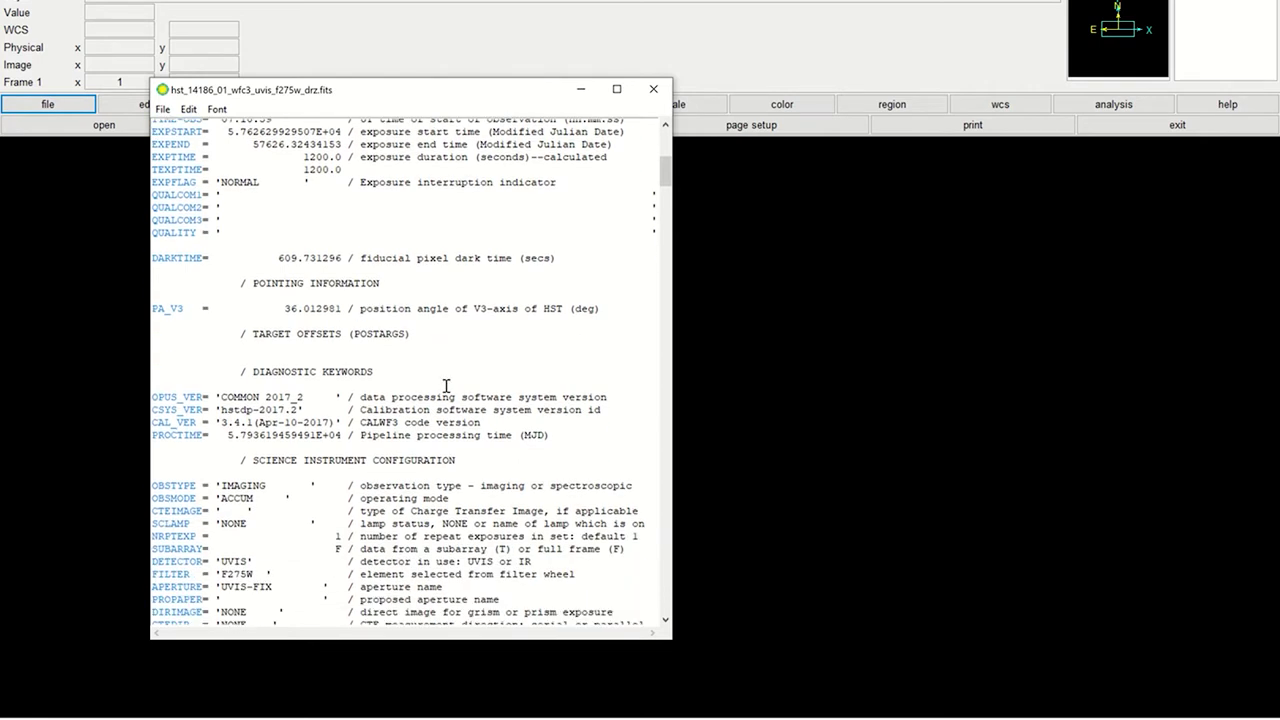
scroll(446, 385, "down", 2)
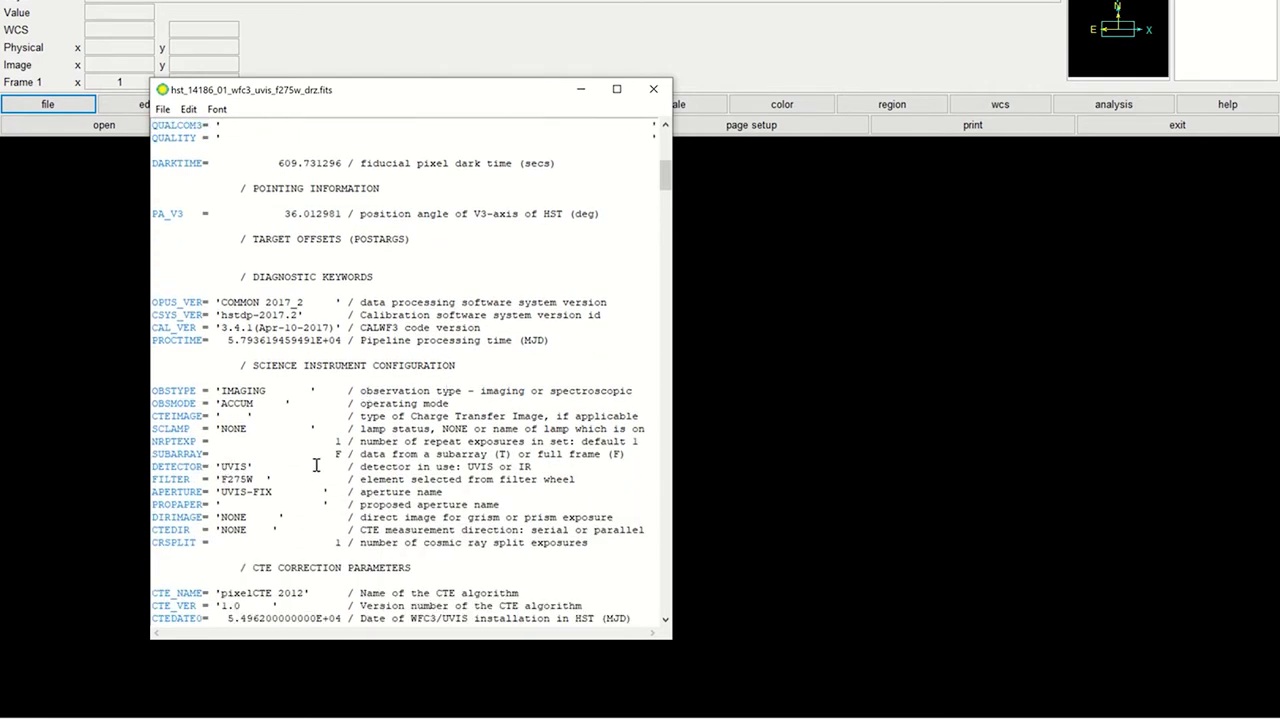
scroll(392, 512, "down", 5)
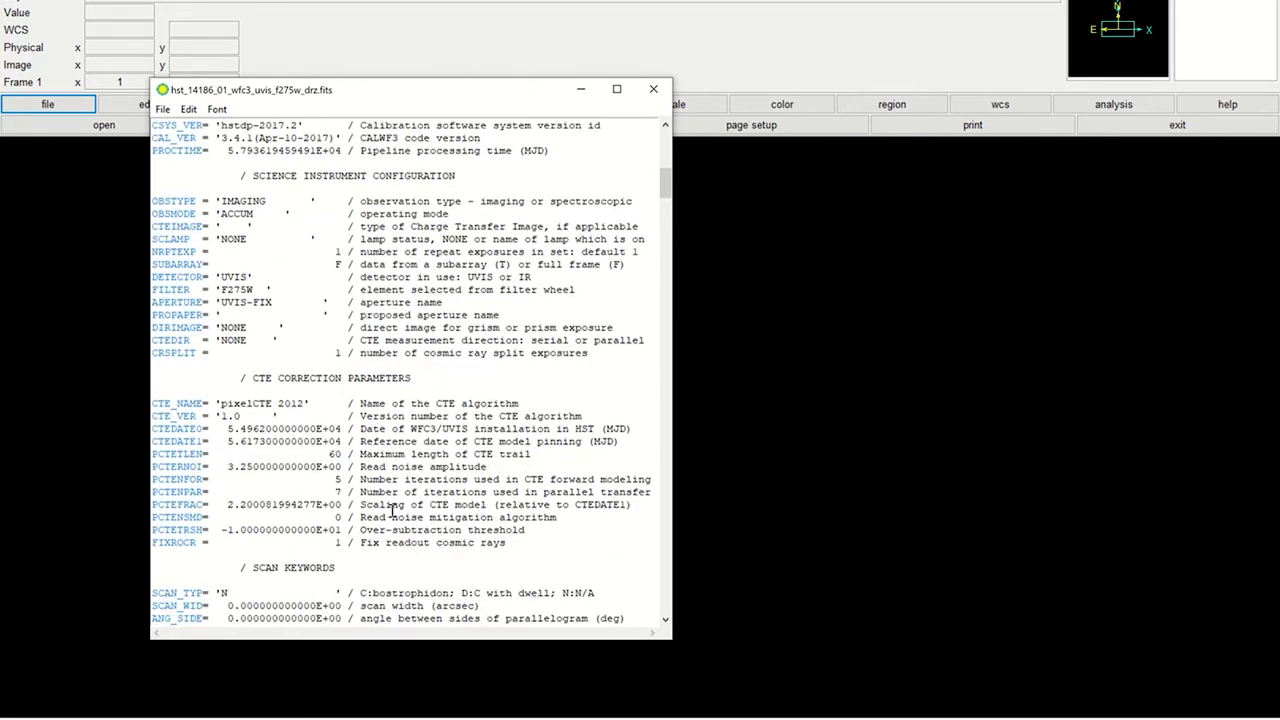
scroll(392, 512, "down", 8)
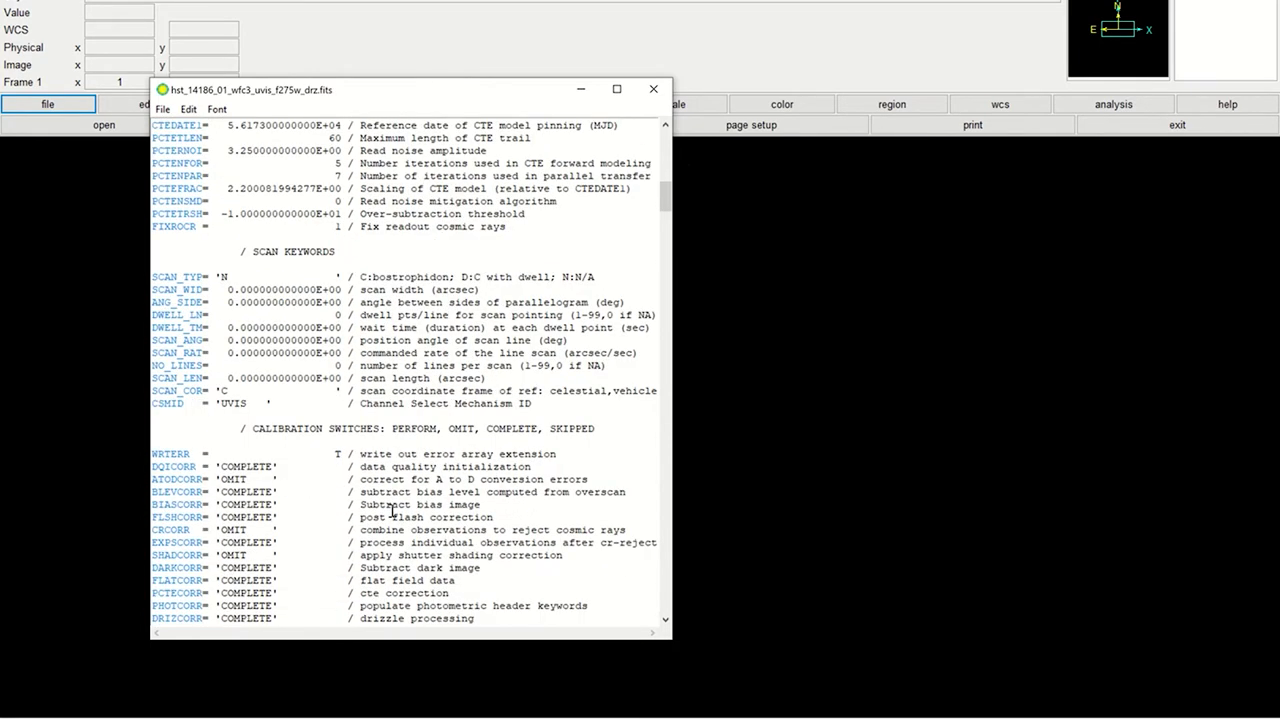
scroll(392, 512, "up", 15)
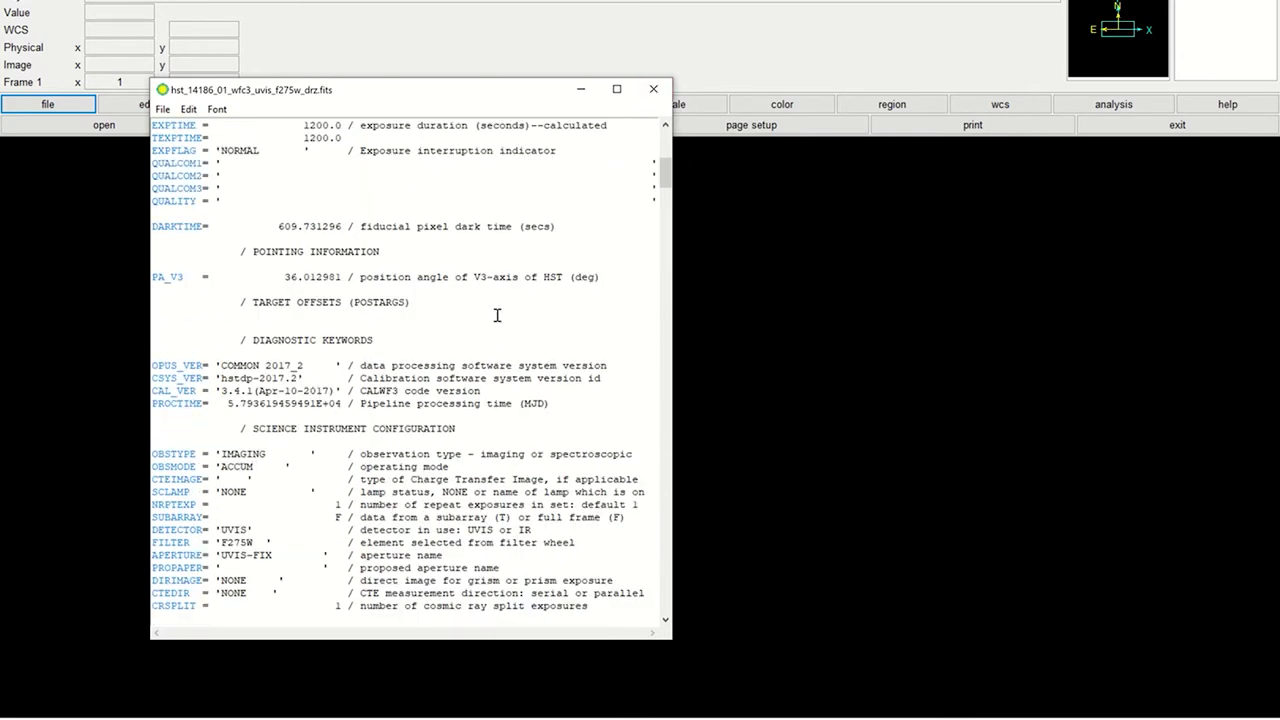
scroll(497, 314, "down", 1)
scroll(432, 350, "up", 2)
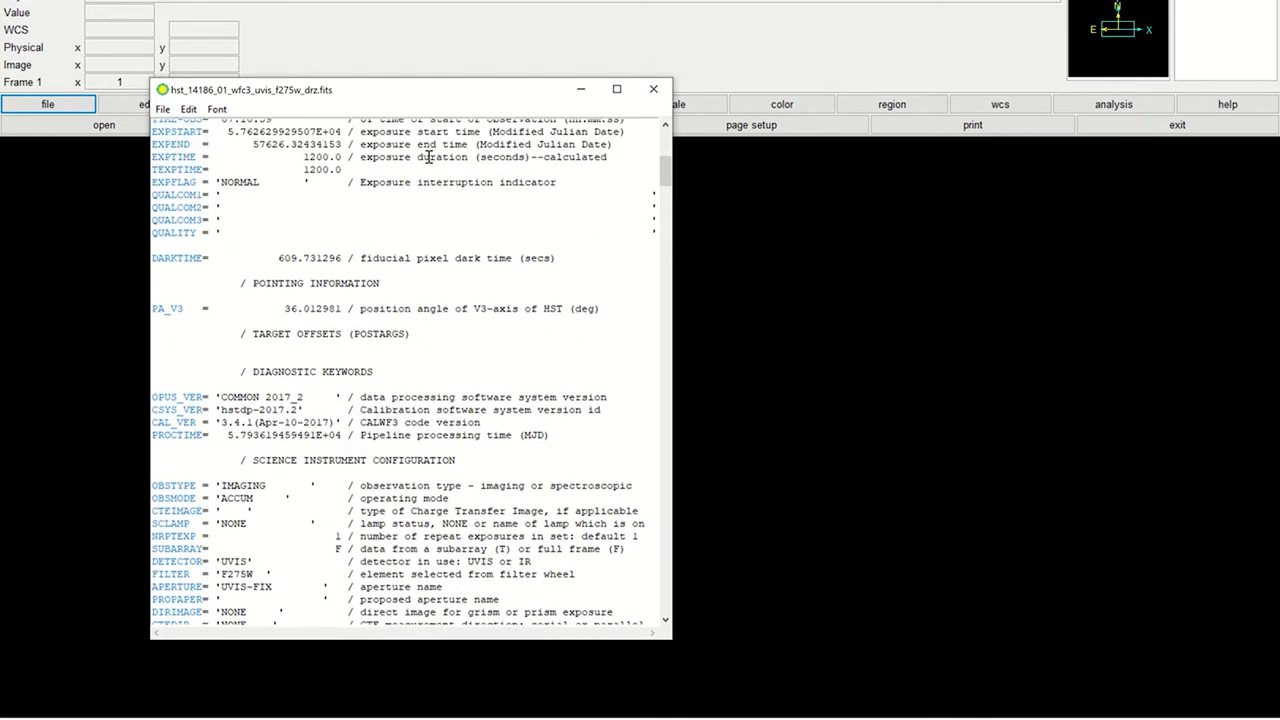
left_click(654, 90)
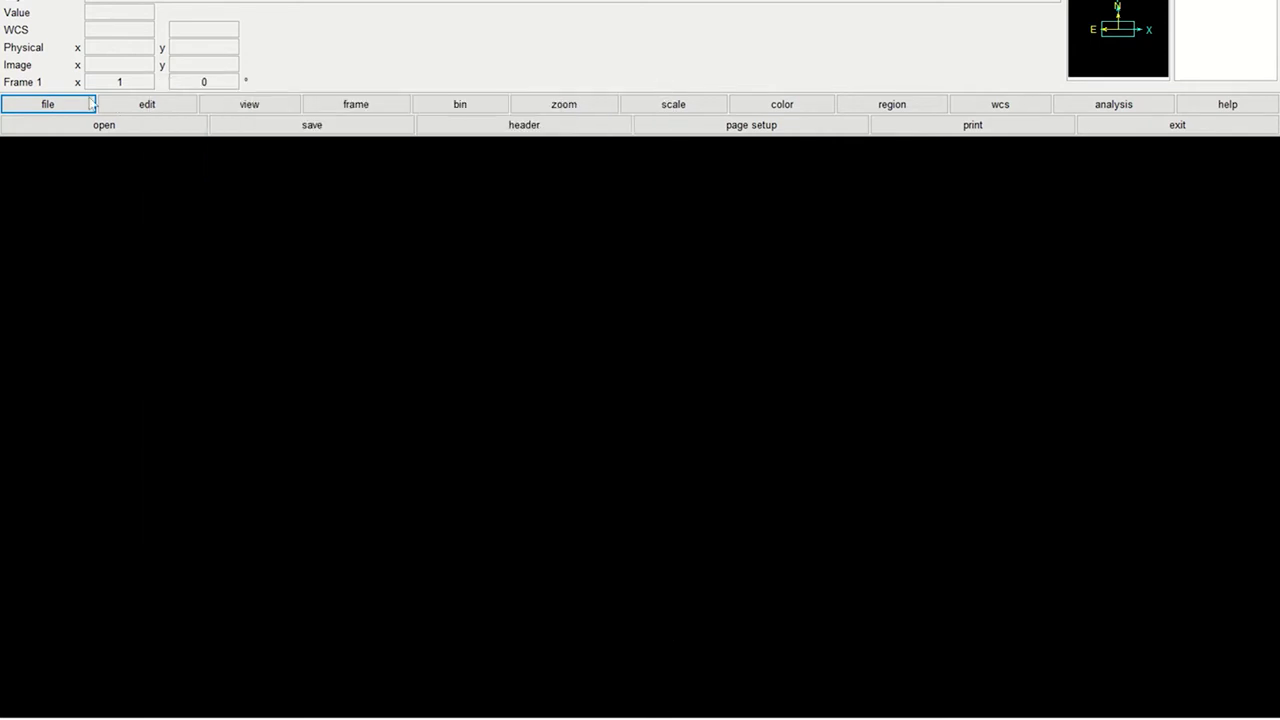
Step: Fit the whole F275W image in the frame and review the available scaling functions and limit options
left_click(562, 107)
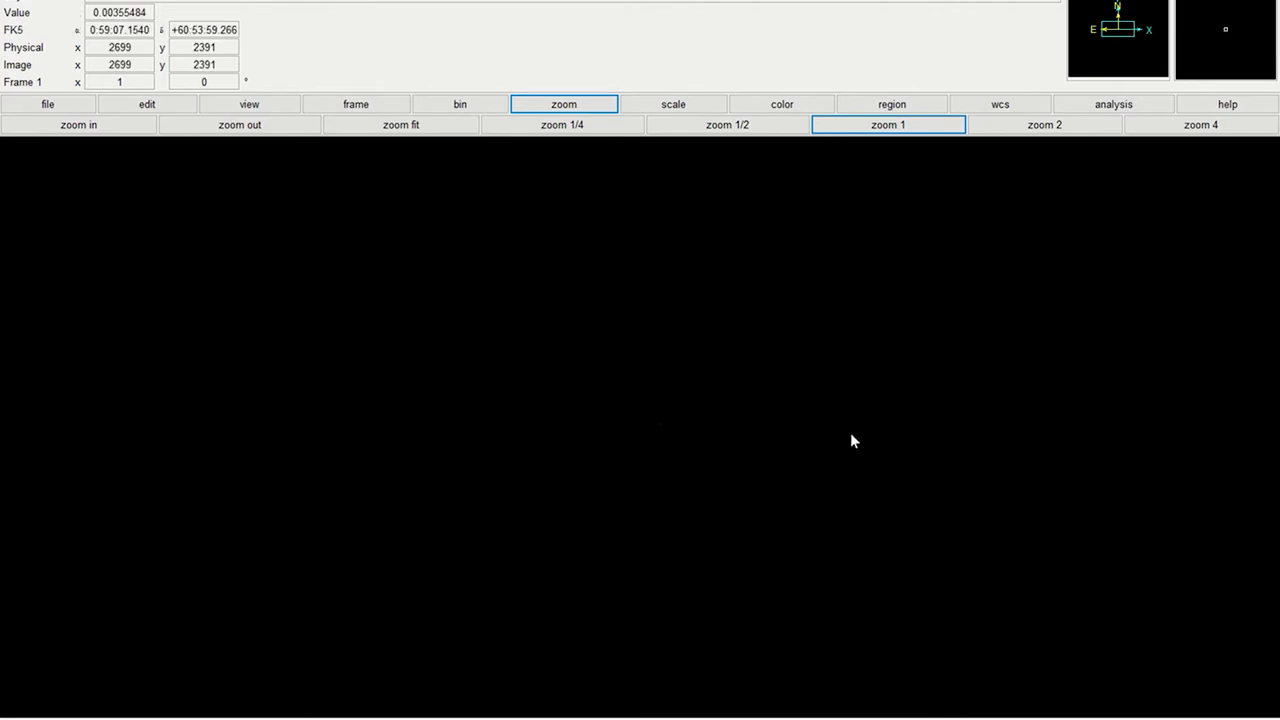
left_click(419, 131)
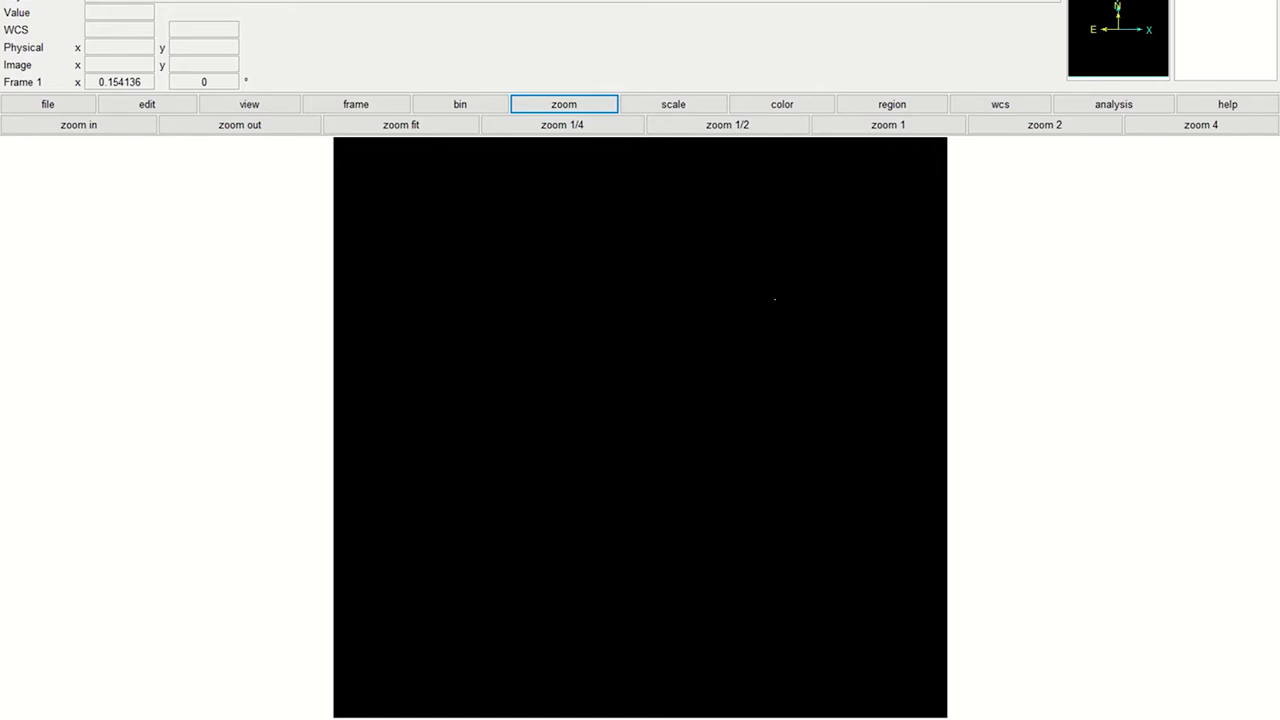
left_click(656, 107)
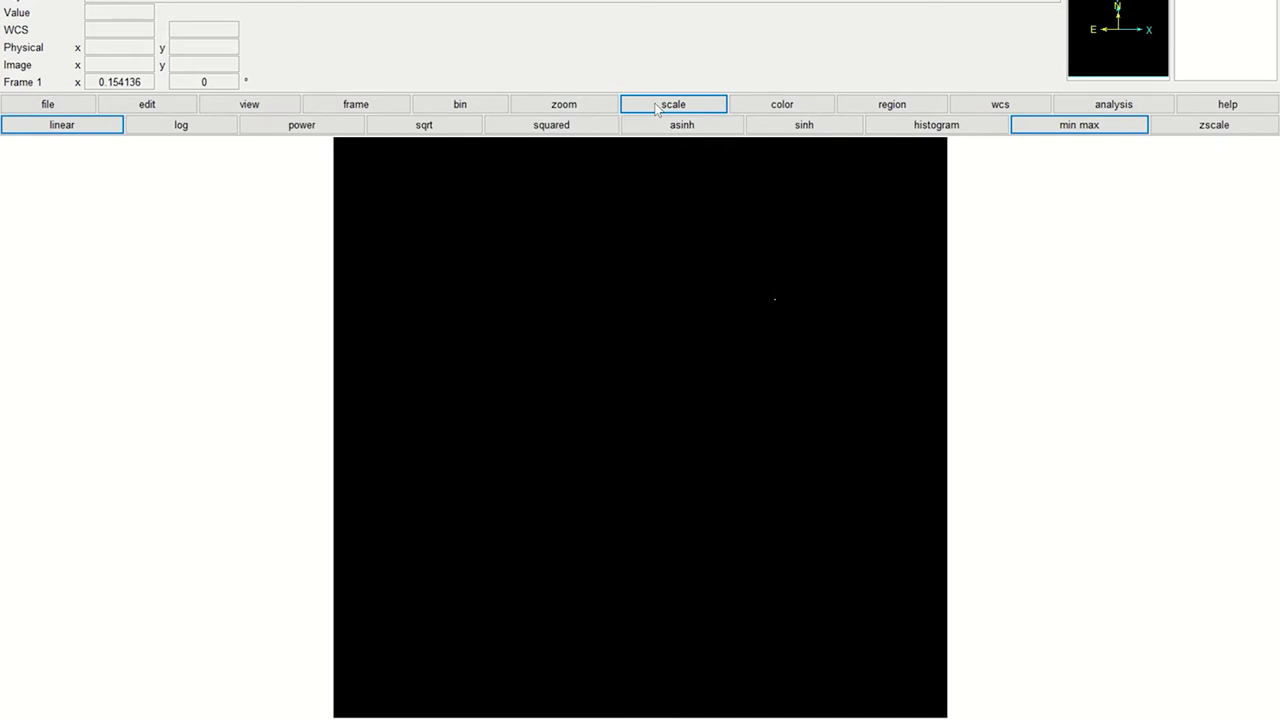
left_click(105, 0)
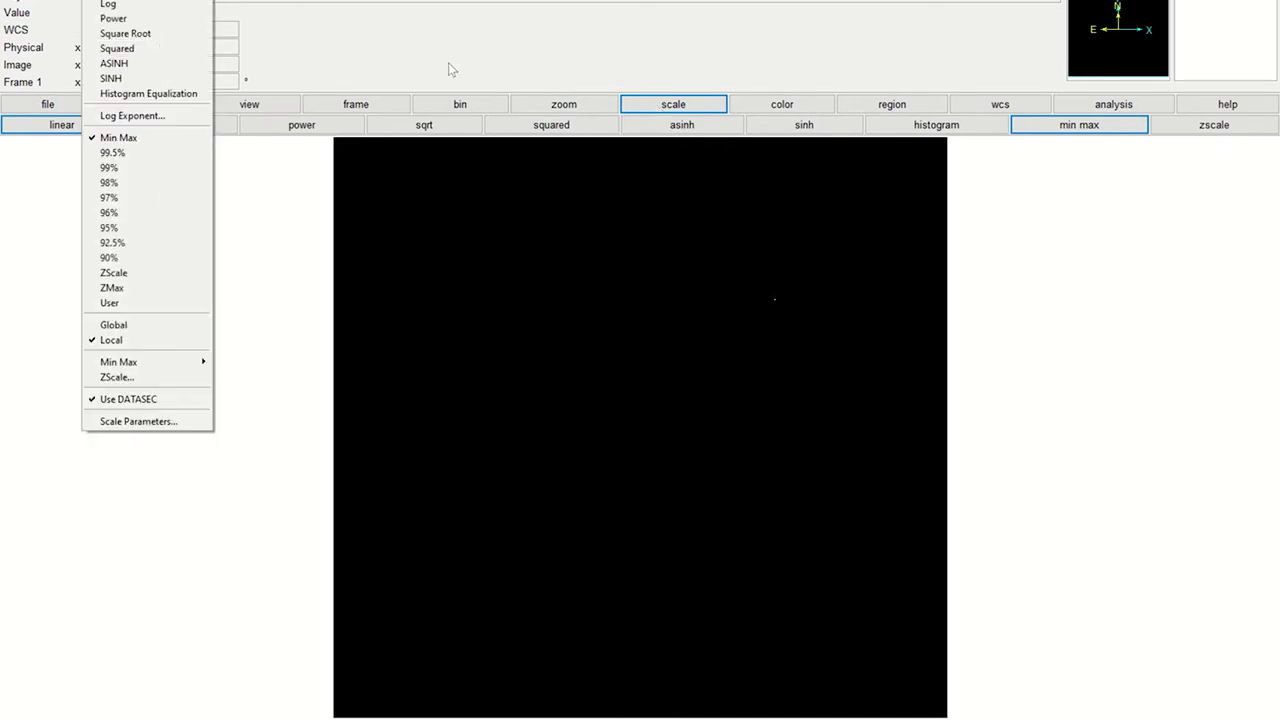
left_click(634, 45)
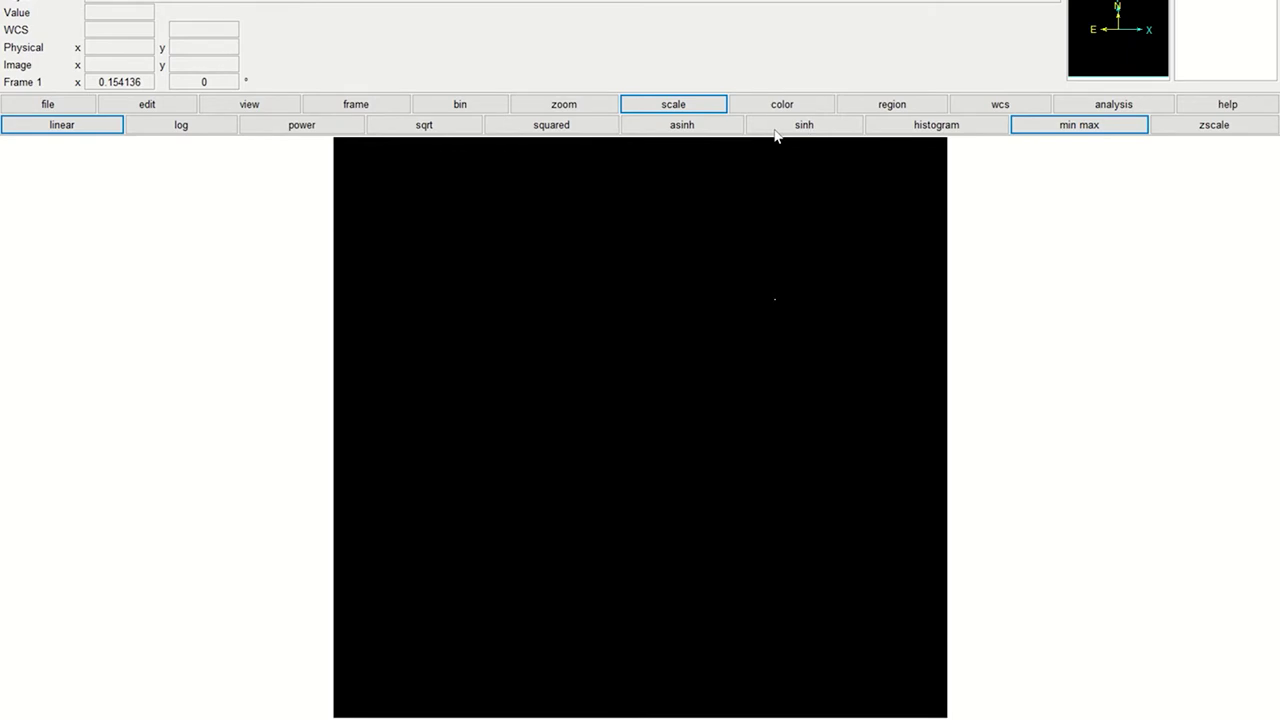
left_click(110, 0)
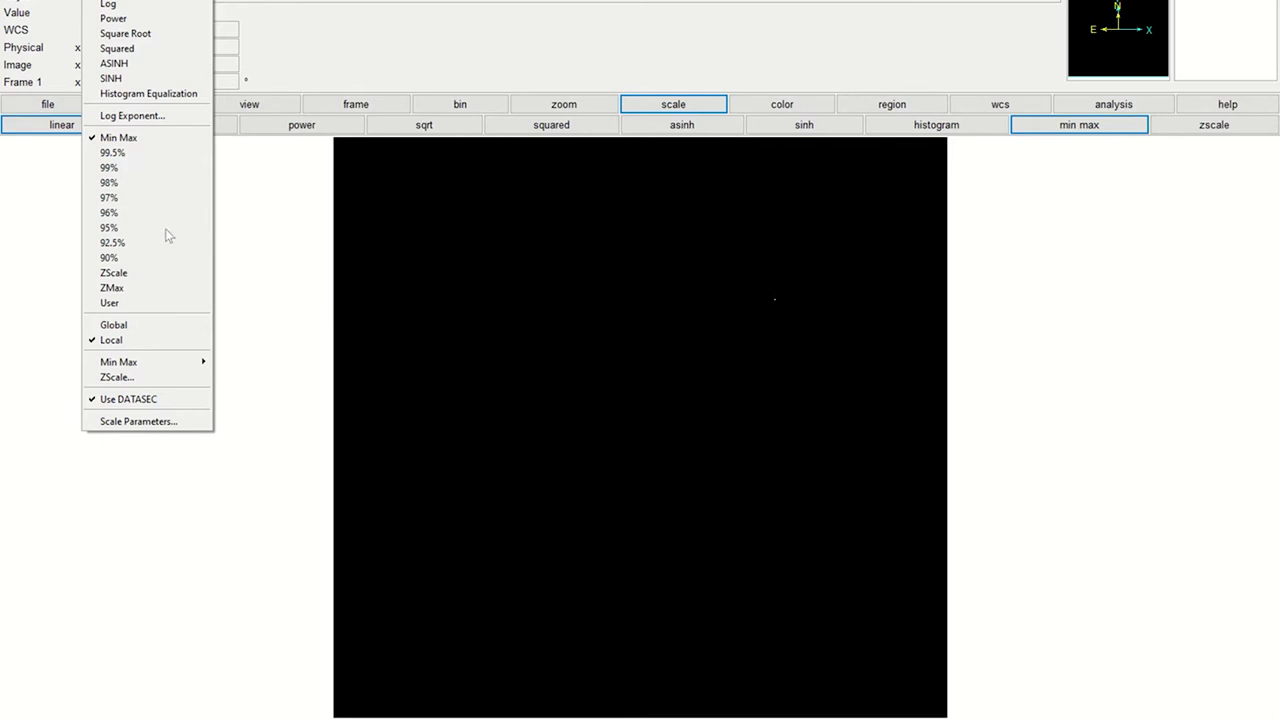
left_click(480, 39)
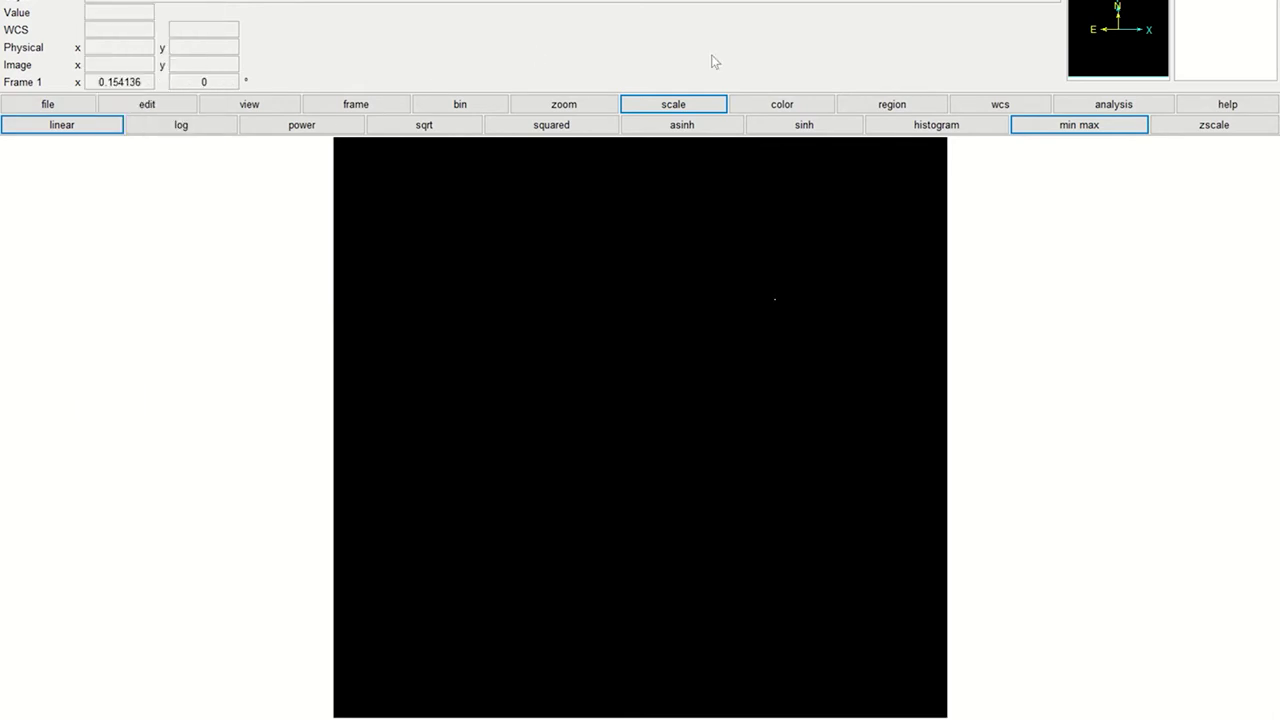
Step: Apply zscale limits to the F275W image and compare the sinh, asinh, squared, sqrt, power, log and linear scaling functions
left_click(833, 129)
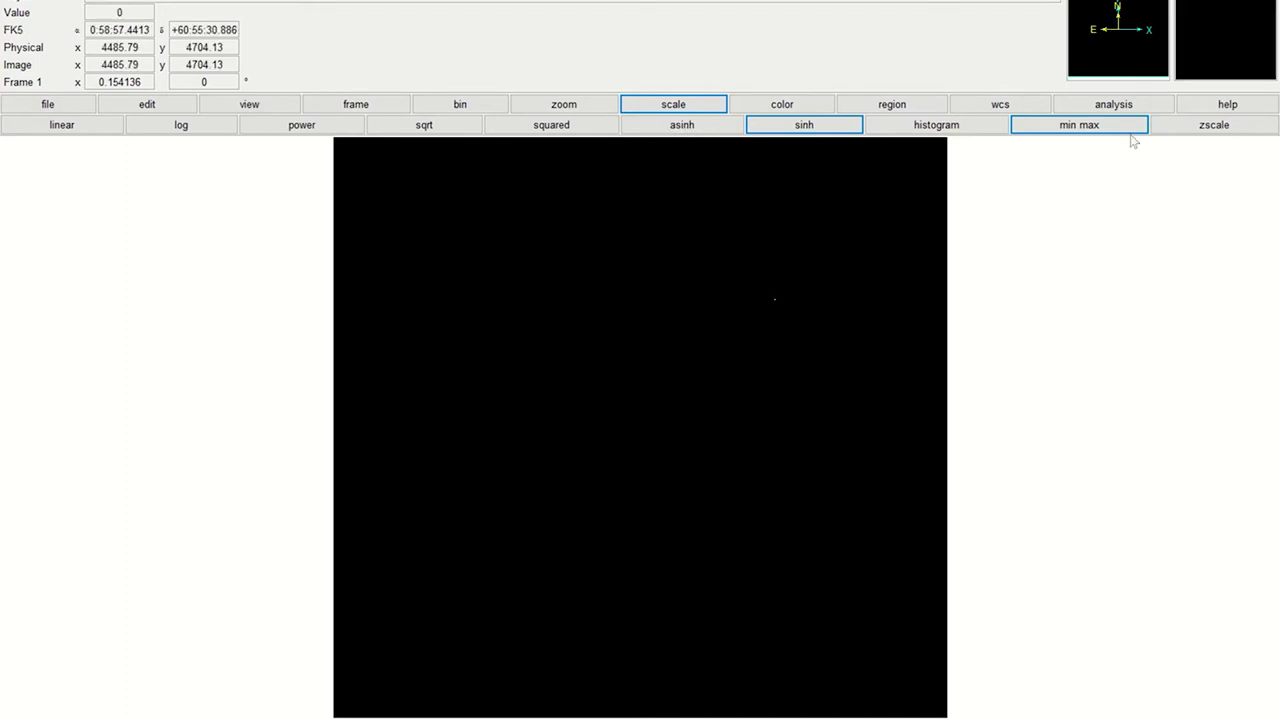
left_click(1226, 130)
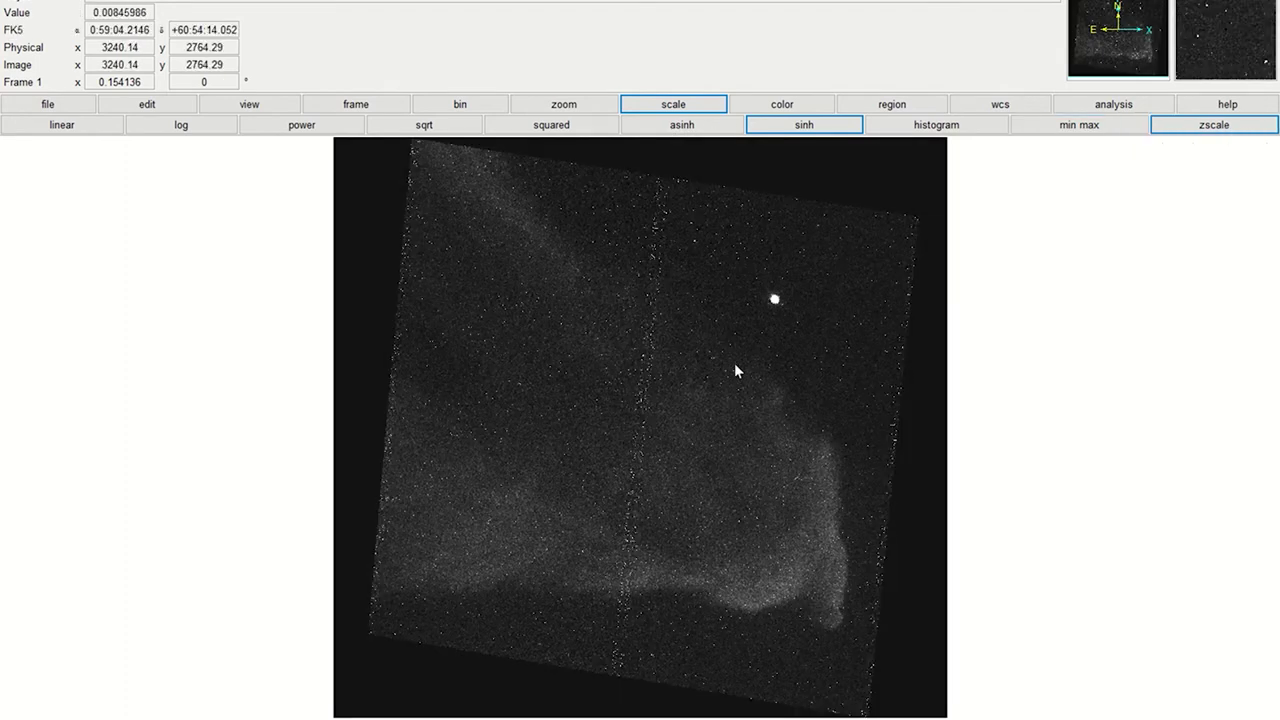
left_click(679, 125)
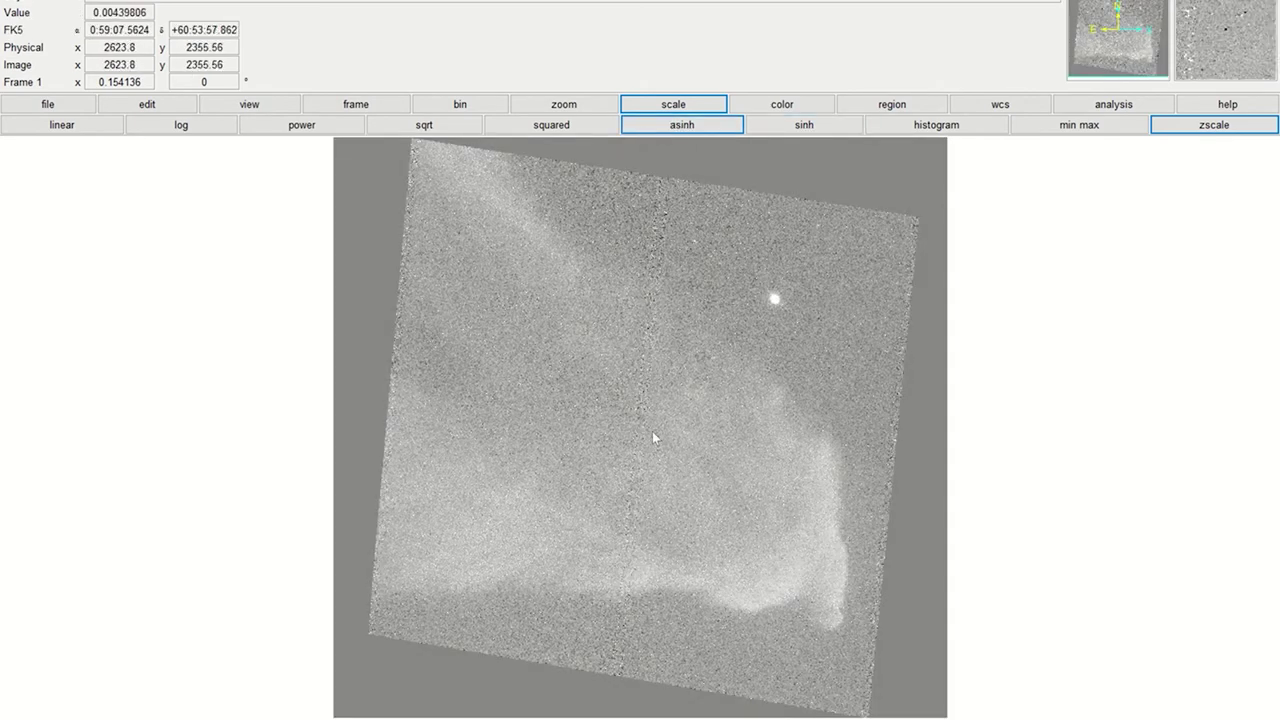
left_click(528, 126)
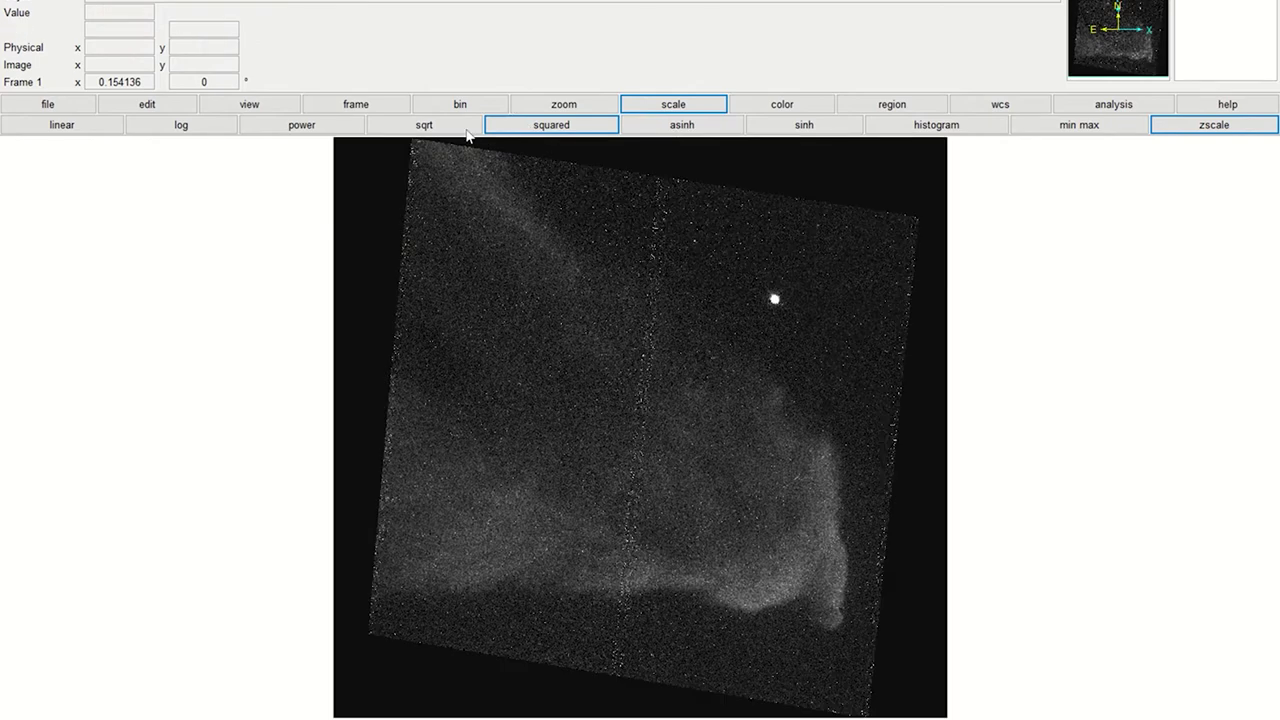
left_click(433, 125)
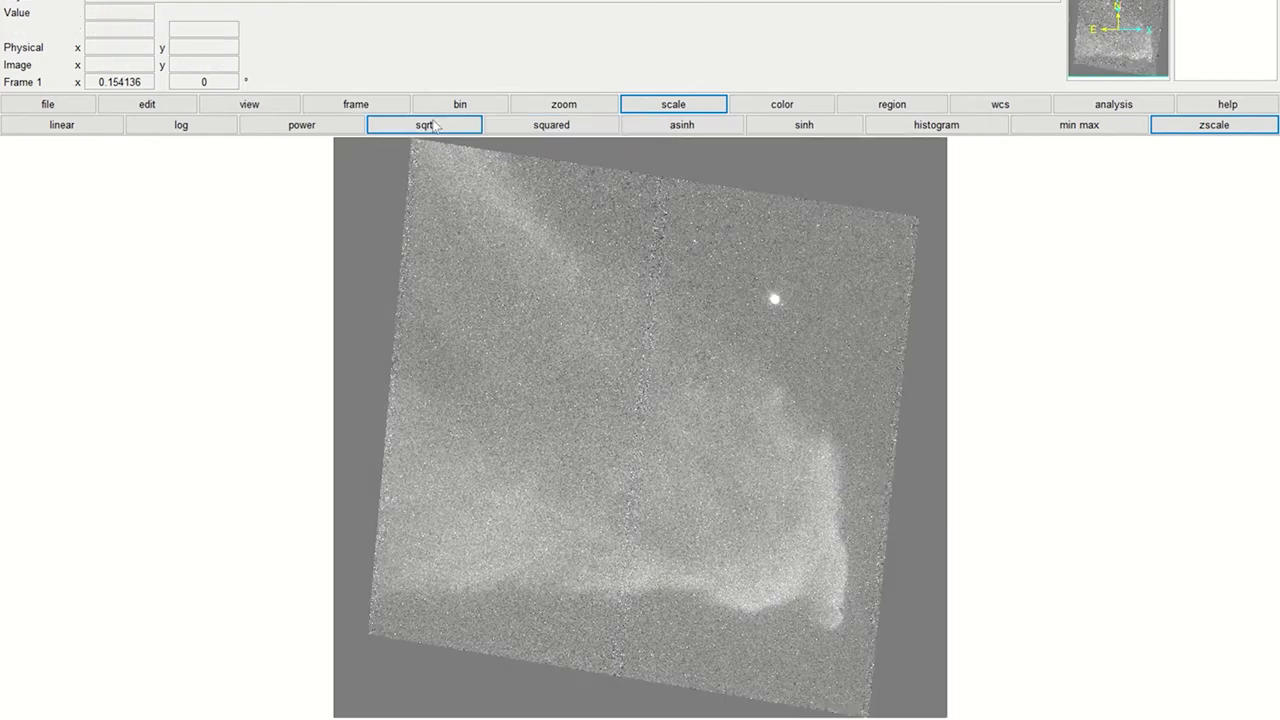
left_click(320, 131)
left_click(210, 126)
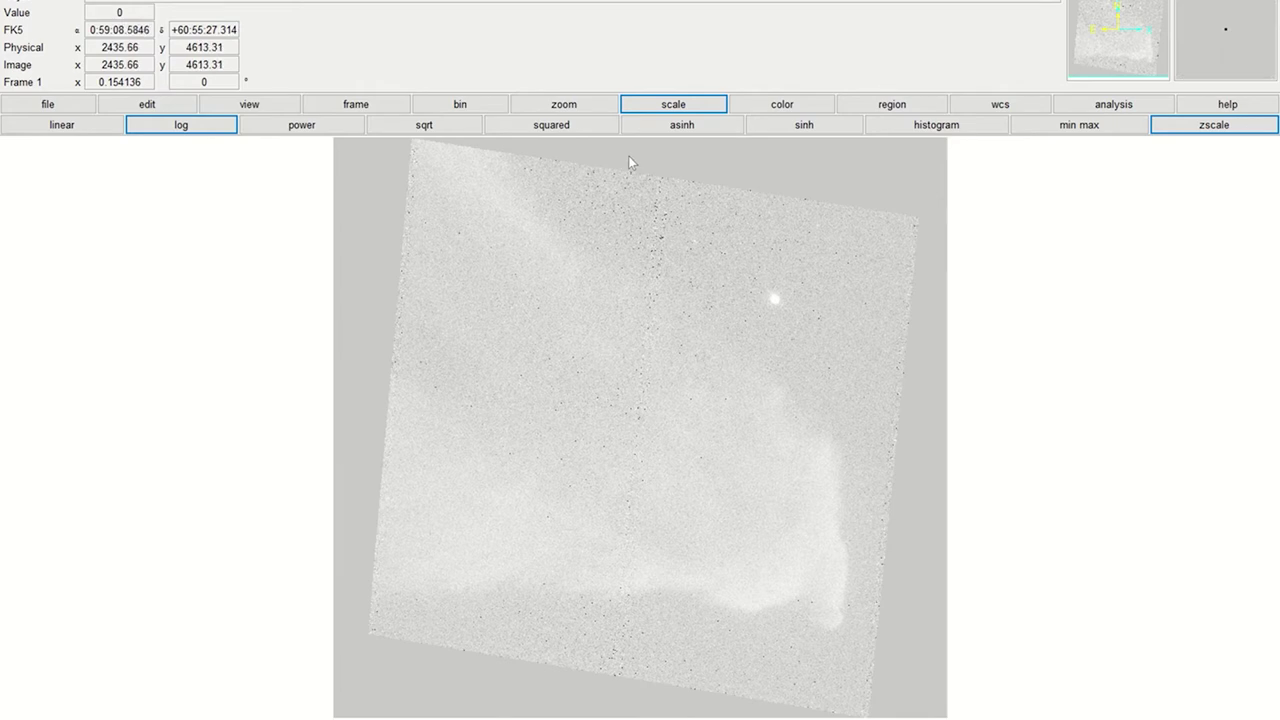
left_click(85, 134)
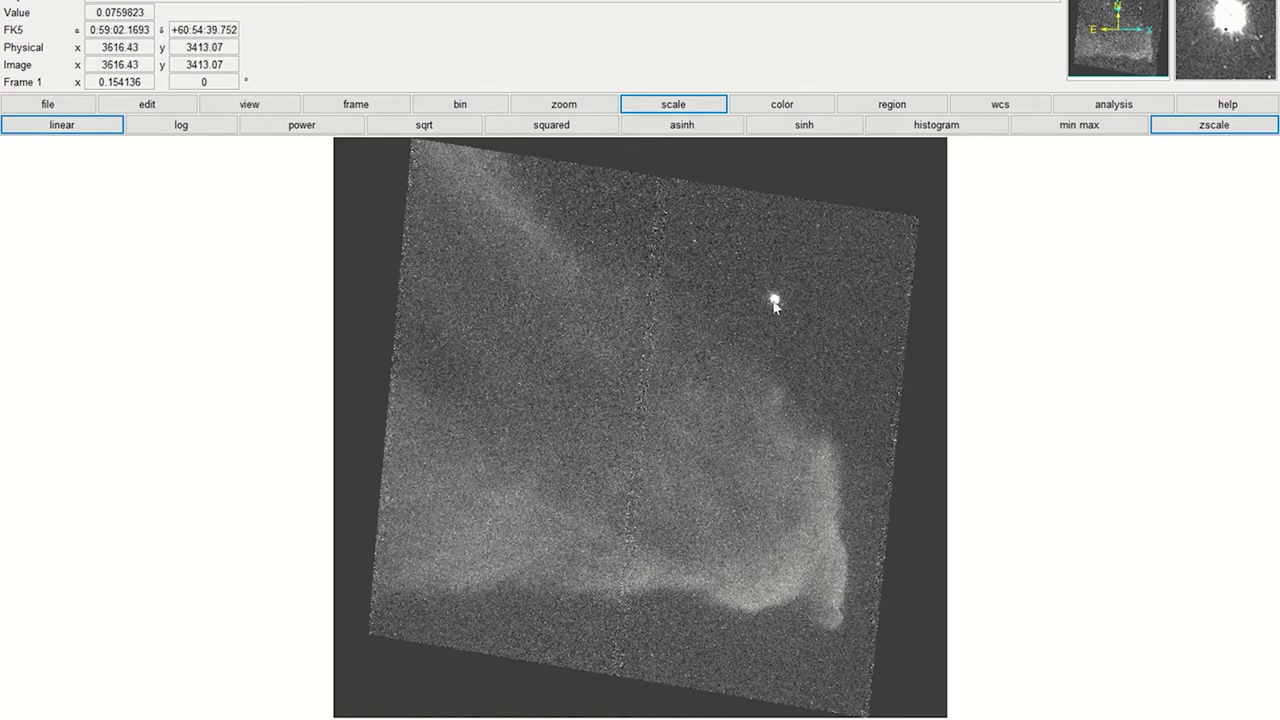
Step: Go through the log, power, sqrt, squared and asinh scalings again with zscale limits, ending on sinh
left_click(190, 124)
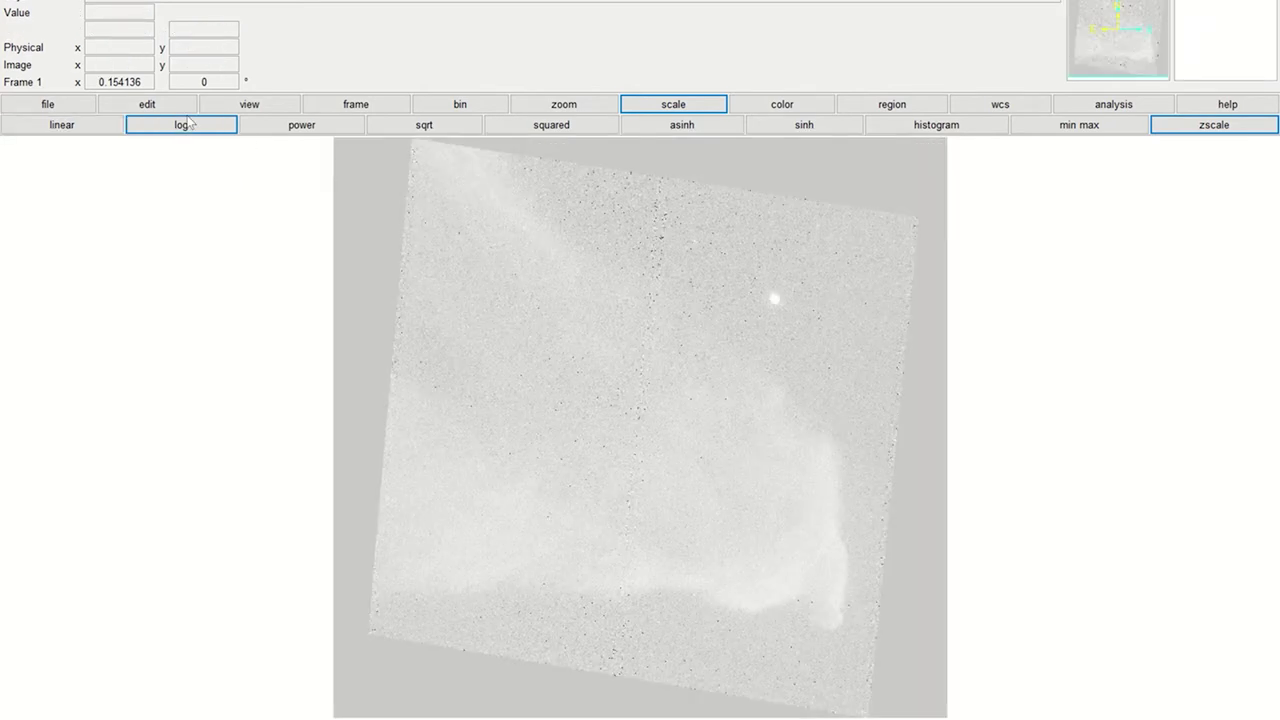
left_click(274, 128)
left_click(418, 125)
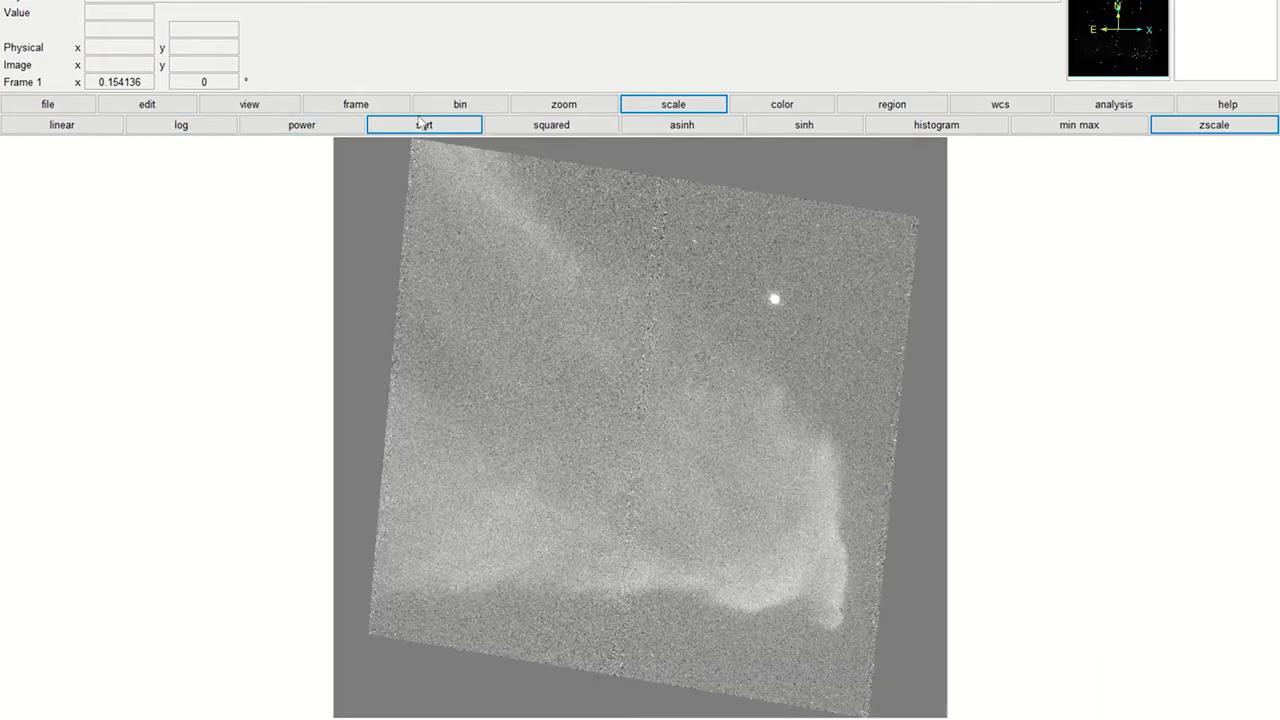
left_click(566, 126)
left_click(678, 126)
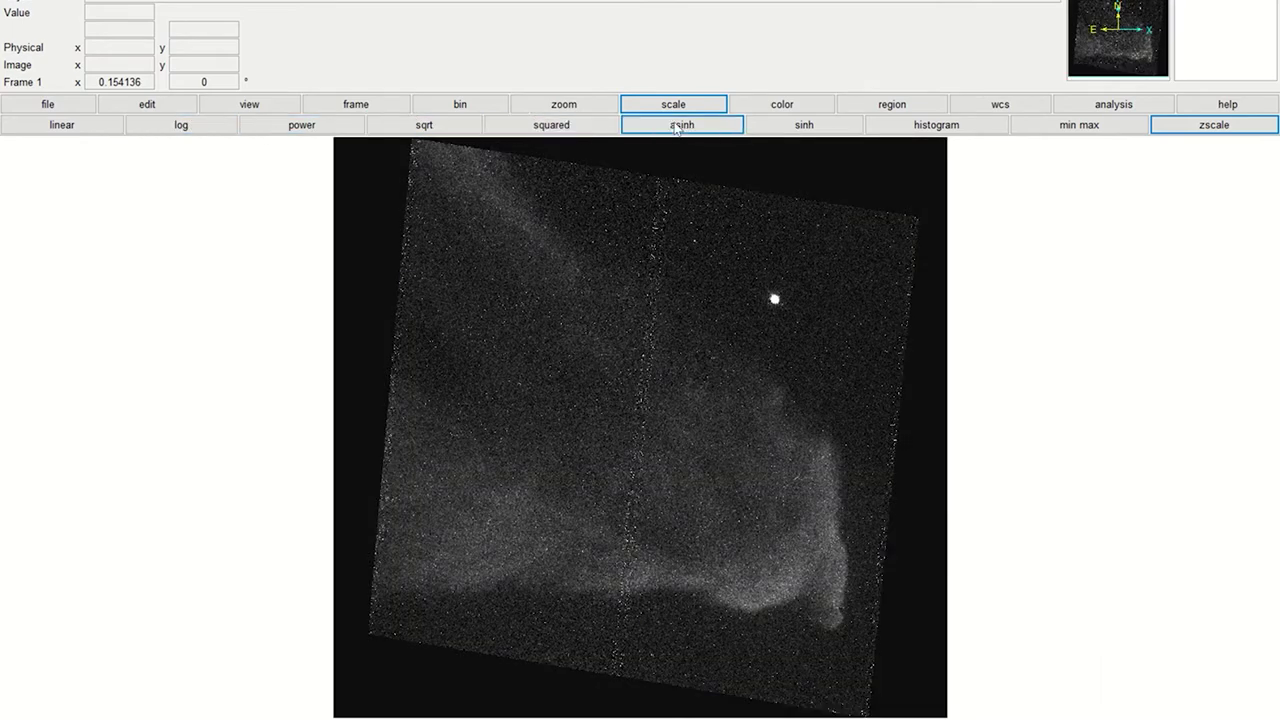
left_click(781, 131)
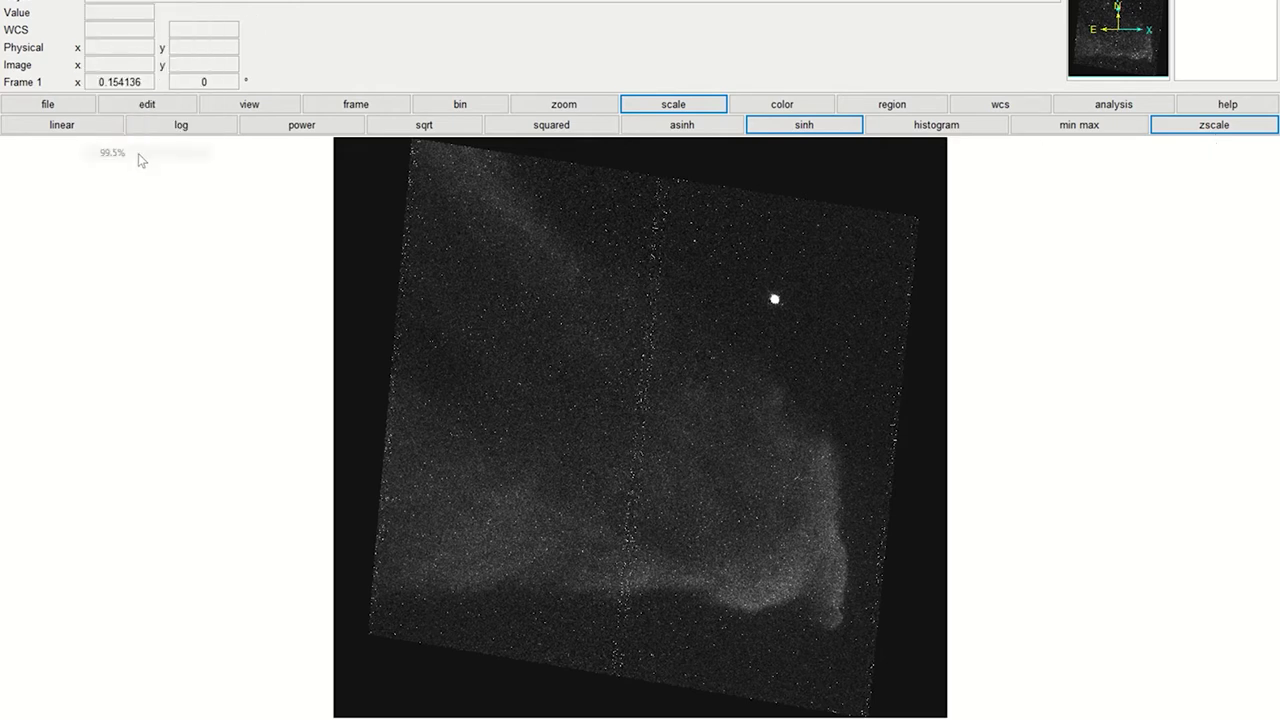
Step: Try the 99.5% and 90% scale limits on the image and return to ZScale
left_click(143, 158)
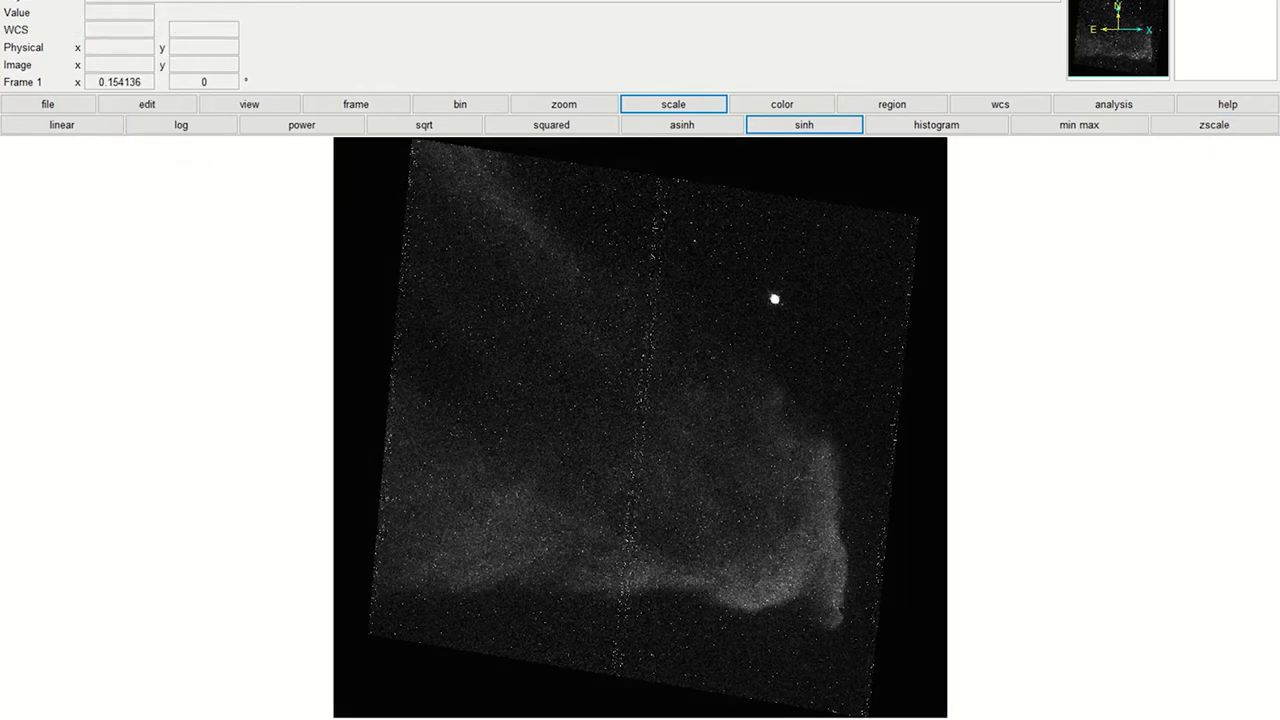
left_click(200, 2)
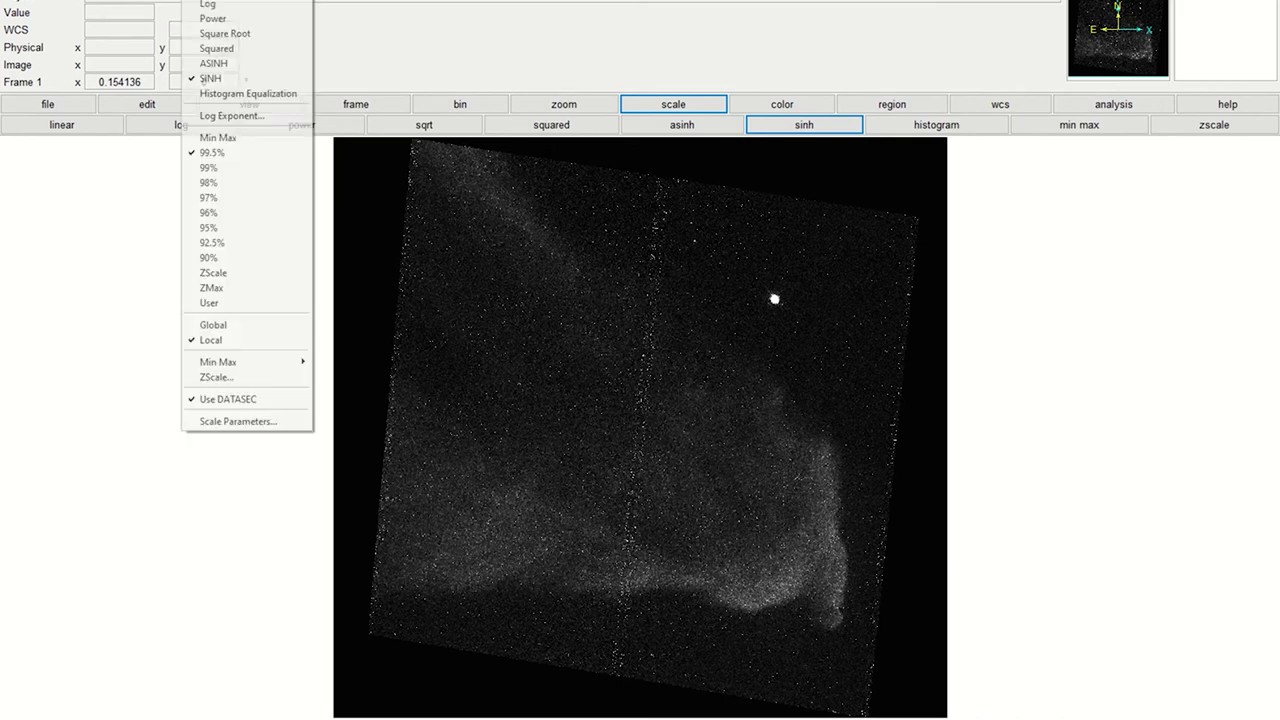
left_click(222, 262)
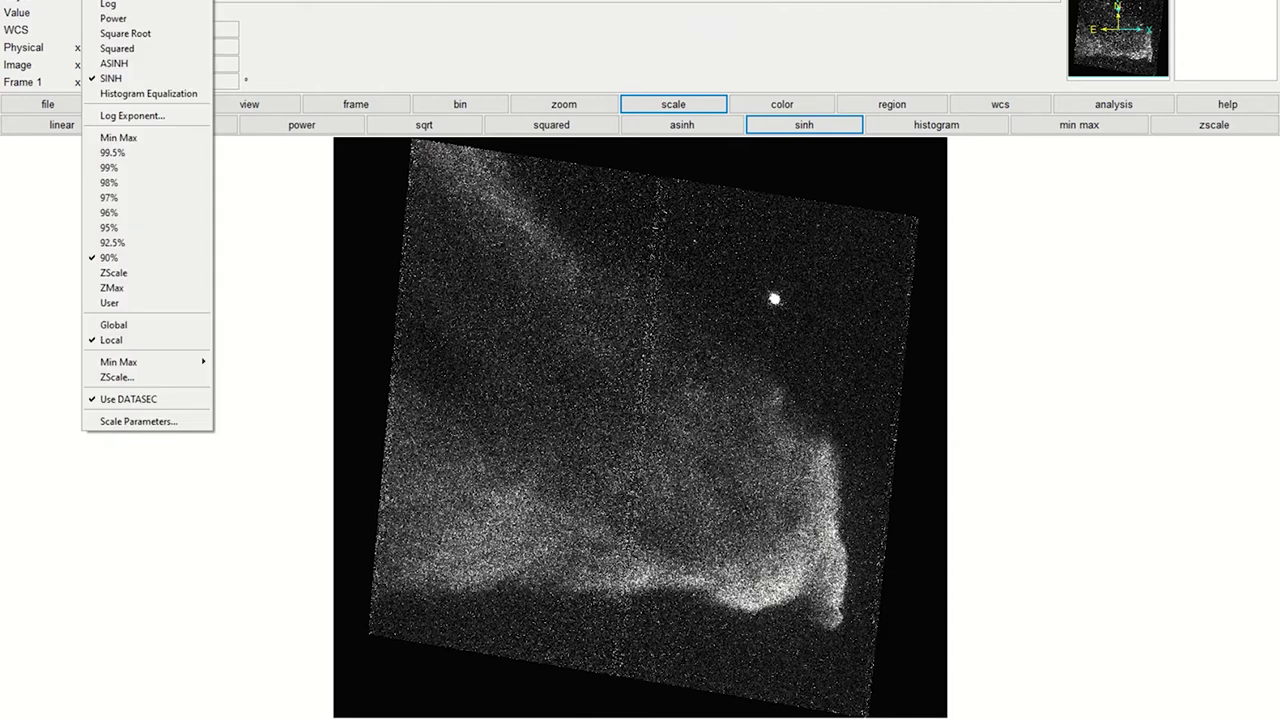
left_click(139, 279)
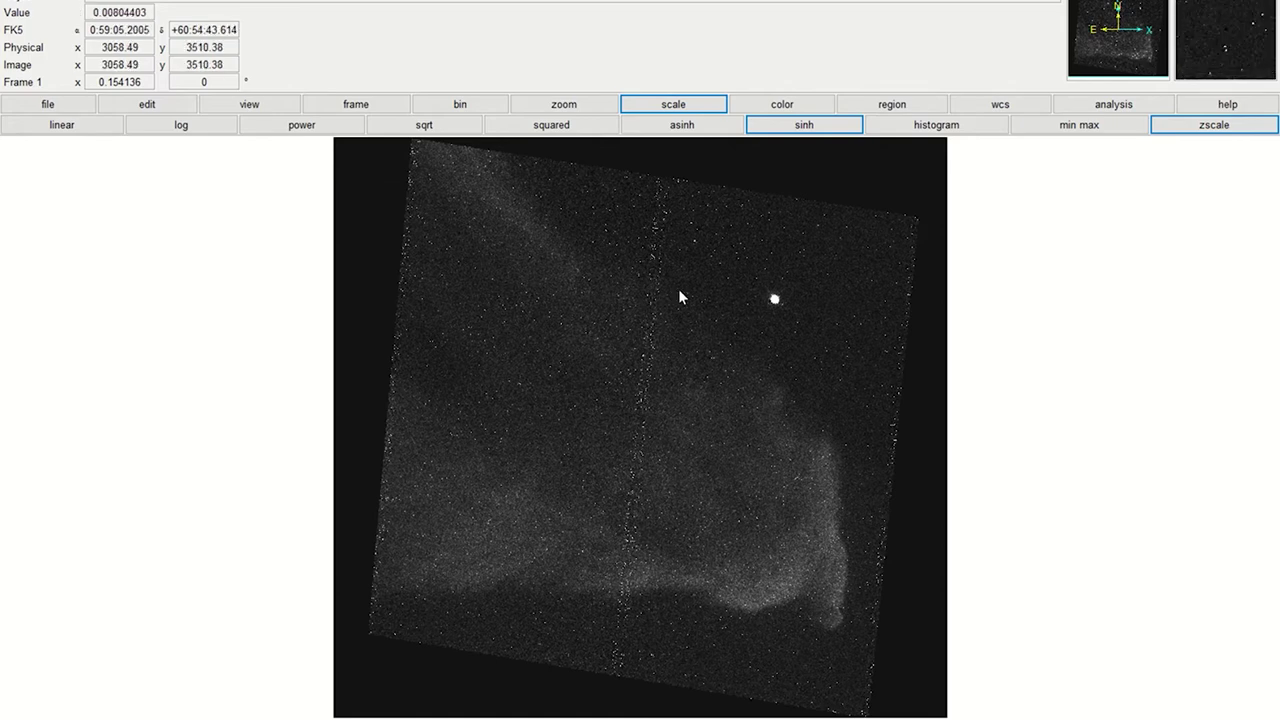
Step: Compare the asinh and sinh scale functions on the nebula image, ending on sinh
left_click(700, 126)
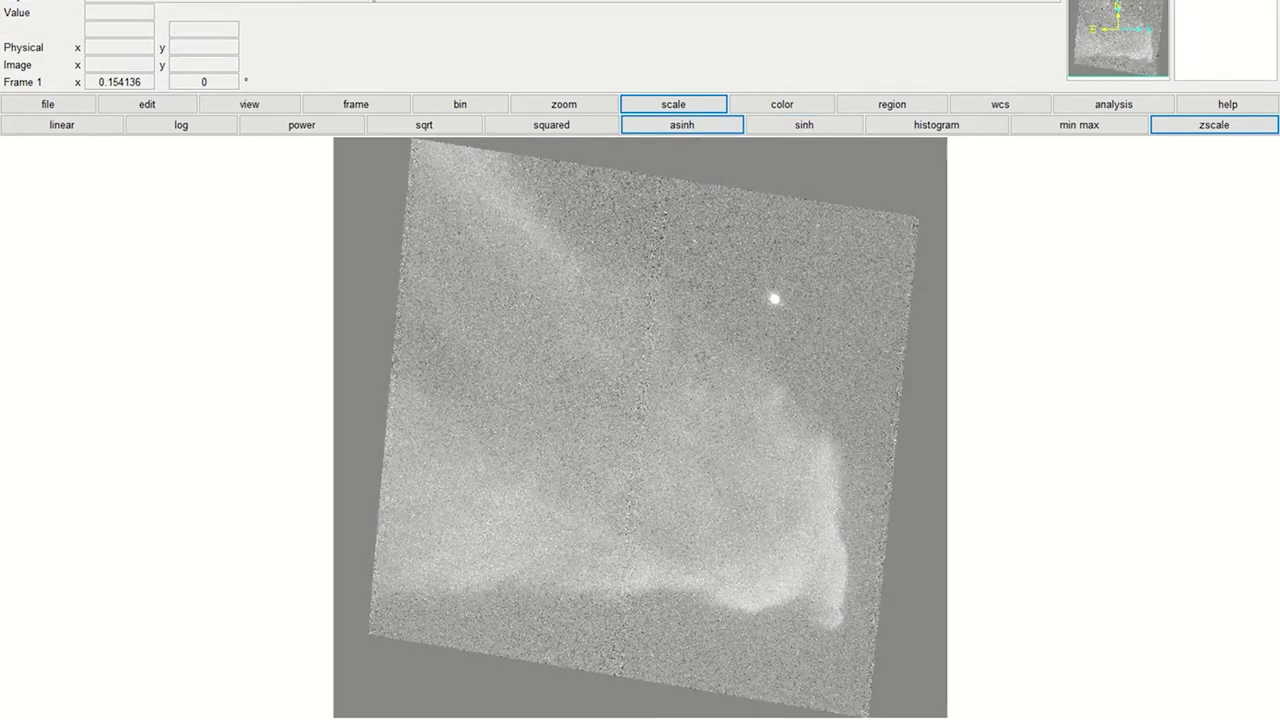
key("alt+h")
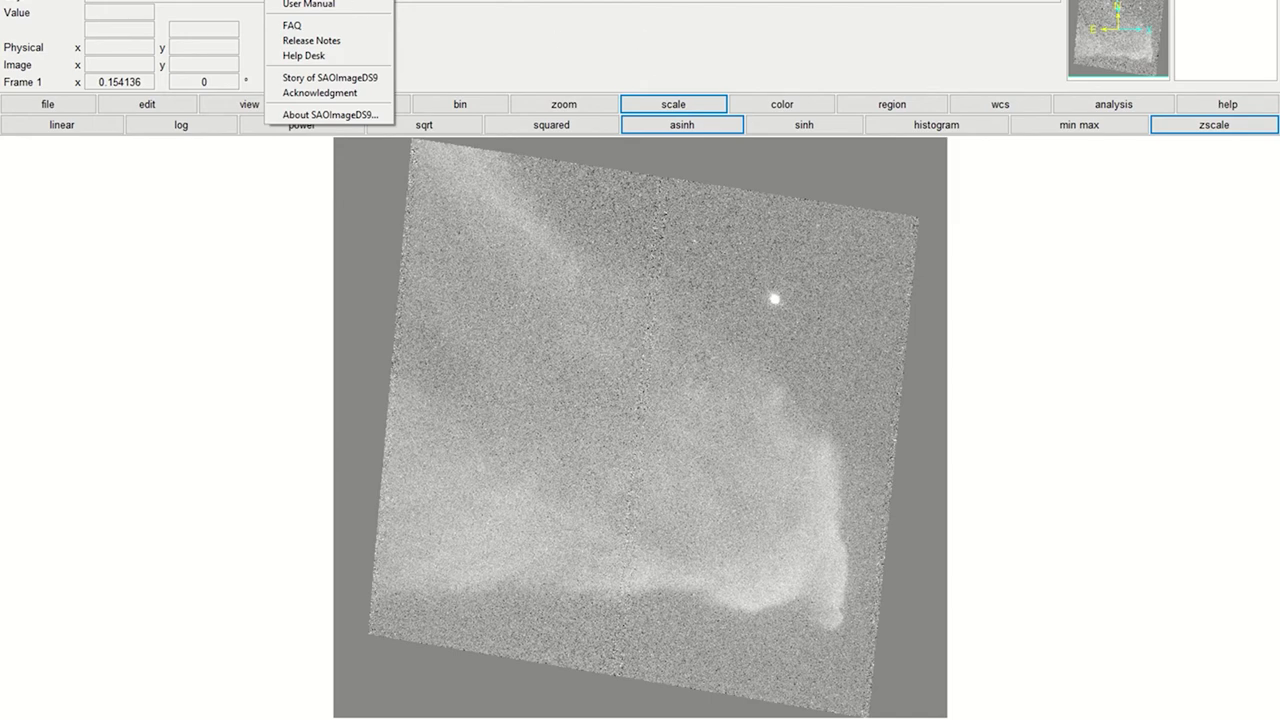
key("Escape")
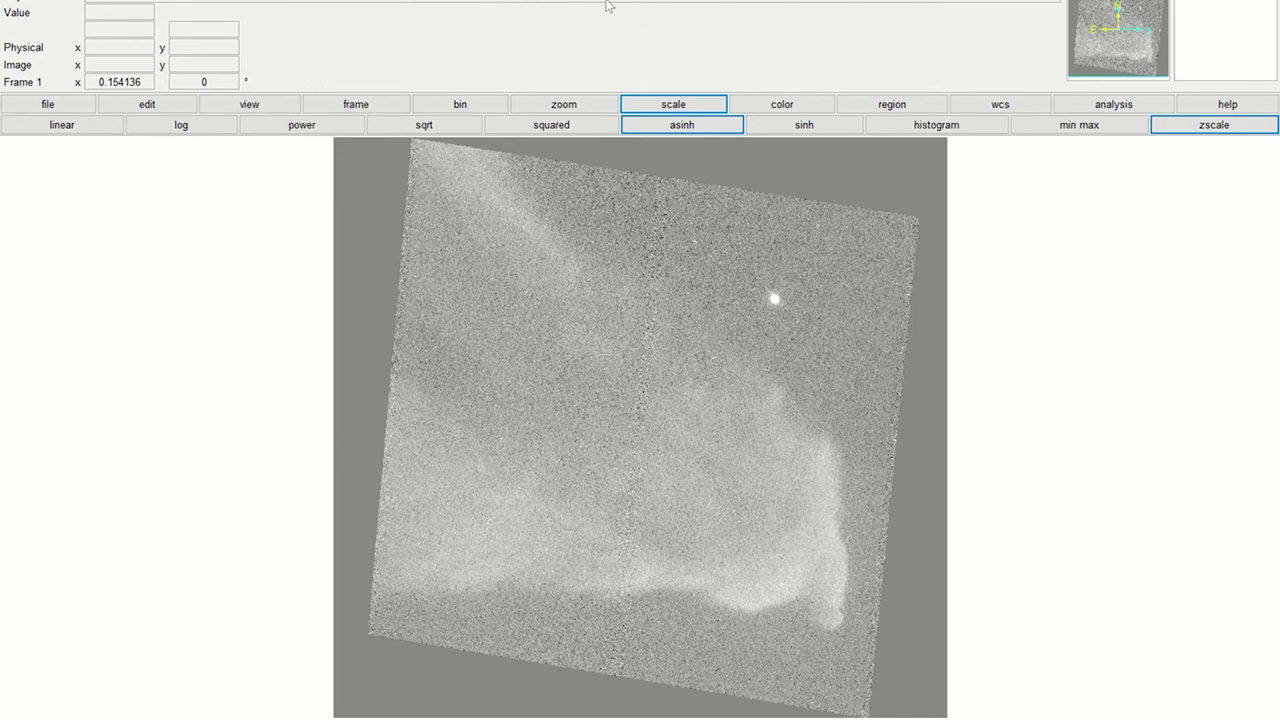
left_click(801, 127)
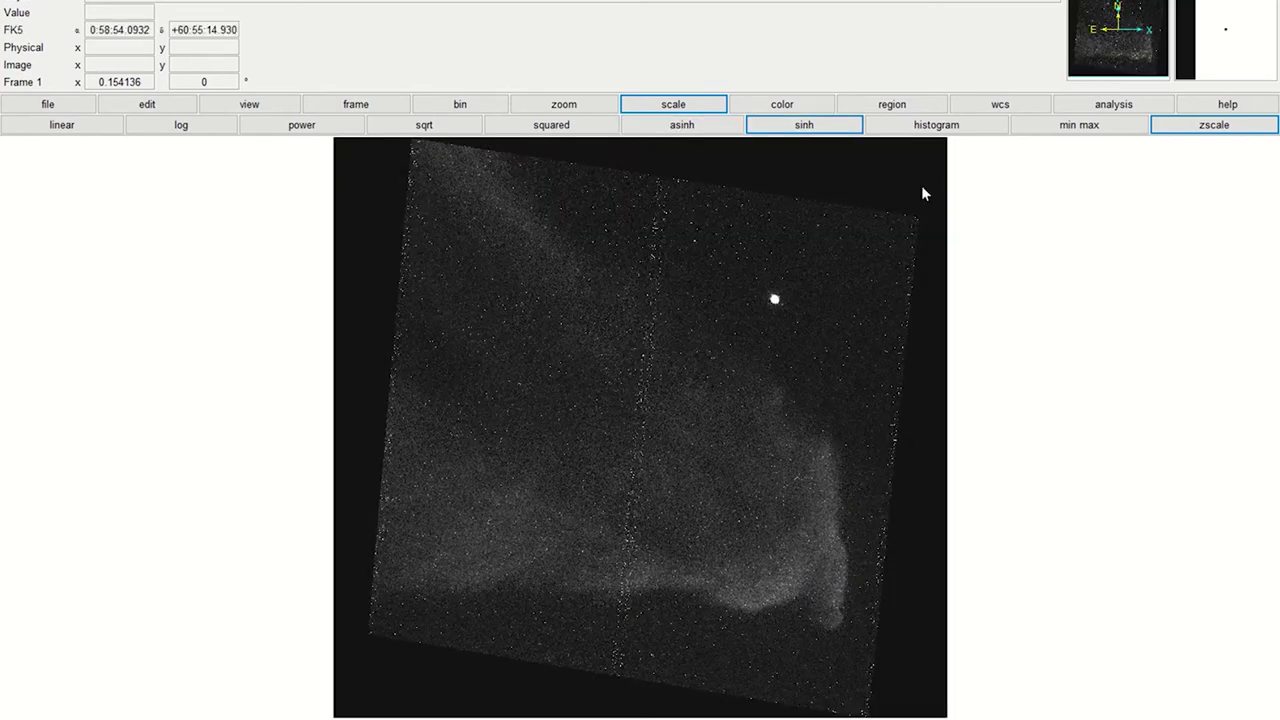
left_click(700, 126)
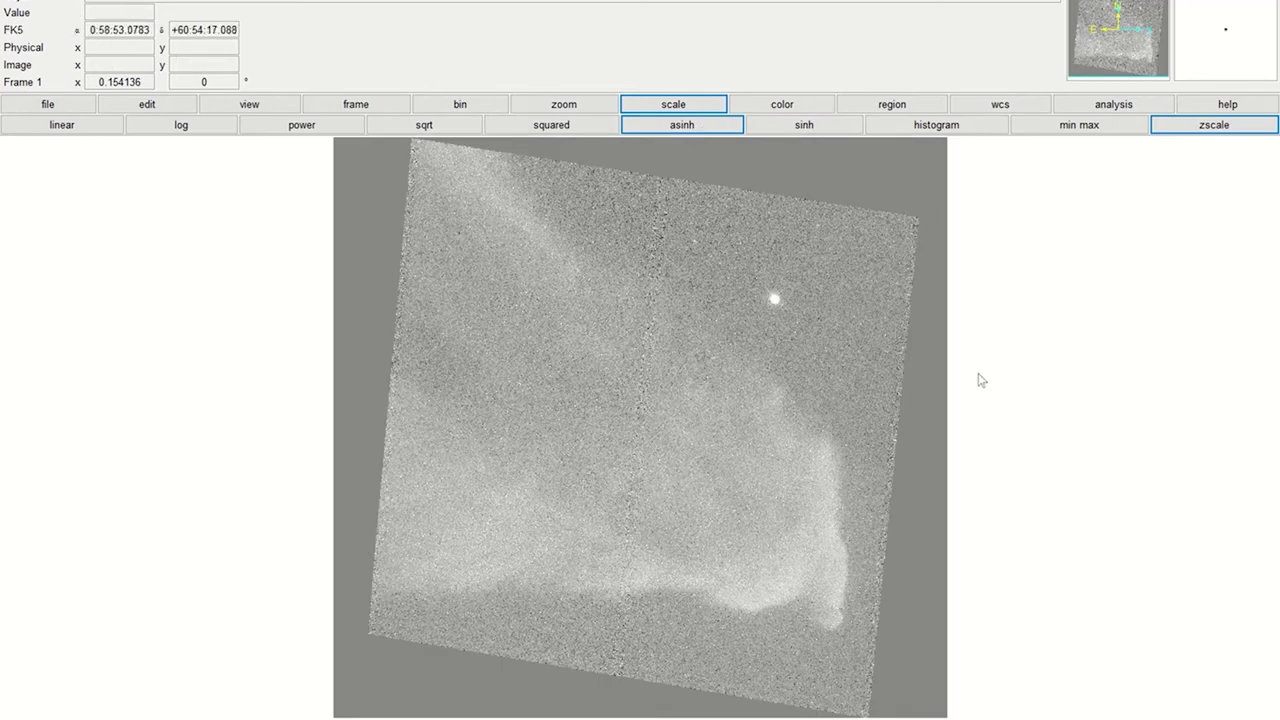
left_click(796, 125)
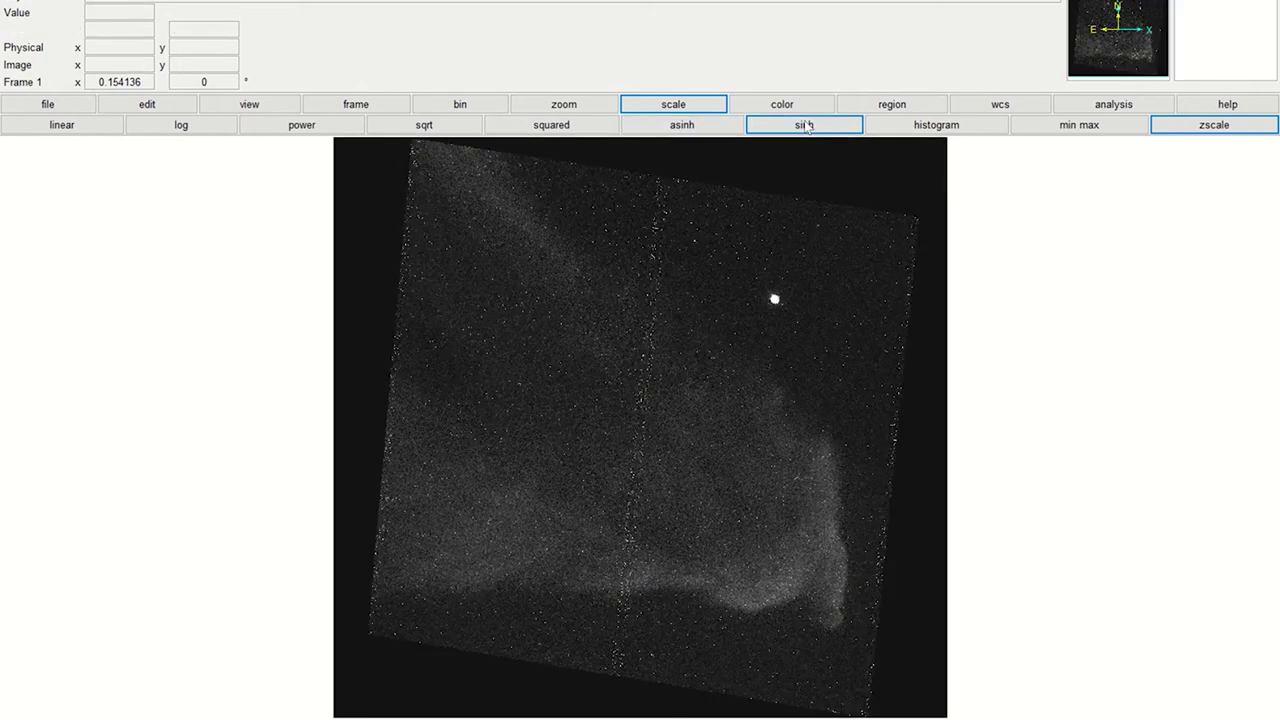
left_click(665, 125)
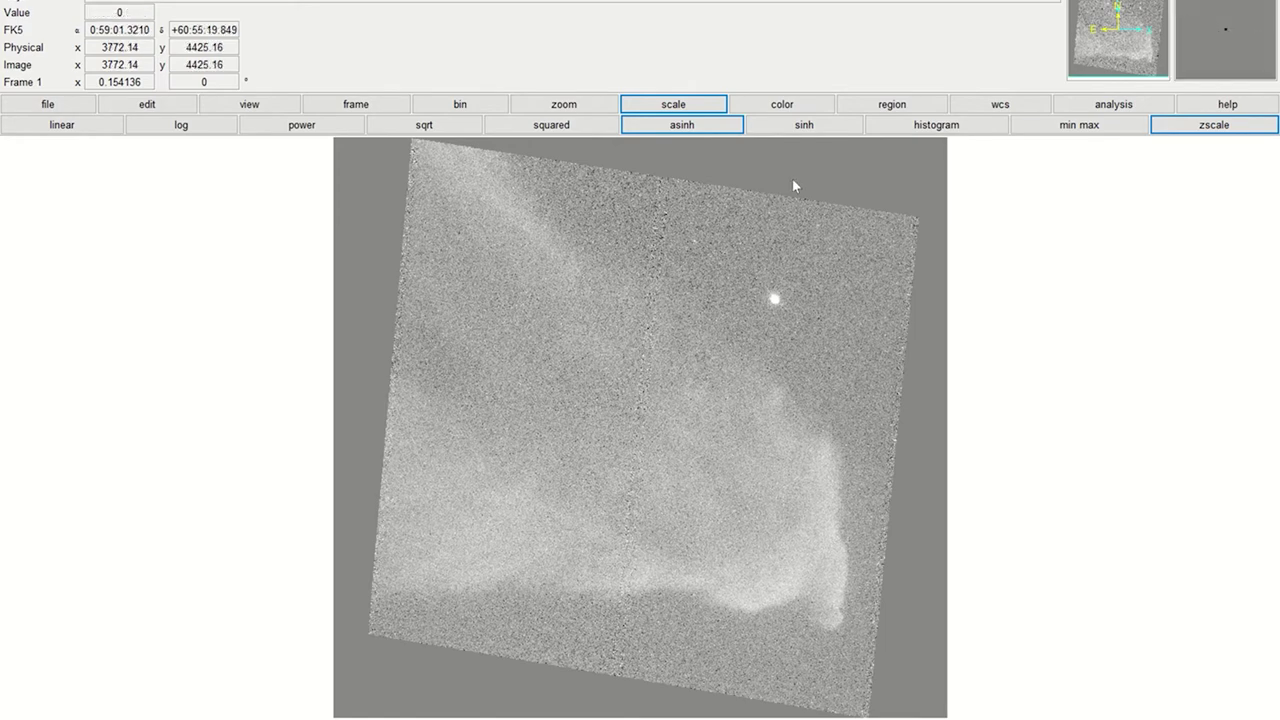
left_click(800, 128)
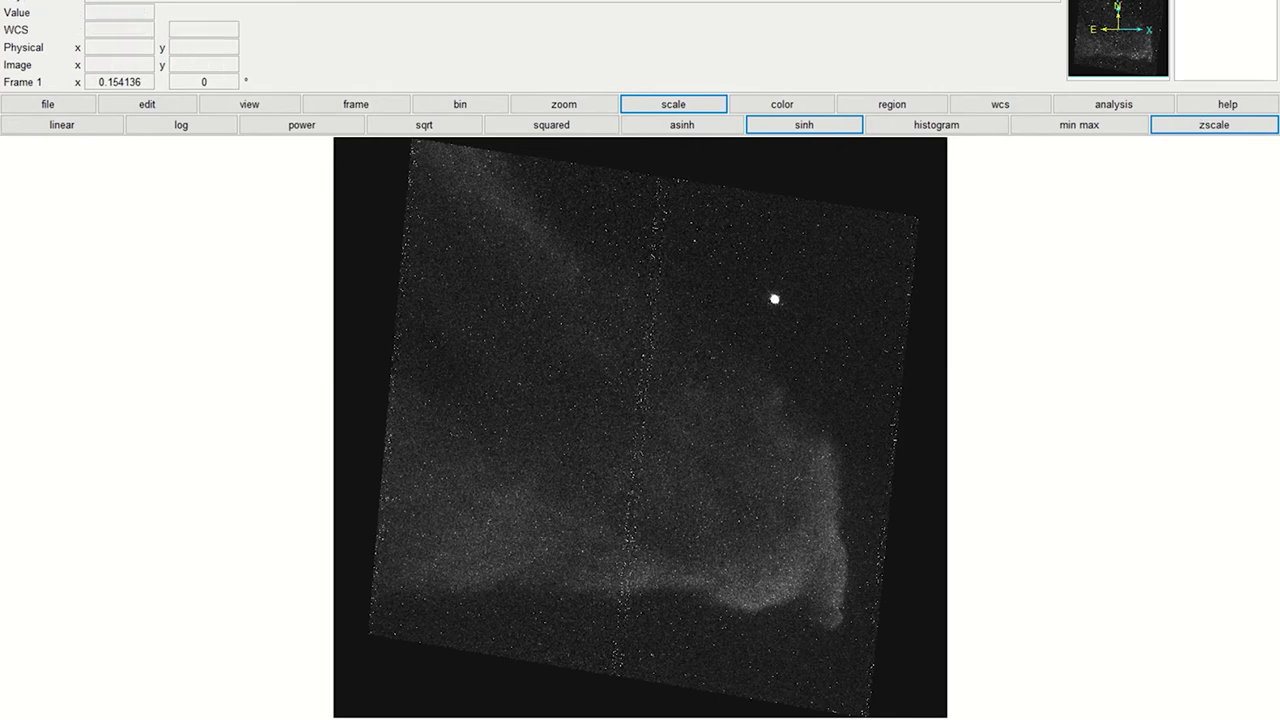
Step: Start a TIFF export of the image and show all file types in the save dialog
left_click(47, 104)
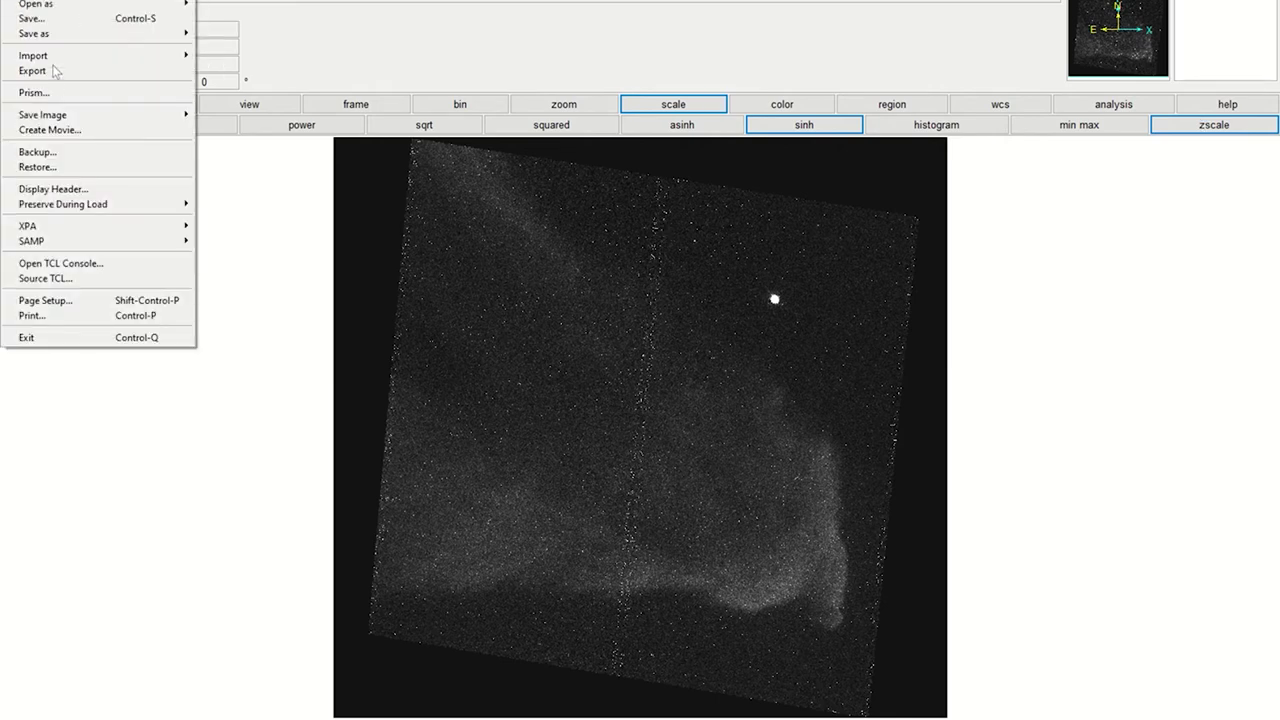
mouse_move(55, 70)
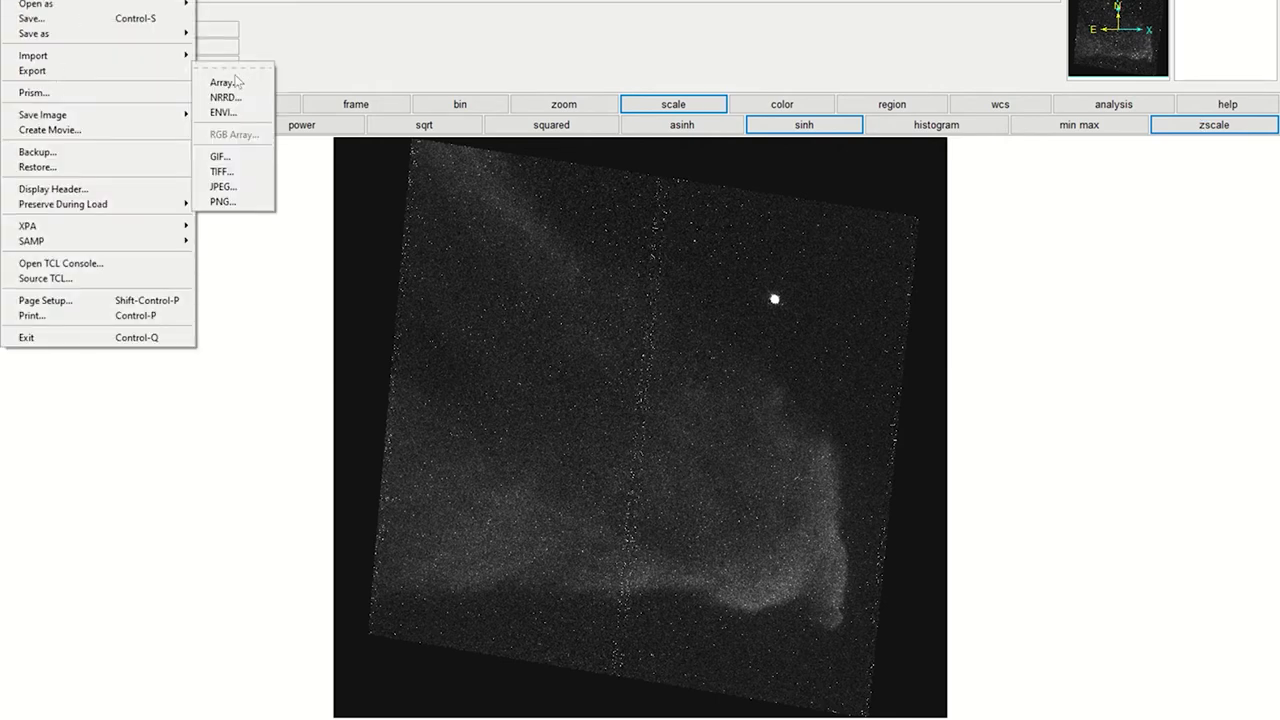
left_click(220, 171)
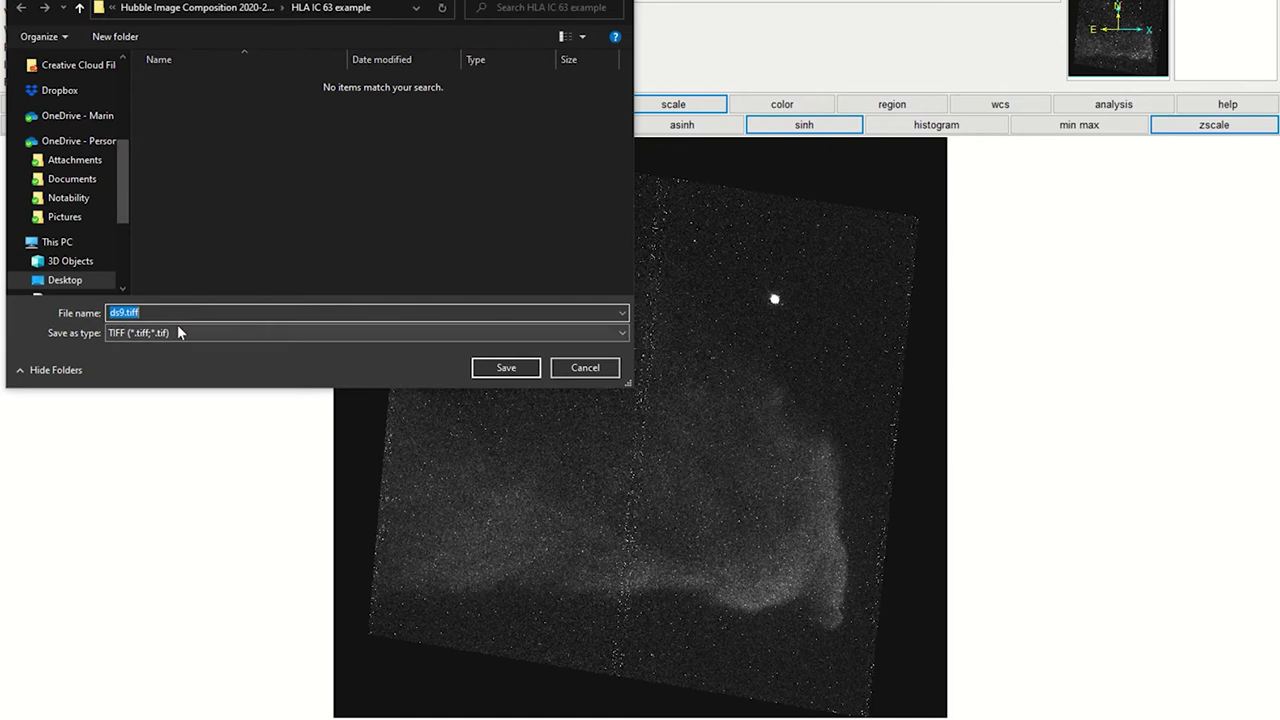
left_click(180, 333)
left_click(163, 360)
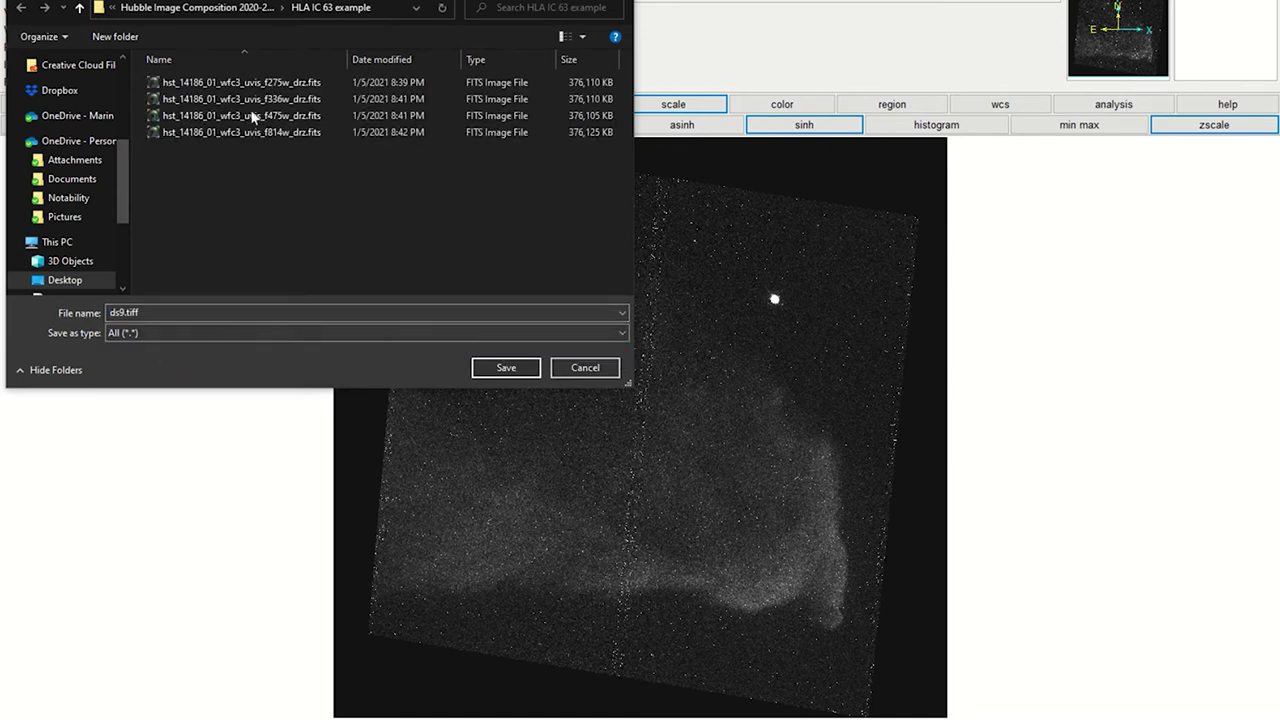
Step: Save the export as 275.TIFF in the HLA IC 63 example folder with compression set to None
left_click(273, 84)
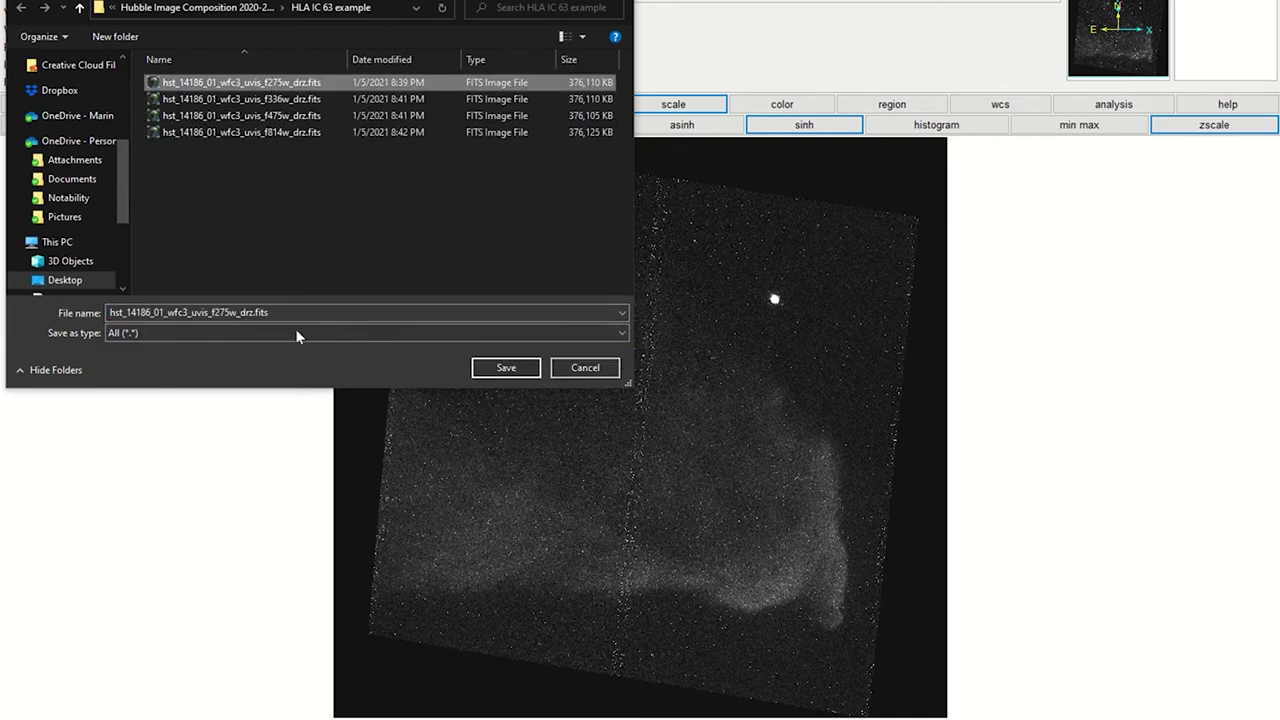
left_click(252, 312)
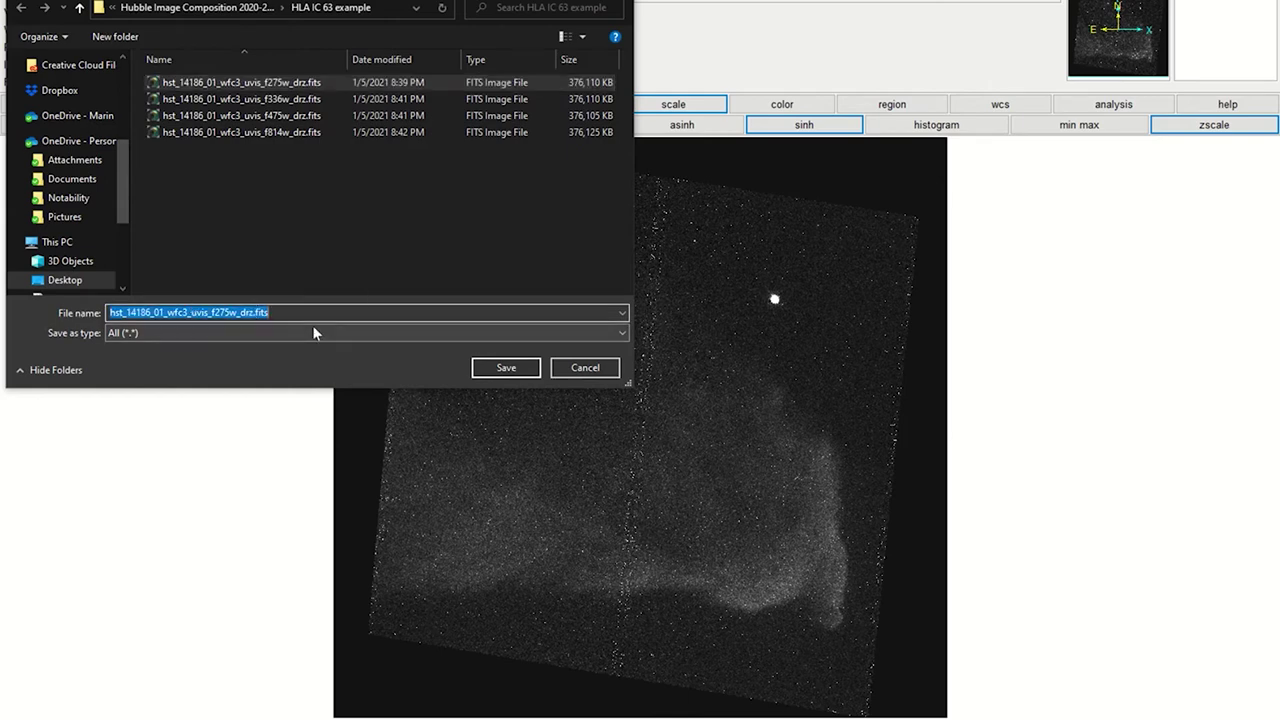
key("BackSpace")
type("275.TIFF")
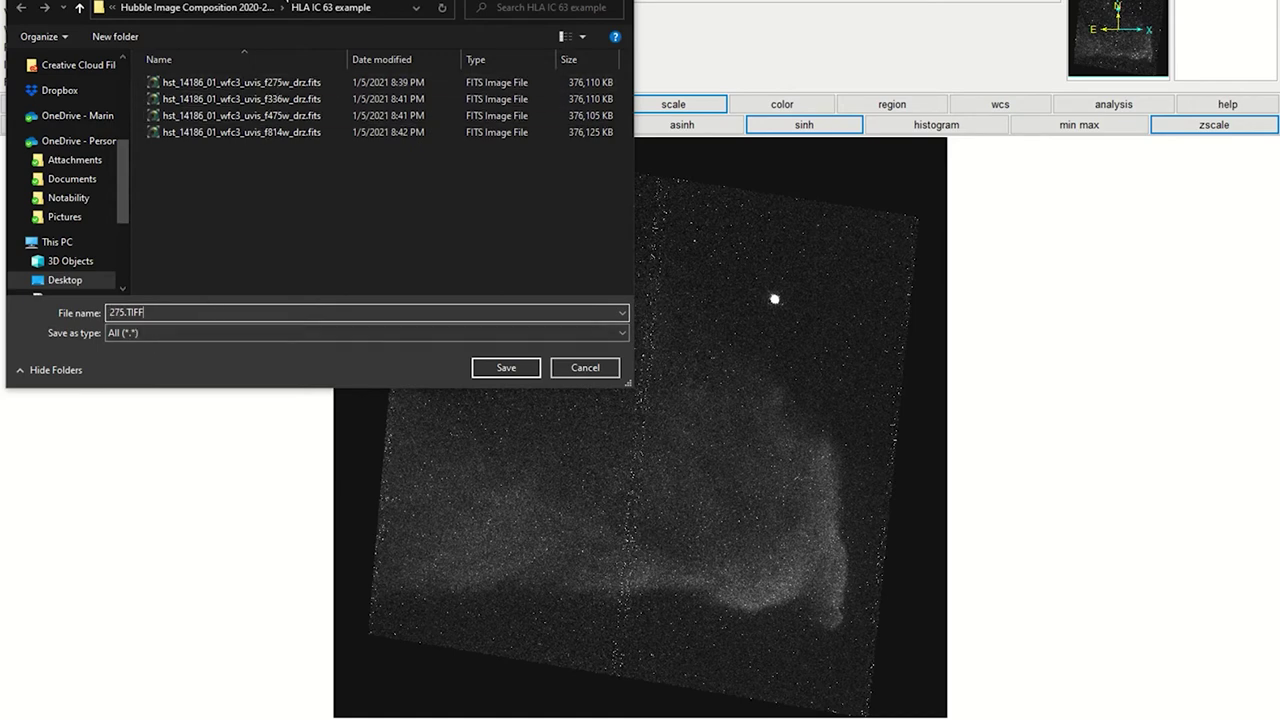
left_click_drag(262, 58, 312, 156)
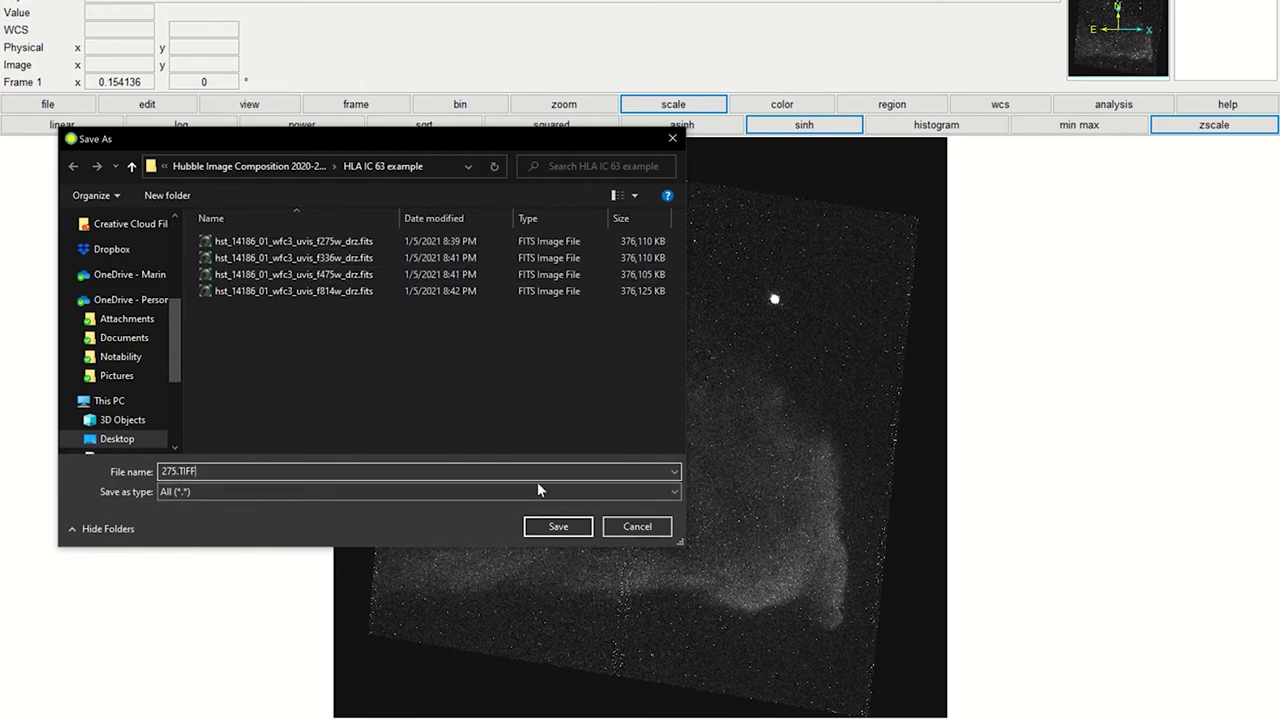
left_click(560, 527)
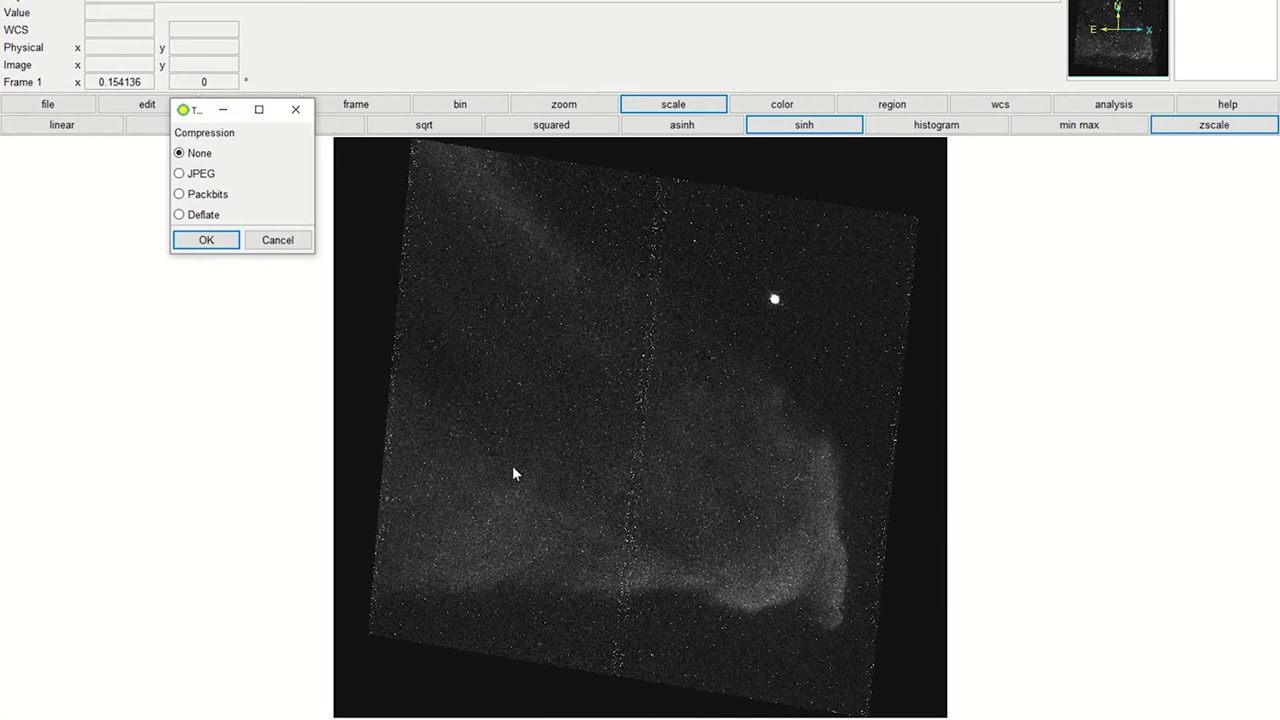
left_click(205, 244)
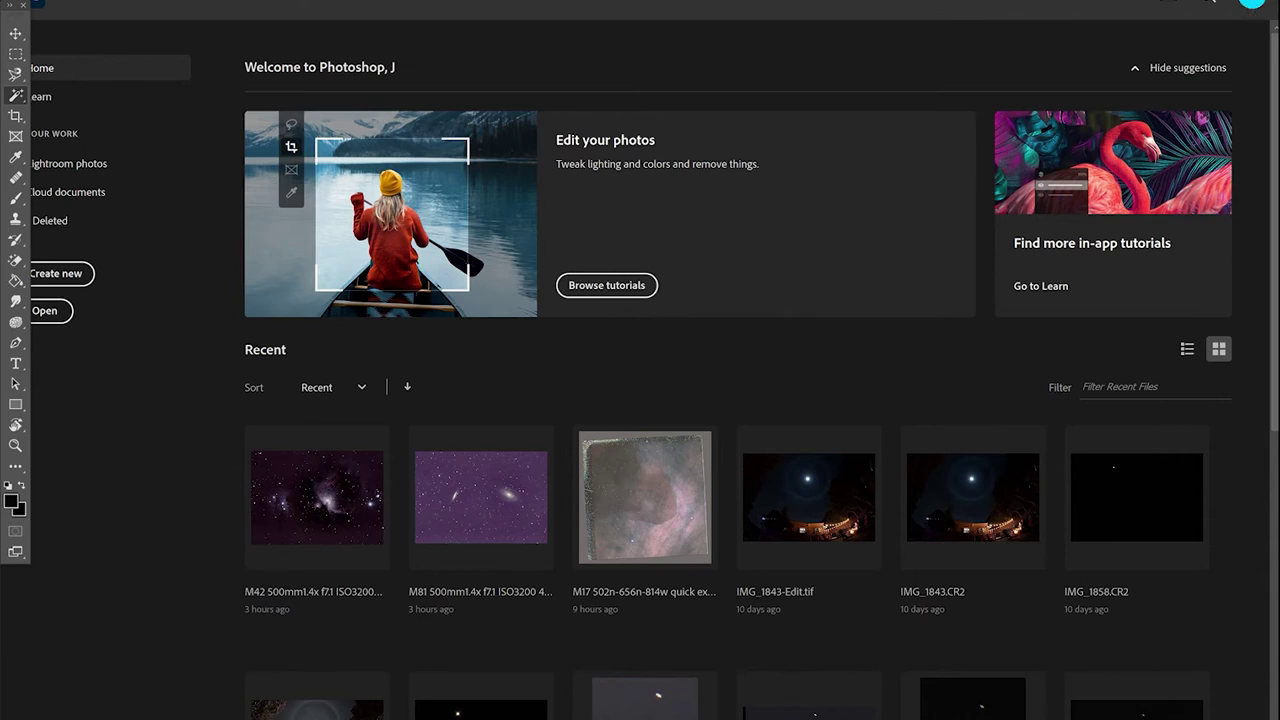
Step: Switch to Photoshop and check its version information
left_click(395, 1)
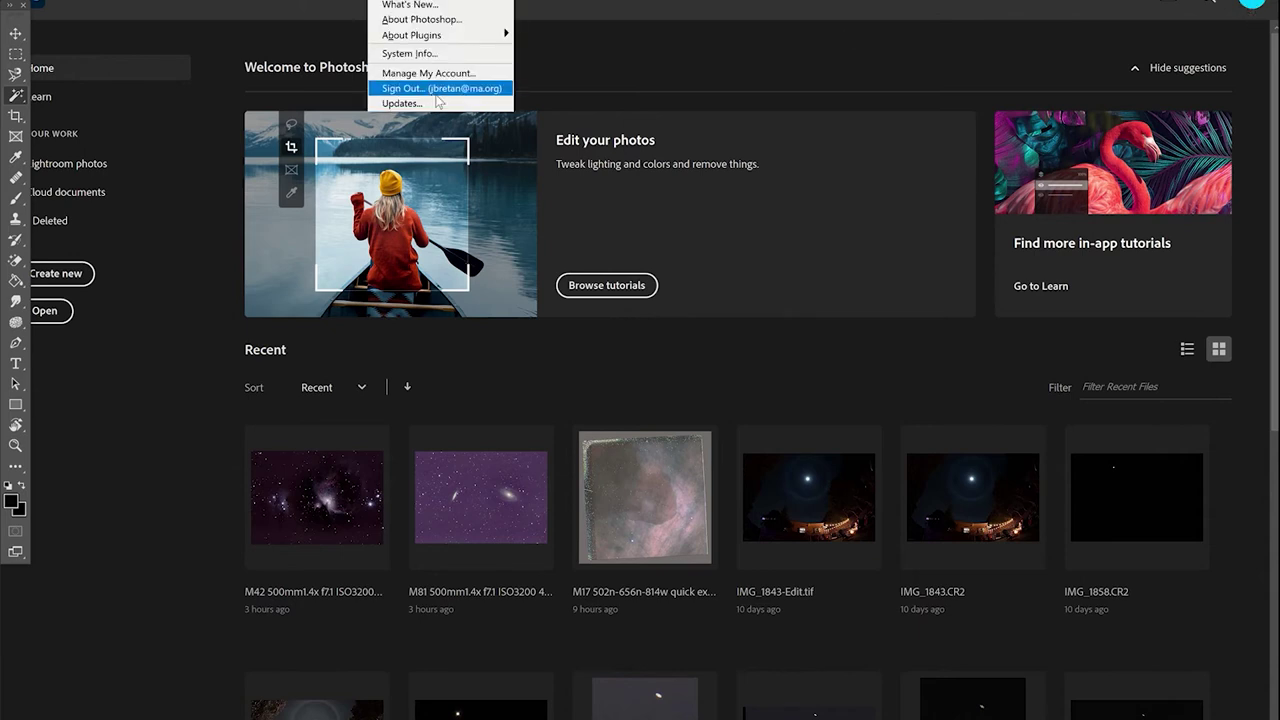
left_click(428, 20)
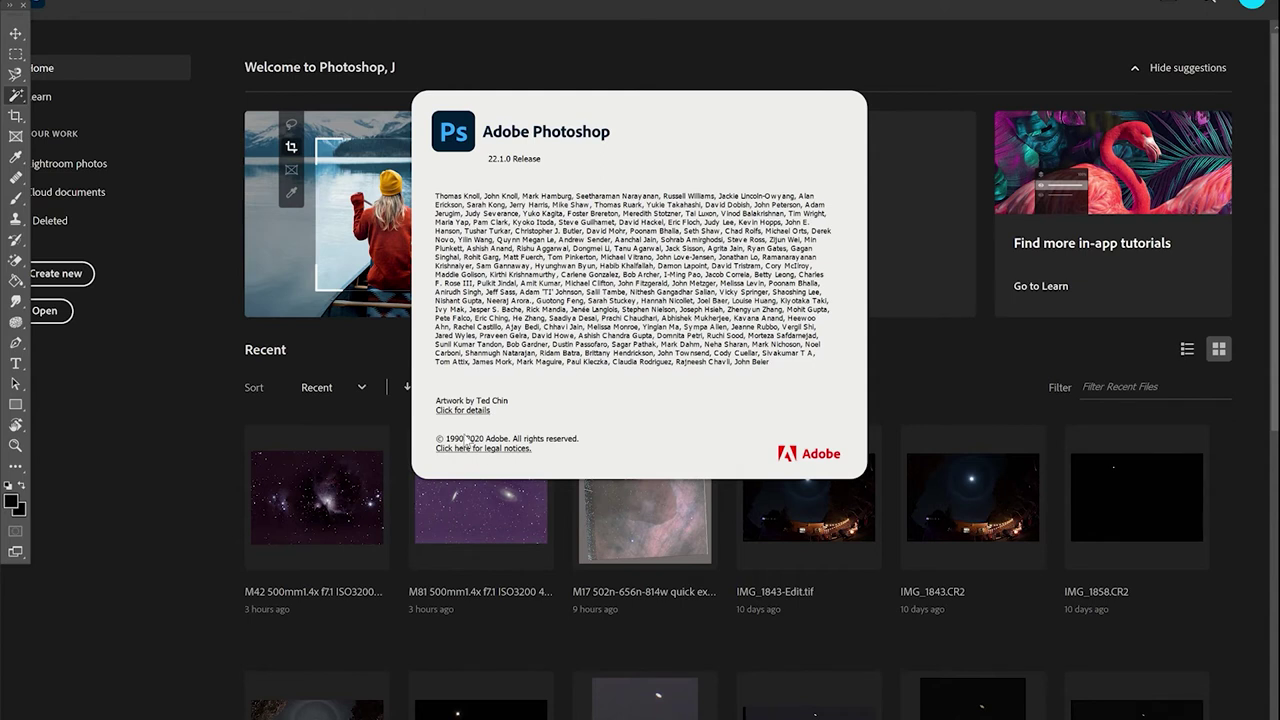
left_click(499, 36)
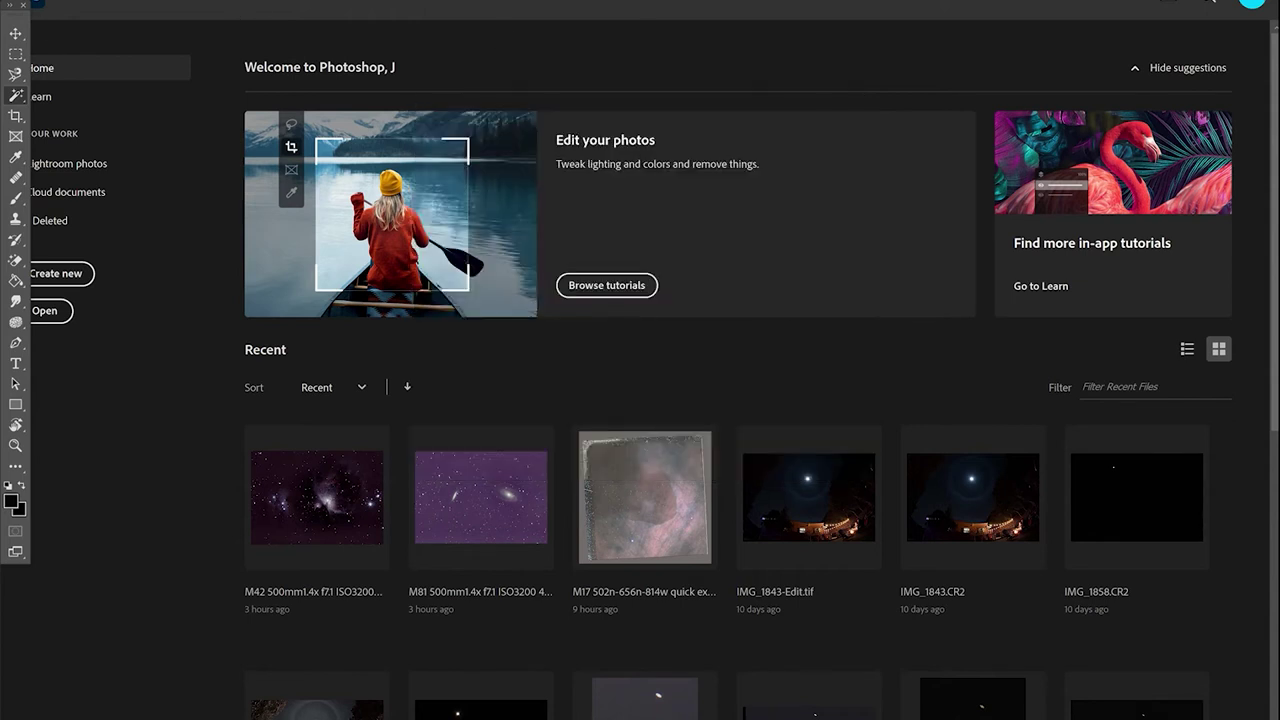
Step: Load 275.TIFF, 336.TIFF and 814.TIFF from the HLA IC 63 example folder as layers of one stack, leaving out 475.TIFF
key("alt+f")
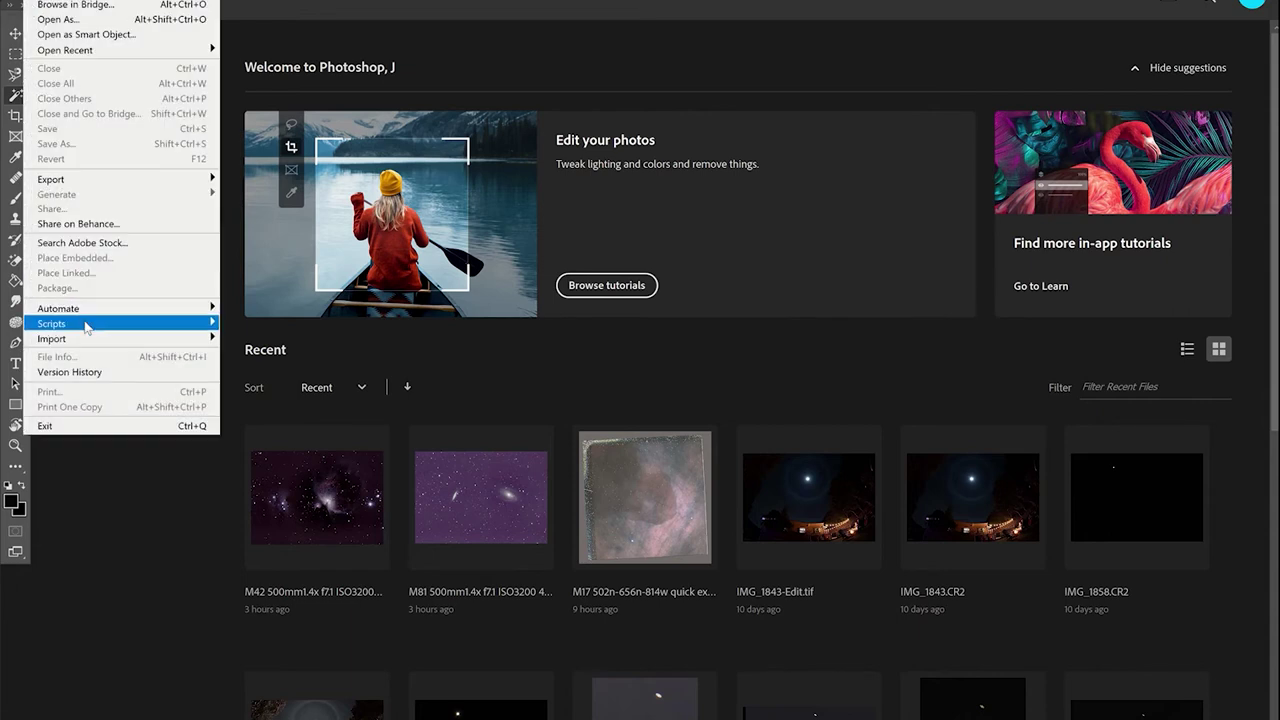
mouse_move(86, 325)
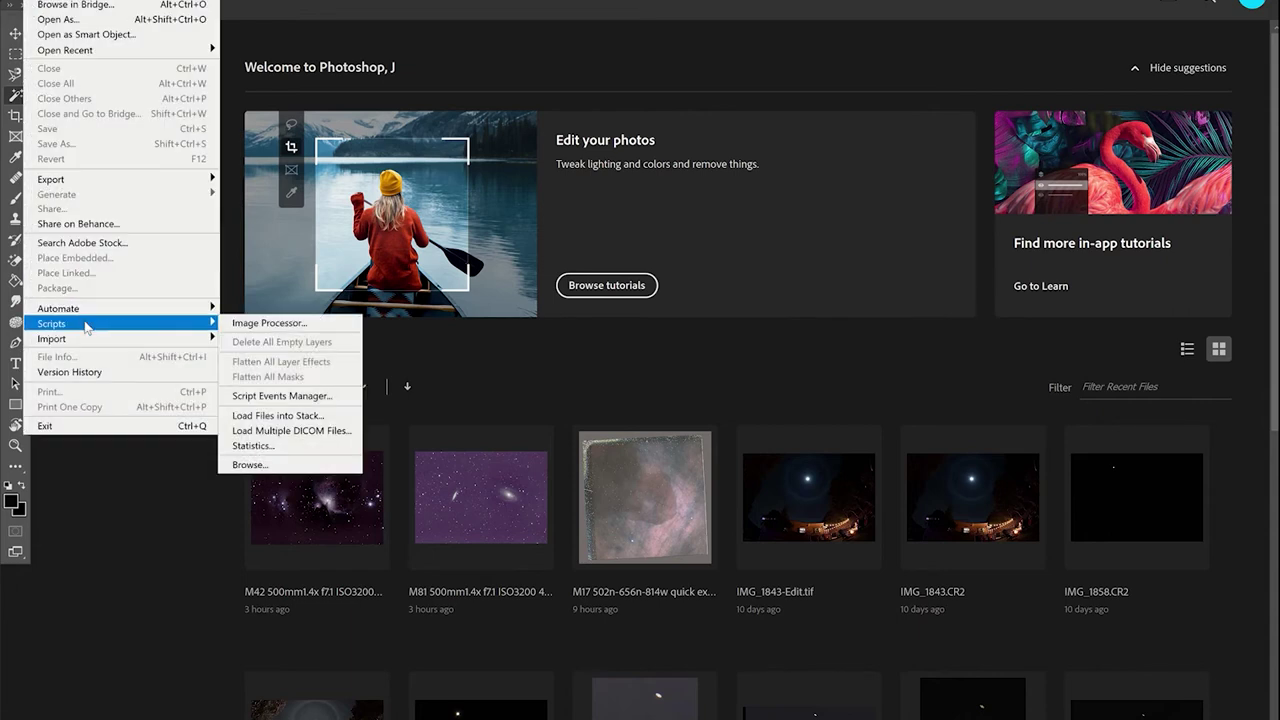
left_click(262, 417)
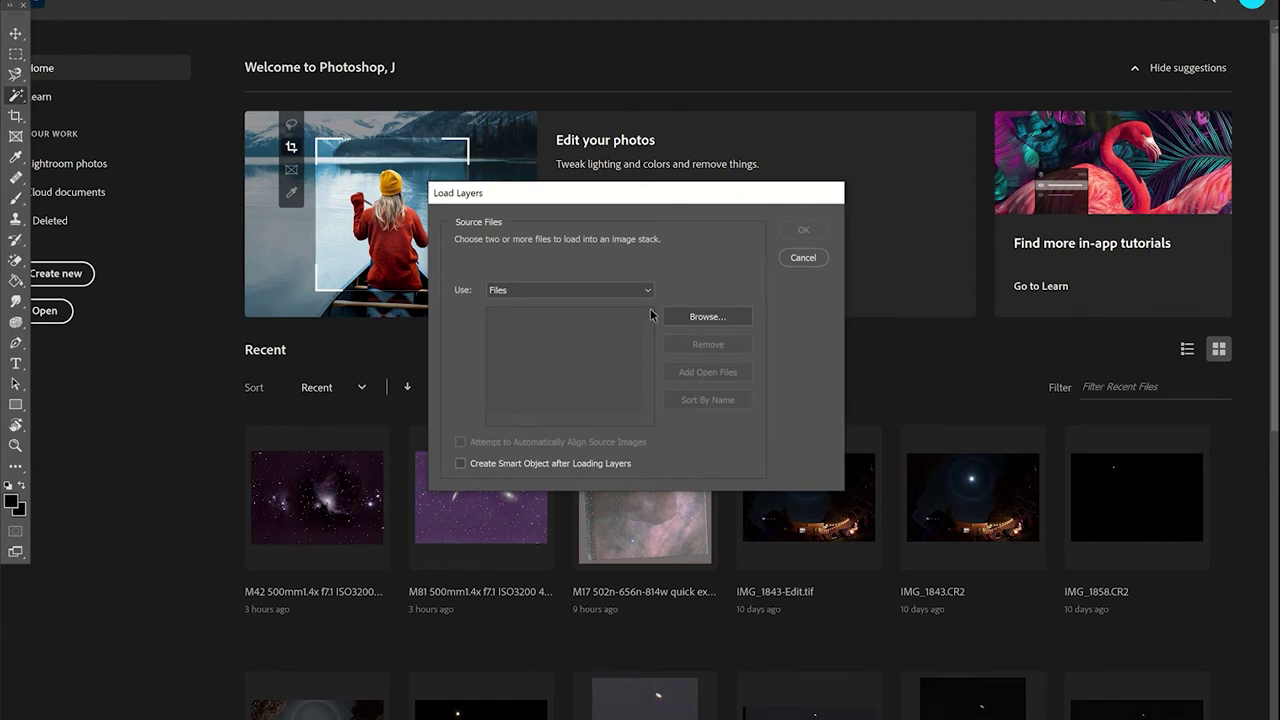
left_click(708, 317)
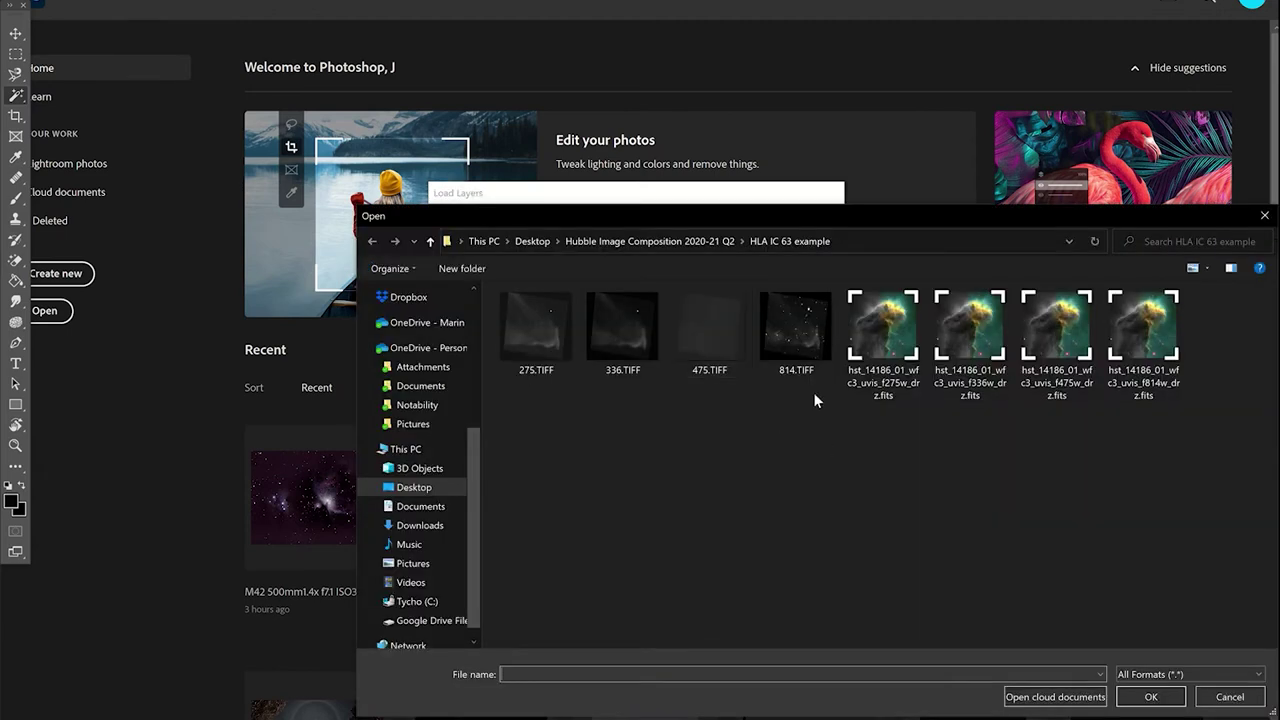
left_click(903, 364)
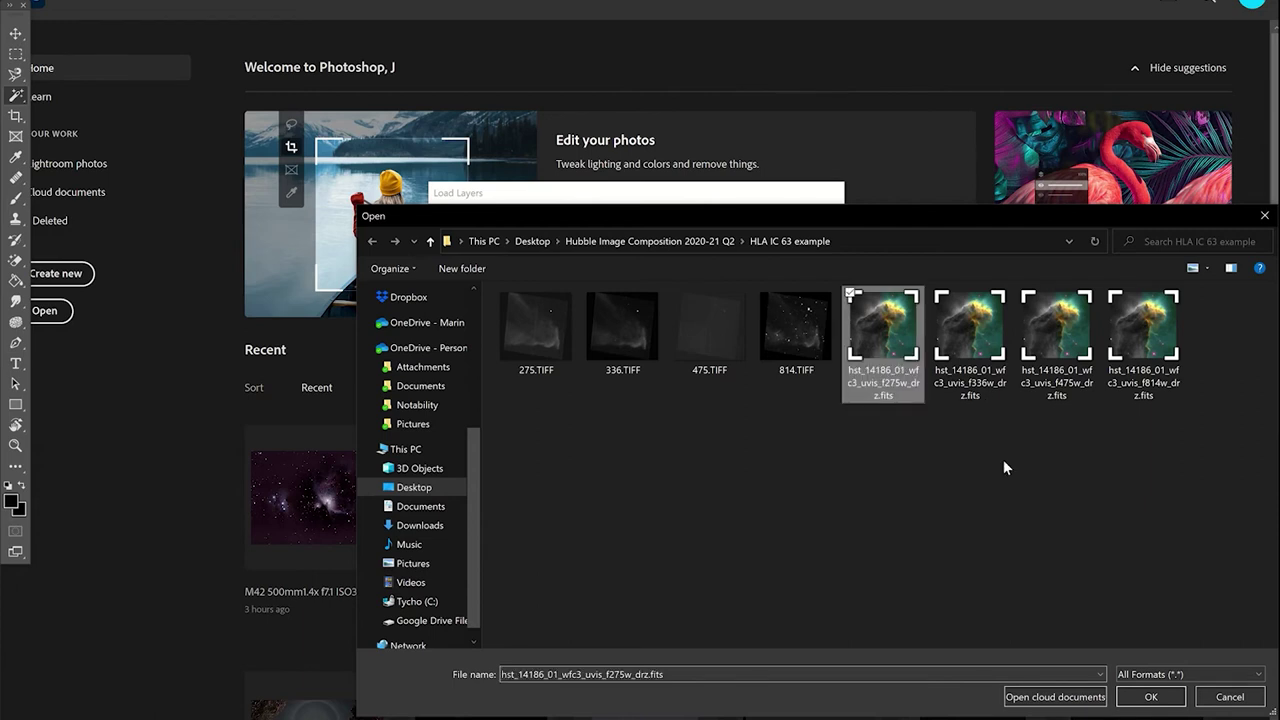
left_click(793, 531)
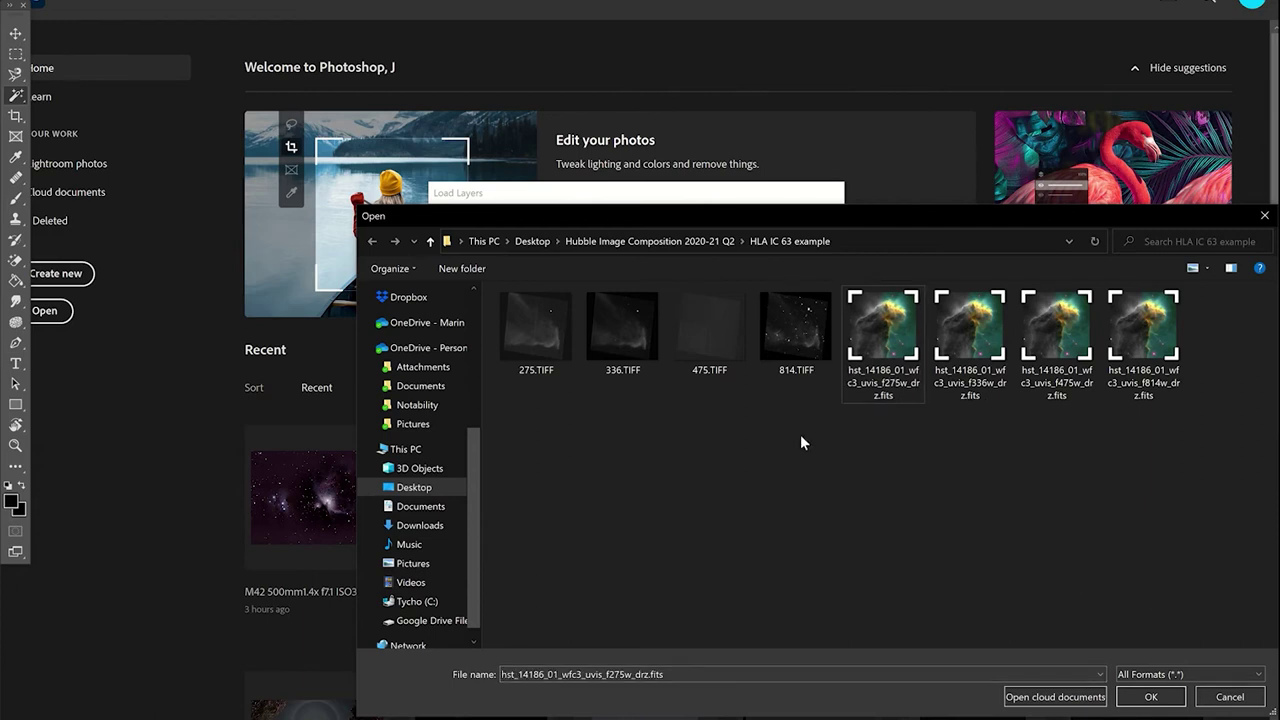
left_click_drag(800, 436, 496, 286)
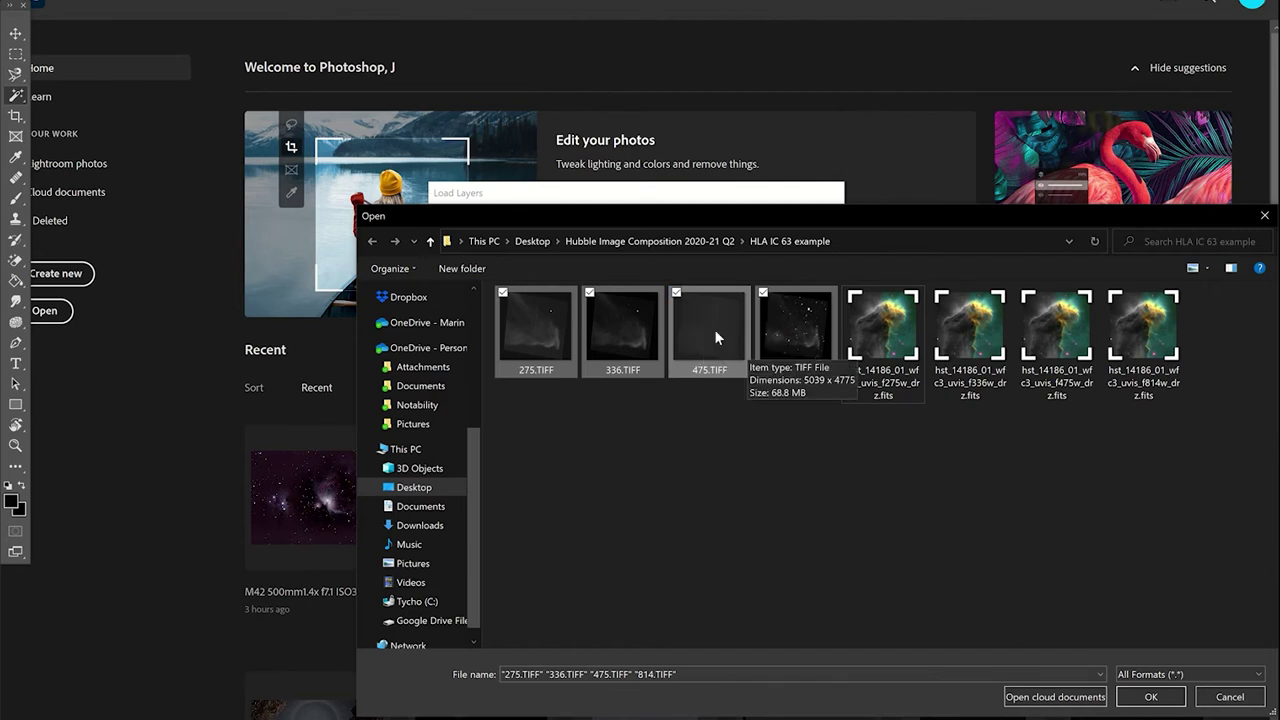
left_click(676, 293)
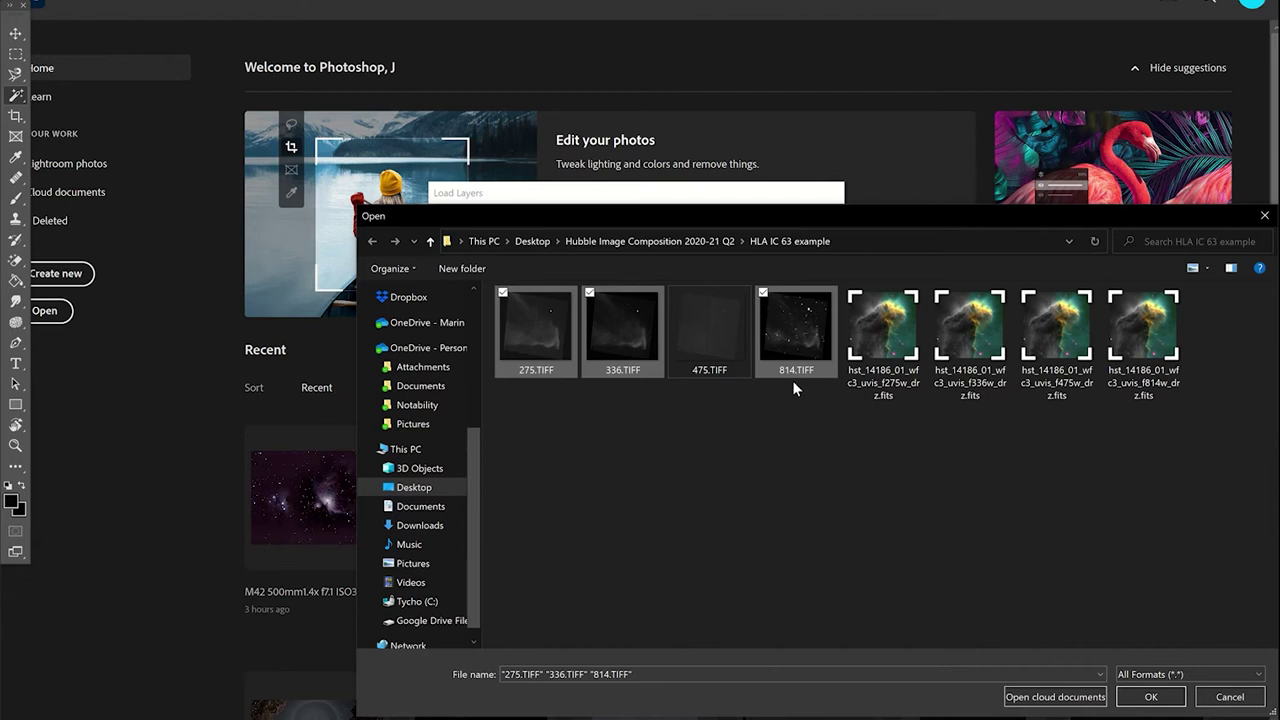
left_click(1158, 700)
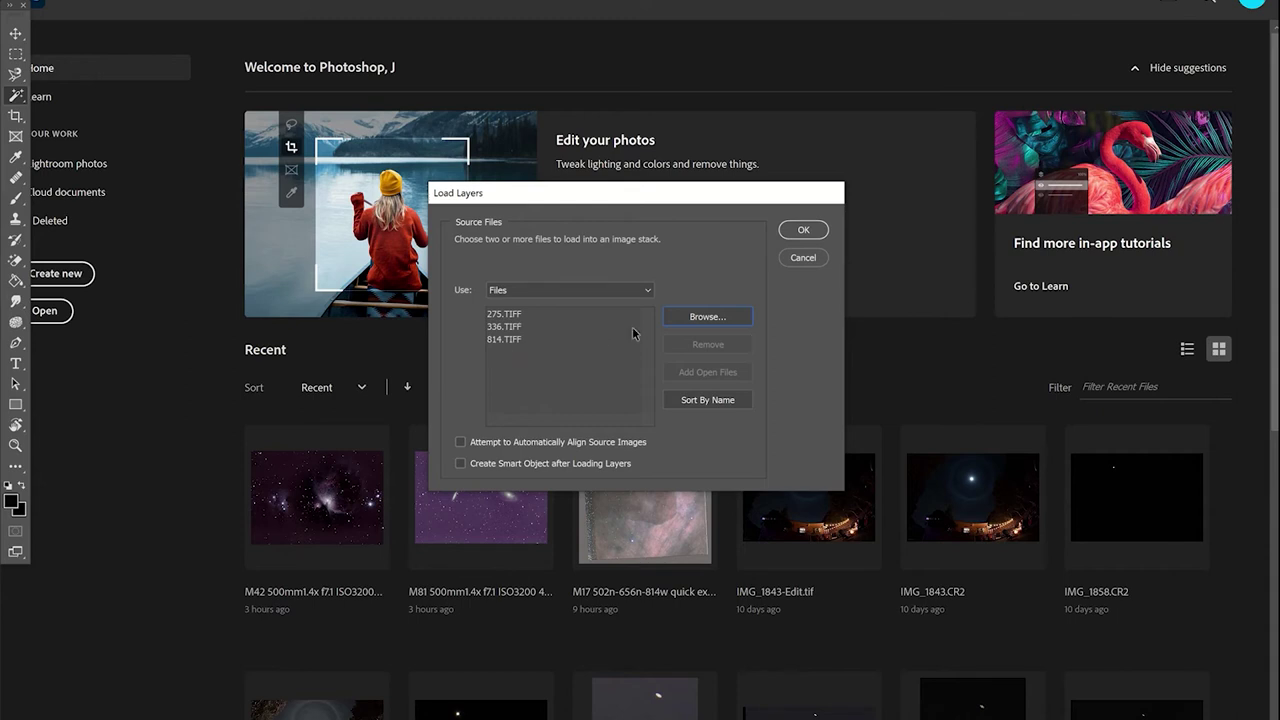
left_click(802, 231)
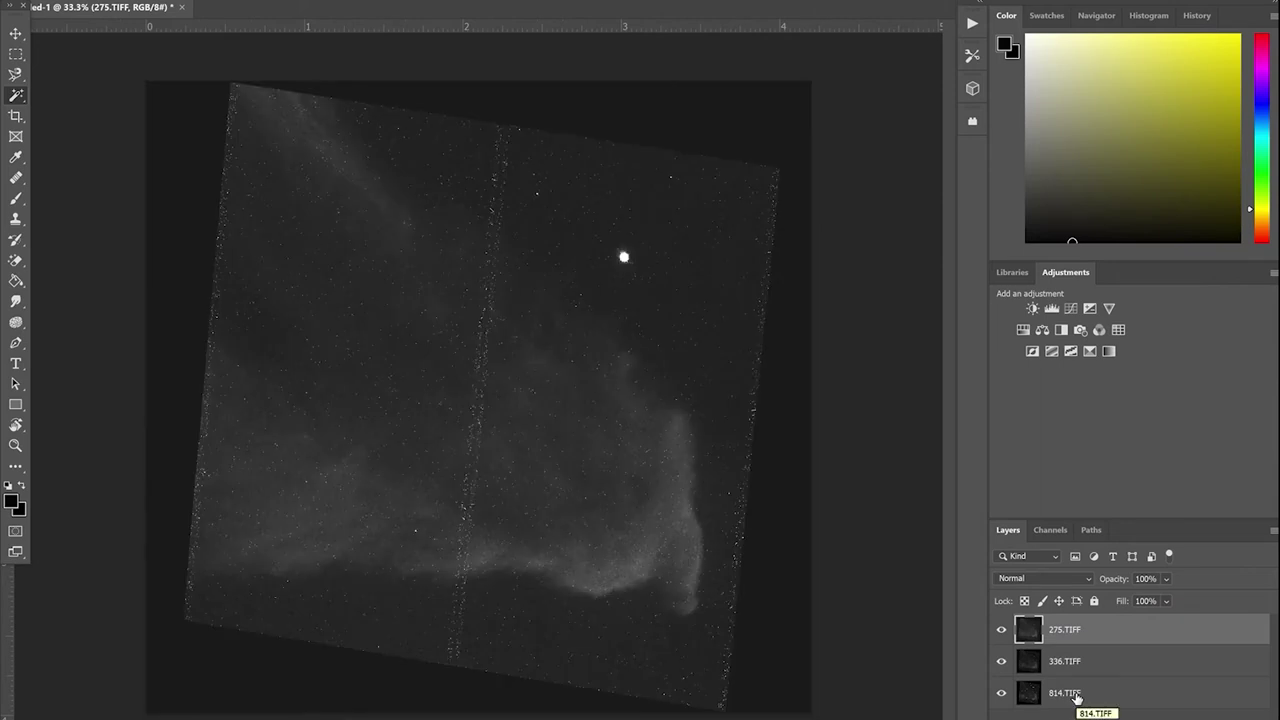
Step: Examine the stacked layers one by one, hiding 275.TIFF and 336.TIFF to view 814.TIFF alone before restoring them
left_click(1077, 697)
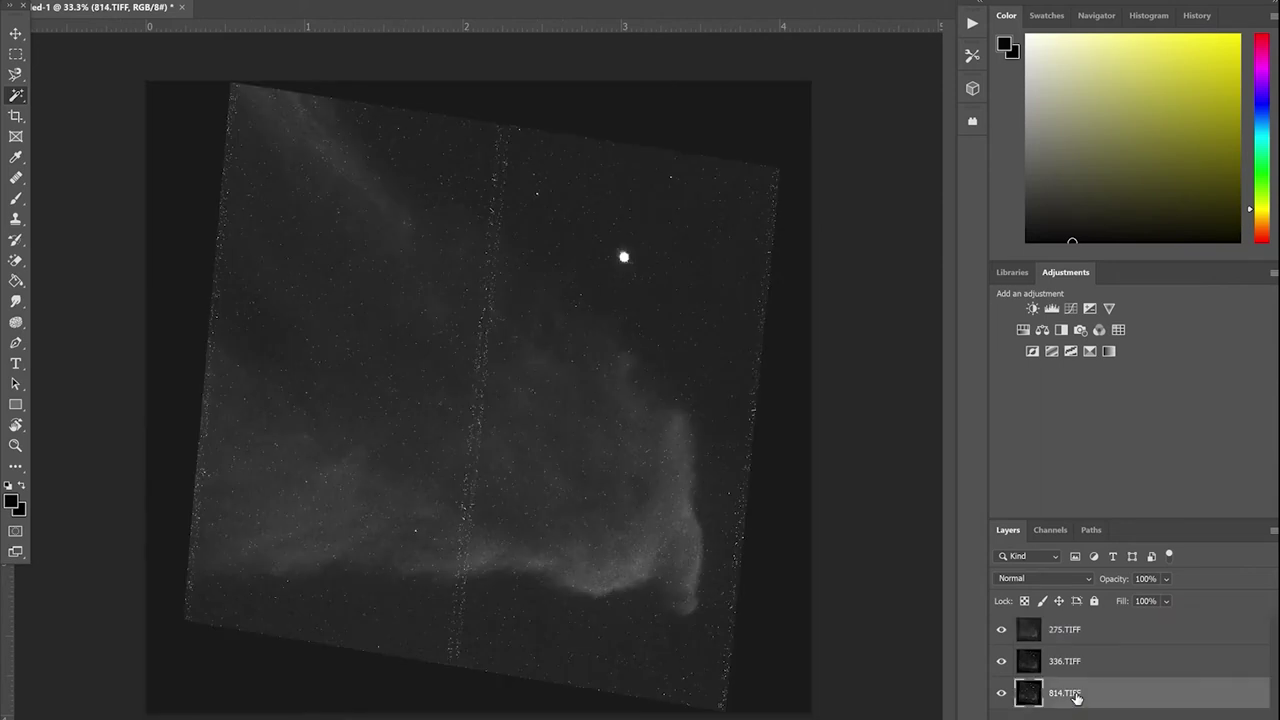
left_click(1063, 661)
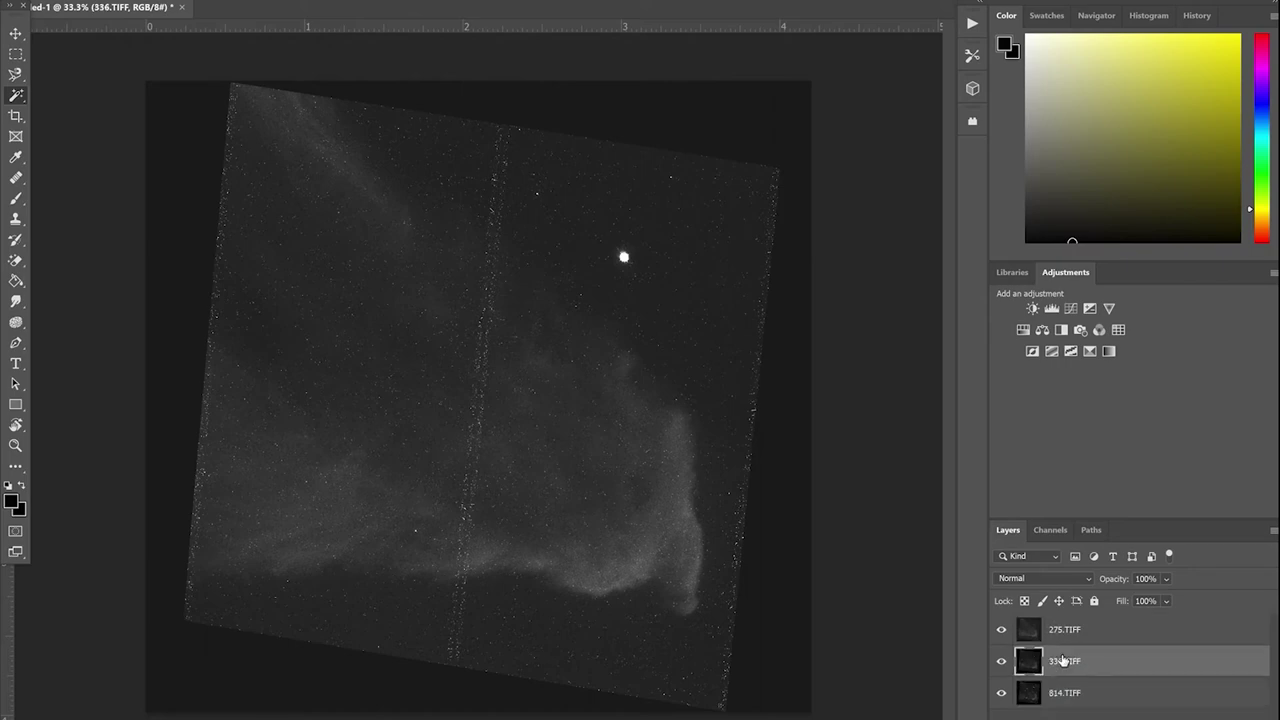
left_click(1063, 628)
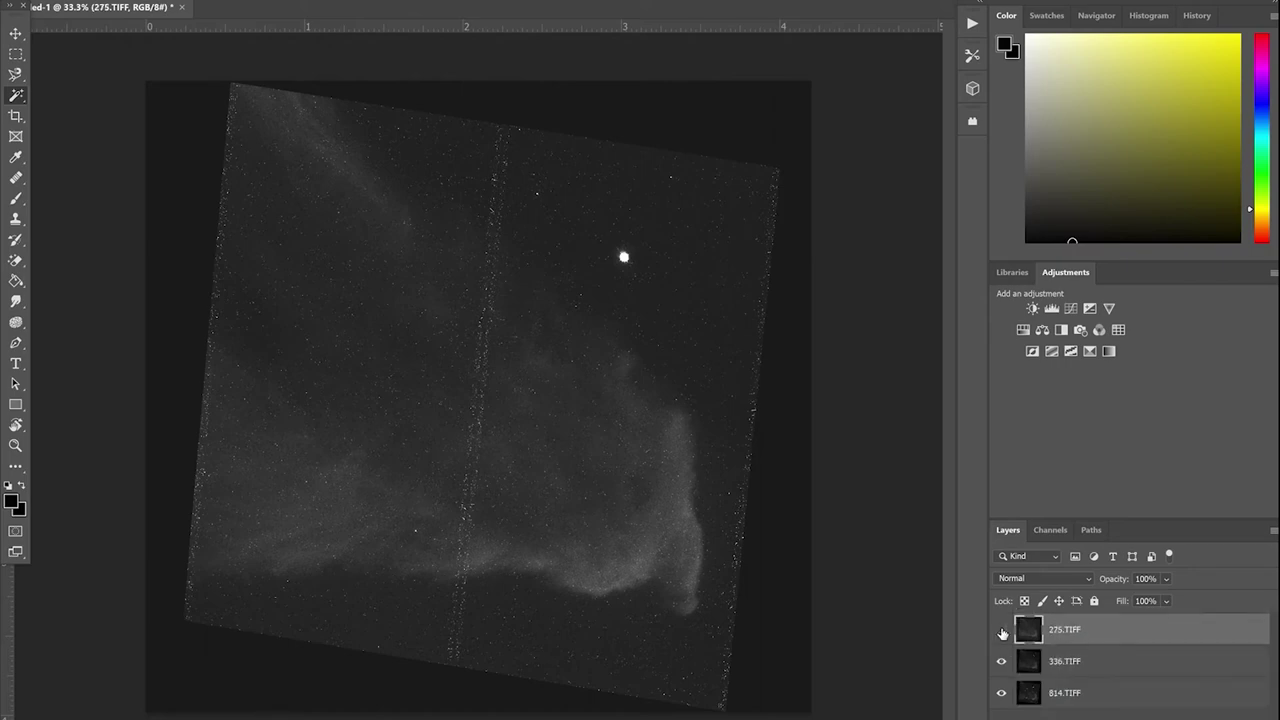
left_click(1002, 630)
left_click(1002, 662)
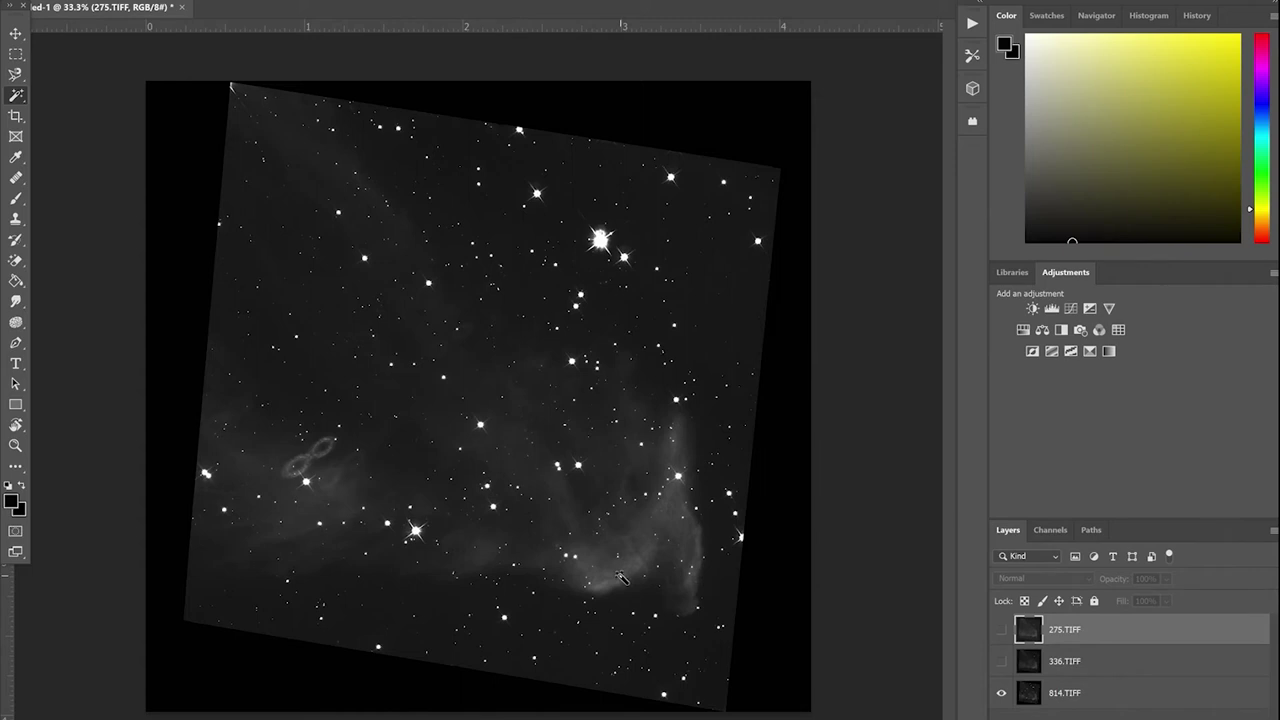
left_click(1001, 630)
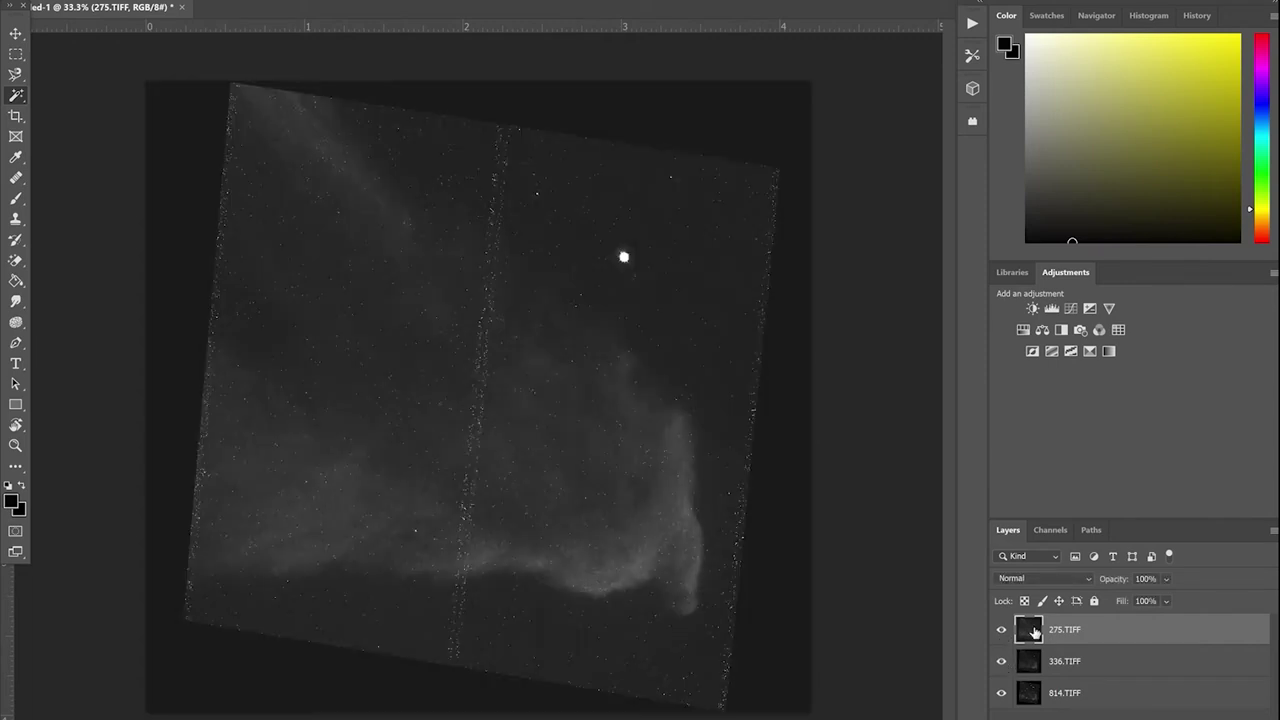
left_click(1001, 661)
left_click(1002, 694)
Step: Select the 275.TIFF, 336.TIFF and 814.TIFF layers together and set their blend mode to Screen
left_click(1092, 695, "shift")
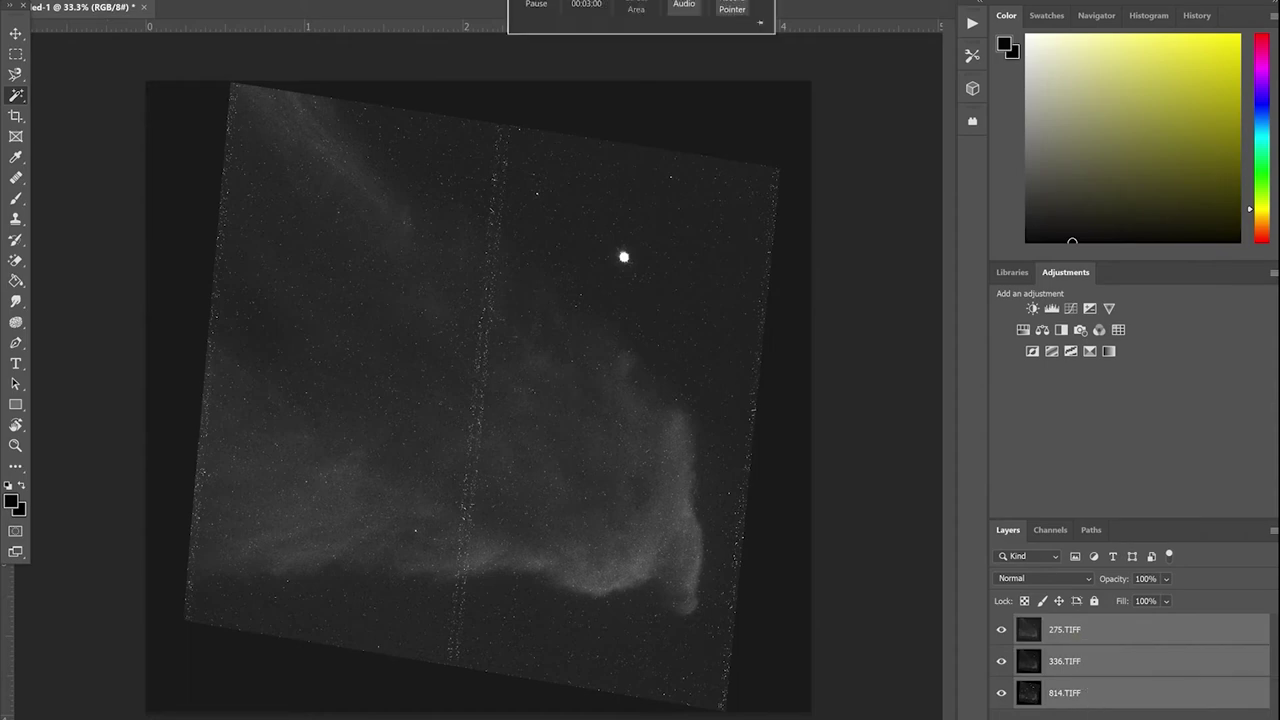
left_click(190, 0)
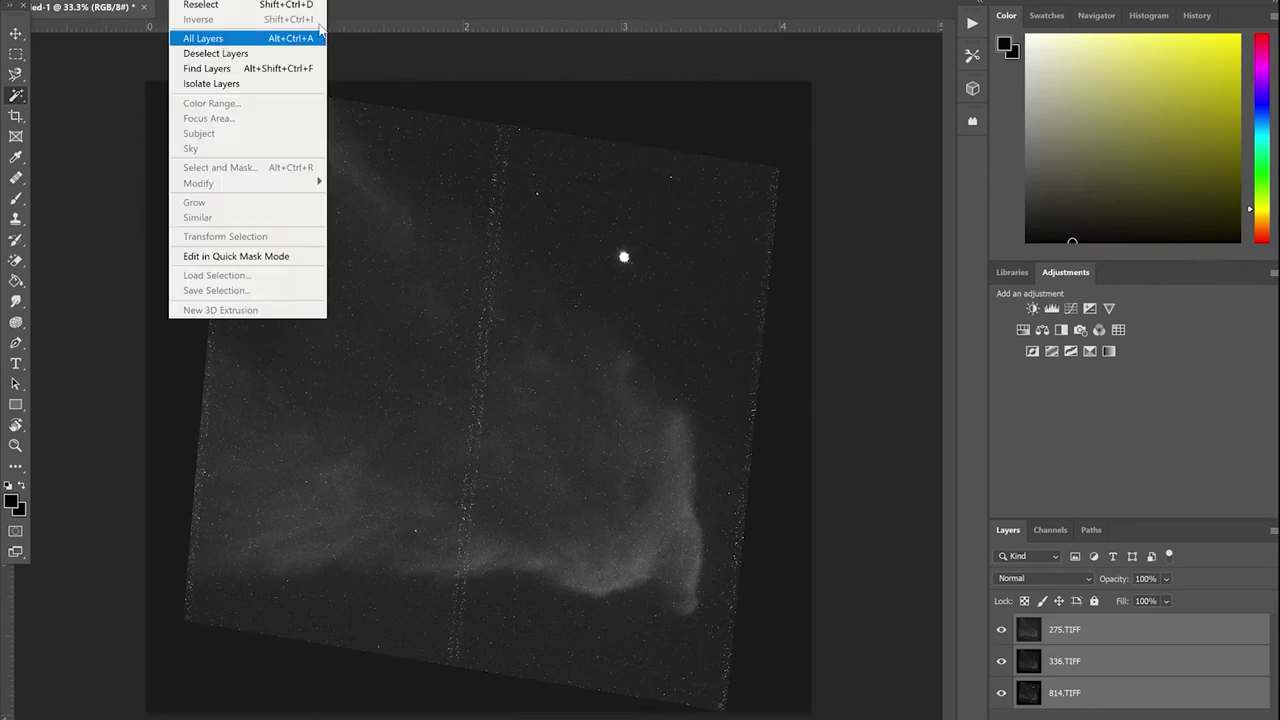
left_click(1033, 411)
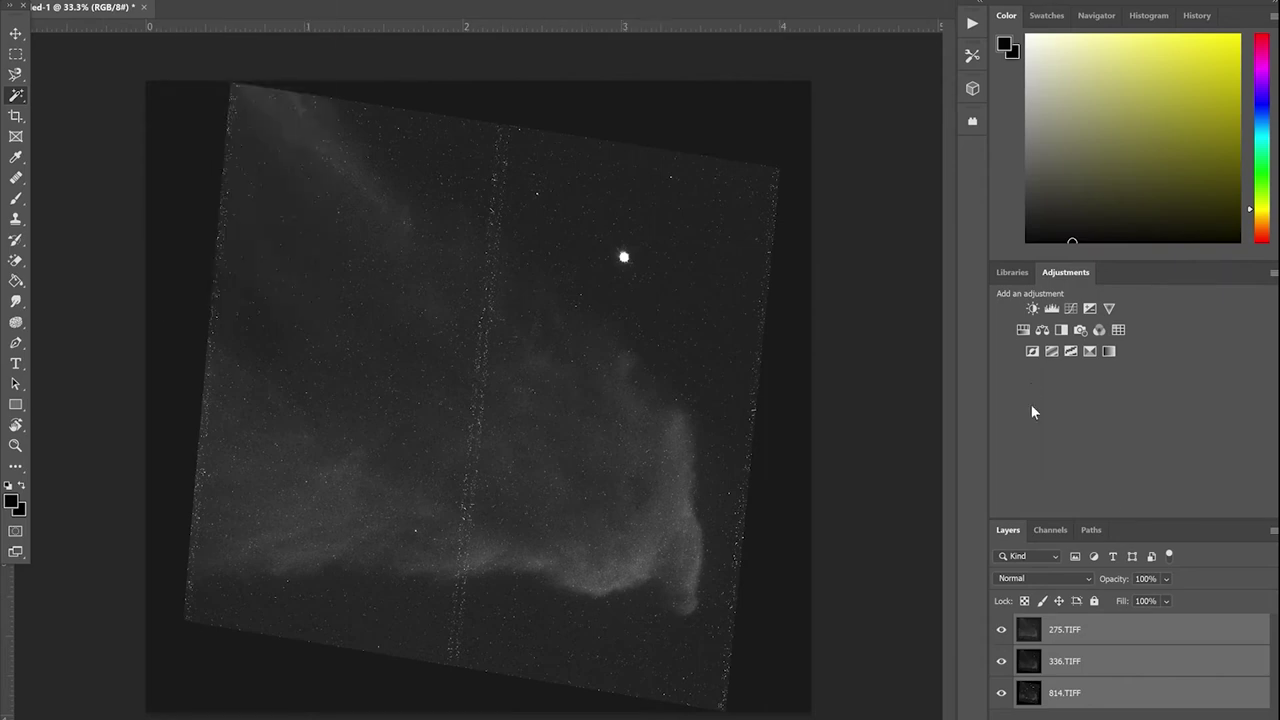
left_click(1077, 578)
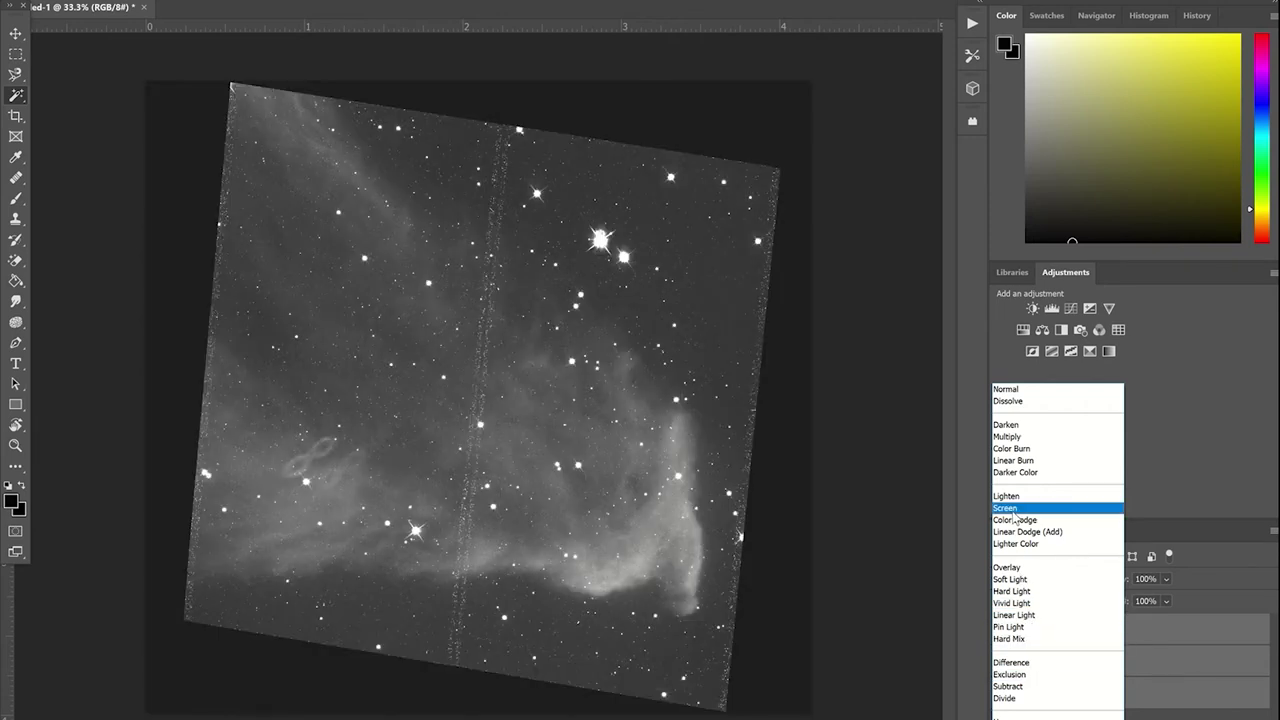
left_click(1014, 509)
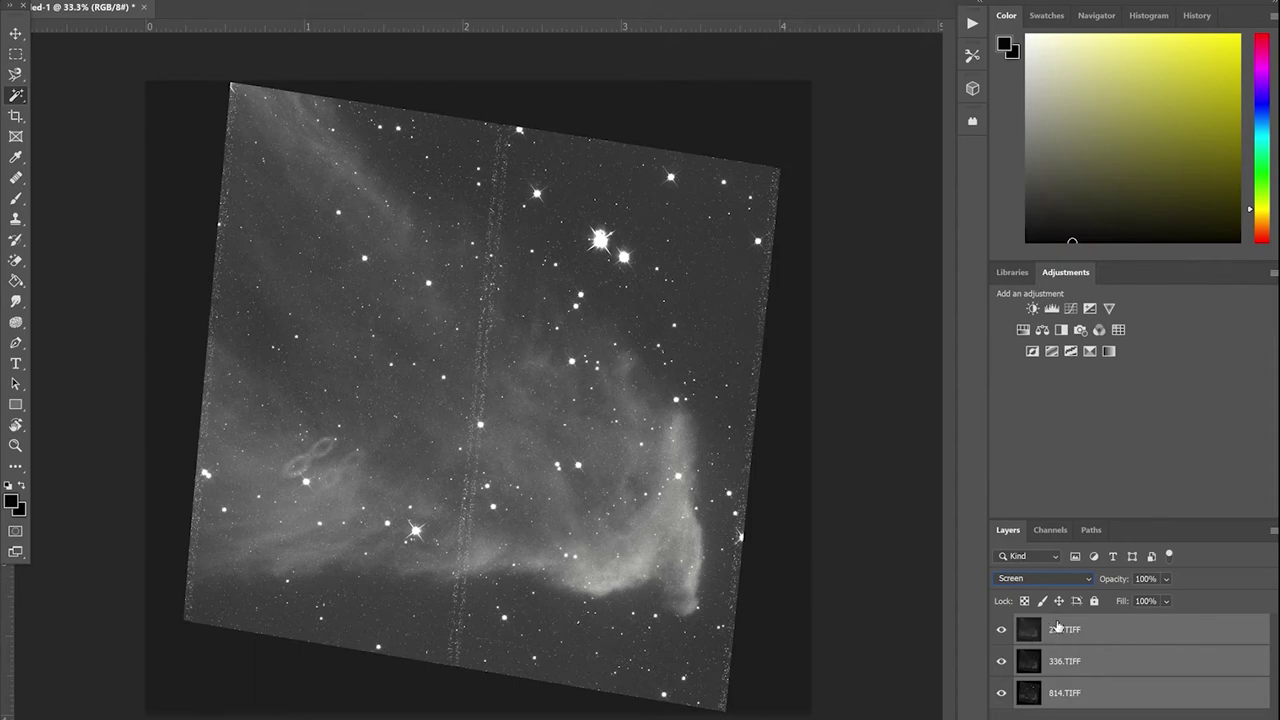
Step: Compare each layer's contribution to the blend by hiding and restoring 275.TIFF, 814.TIFF and 336.TIFF one at a time
left_click(1002, 630)
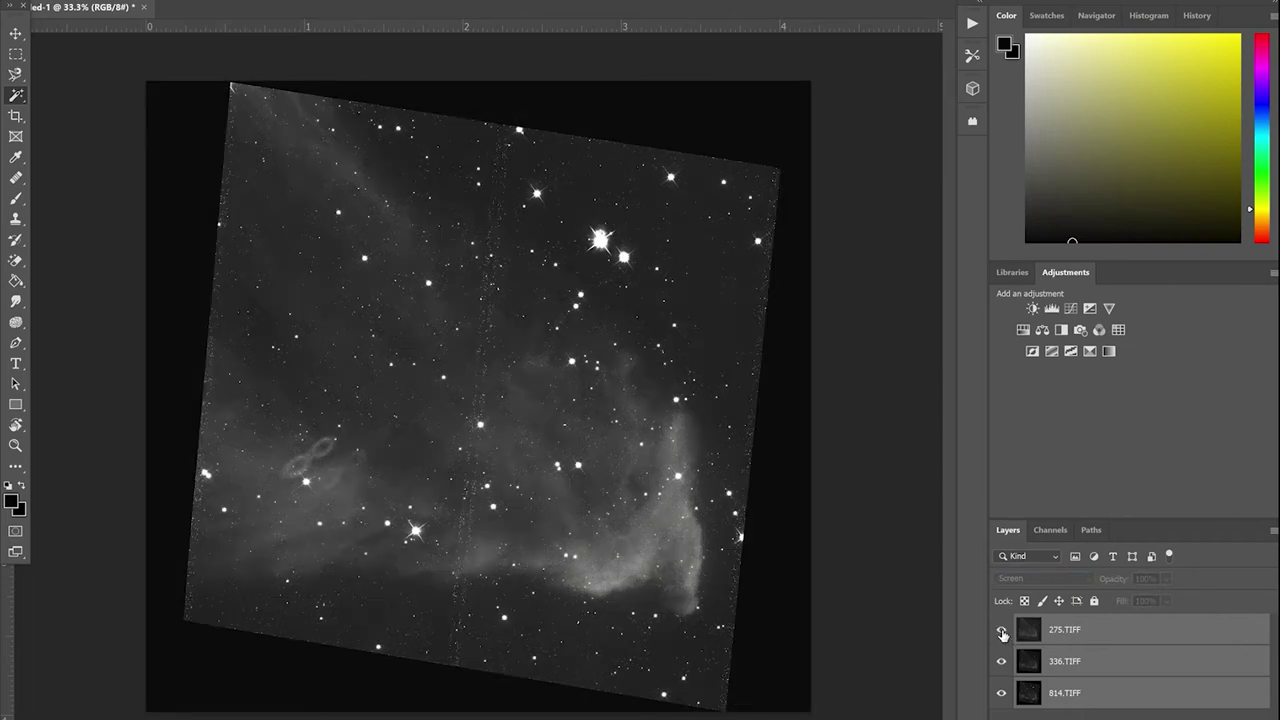
left_click(1002, 631)
left_click(1003, 632)
left_click(1002, 630)
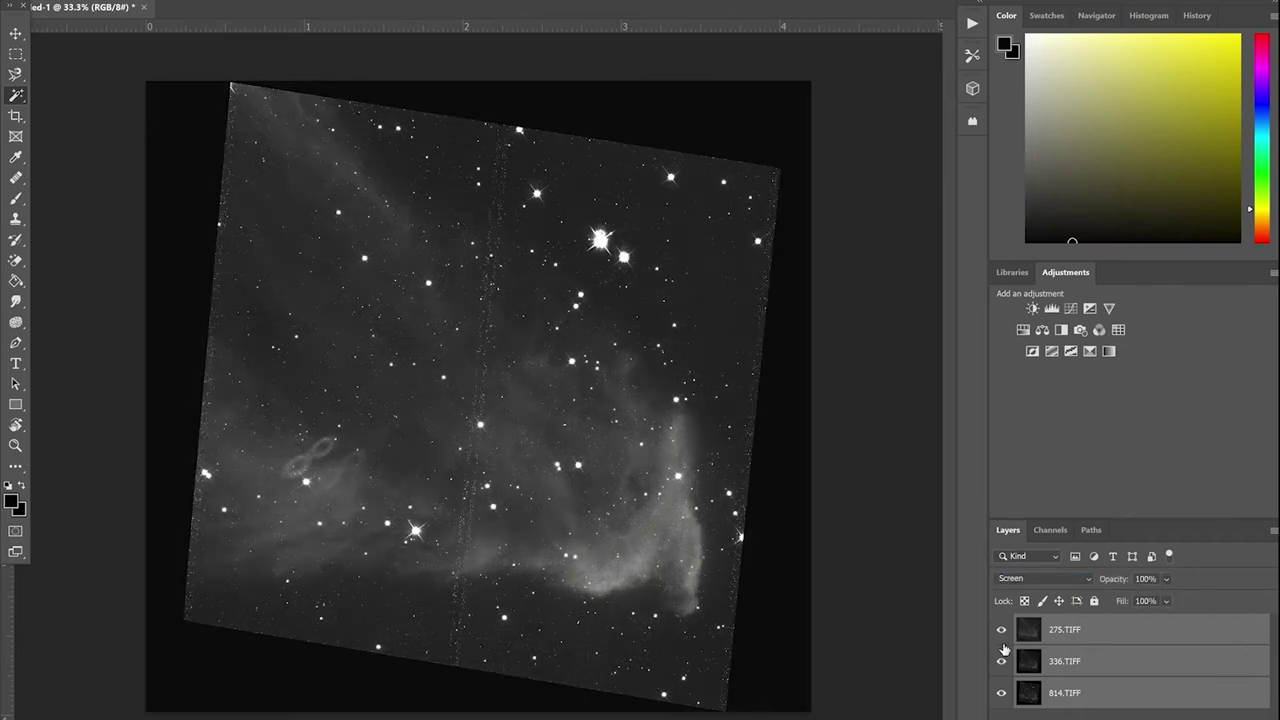
left_click(1002, 693)
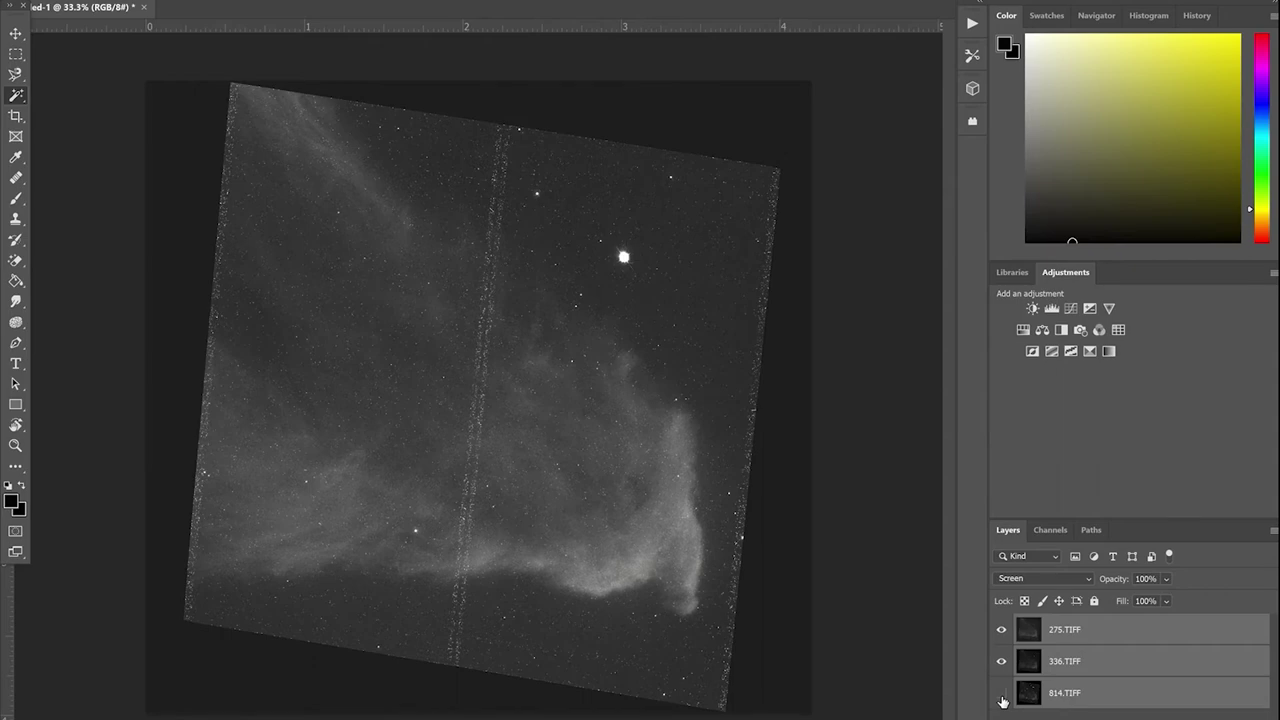
left_click(1002, 693)
left_click(1001, 662)
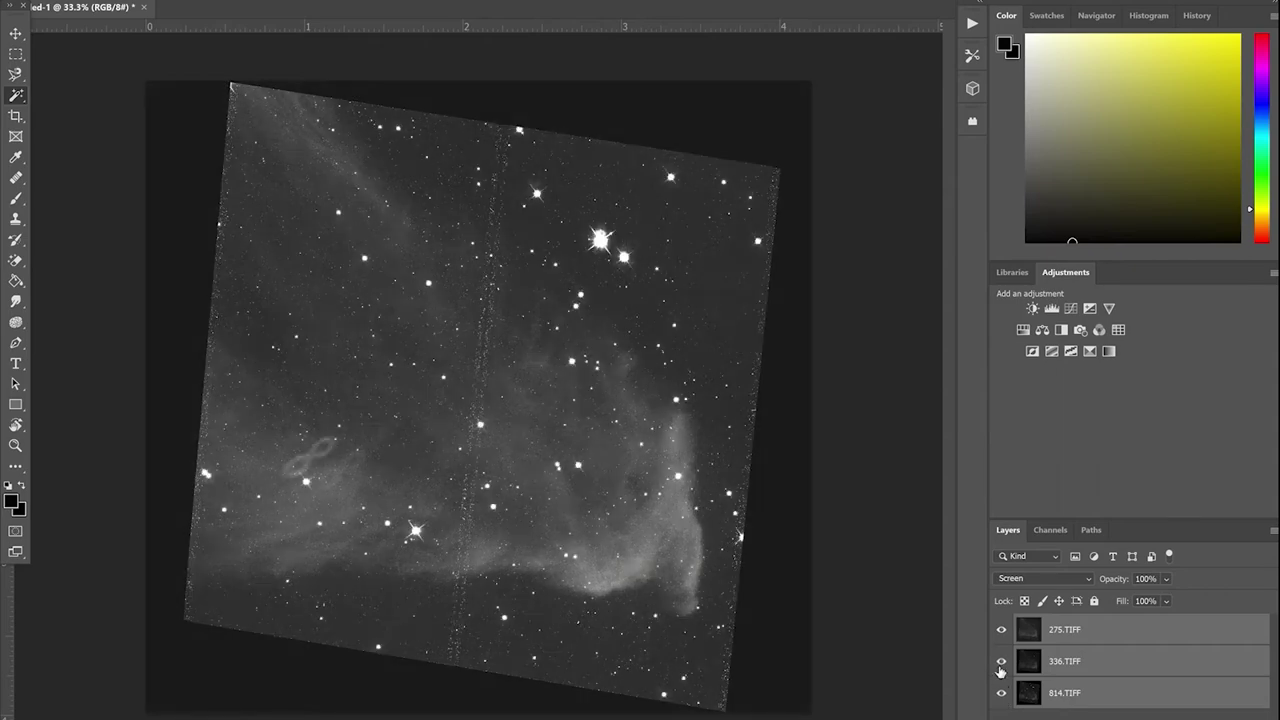
left_click(1001, 662)
Step: View 814.TIFF on its own, and compare it with 336.TIFF and 275.TIFF blended without it
left_click(1002, 630)
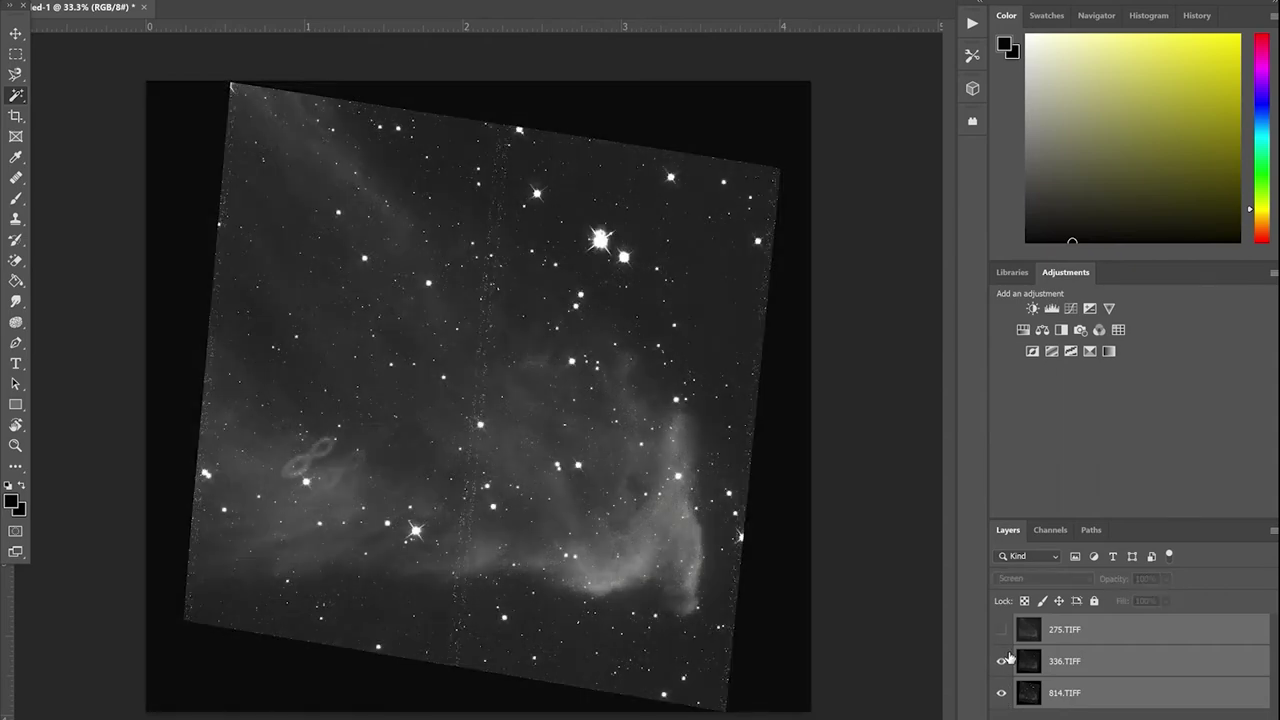
left_click(1001, 661)
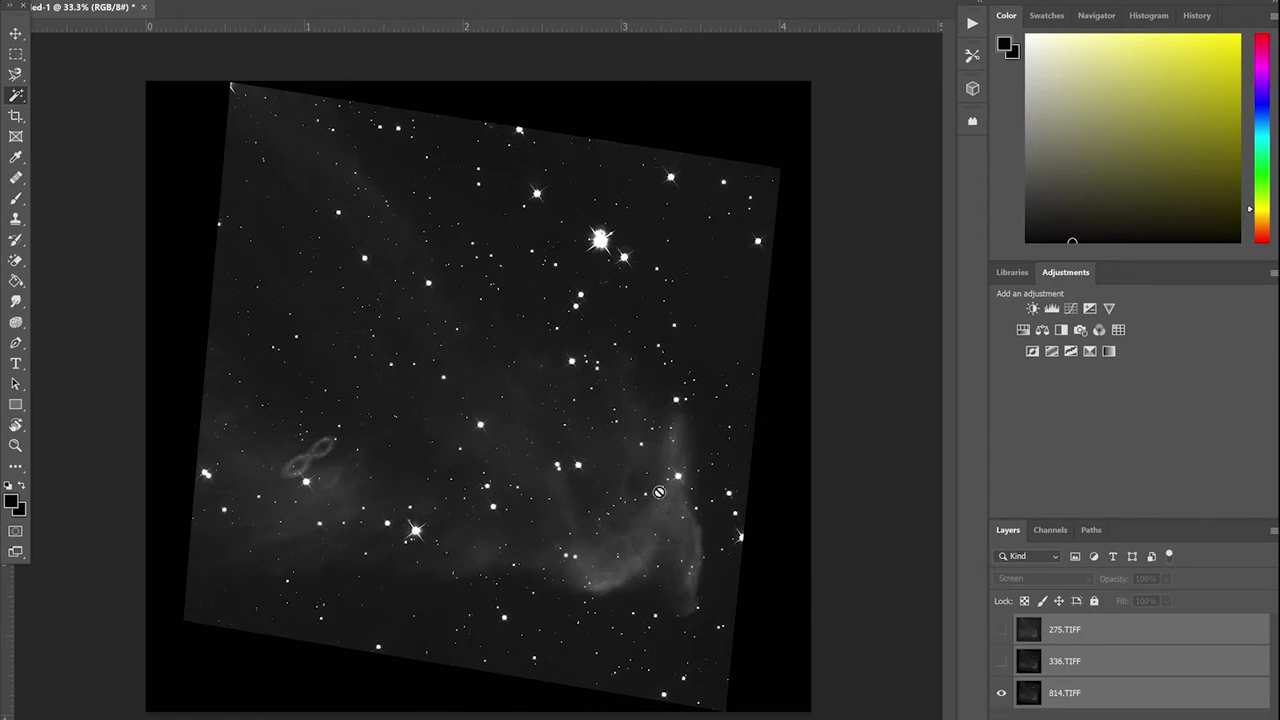
left_click(1005, 703)
left_click(1002, 661)
left_click(1002, 661)
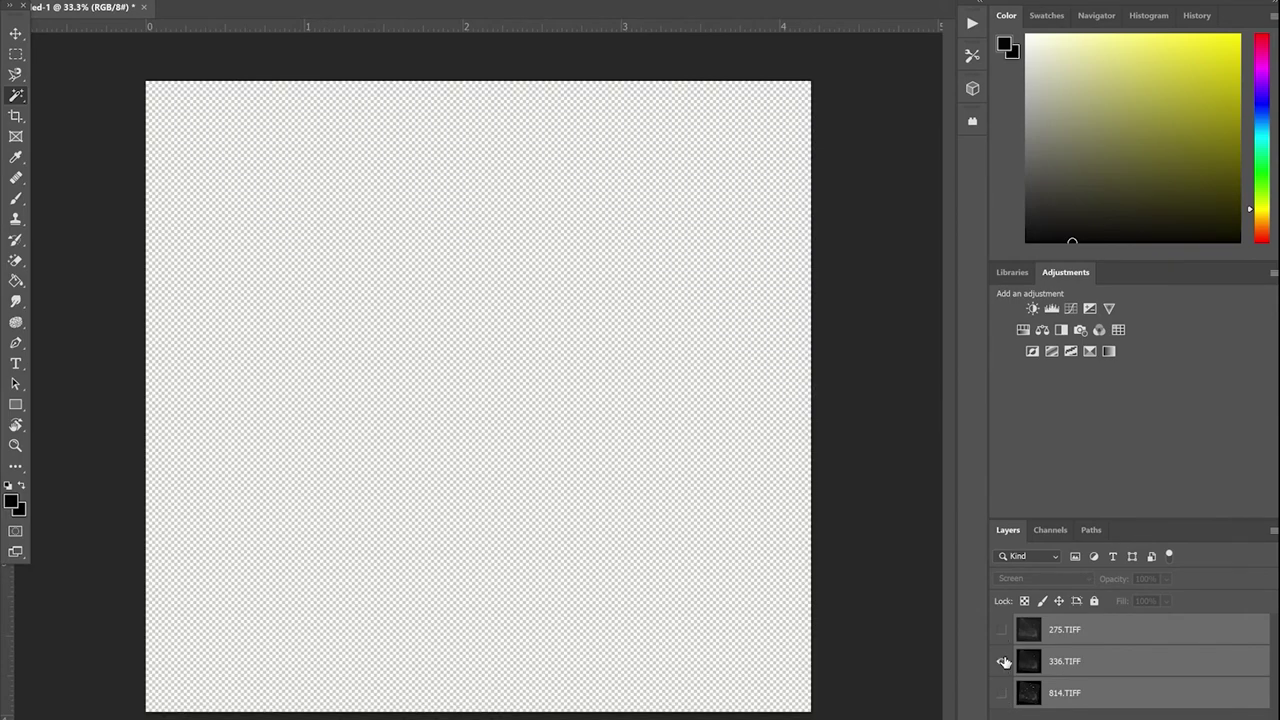
left_click(1002, 661)
left_click(1002, 629)
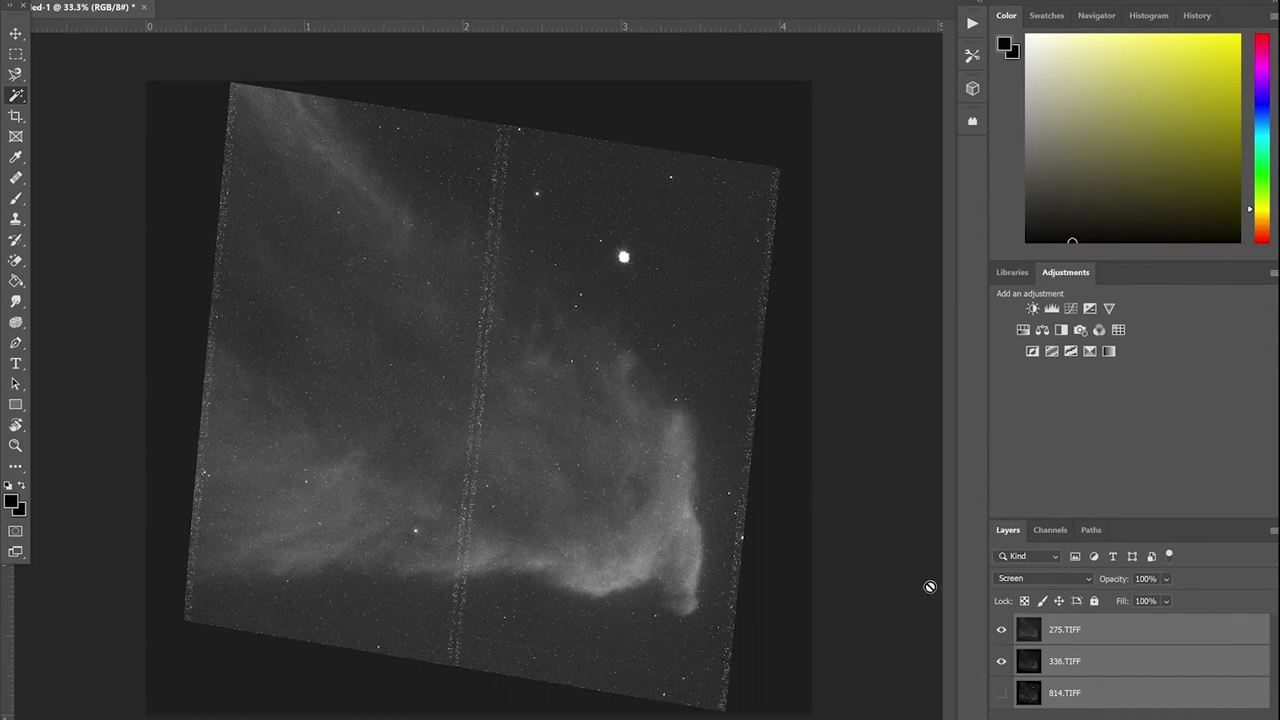
Step: Examine what 814.TIFF adds to the other two layers by repeatedly showing and hiding it, leaving it shown
left_click(1001, 693)
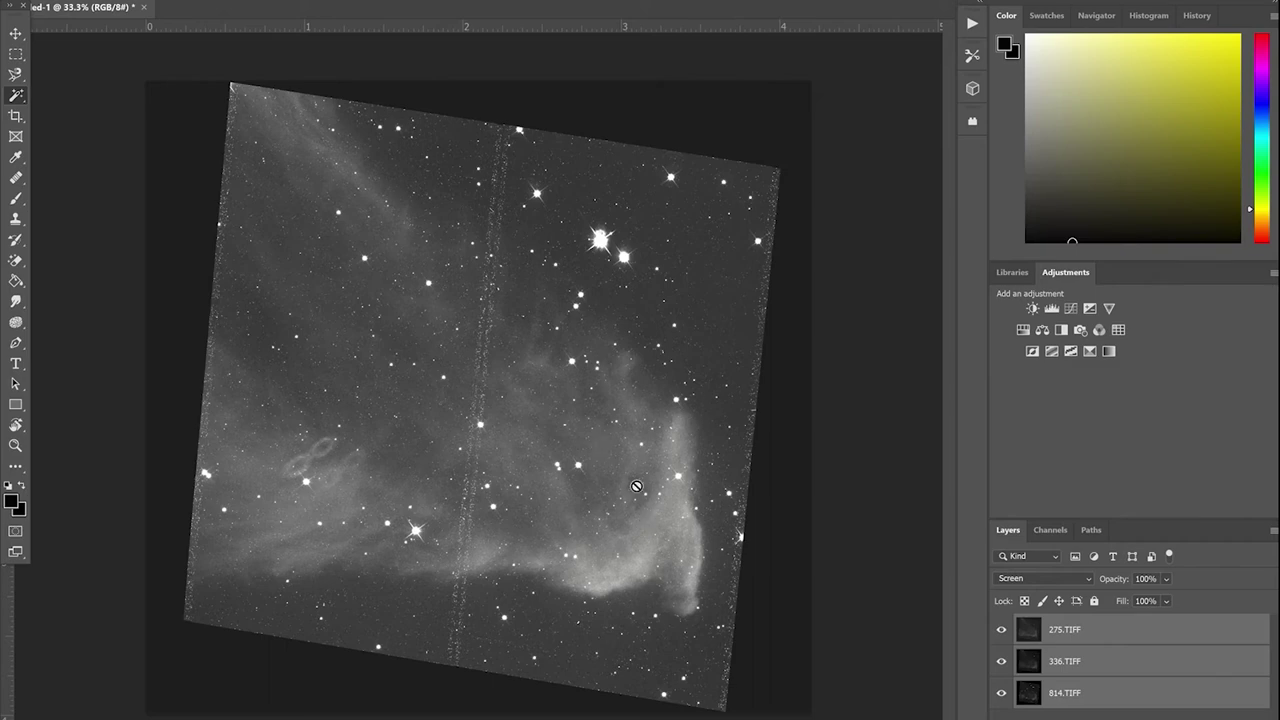
left_click(1002, 698)
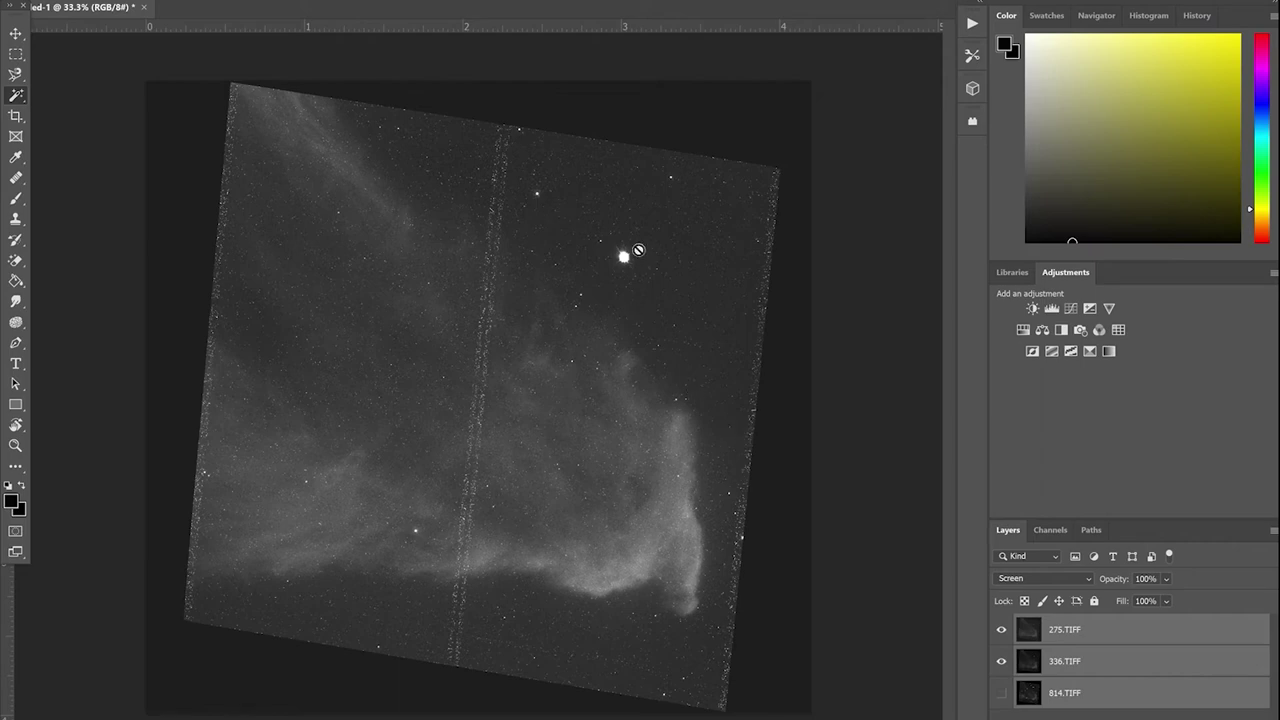
left_click(1002, 697)
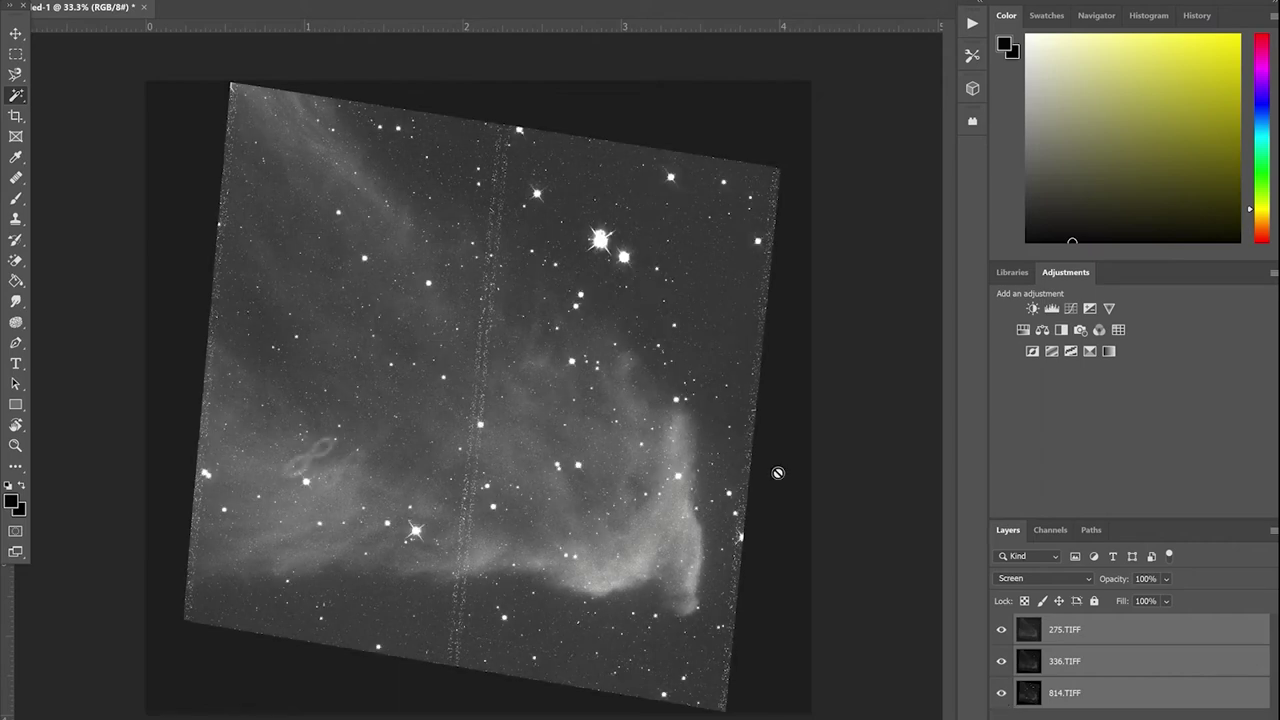
left_click(1002, 697)
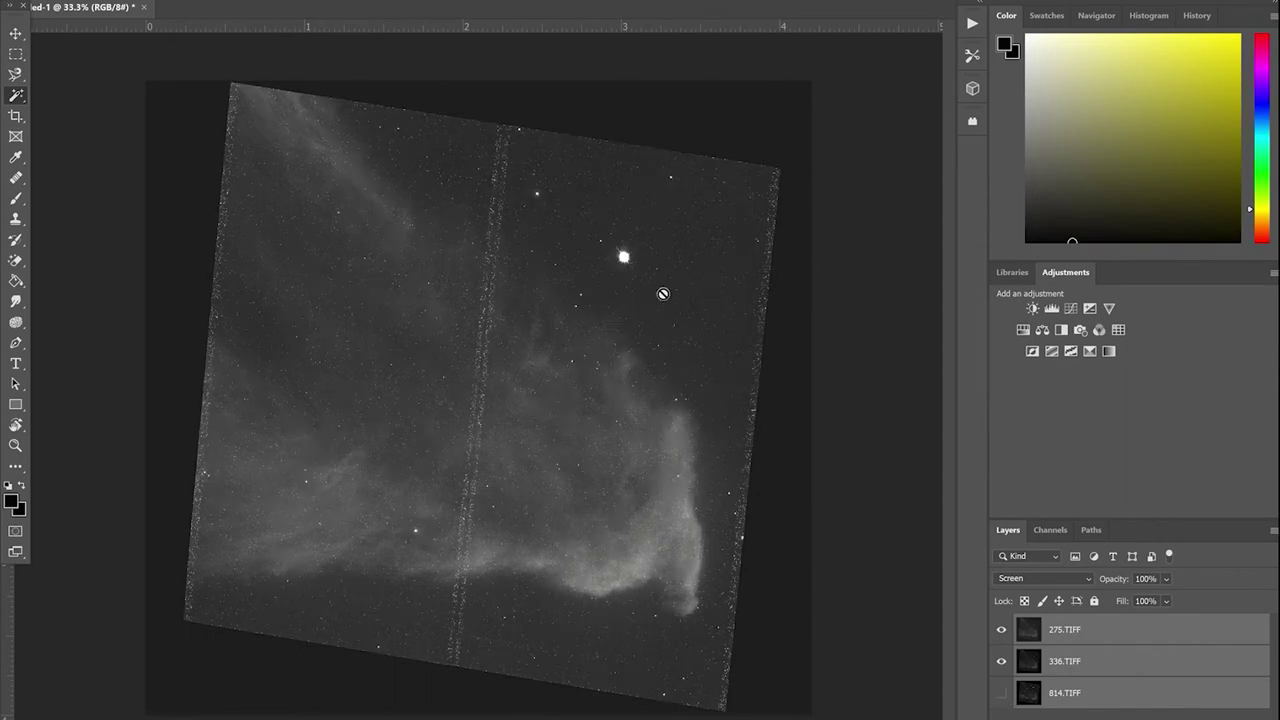
left_click(1001, 694)
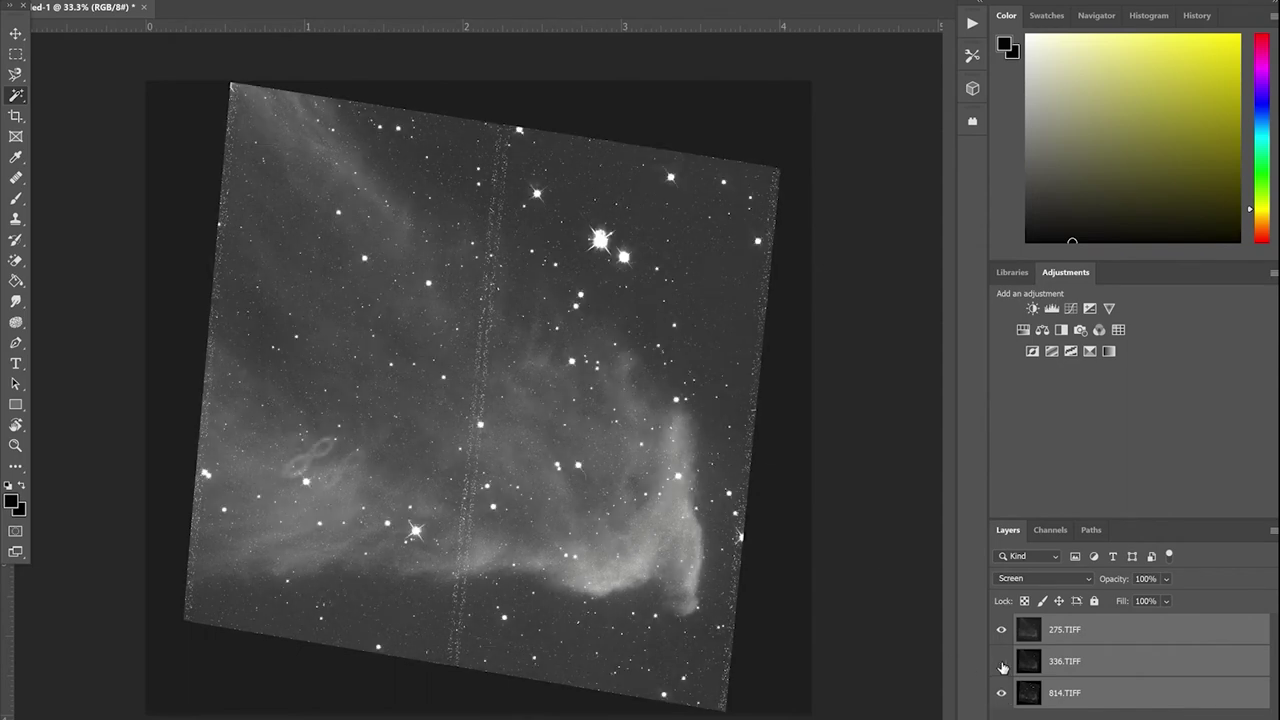
Step: Compare different layer combinations, viewing 814.TIFF alone, with 336.TIFF, and 275.TIFF with 336.TIFF, and restore all three layers
left_click(1002, 664)
left_click(1003, 628)
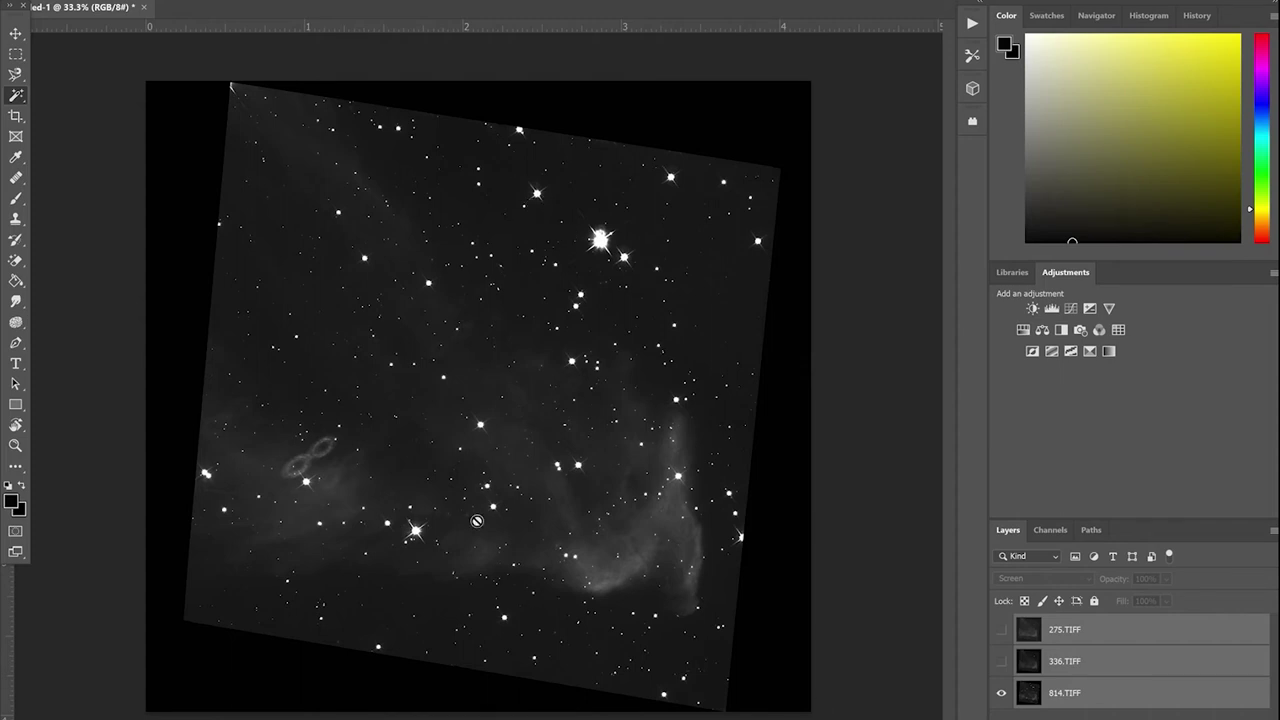
left_click(1002, 661)
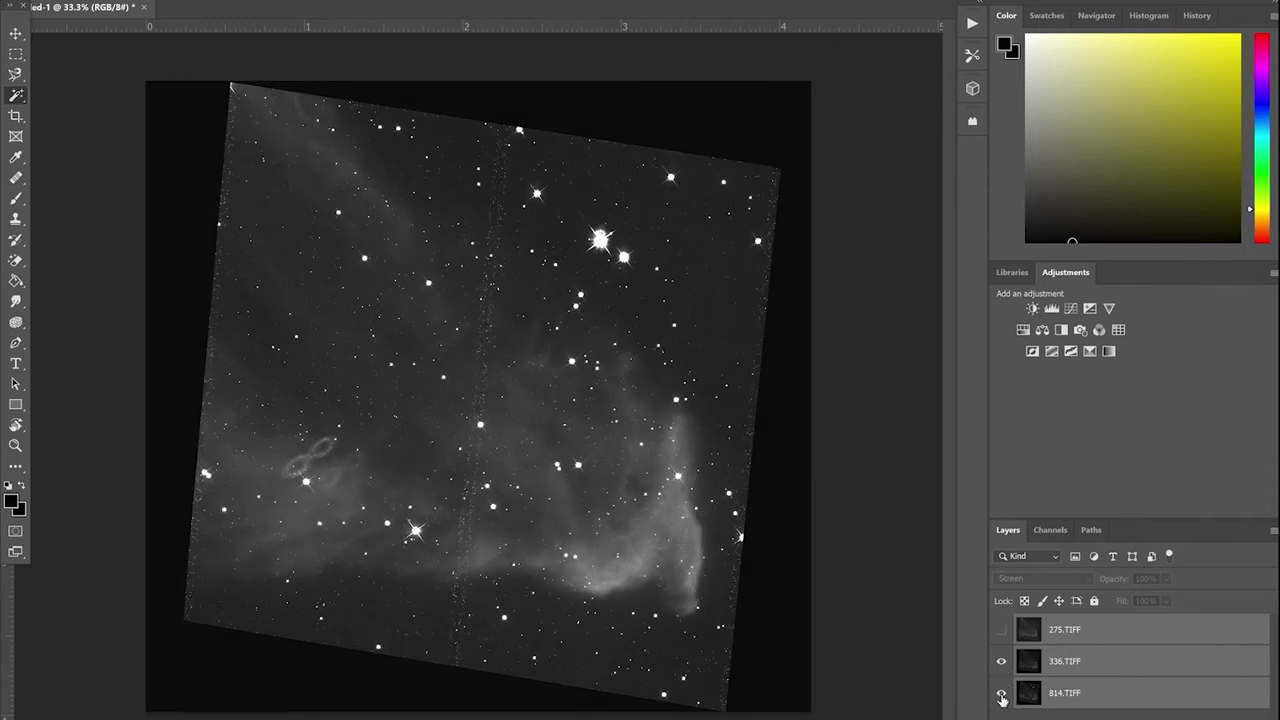
left_click(1001, 692)
left_click(1001, 629)
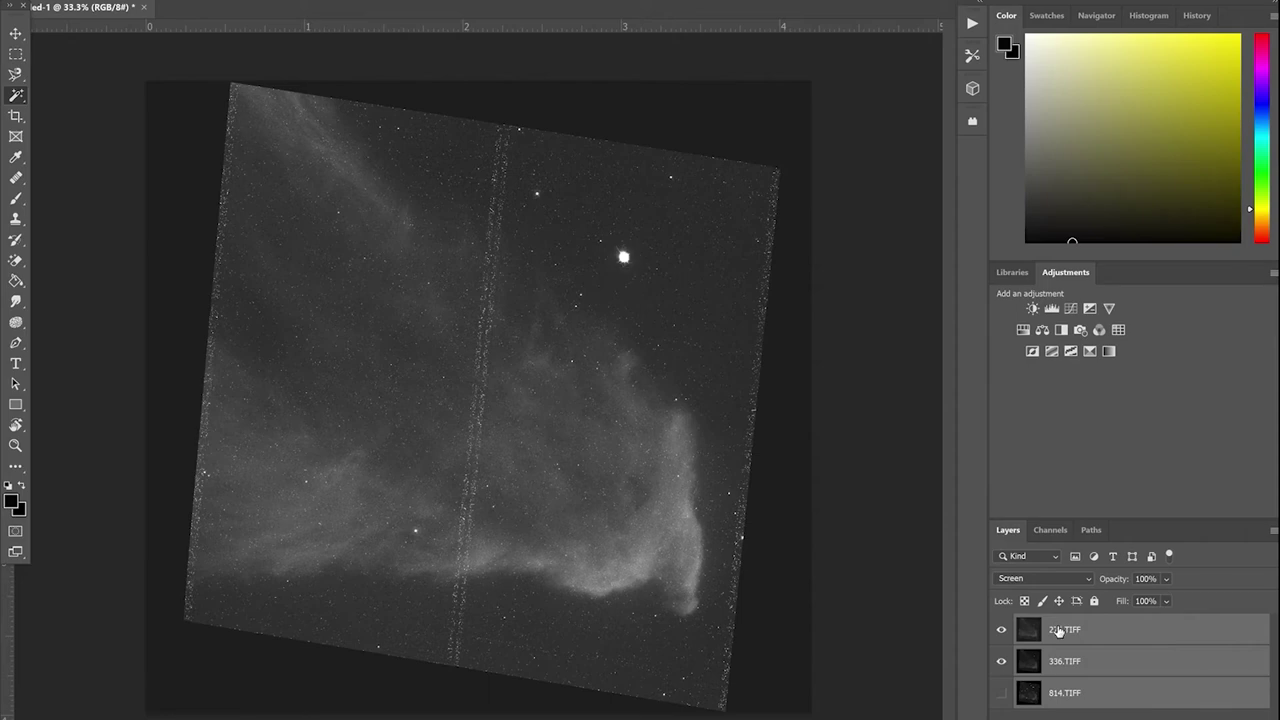
right_click(1001, 631)
left_click(1000, 634)
left_click(1000, 631)
left_click(1001, 692)
left_click(1001, 661)
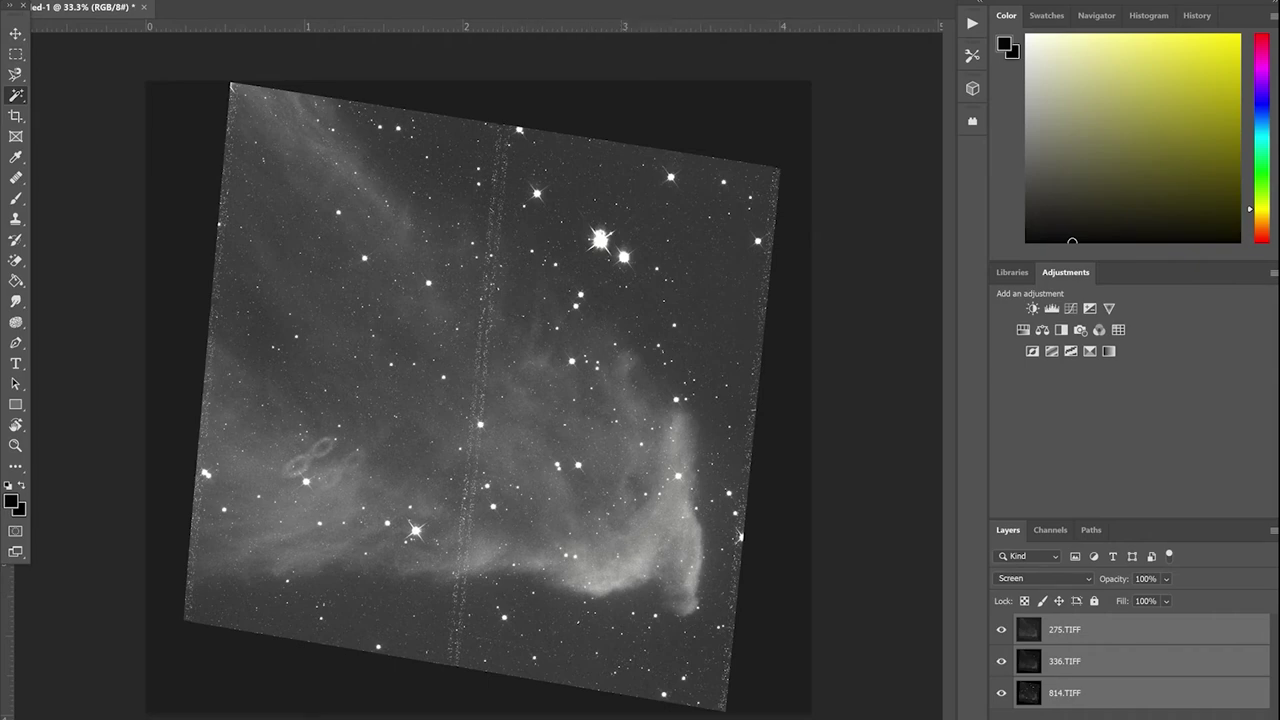
Step: Save the layered document in Photoshop (PSD) format under the name HLA IC 63 example
key("alt+f")
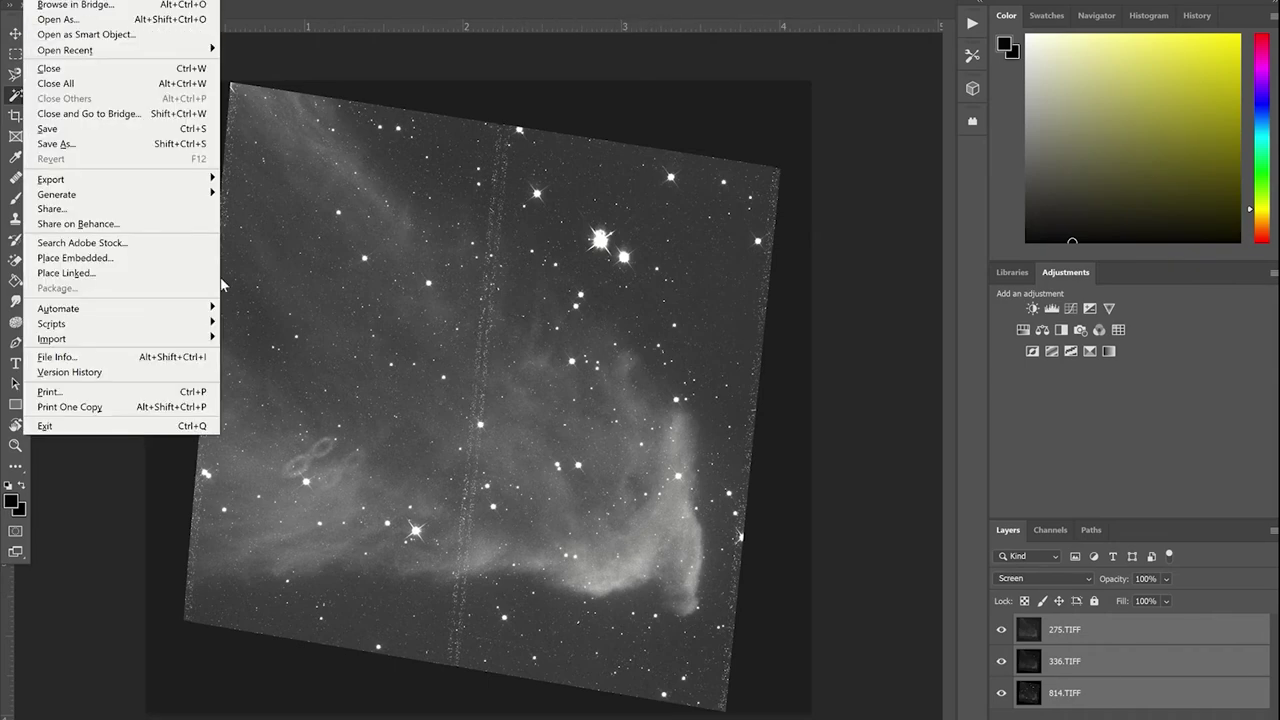
left_click(80, 143)
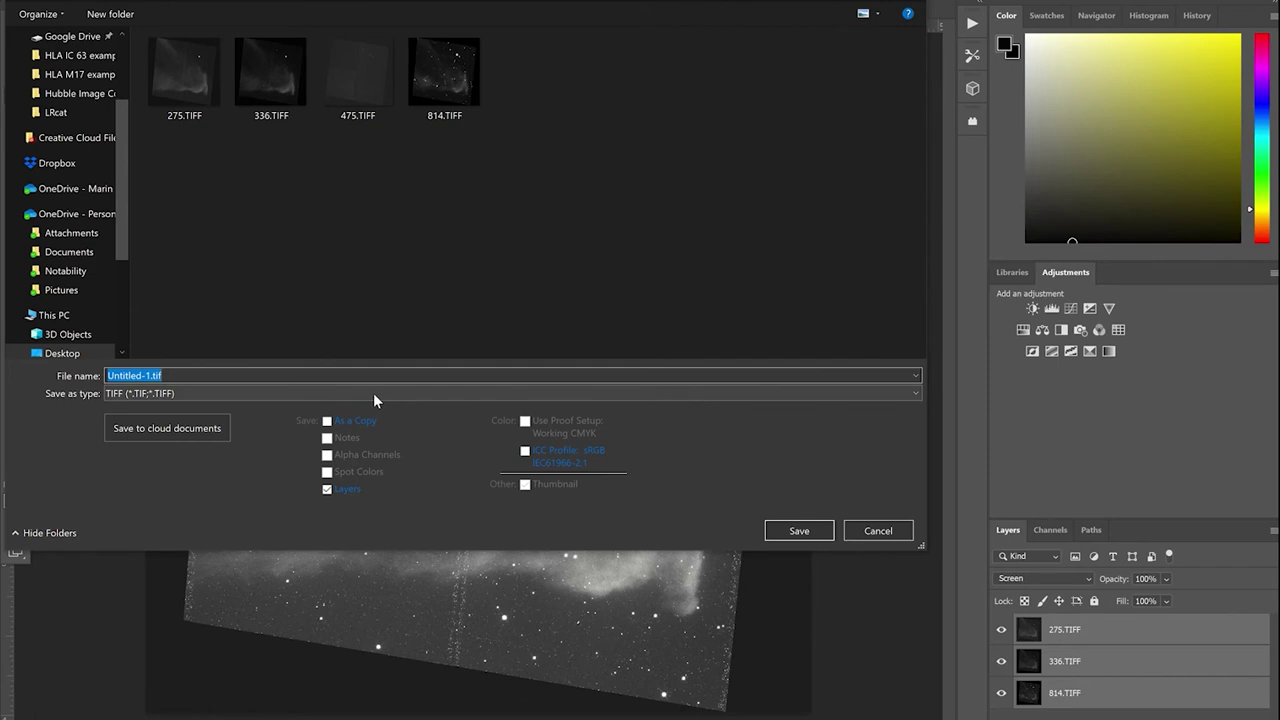
left_click(268, 393)
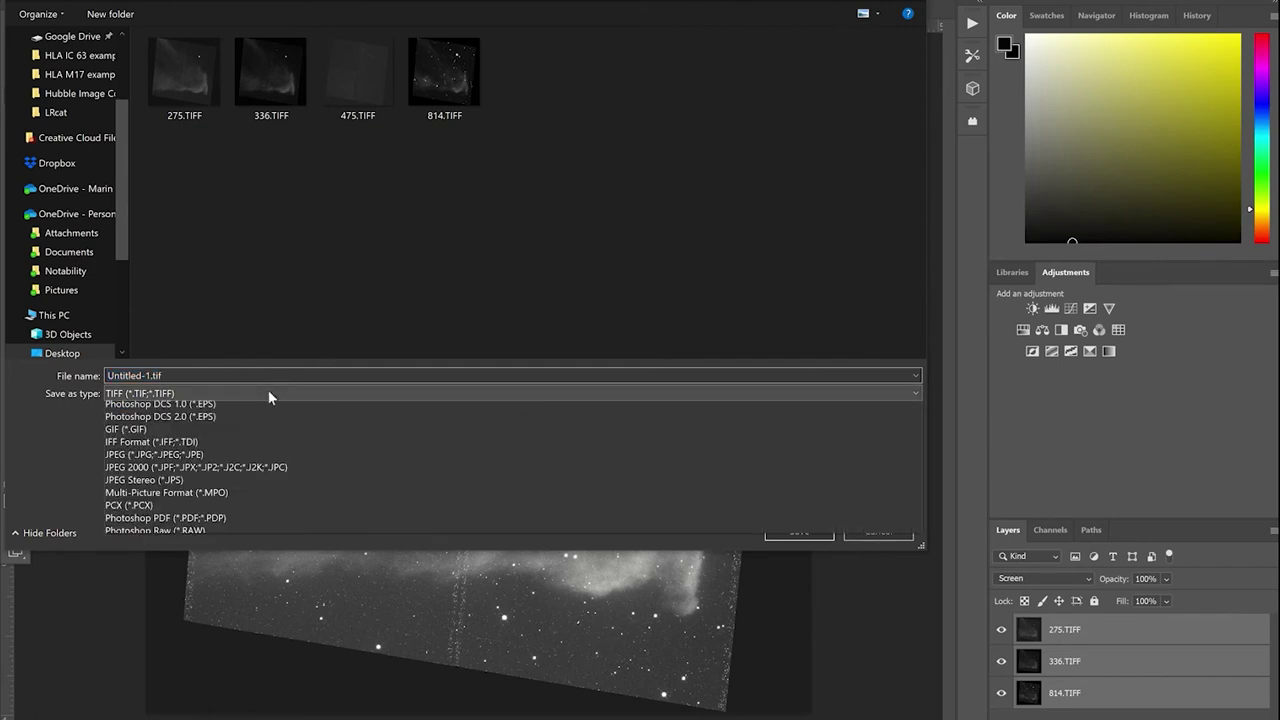
left_click(254, 406)
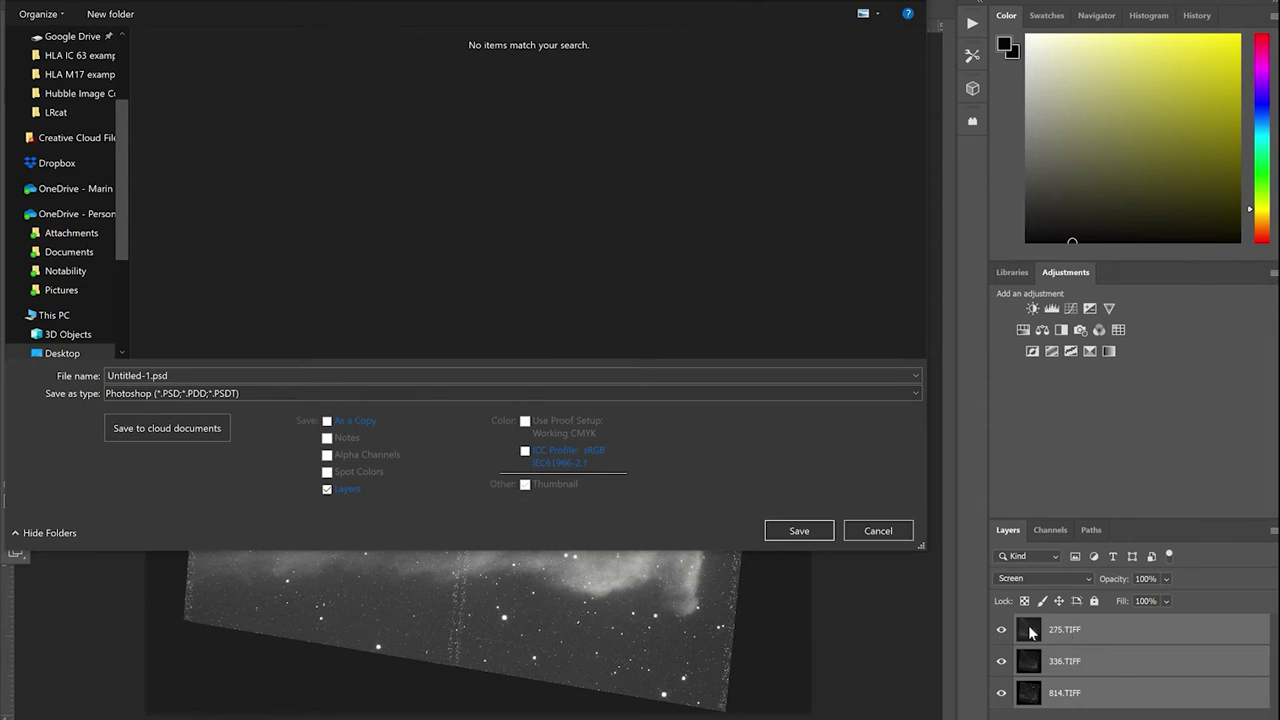
left_click(178, 374)
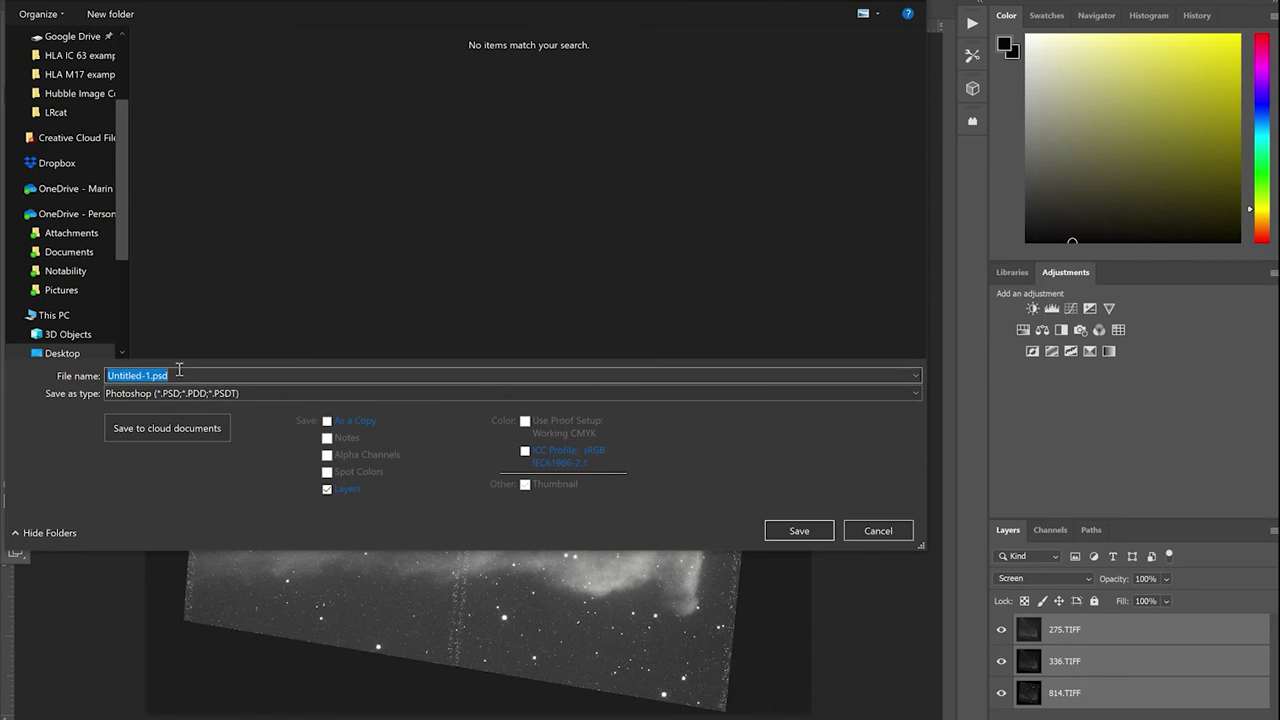
type("HLA IC 63 exampl")
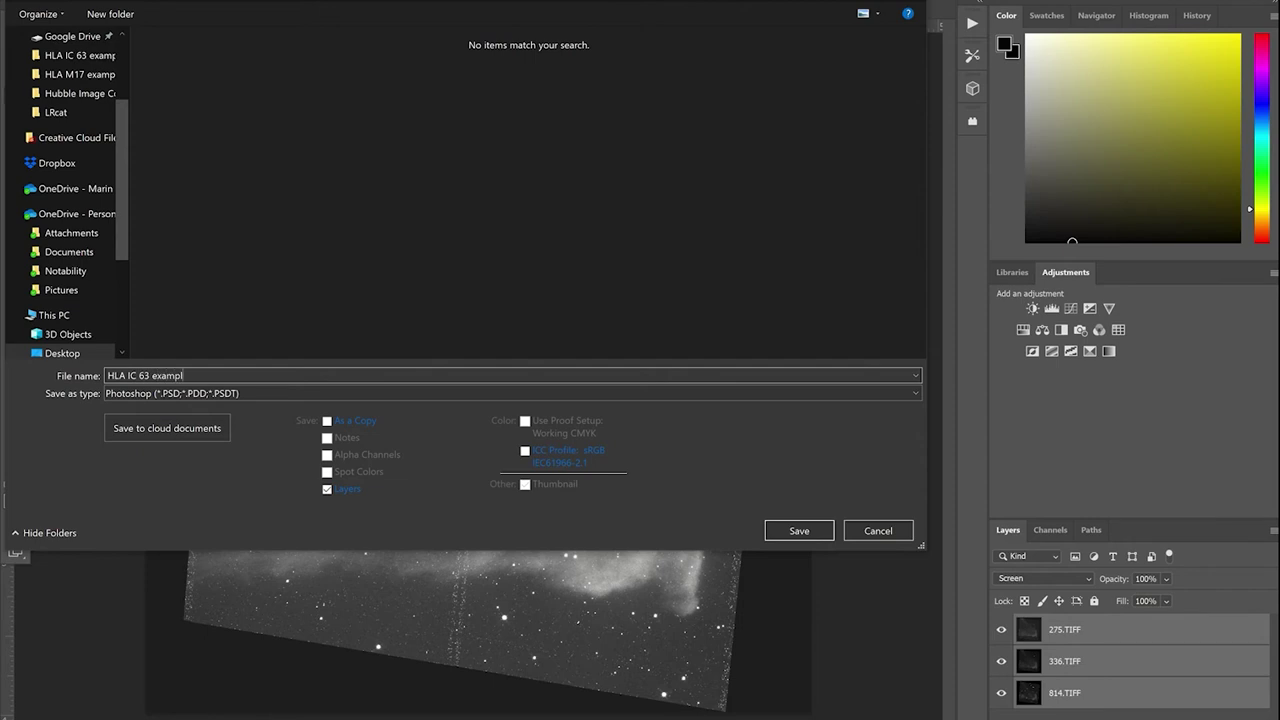
type("e")
left_click(793, 533)
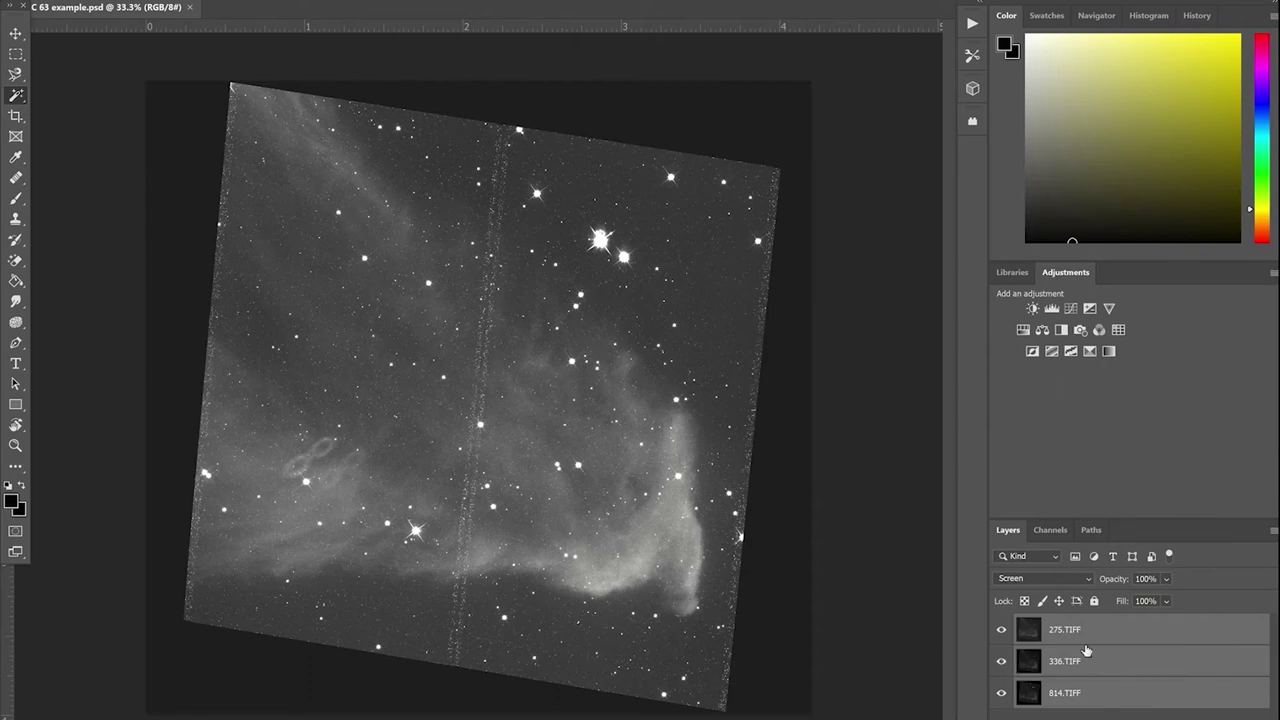
Step: Hide the 814.TIFF, 336.TIFF and 275.TIFF layers
left_click(1001, 692)
left_click(1001, 661)
left_click(1001, 629)
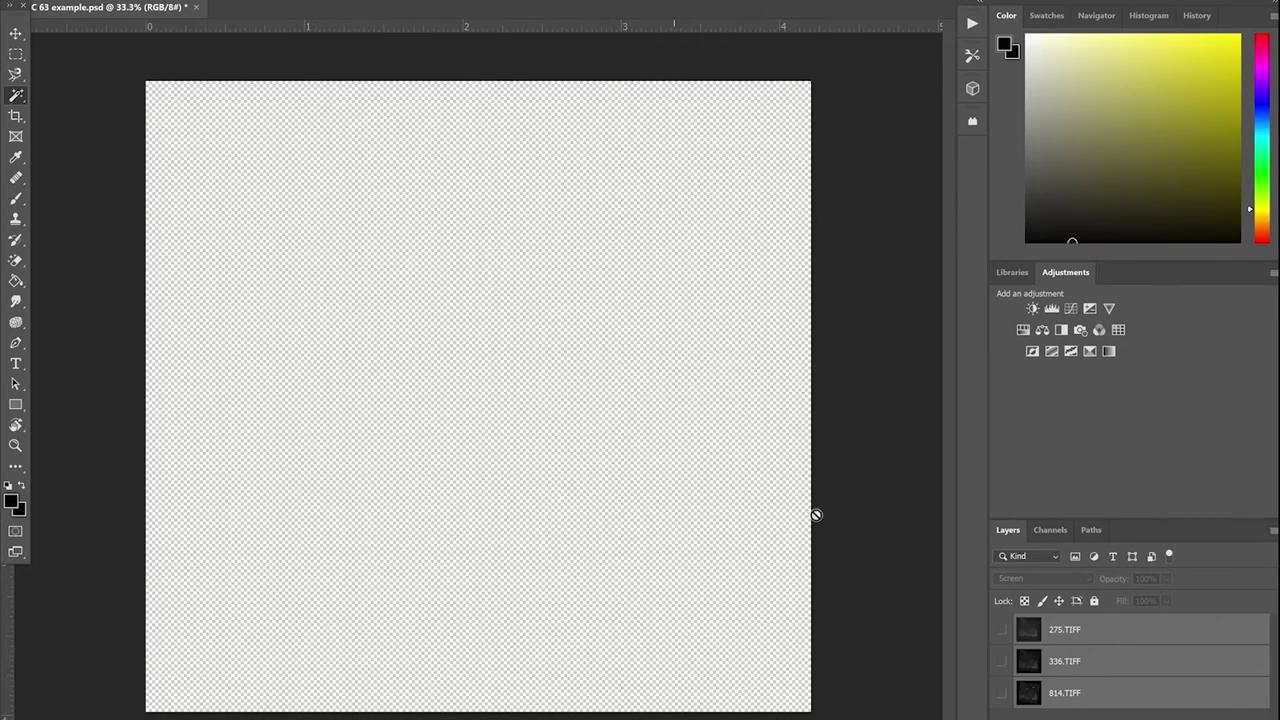
Step: Show 814.TIFF and add a Hue/Saturation adjustment clipped to that layer with Colorize enabled
left_click(1001, 693)
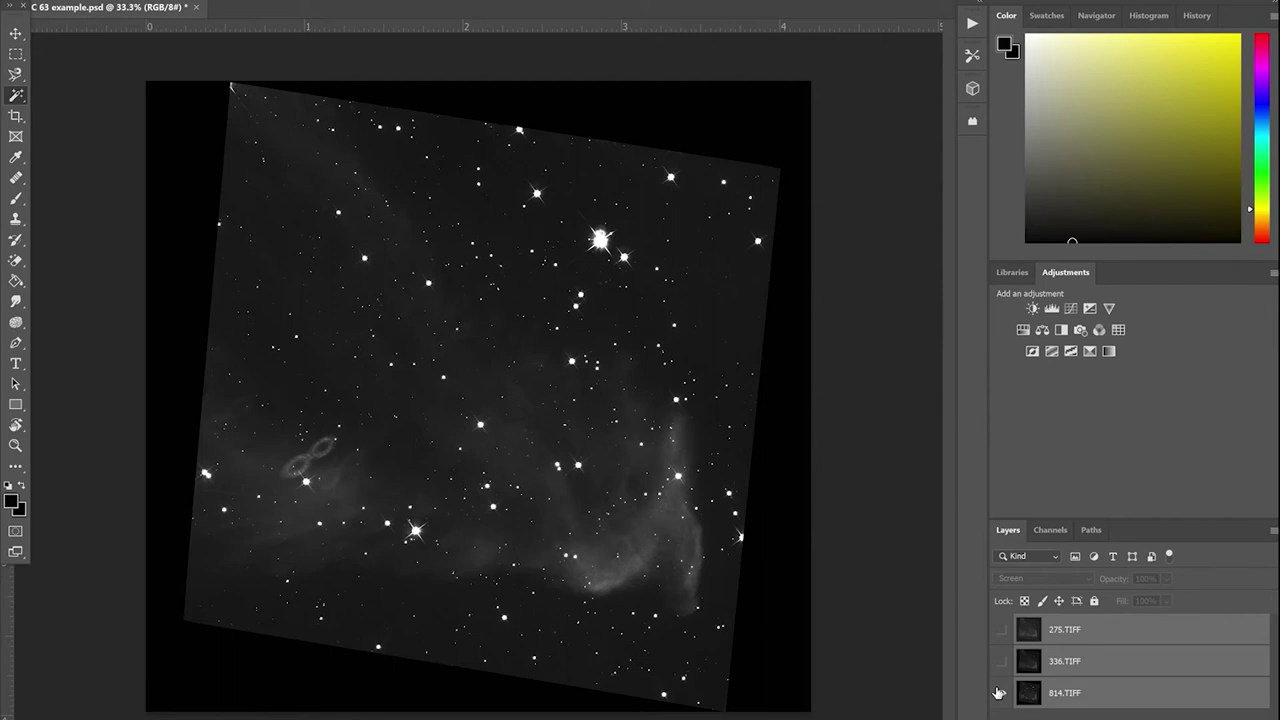
left_click(1068, 696)
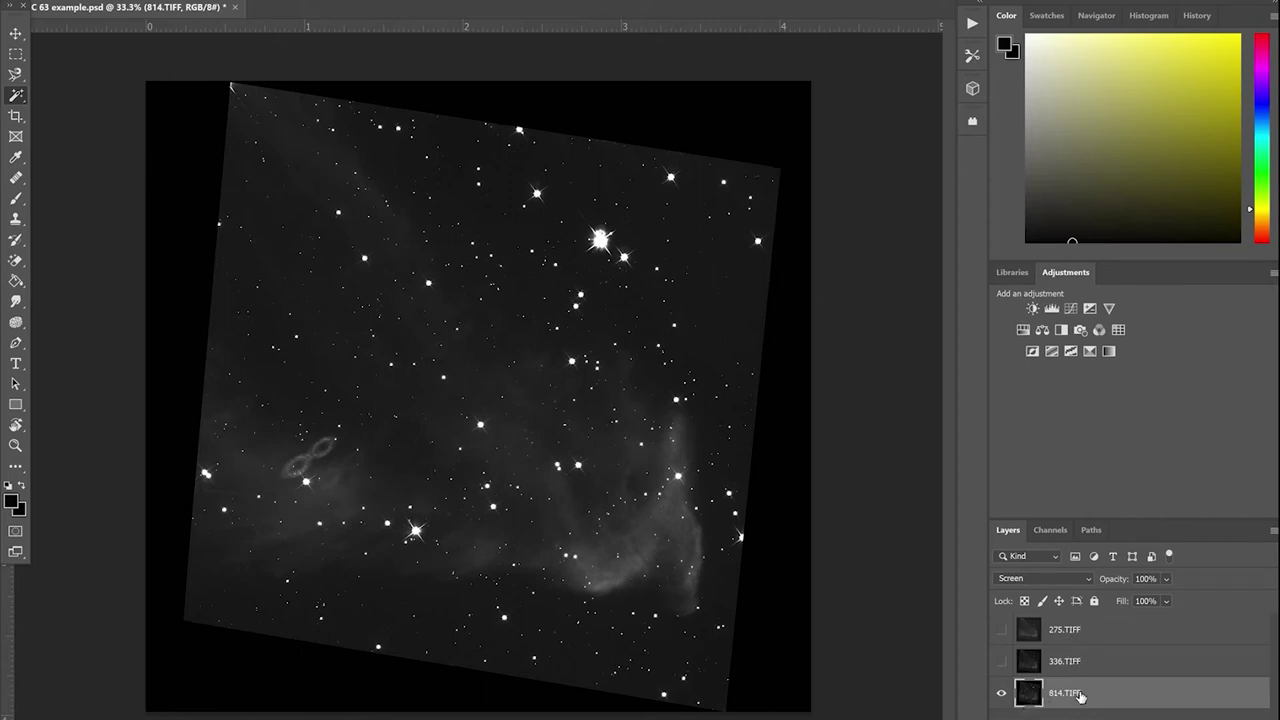
left_click(1023, 332)
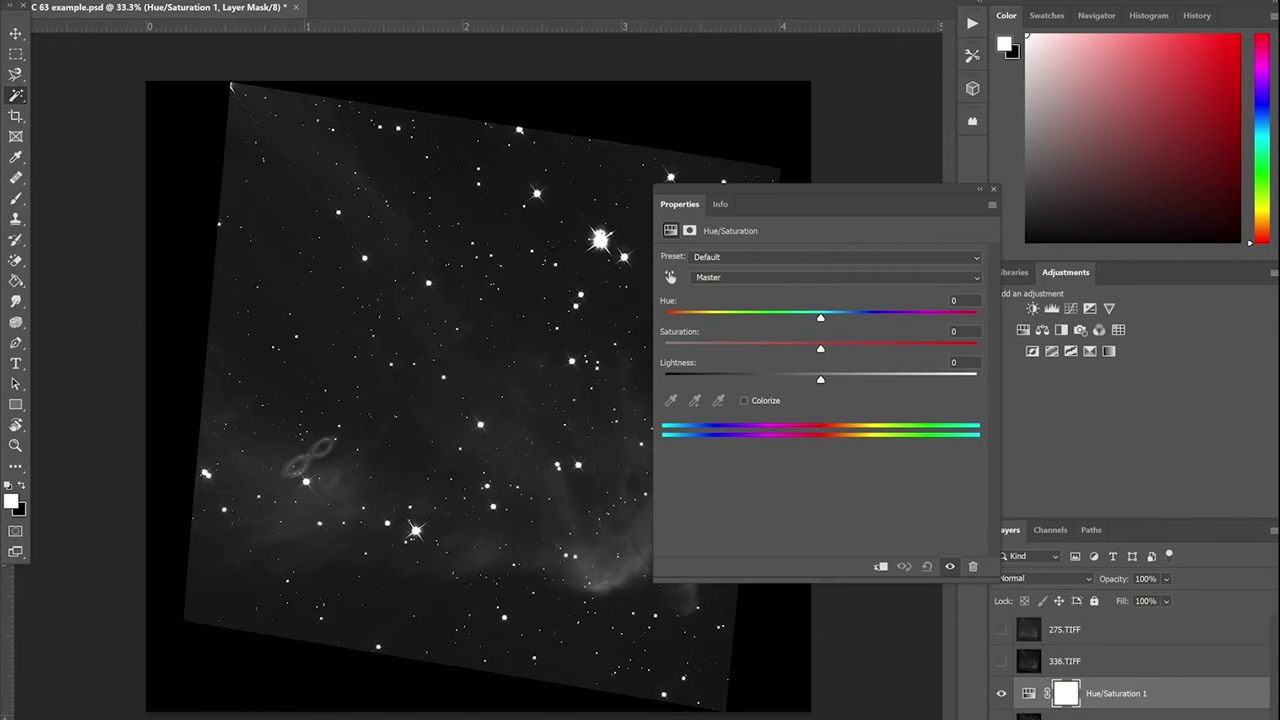
left_click(882, 568)
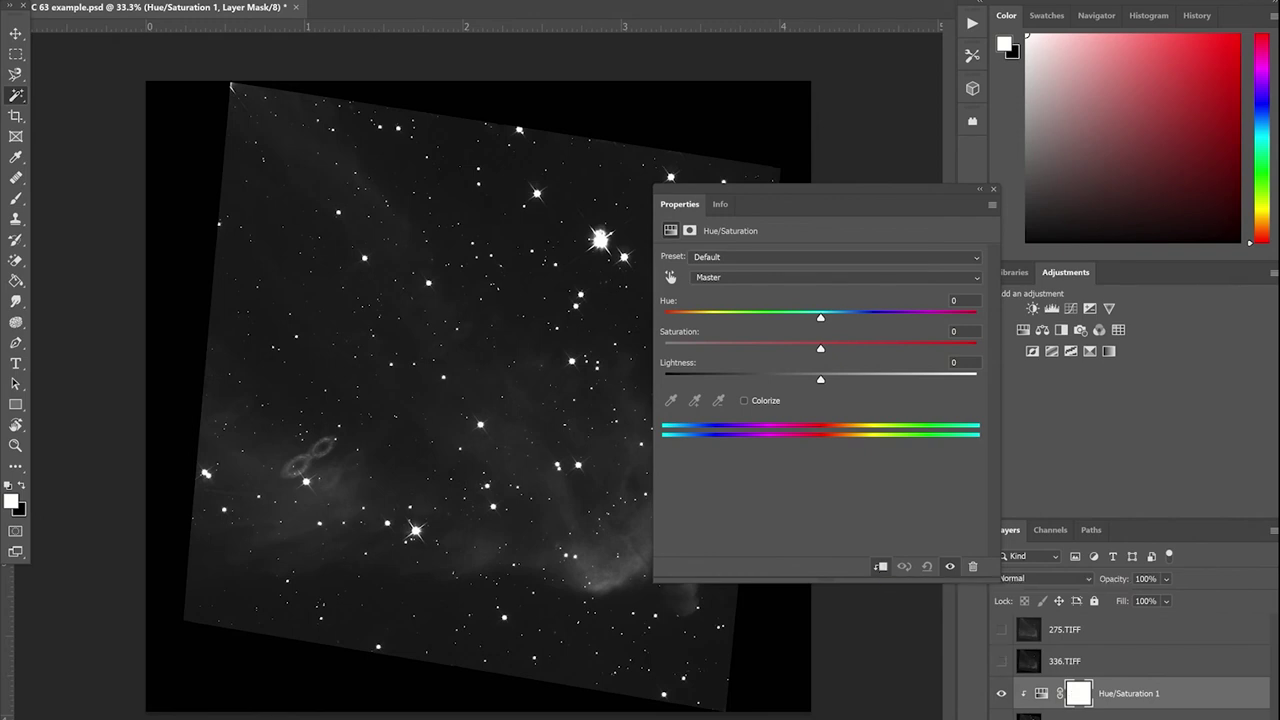
left_click(745, 400)
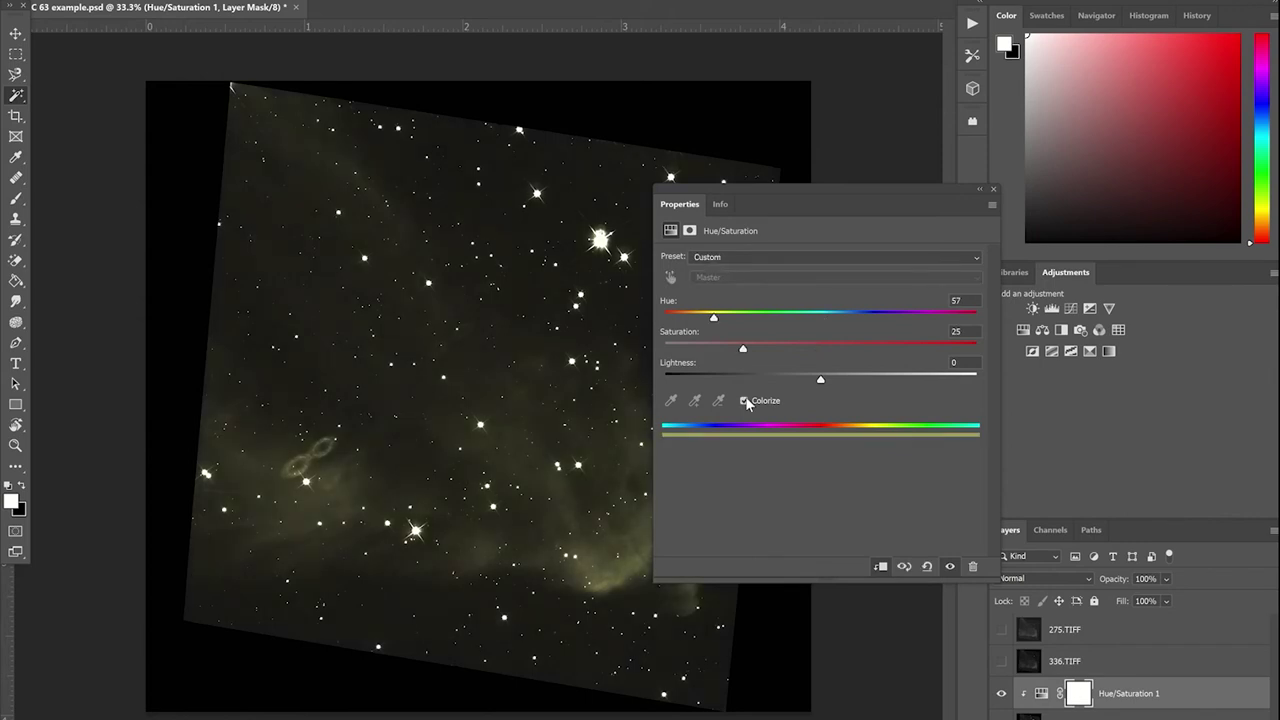
Step: Move the Hue/Saturation properties away from the image and clear the accidental selection
left_click(790, 175)
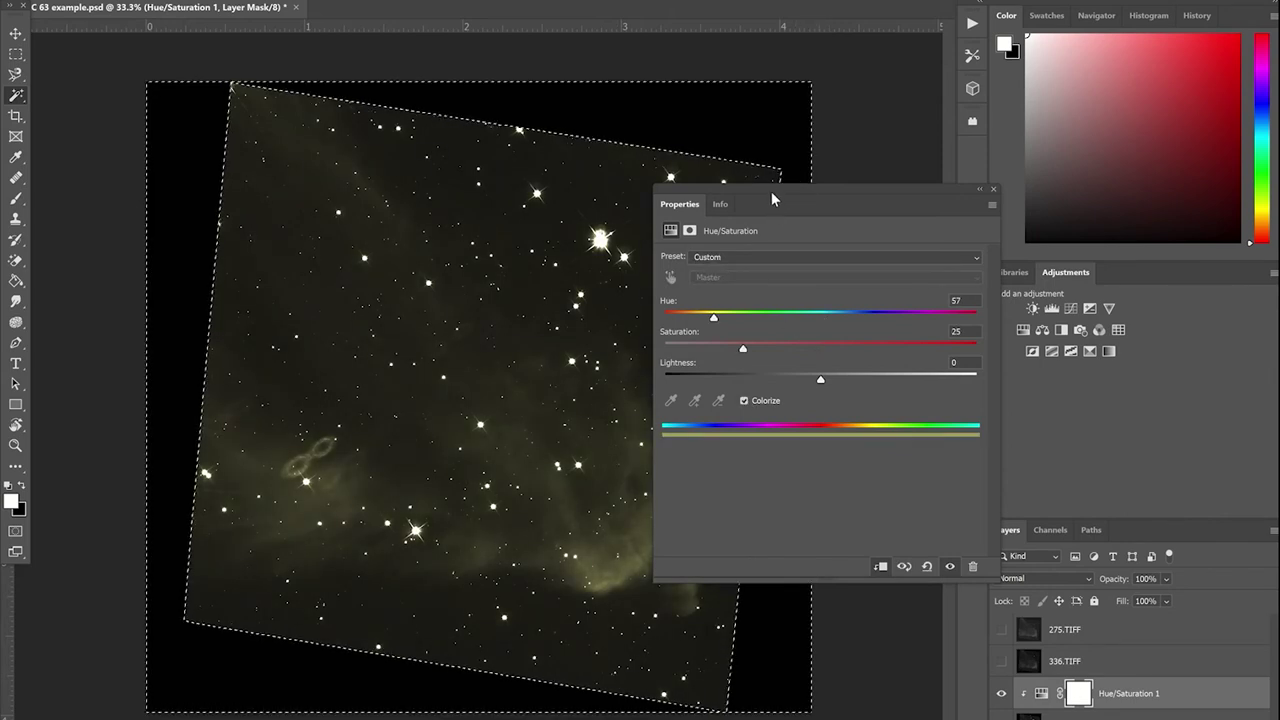
left_click_drag(771, 191, 938, 120)
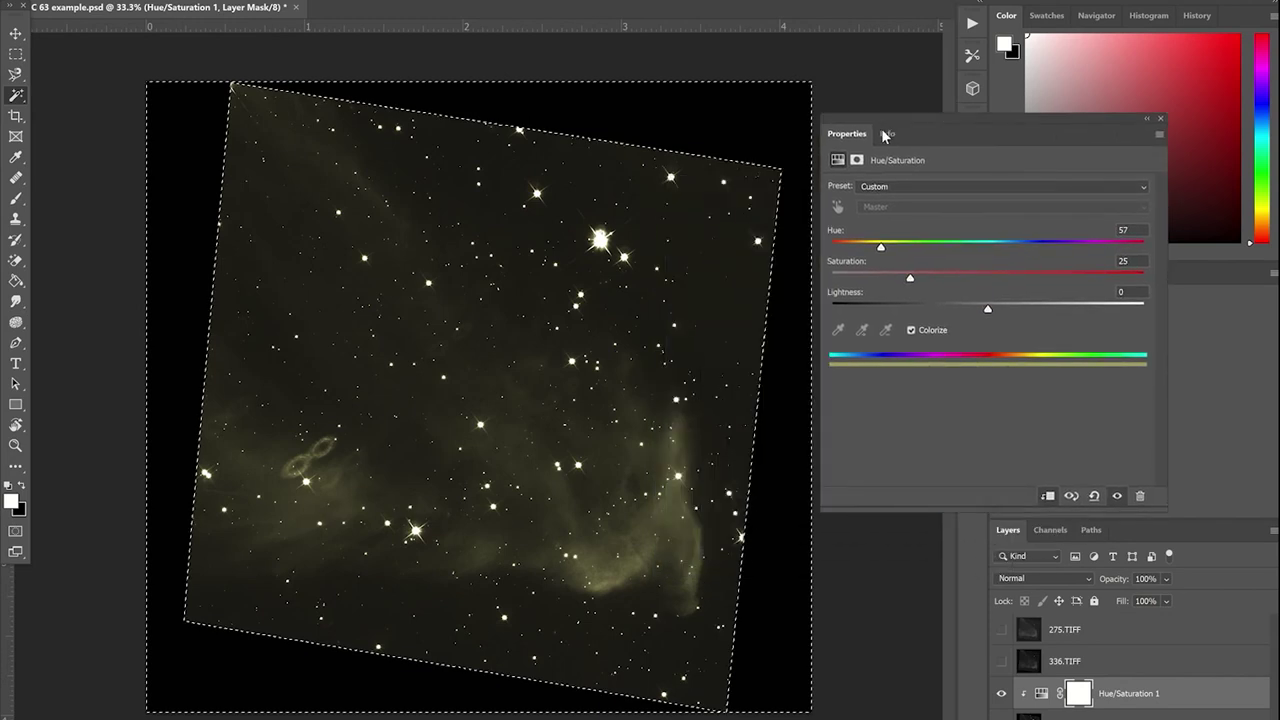
key("alt+e")
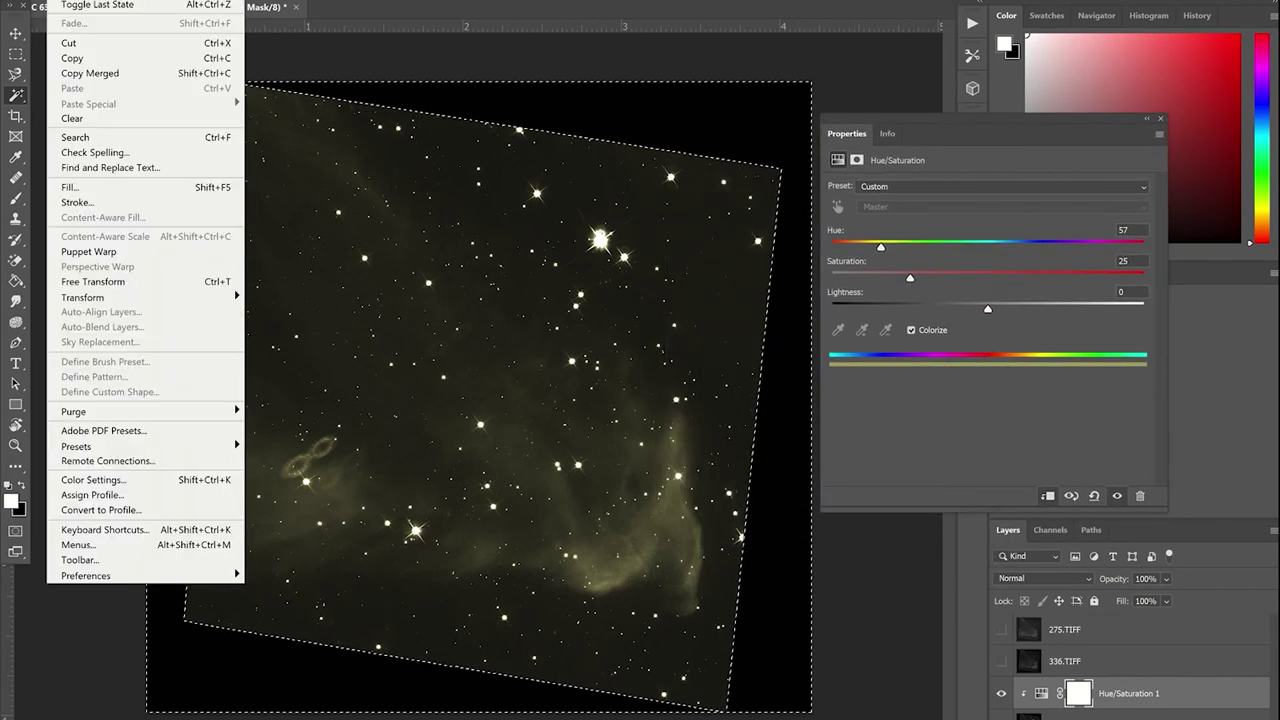
key("Escape")
key("alt+e")
key("Escape")
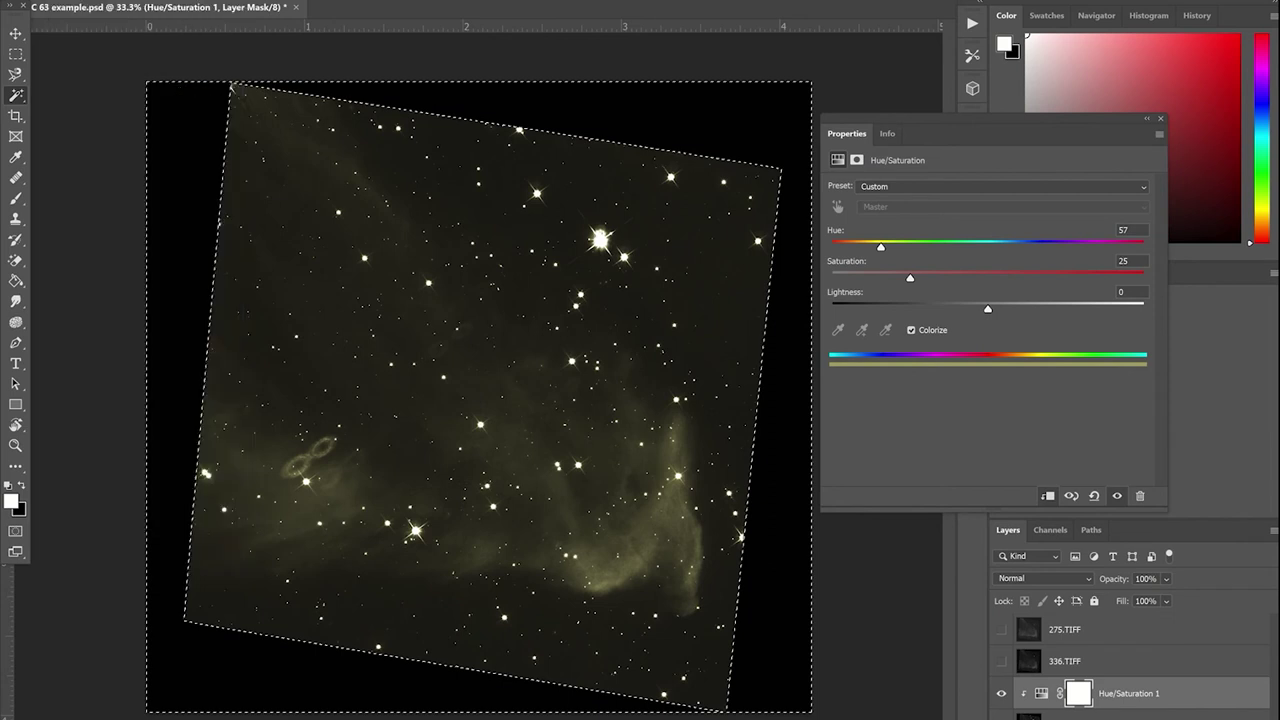
key("ctrl+d")
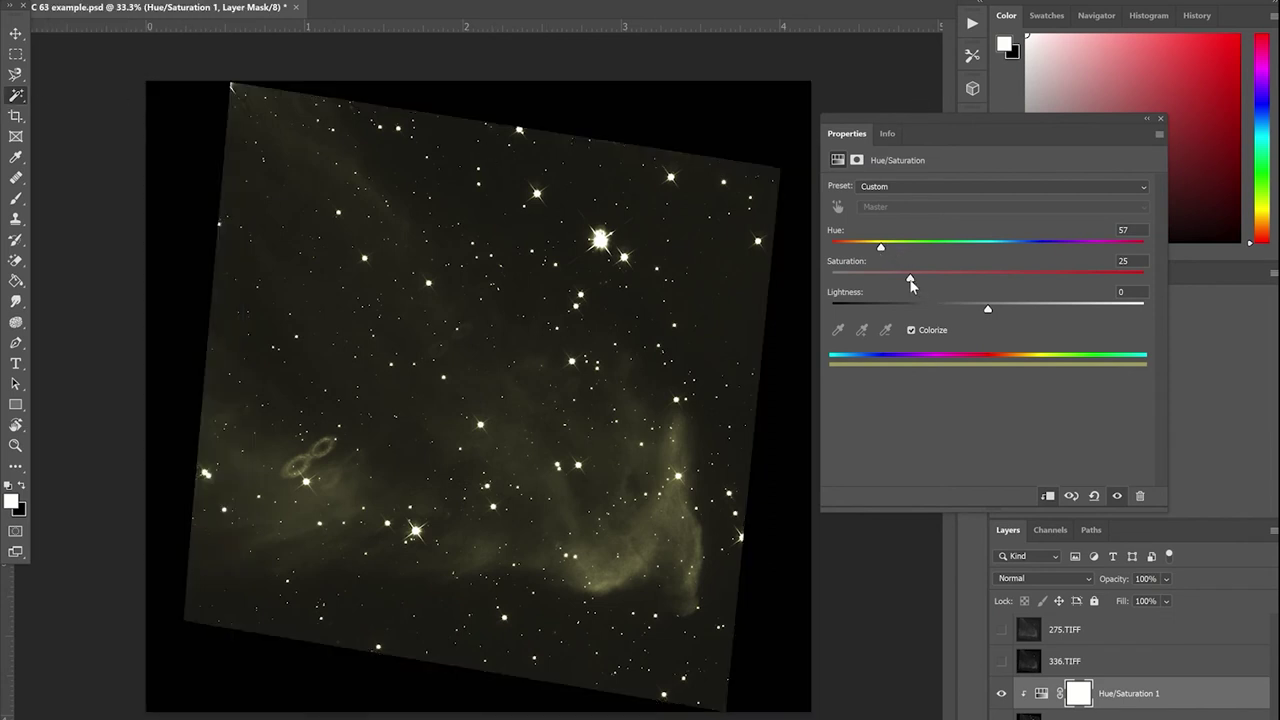
Step: Set the saturation of the 814.TIFF colorization to 100 and its hue to 20
left_click_drag(910, 280, 1026, 278)
left_click_drag(1126, 281, 1153, 280)
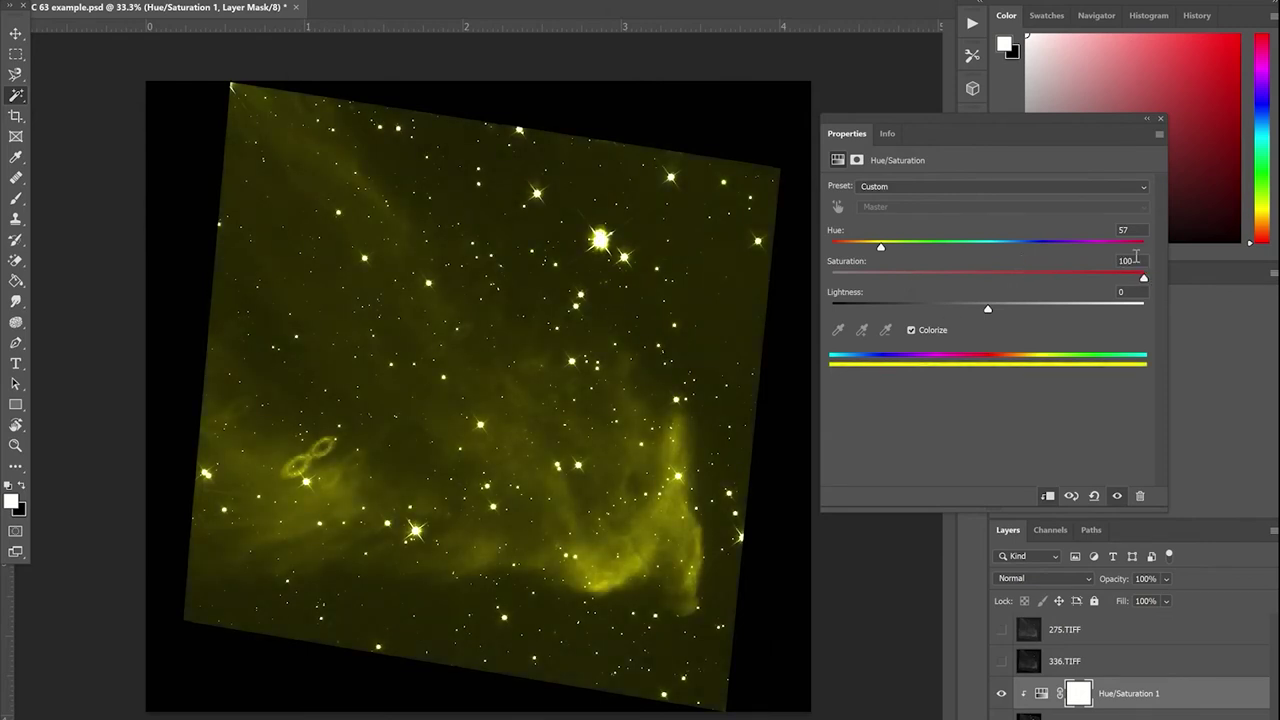
left_click_drag(881, 247, 992, 250)
left_click_drag(836, 280, 849, 251)
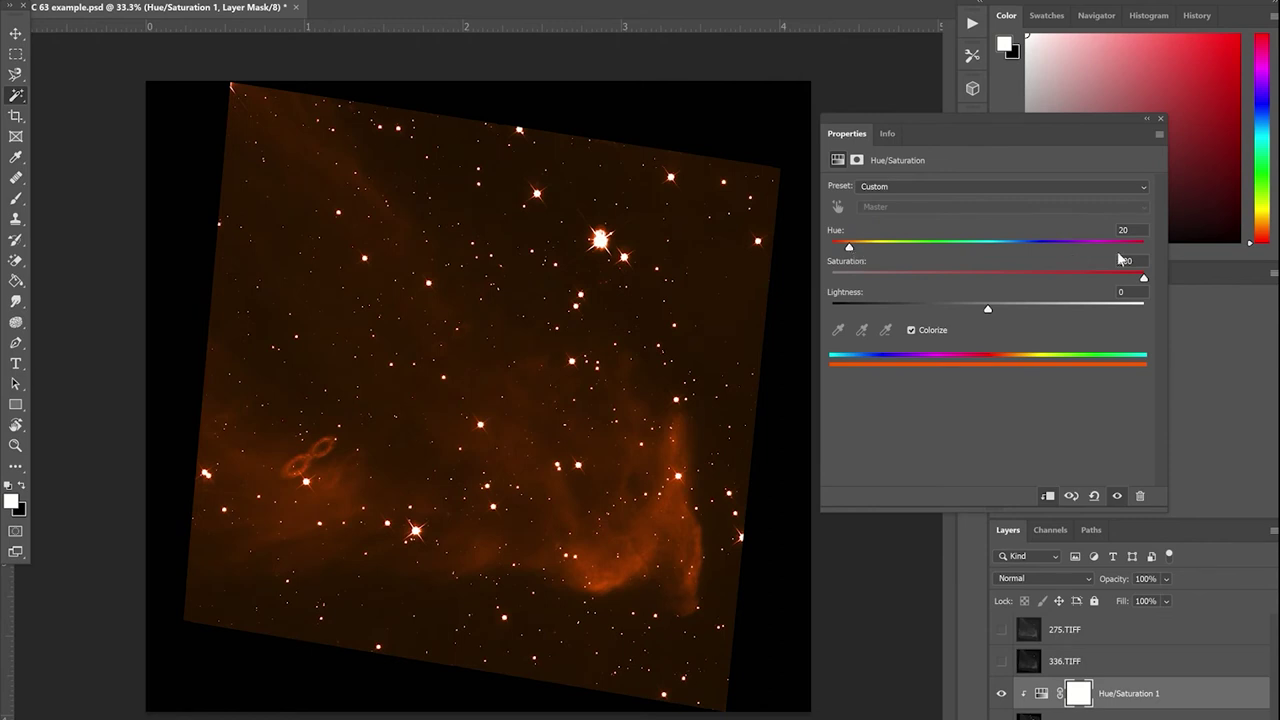
Step: Try a lightness of +19 on 814.TIFF, reset it to 0, and try hues of 304, 39 and 97
left_click_drag(989, 310, 1018, 308)
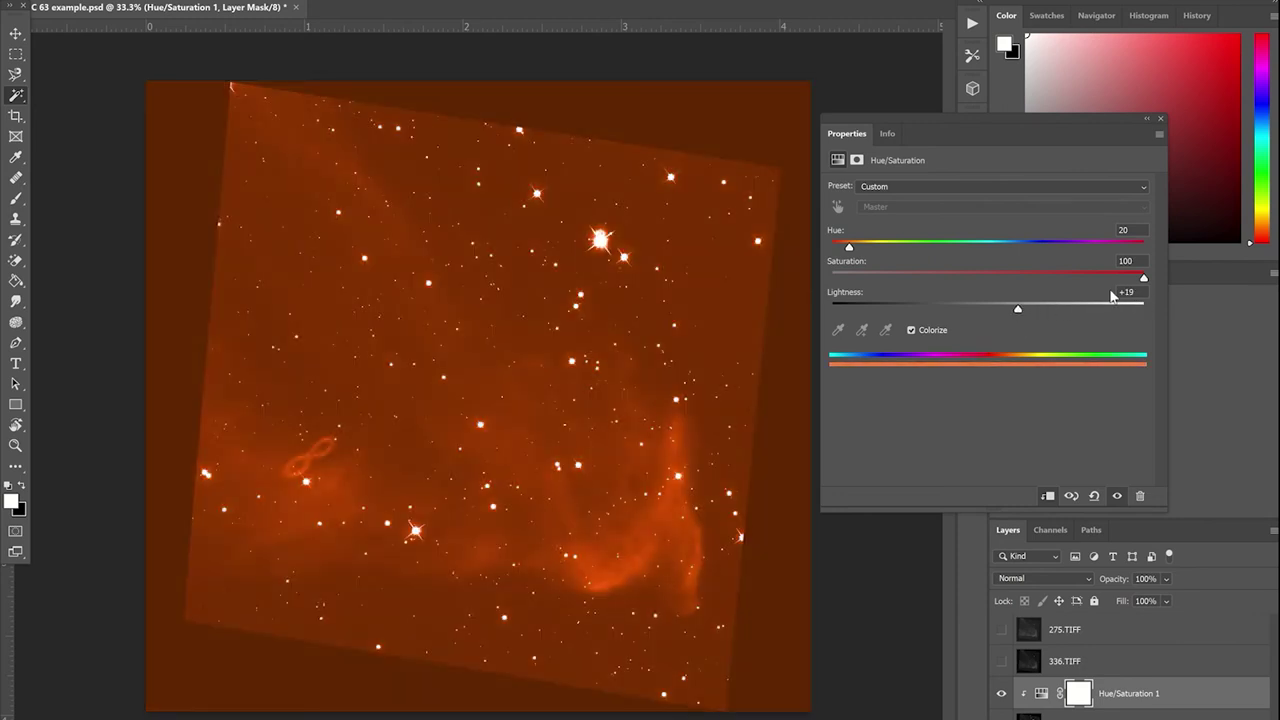
type("0")
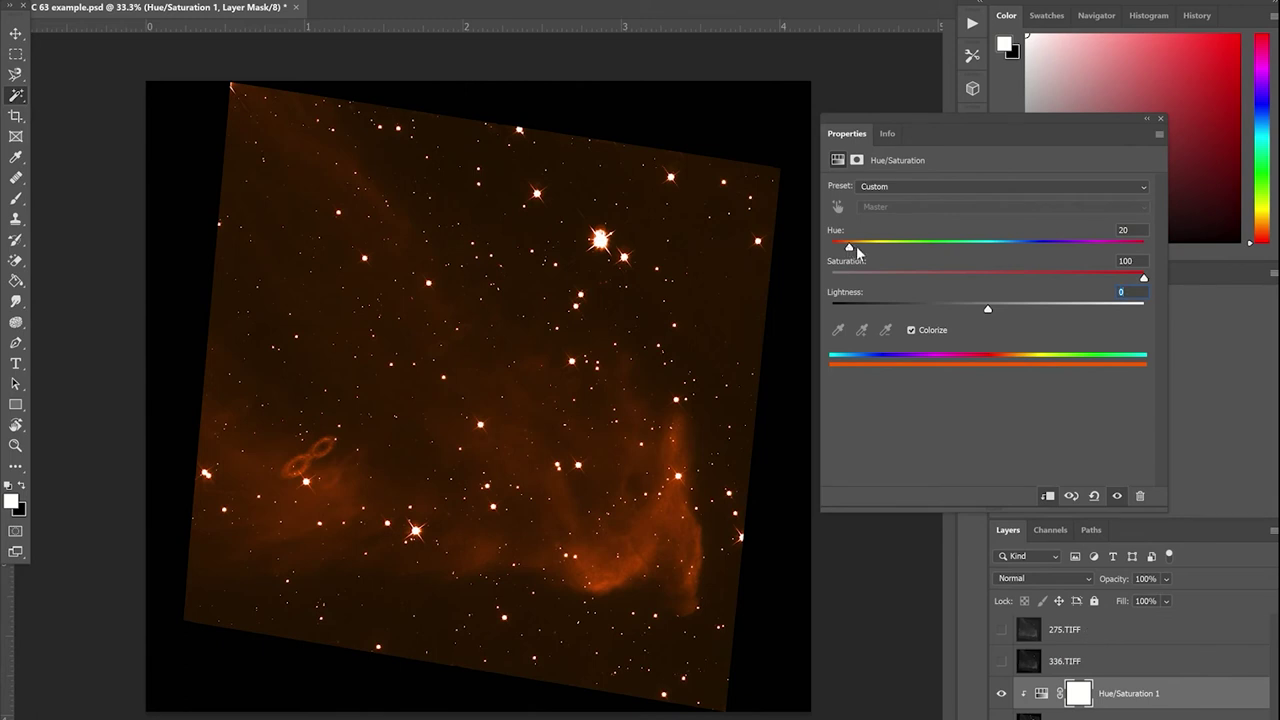
left_click_drag(849, 249, 1096, 249)
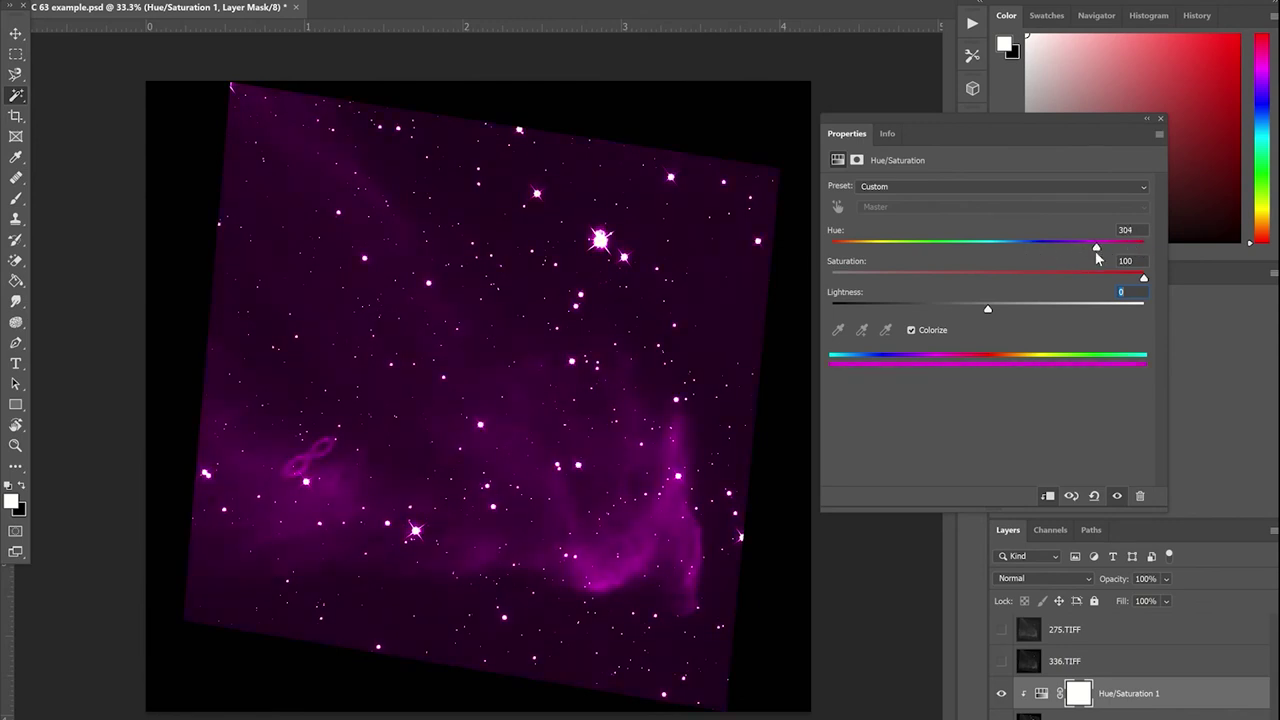
left_click_drag(1095, 251, 867, 246)
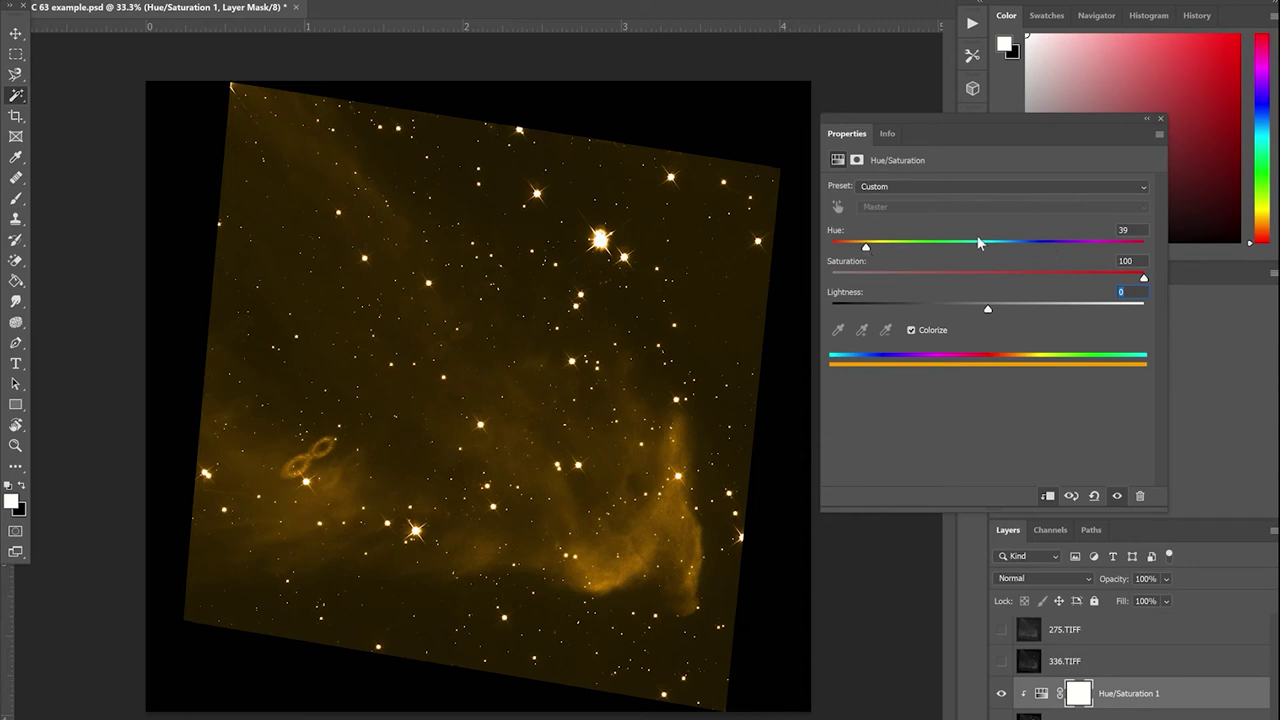
left_click(870, 245)
left_click_drag(869, 246, 914, 250)
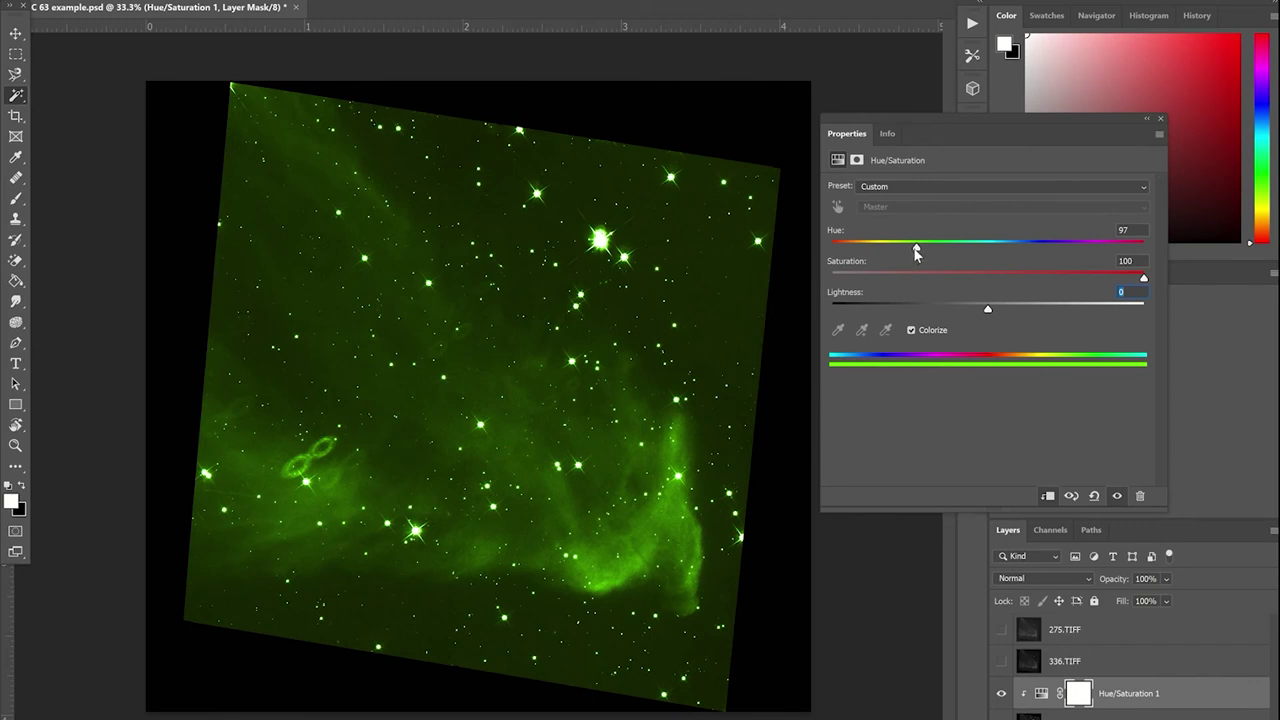
Step: Set the hue of 814.TIFF's colorization to a golden yellow of about 48, close its settings and hide 814.TIFF
left_click_drag(915, 250, 871, 265)
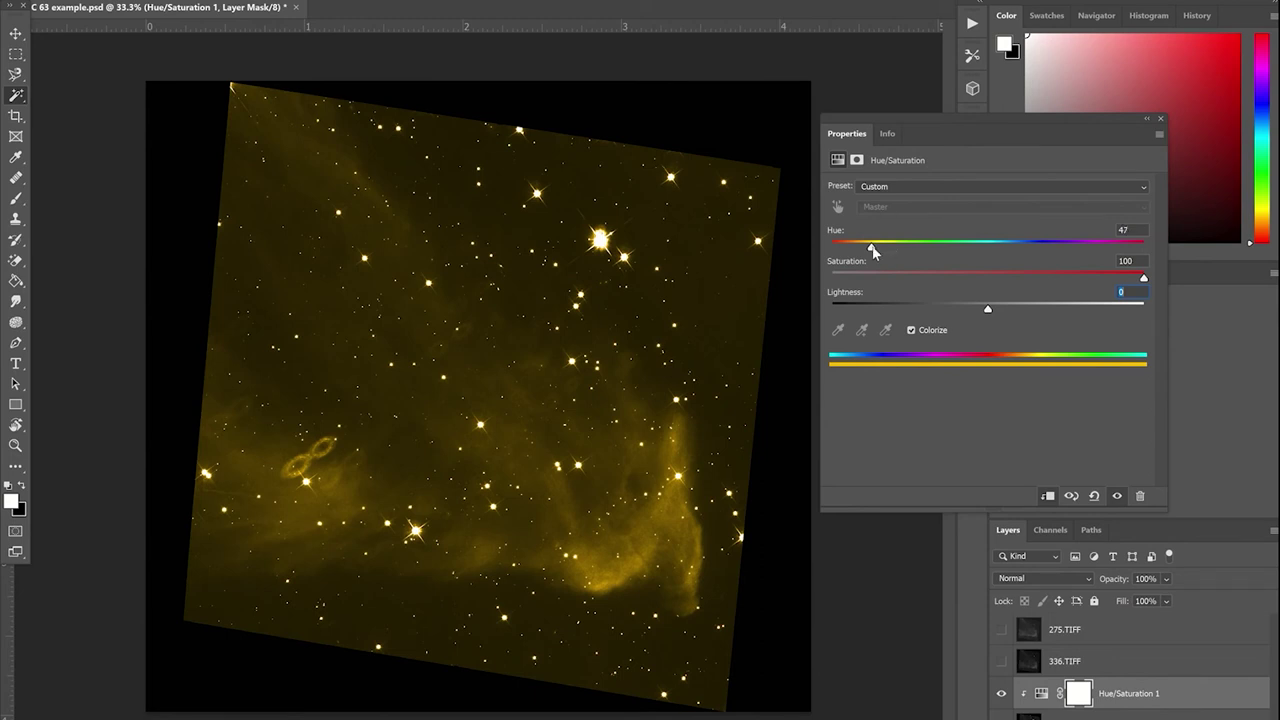
mouse_move(874, 250)
left_mouse_down()
mouse_move(855, 250)
mouse_move(1025, 250)
mouse_move(862, 249)
mouse_move(878, 254)
left_mouse_up()
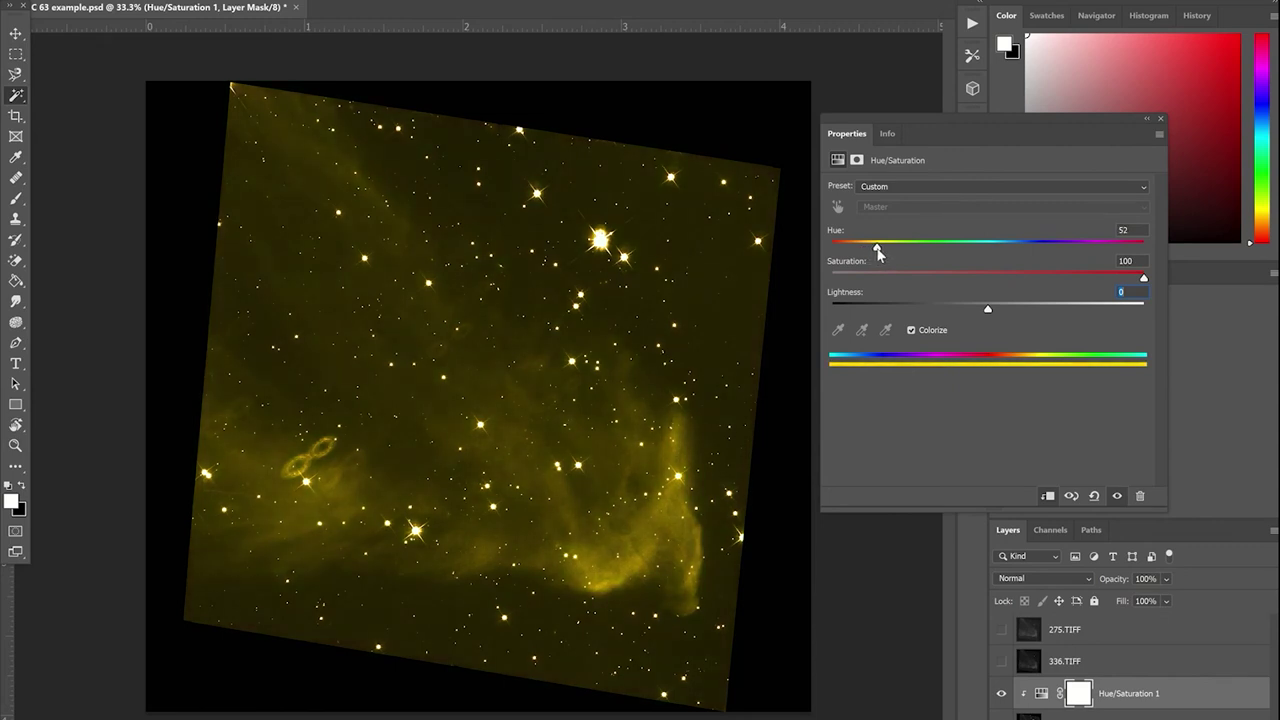
left_click(1134, 230)
mouse_move(877, 249)
left_mouse_down()
mouse_move(1146, 249)
mouse_move(861, 250)
mouse_move(1153, 245)
mouse_move(796, 246)
mouse_move(824, 259)
mouse_move(871, 251)
left_mouse_up()
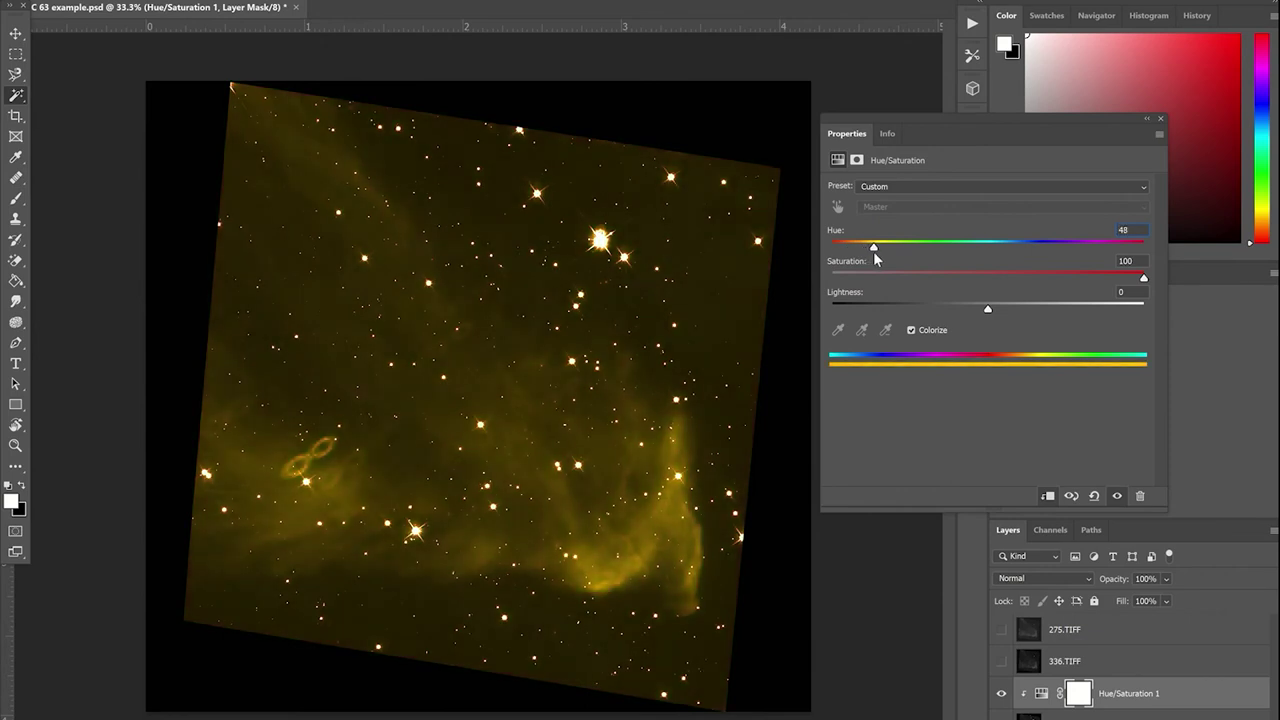
left_click_drag(873, 251, 871, 251)
left_click(1160, 118)
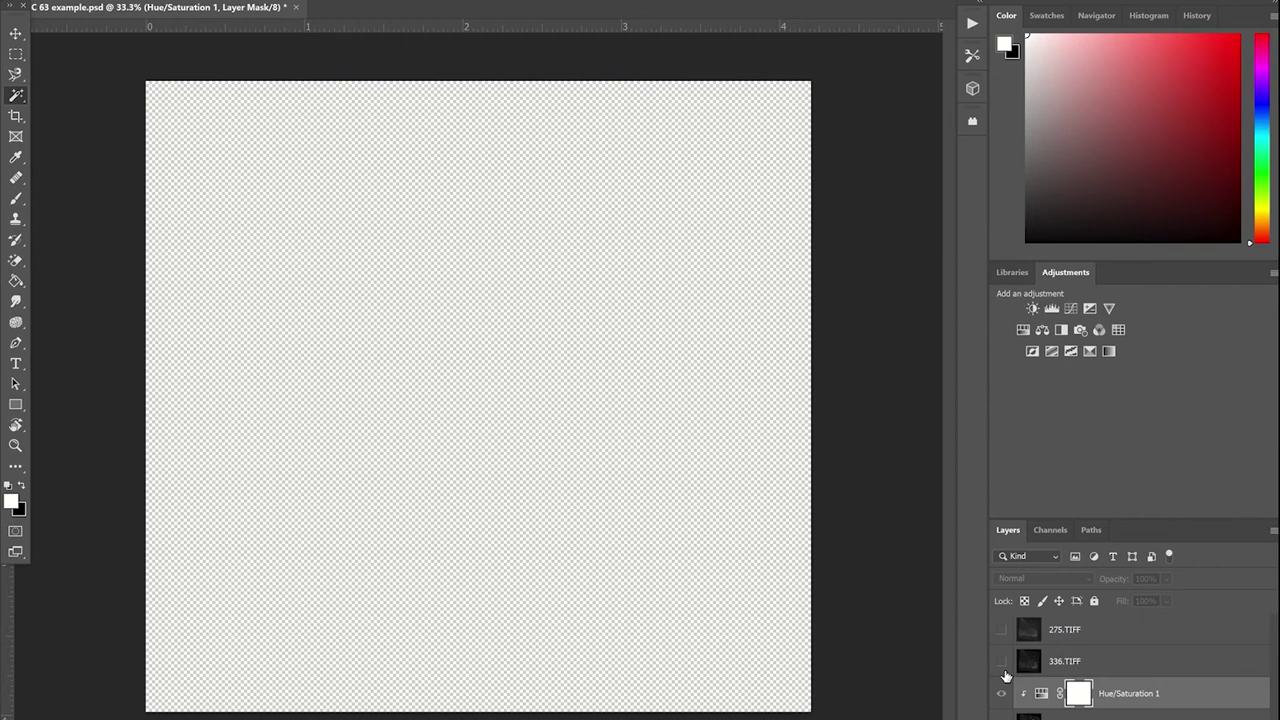
Step: Show 336.TIFF and add a Hue/Saturation adjustment clipped to that layer with Colorize enabled
left_click(1002, 662)
left_click(1066, 662)
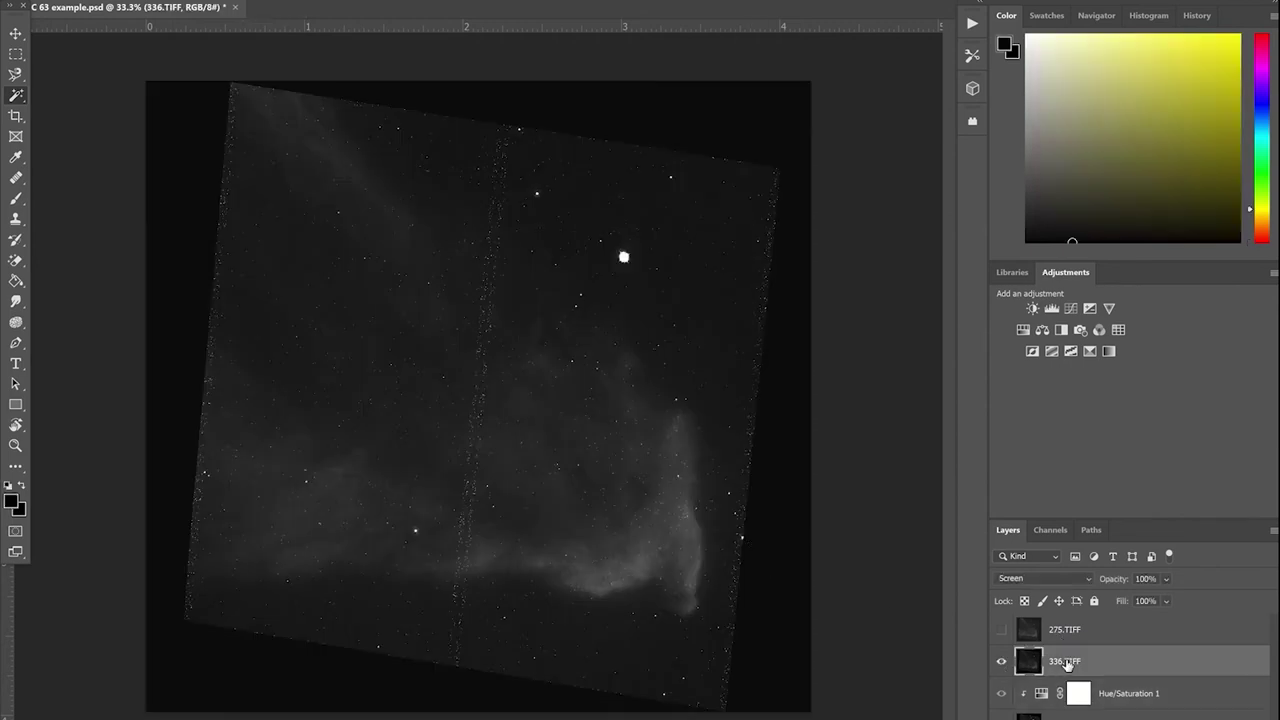
left_click(1021, 327)
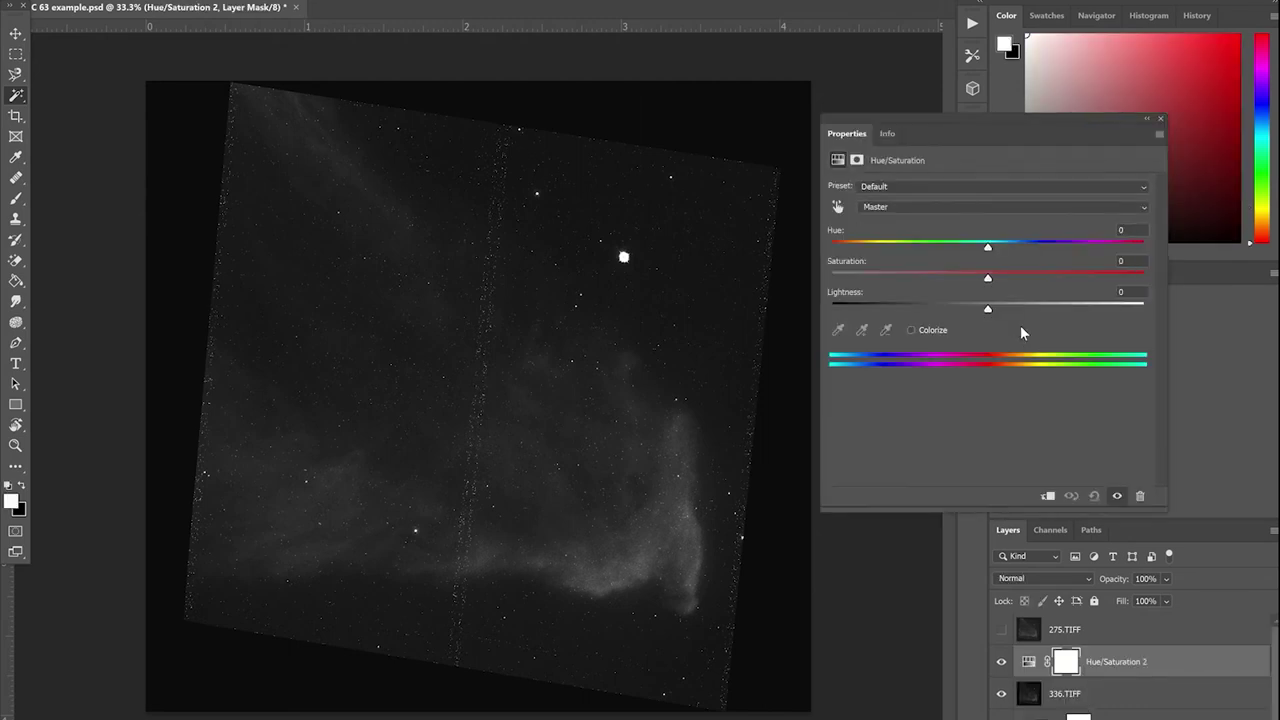
left_click(910, 330)
left_click(1047, 495)
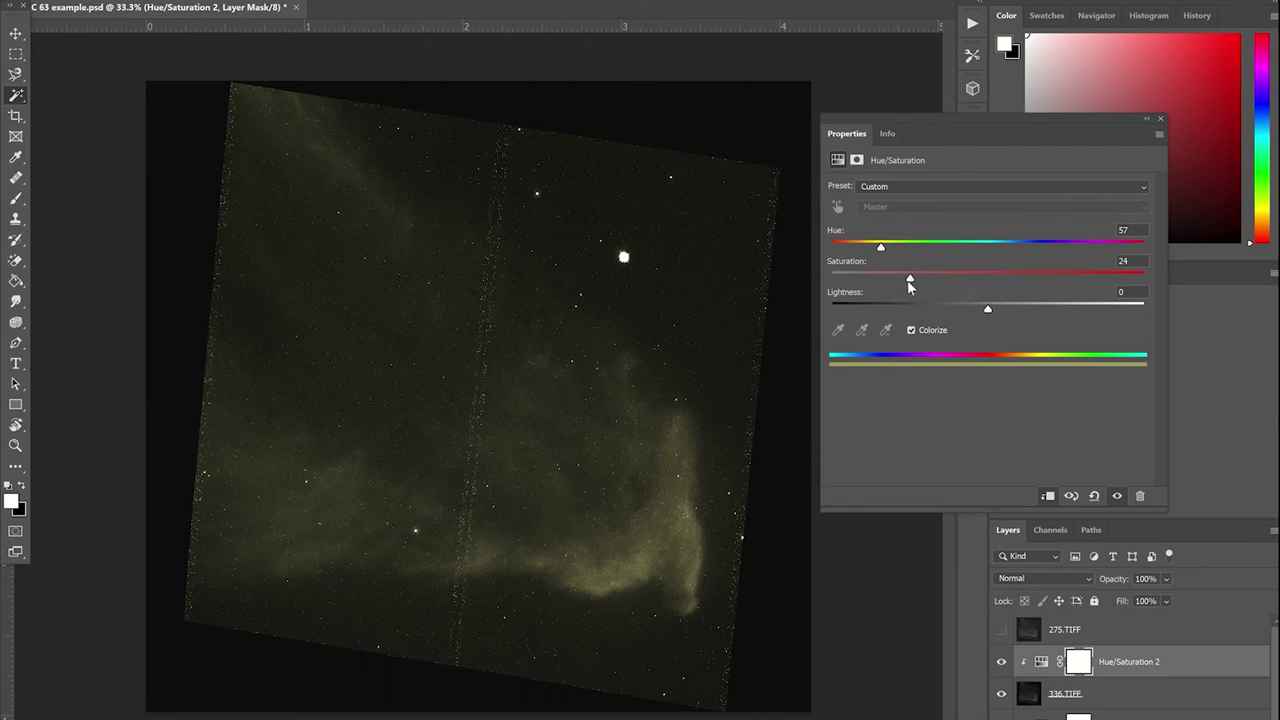
Step: Set the 336.TIFF colorization to saturation 100 and a violet hue of 264, and close its settings
left_click_drag(907, 280, 1168, 271)
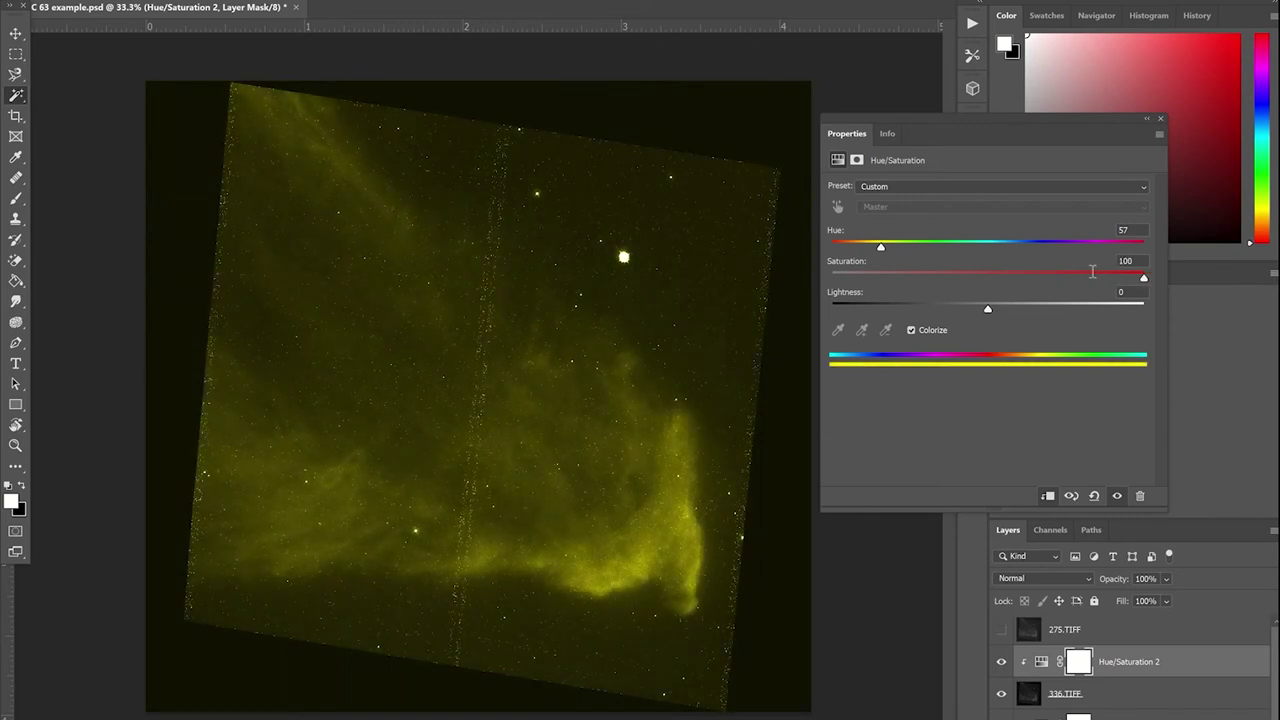
left_click_drag(885, 248, 1051, 250)
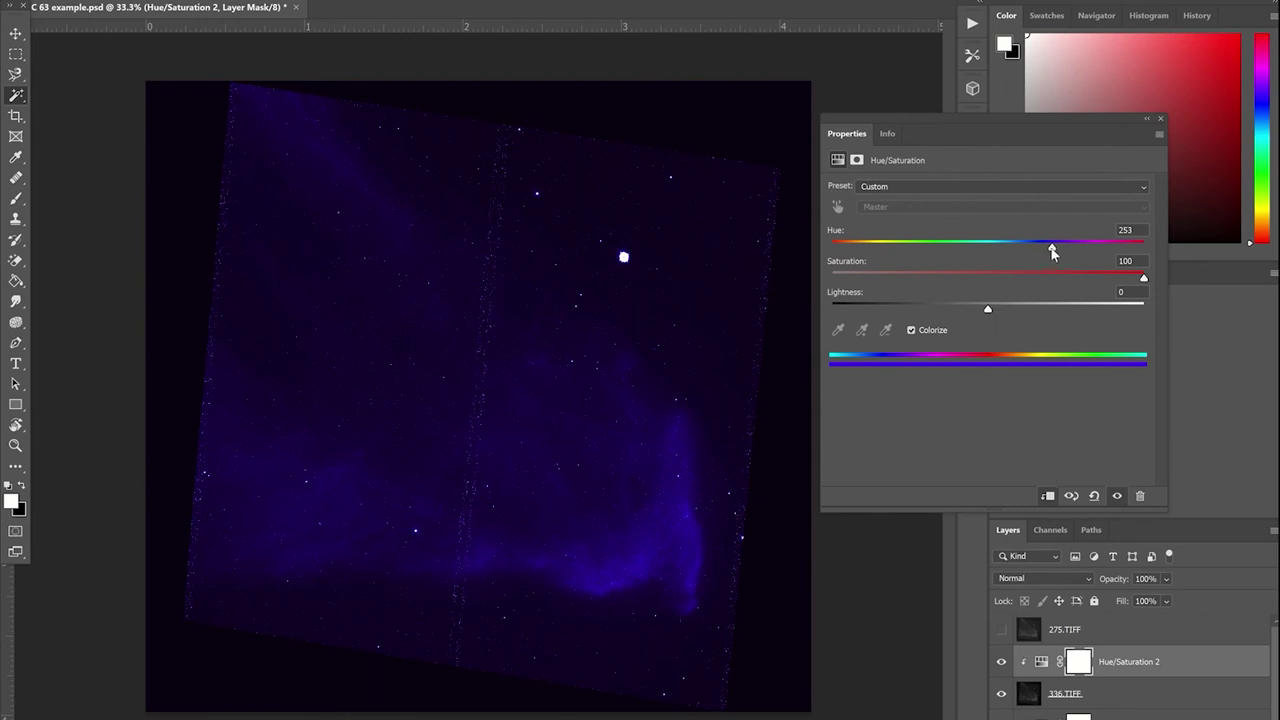
mouse_move(1053, 250)
left_mouse_down()
mouse_move(1087, 252)
mouse_move(1052, 251)
left_mouse_up()
left_click(1061, 249)
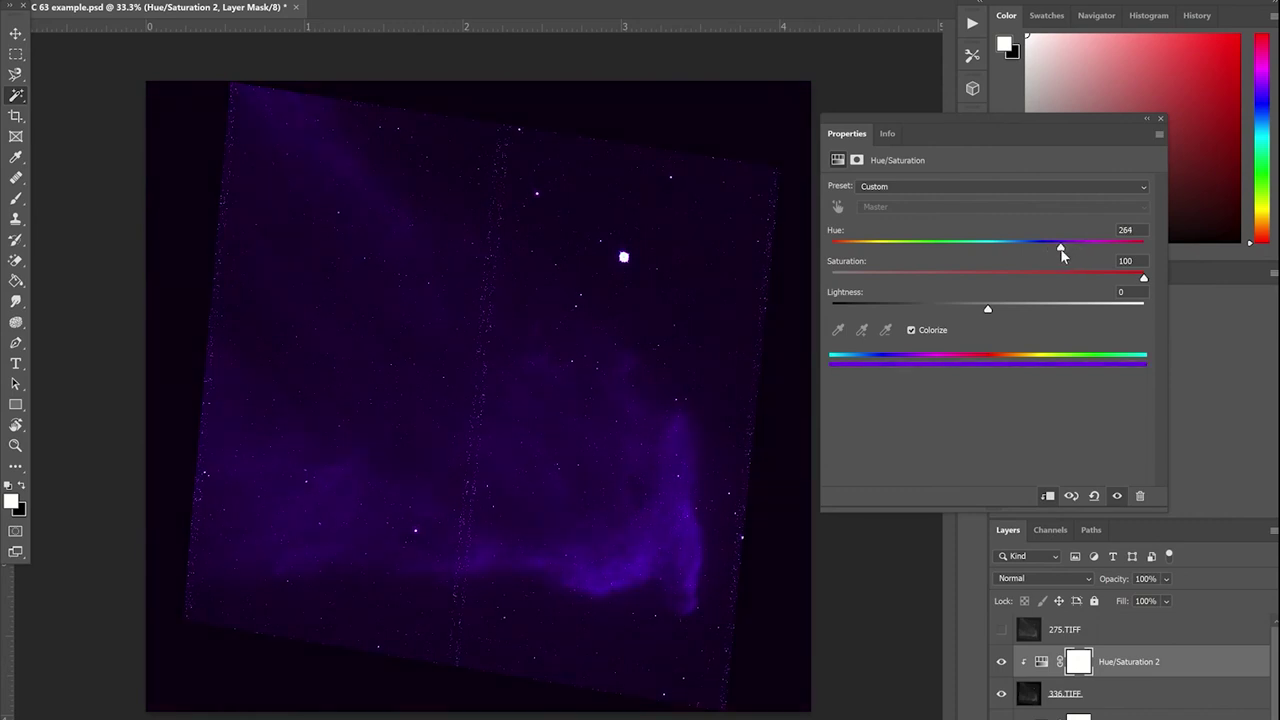
left_click(1161, 122)
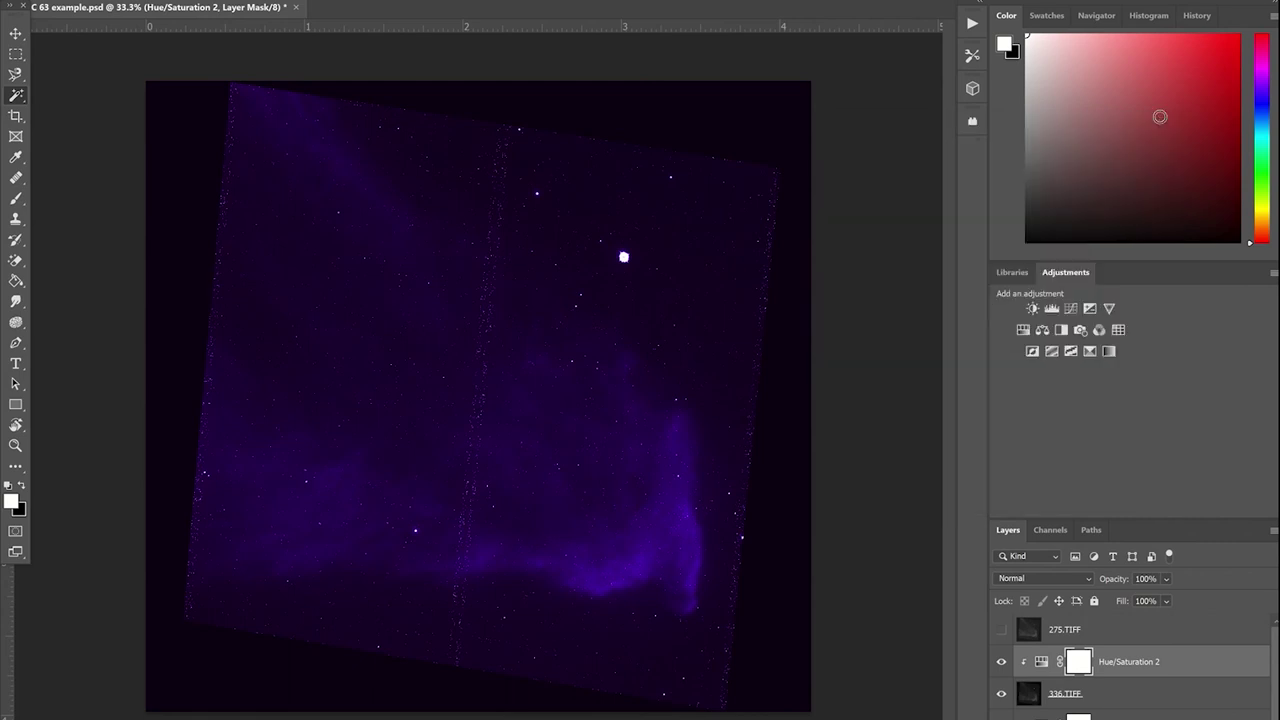
Step: Select and show 814.TIFF to view its color blended with the colorized 336.TIFF
scroll(1038, 620, "down", 1)
right_click(1038, 620)
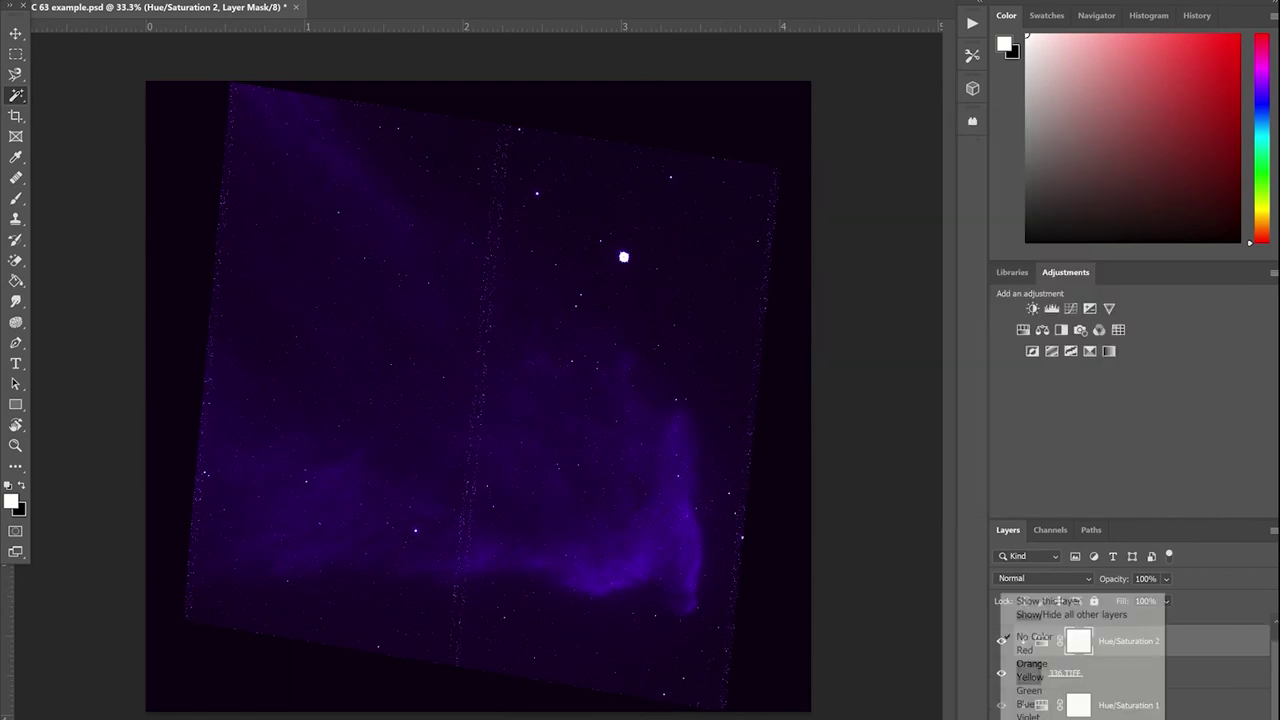
key("shift+alt+s")
key("alt+bracketright")
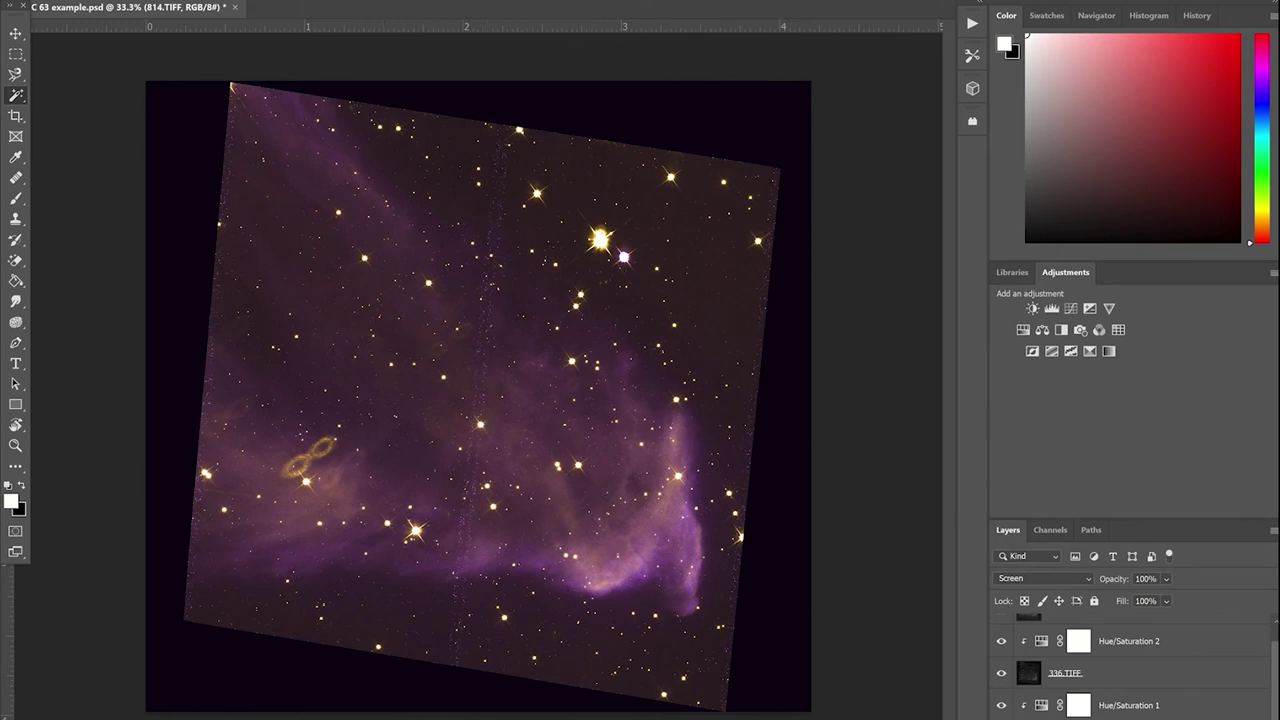
Step: Hide 814.TIFF, compare 336.TIFF with and without its Hue/Saturation adjustment, and hide 336.TIFF as well
left_click(1002, 674)
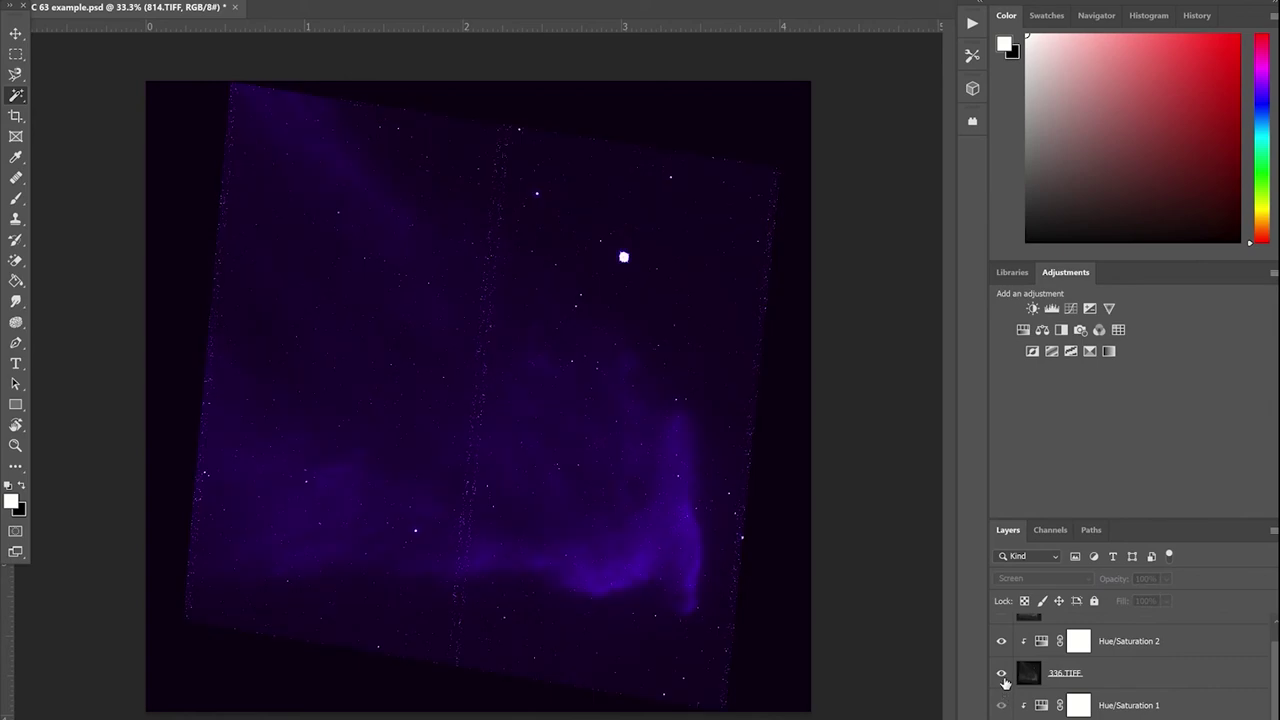
scroll(1004, 678, "up", 1)
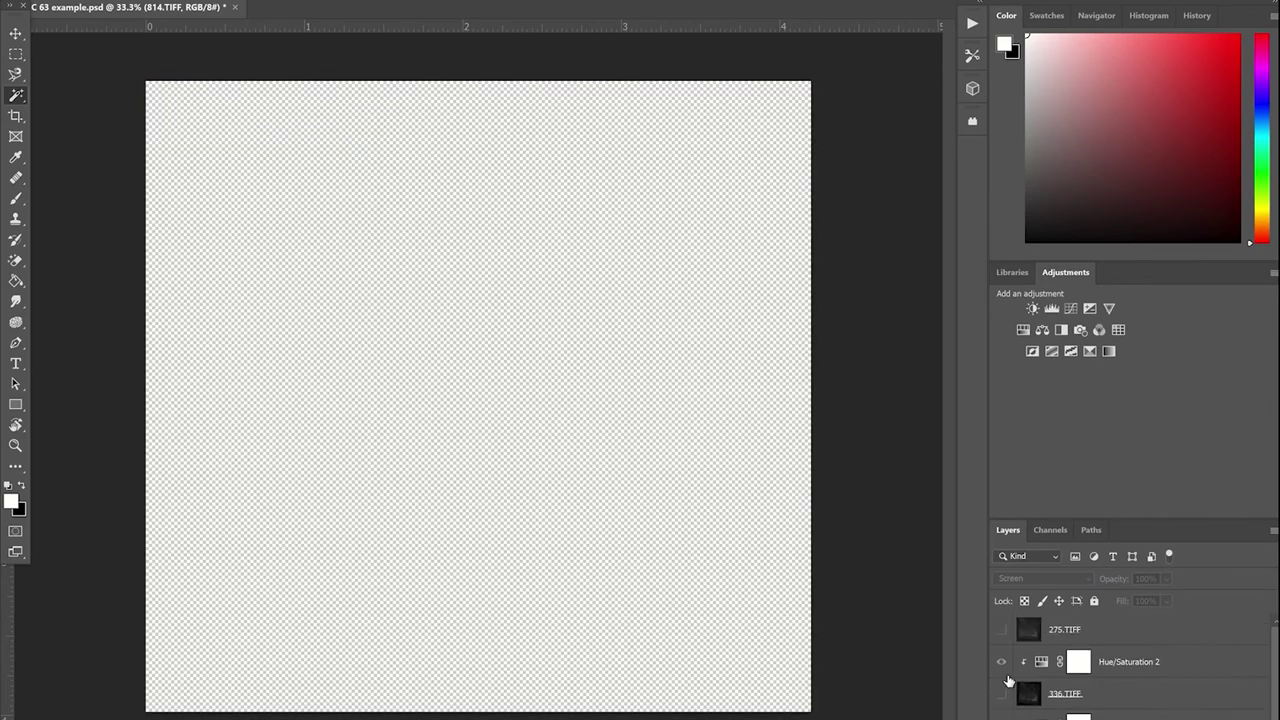
left_click(1002, 674)
left_click(1002, 672)
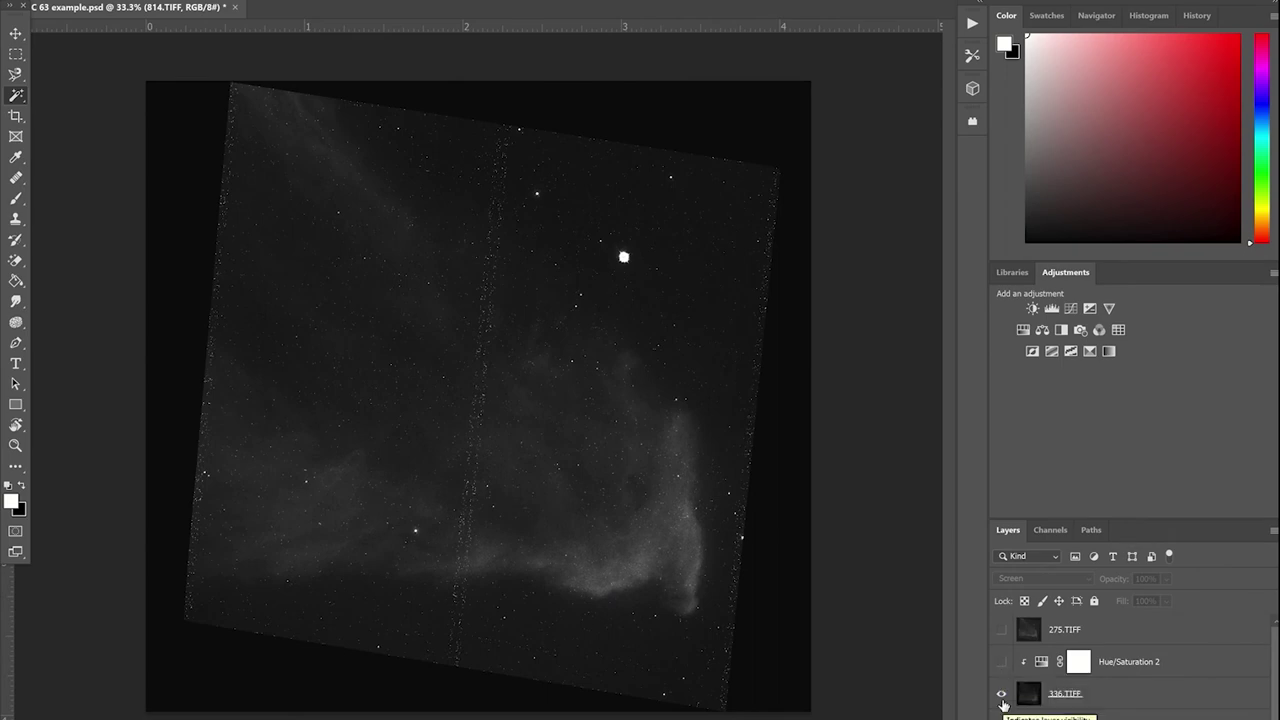
left_click(1002, 662)
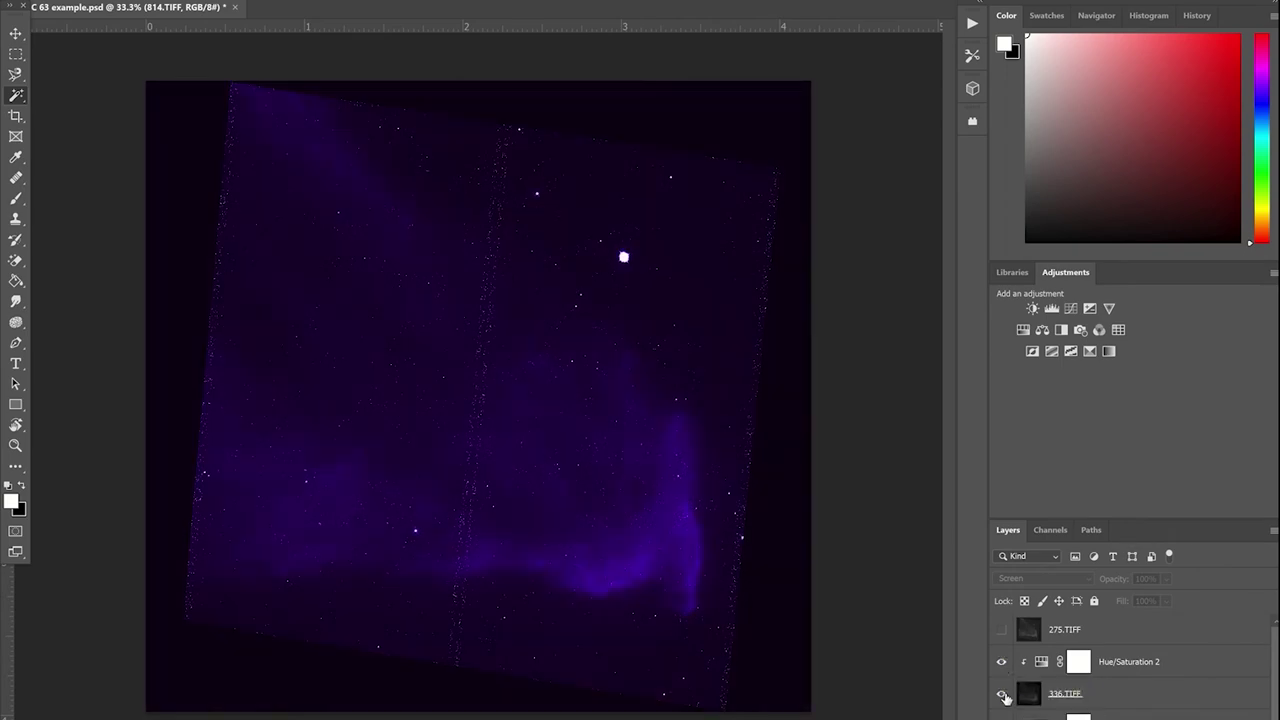
left_click(1004, 695)
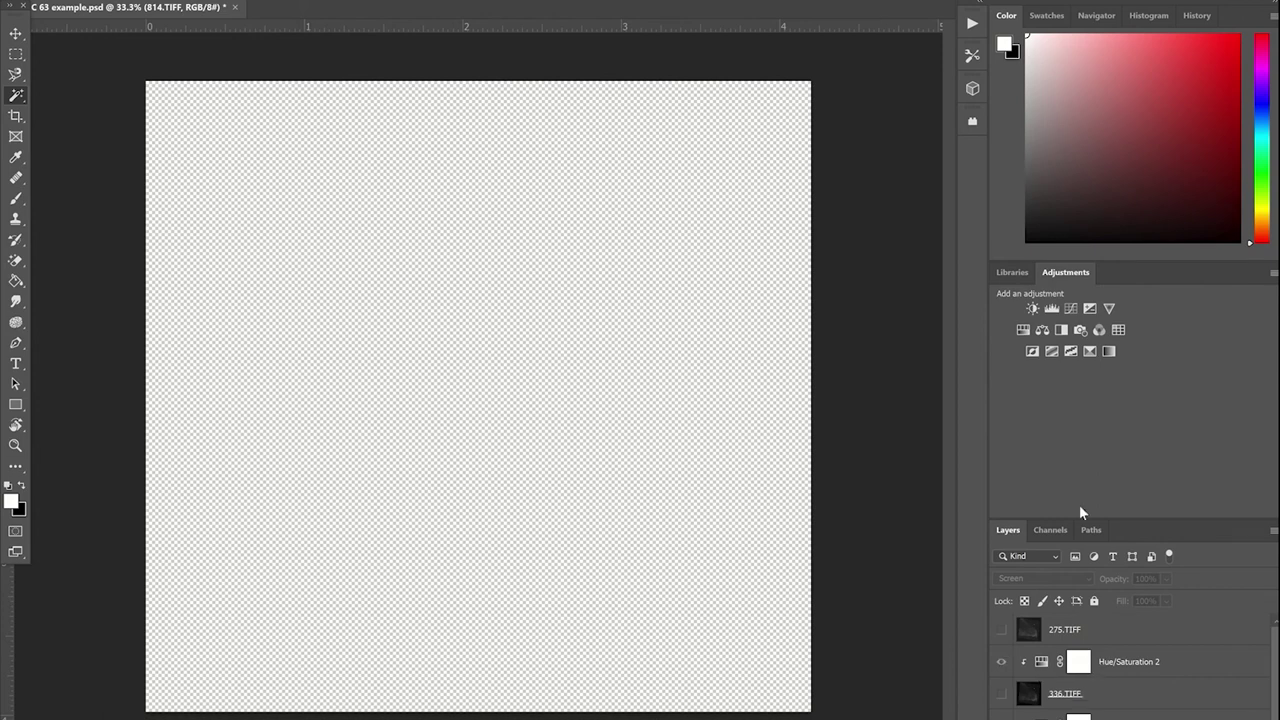
Step: Enlarge the layer list, show 275.TIFF and add a Hue/Saturation adjustment clipped to that layer
left_click_drag(1079, 518, 953, 355)
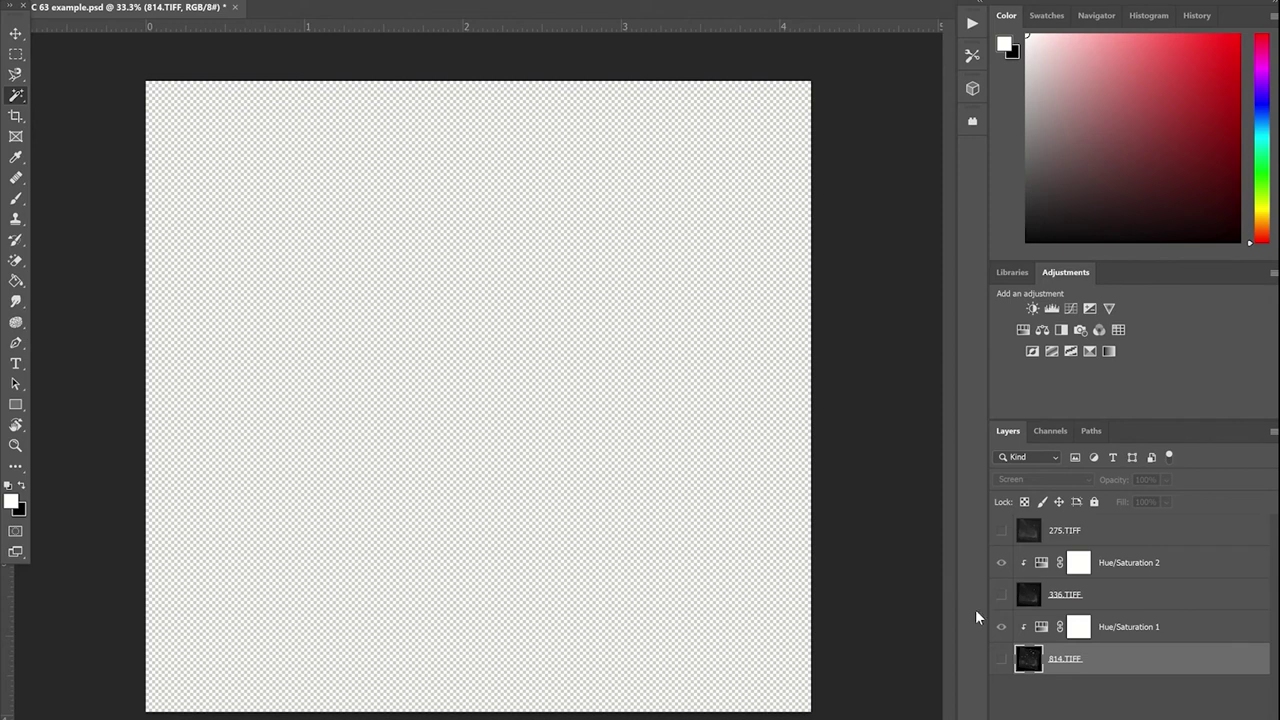
left_click(1089, 540)
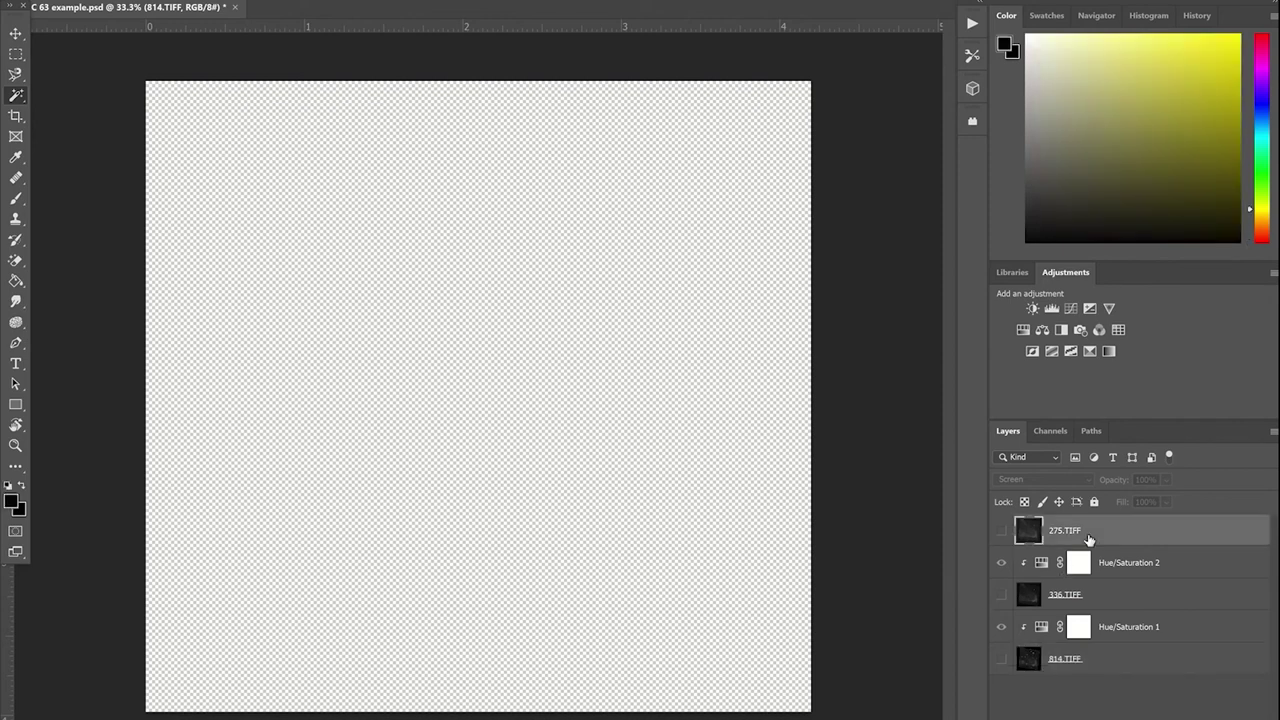
left_click(1001, 530)
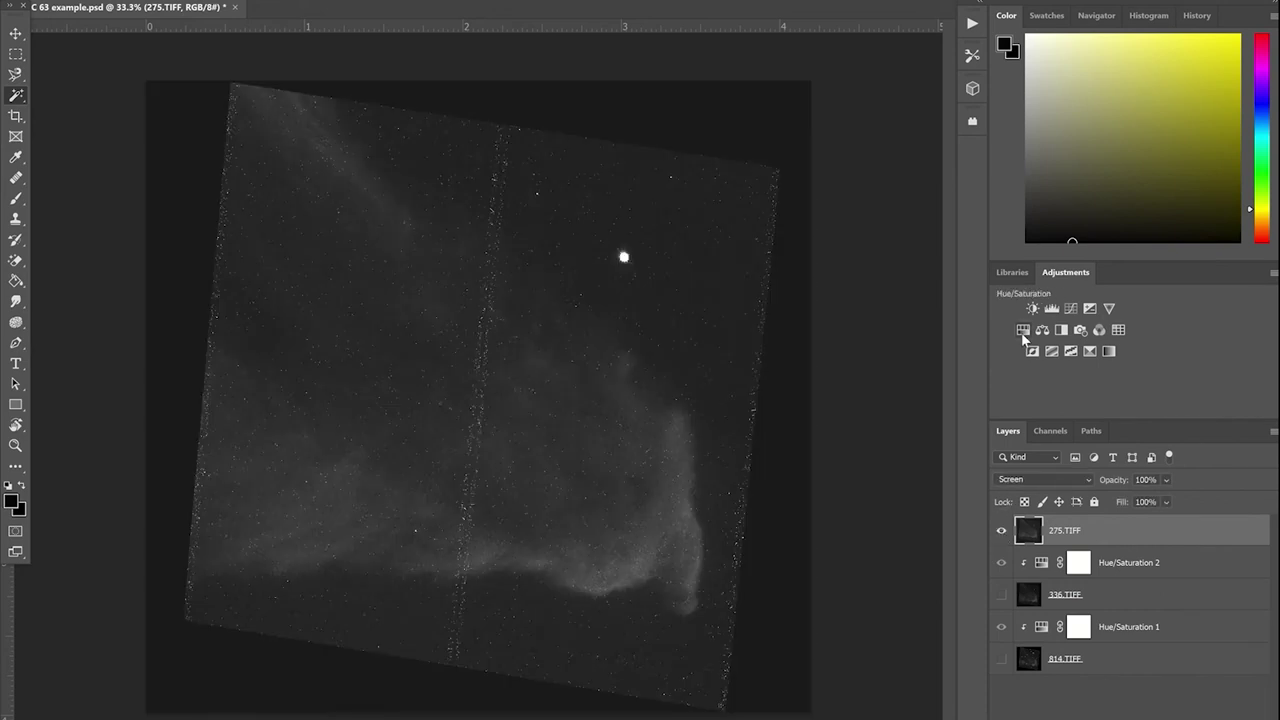
left_click(1022, 332)
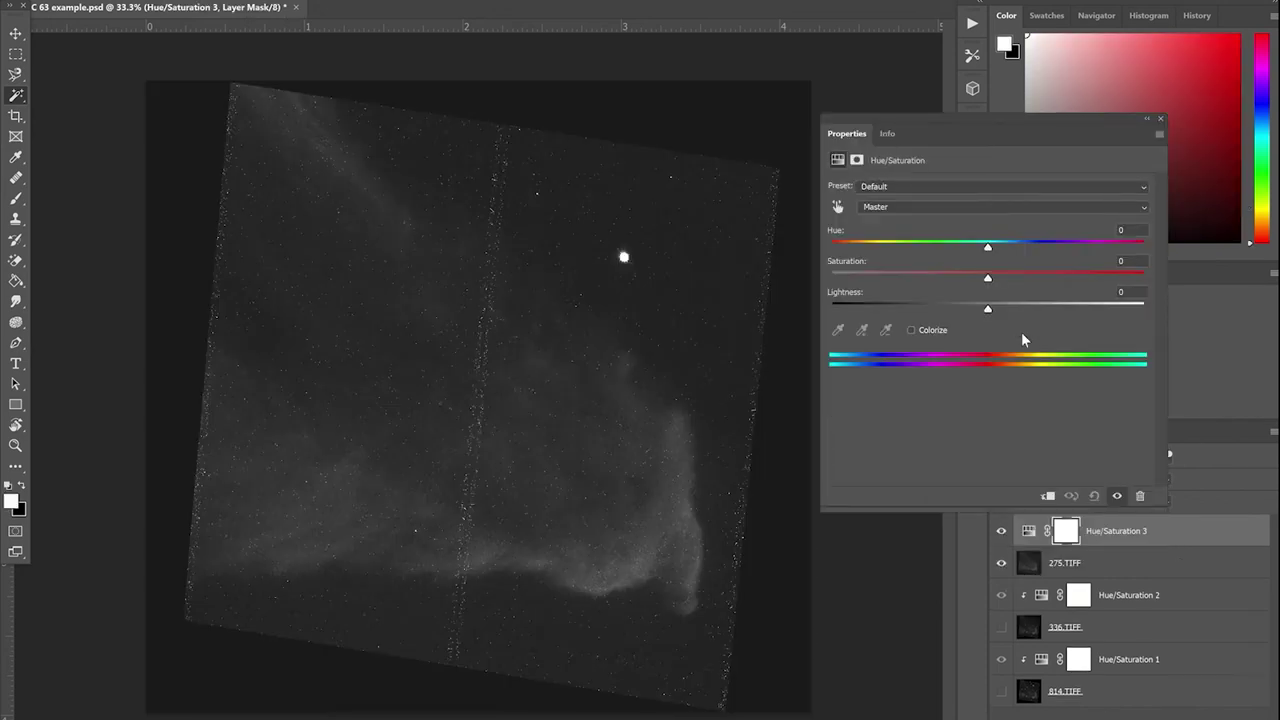
left_click(1047, 495)
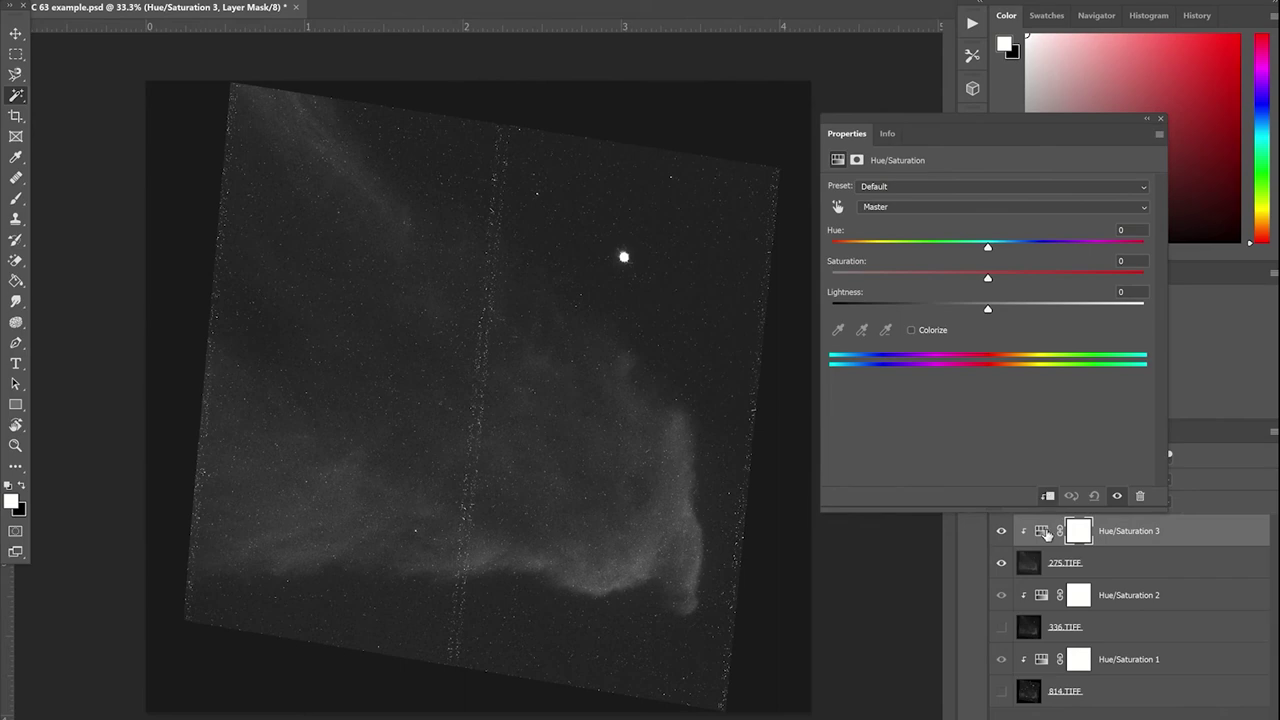
Step: Enable Colorize for 275.TIFF's adjustment with saturation 100 and a green hue of 117, and close its settings
left_click(985, 280)
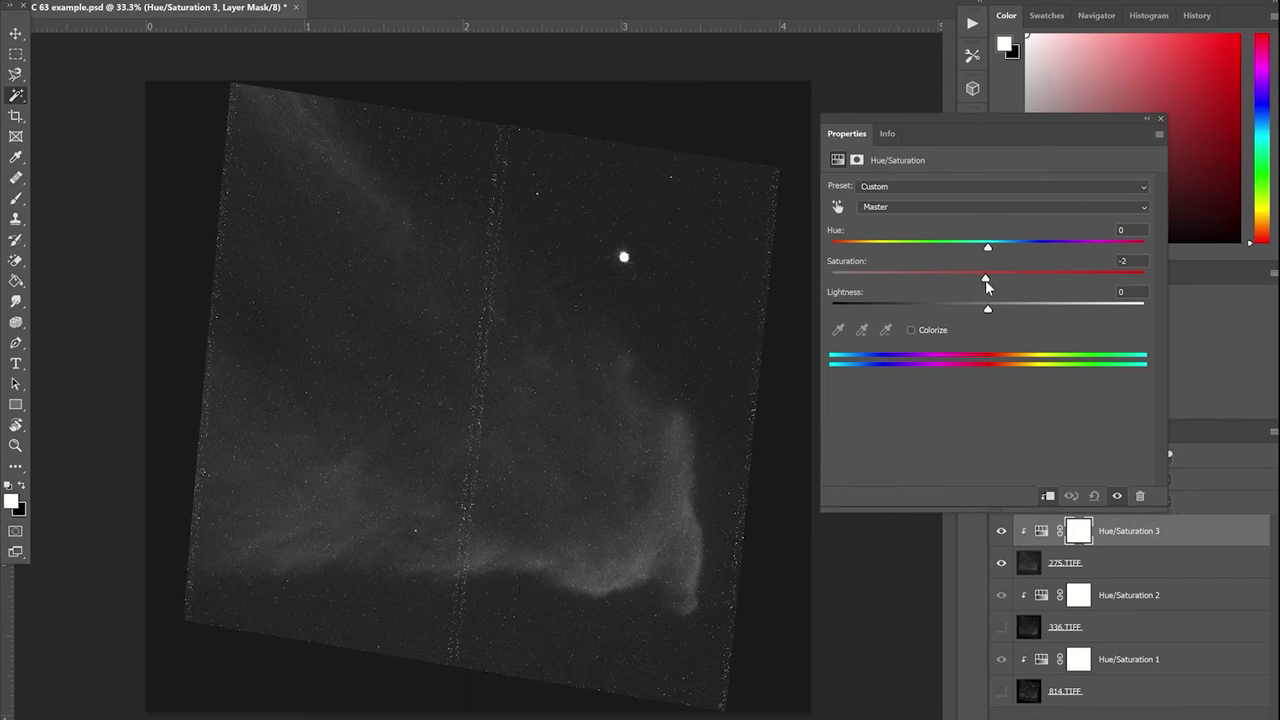
left_click(911, 330)
left_click_drag(908, 284, 1156, 279)
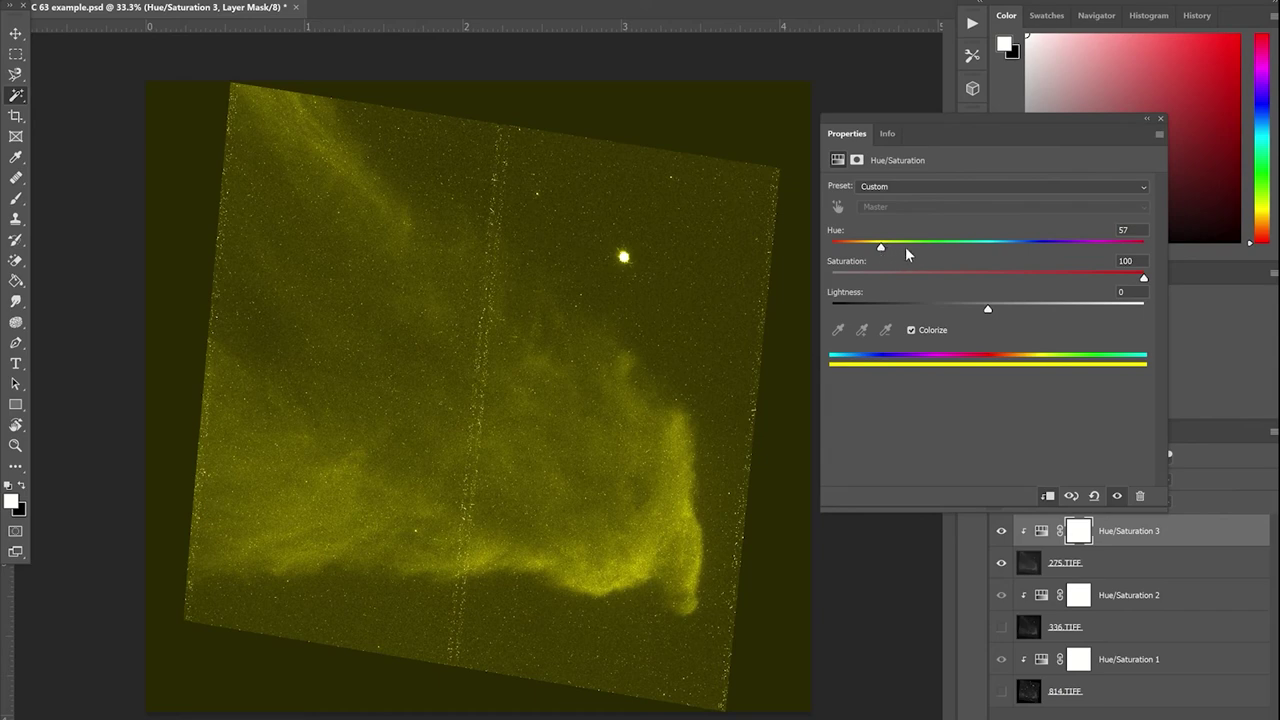
left_click_drag(878, 247, 934, 244)
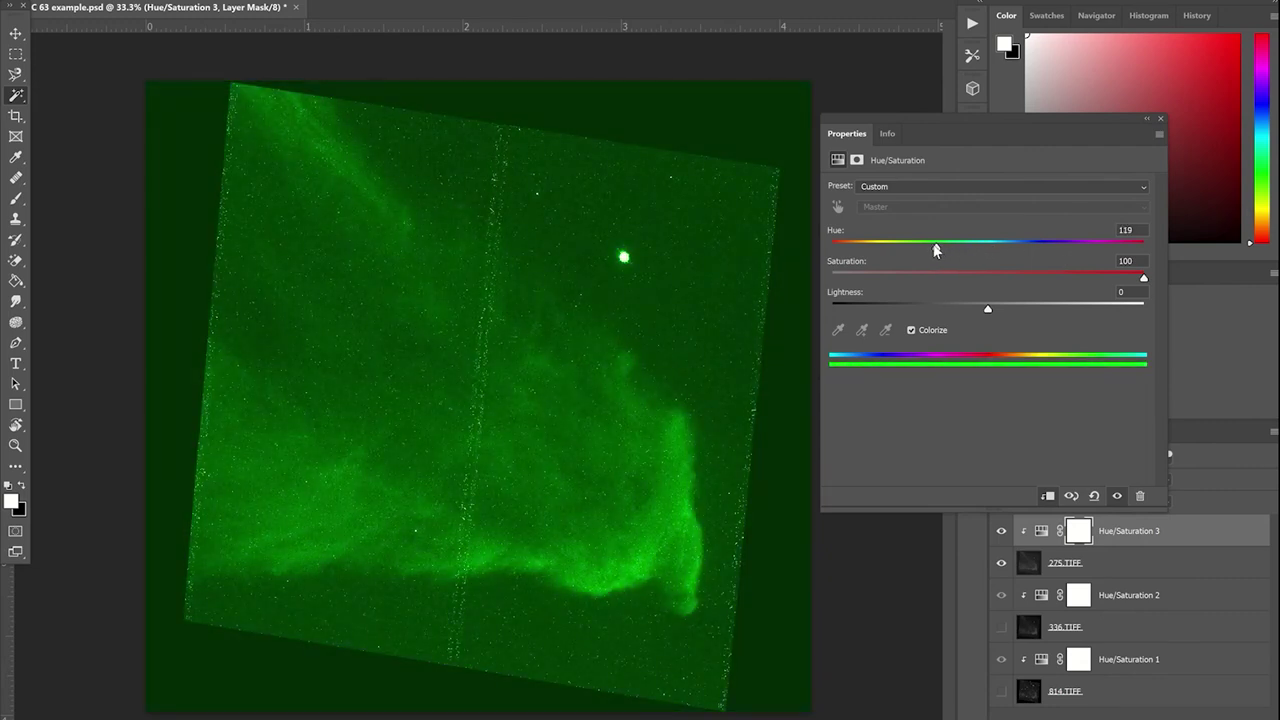
right_click(990, 116)
left_click(928, 104)
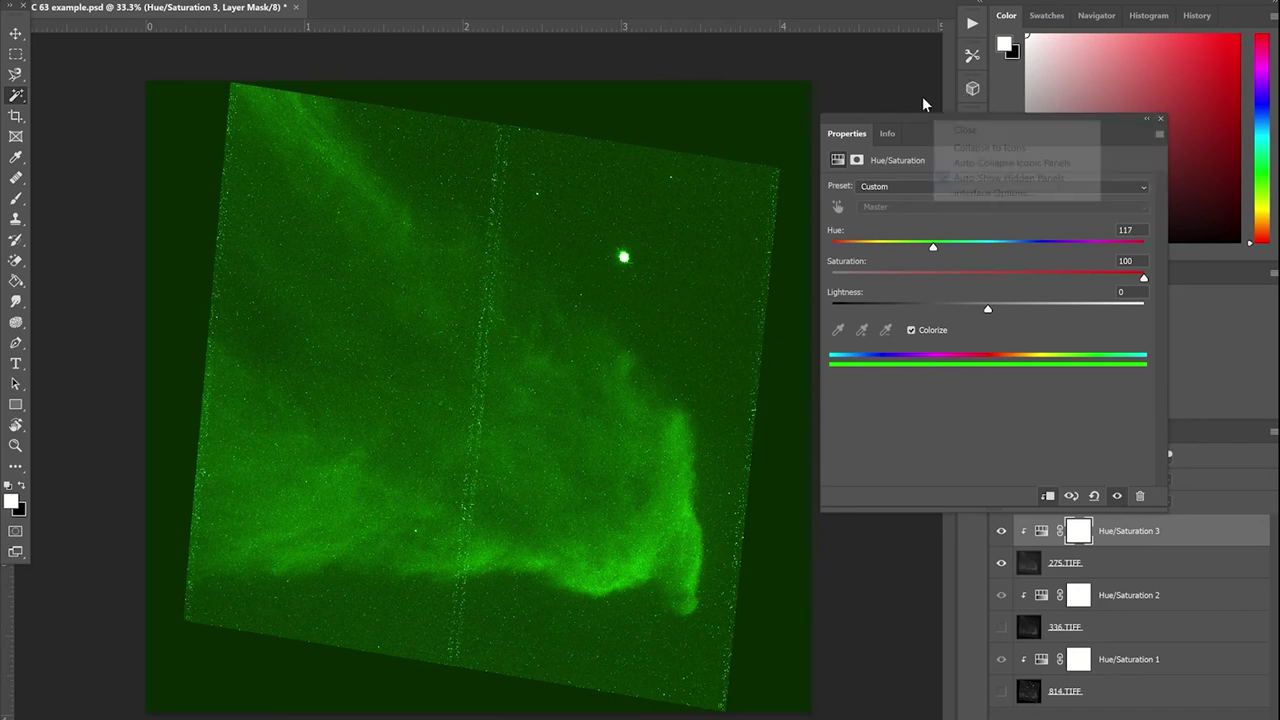
right_click(933, 118)
left_click(1160, 119)
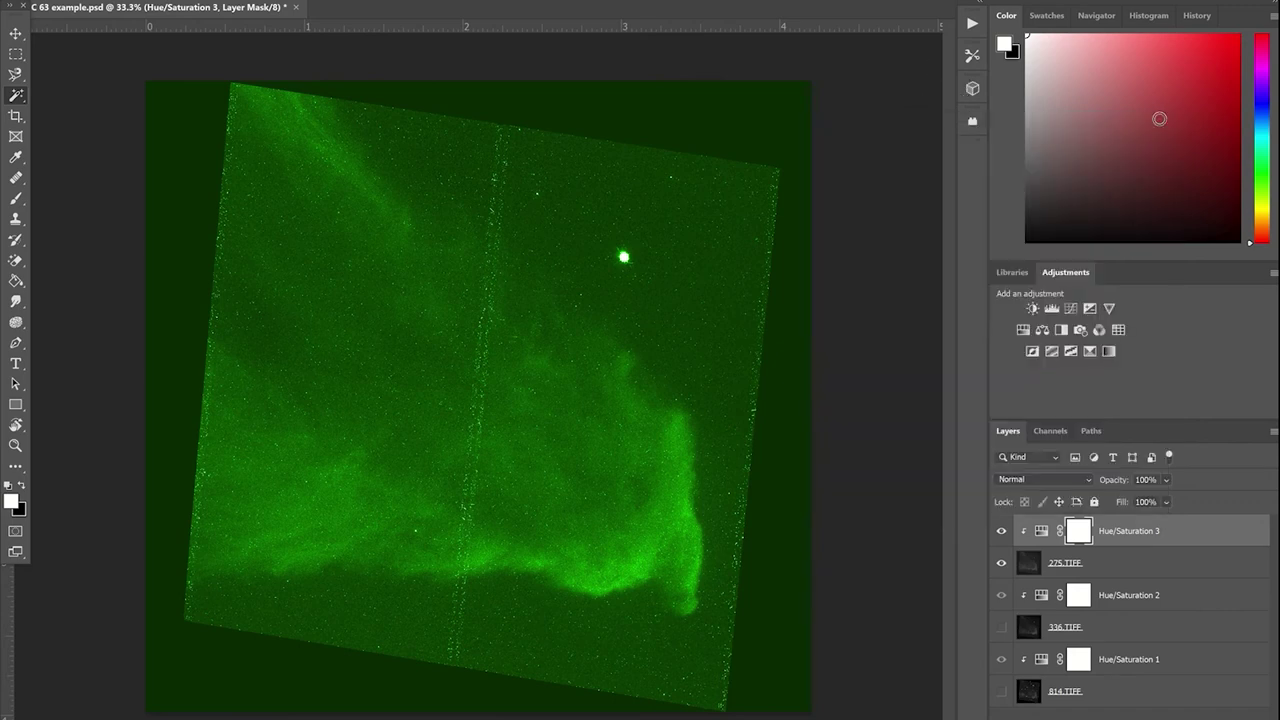
Step: Show 336.TIFF and 814.TIFF again so that all three colorized layers blend together
left_click(1002, 628)
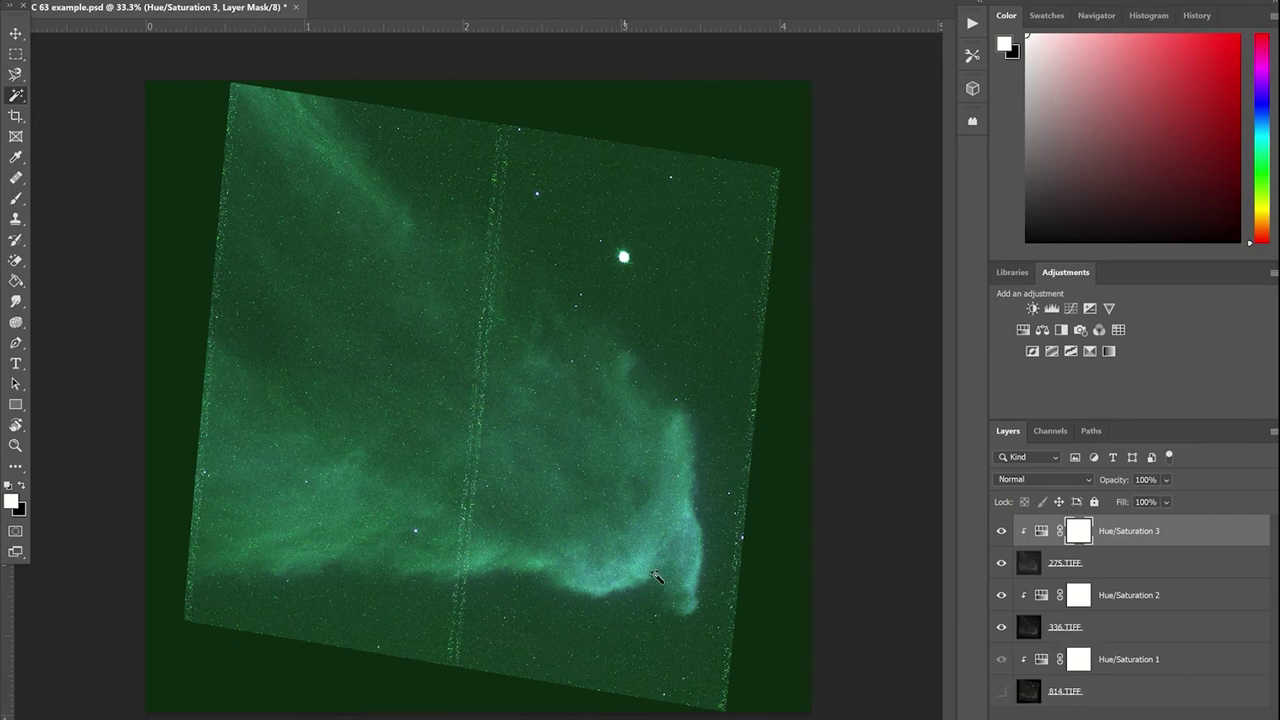
right_click(1004, 696)
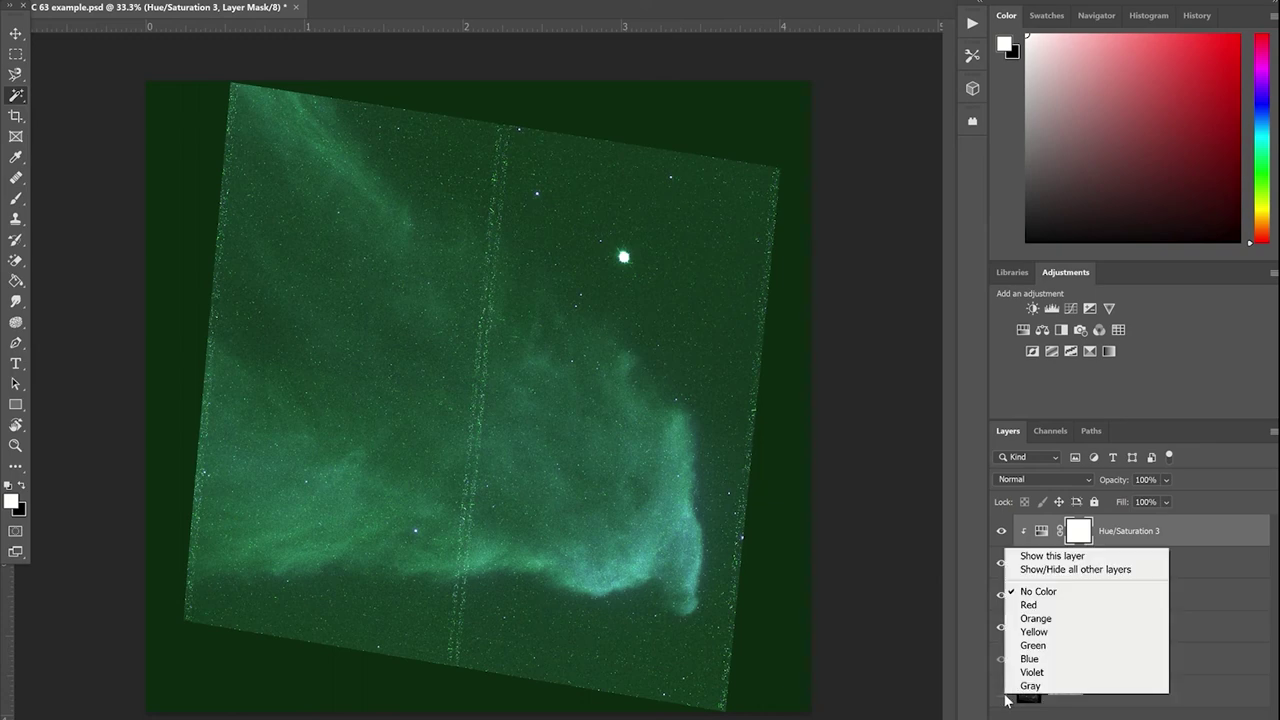
left_click(1004, 698)
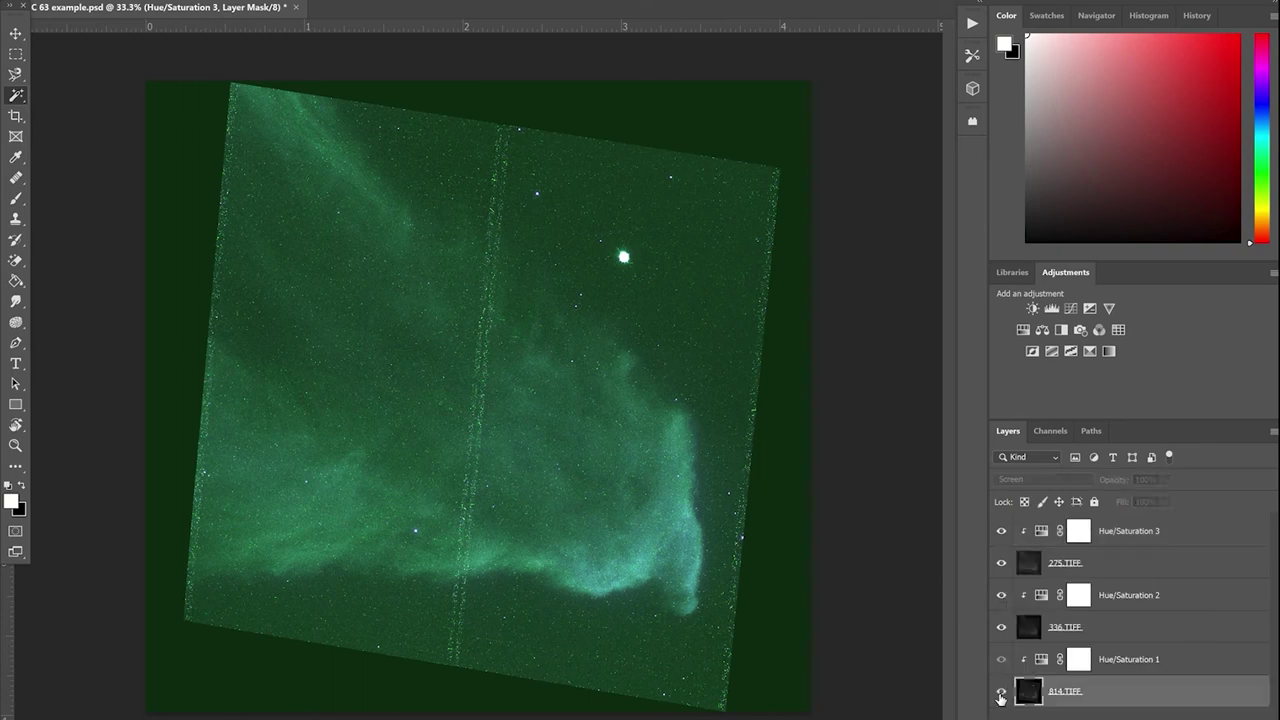
left_click(1001, 693)
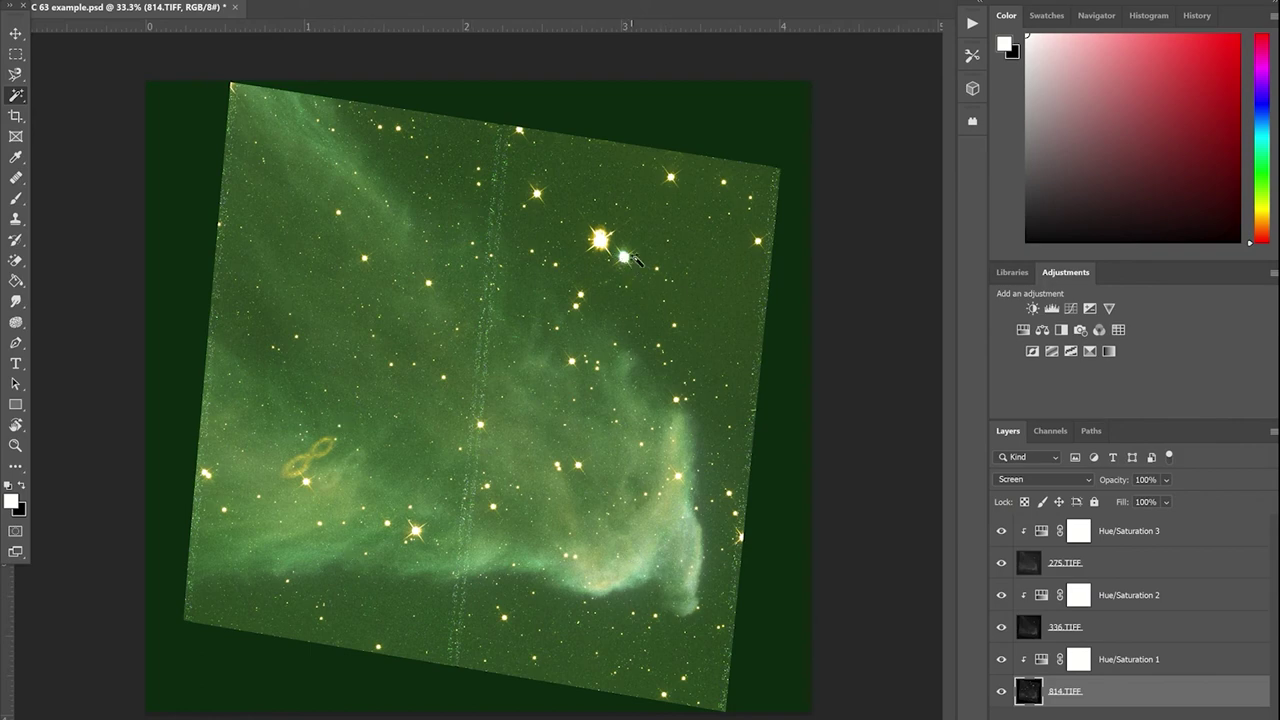
left_click_drag(16, 33, 60, 33)
right_click(70, 80)
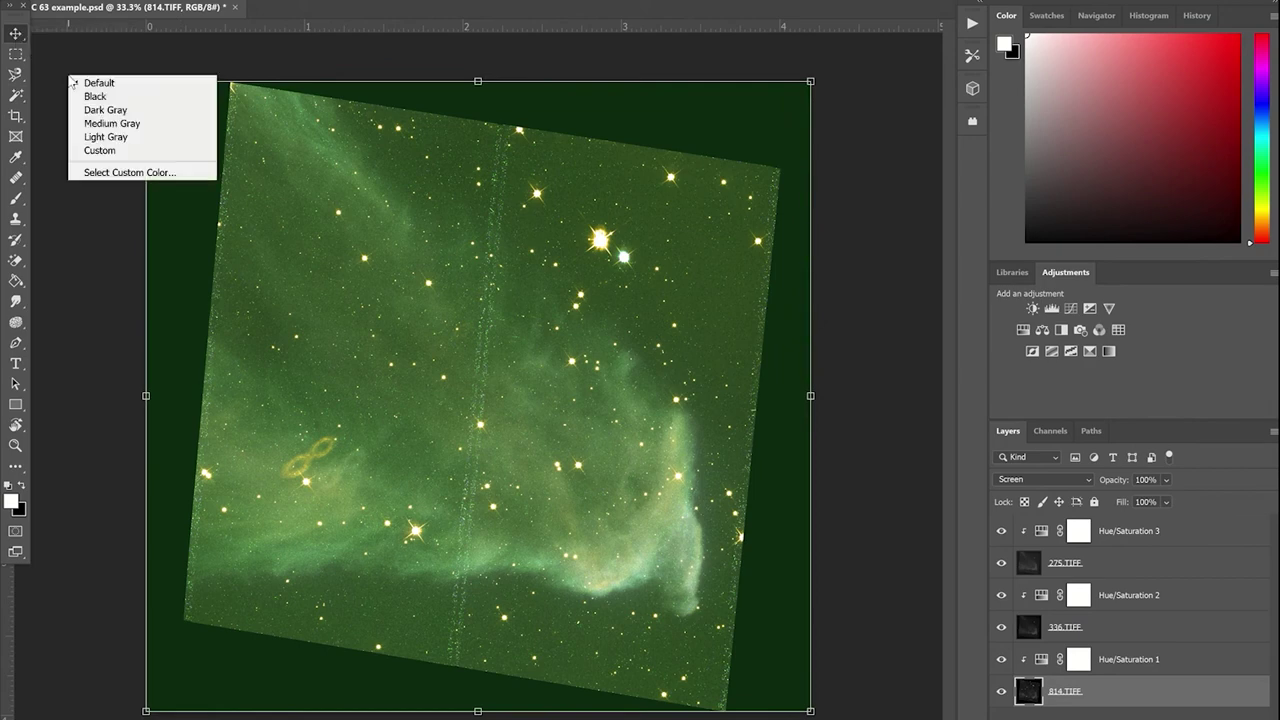
left_click(58, 60)
left_click(17, 55)
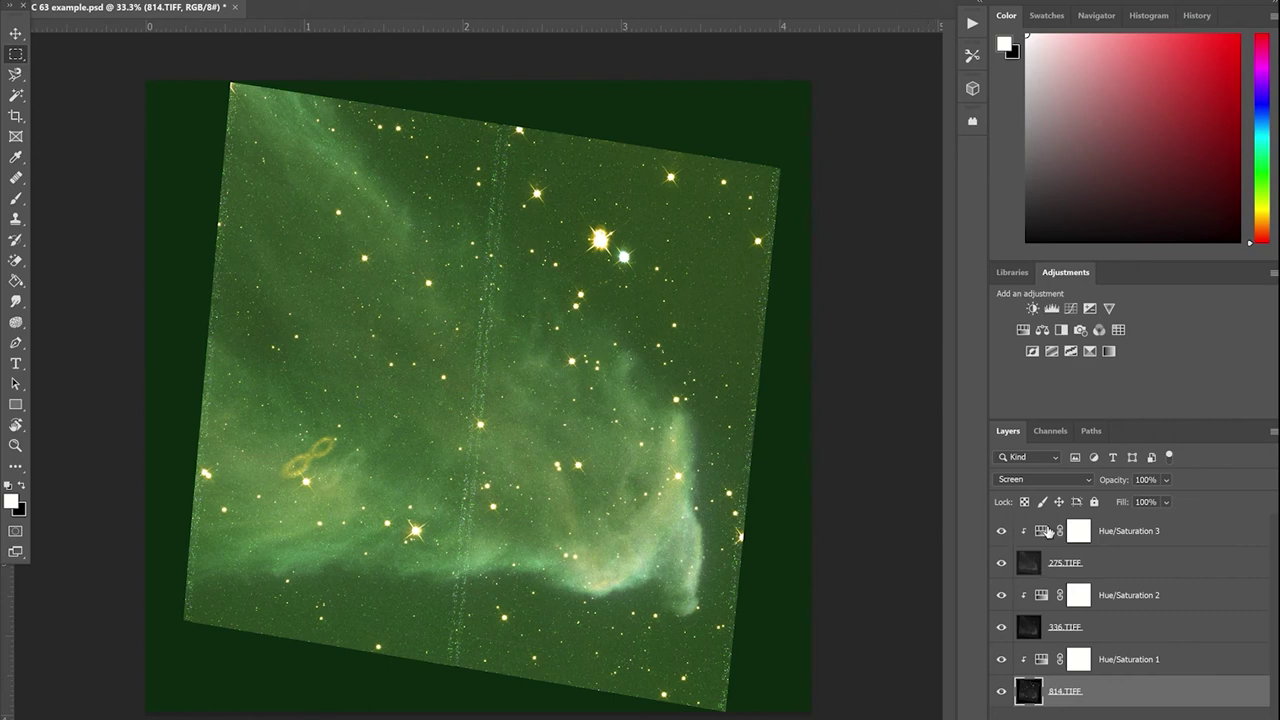
Step: Reopen 275.TIFF's Hue/Saturation adjustment, change its hue to a blue-violet 251, and close its settings
right_click(1045, 533)
key("Escape")
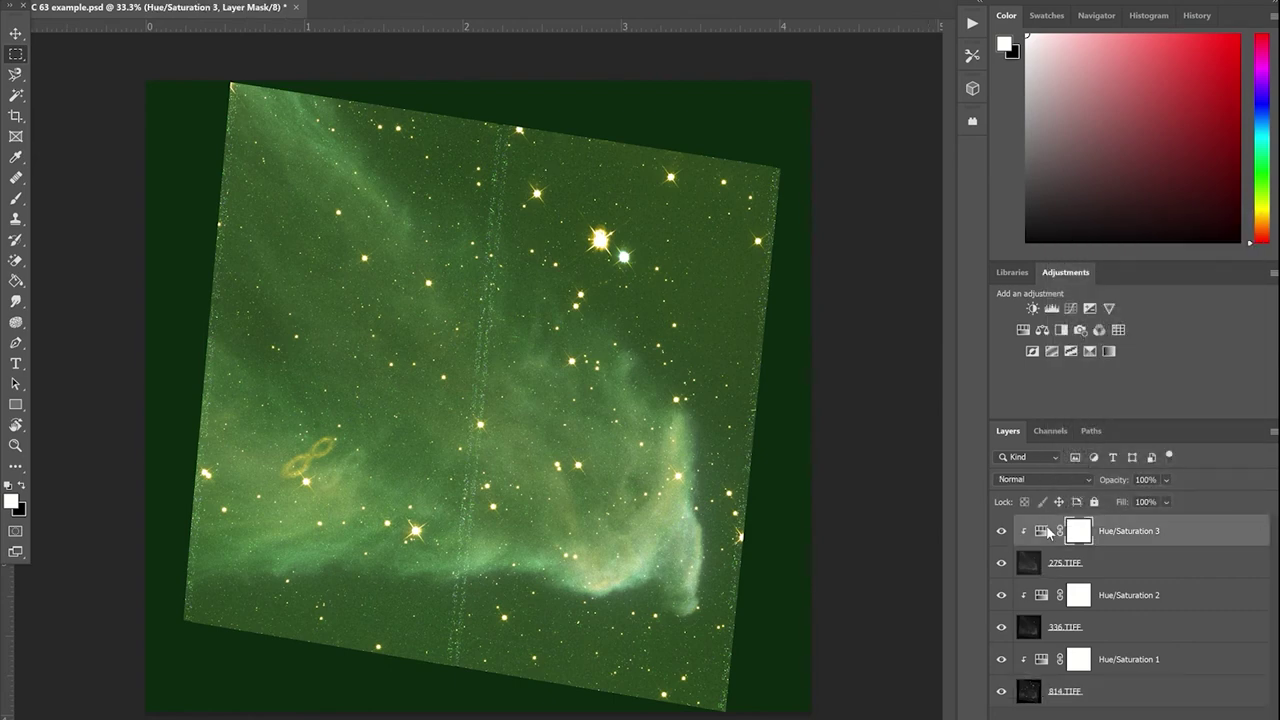
right_click(1041, 533)
key("Escape")
left_click(1040, 531)
key("x")
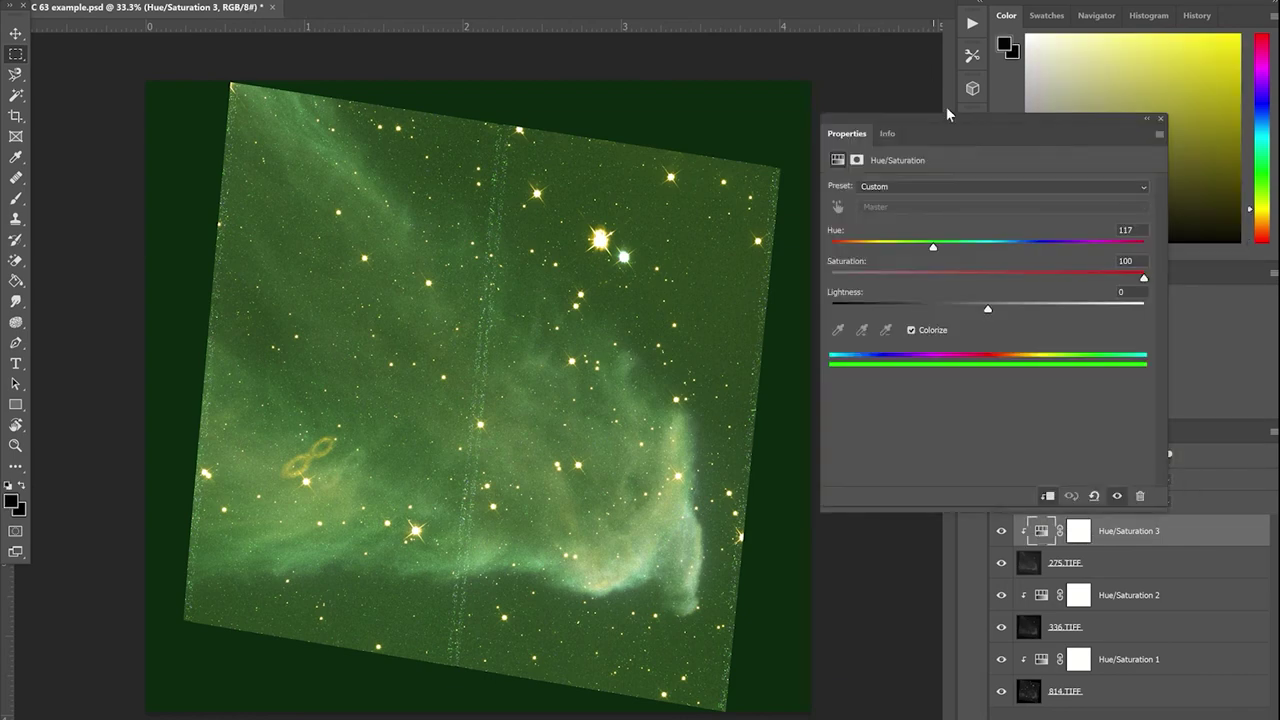
left_click_drag(952, 123, 850, 88)
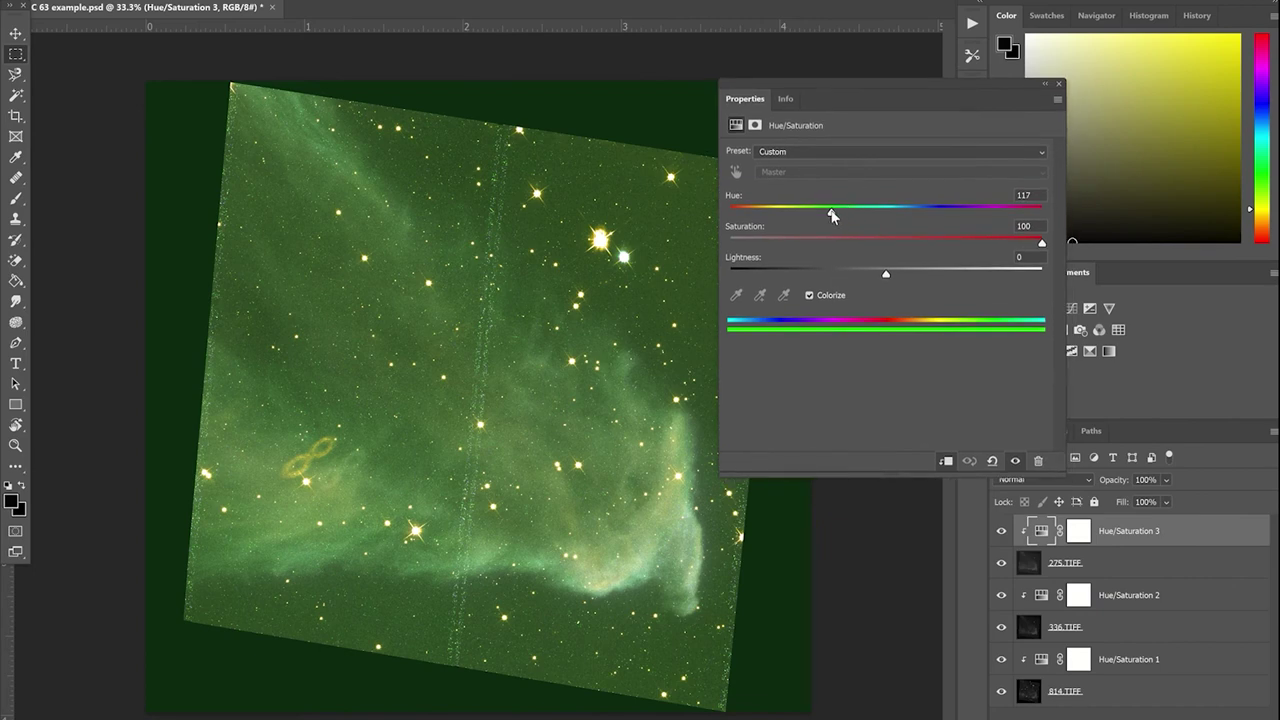
left_click_drag(816, 214, 950, 216)
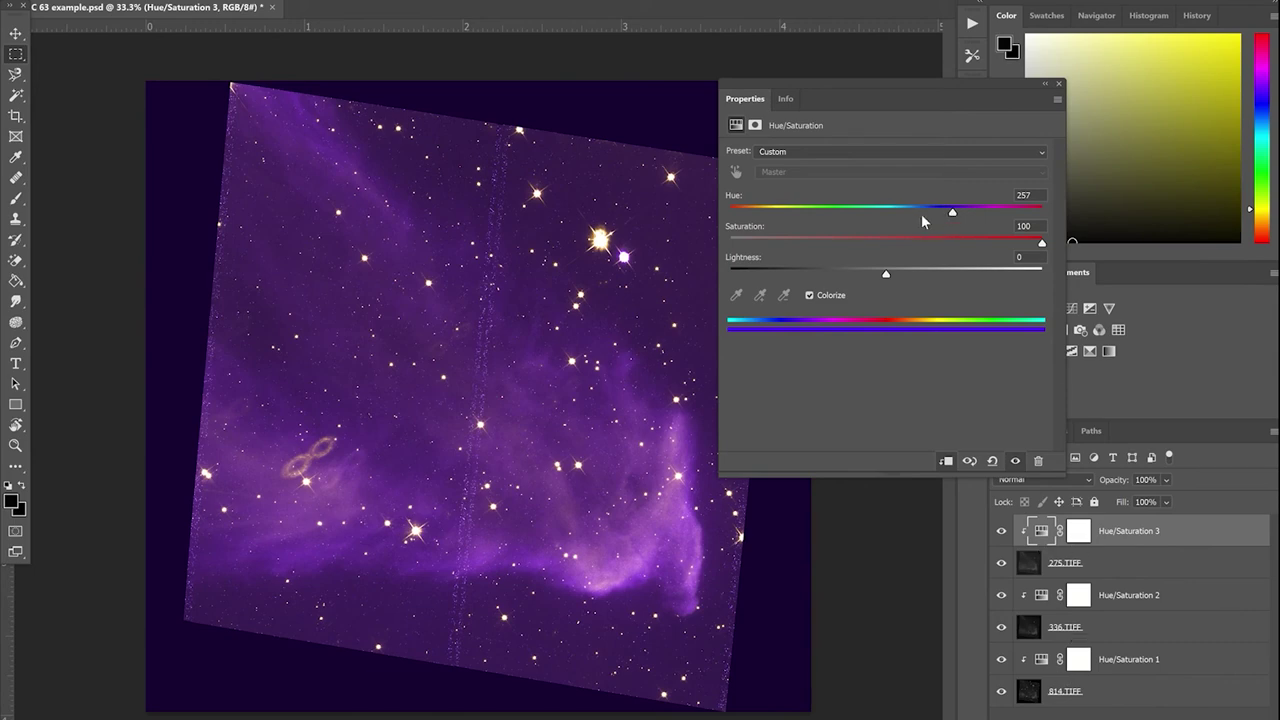
left_click_drag(951, 213, 949, 217)
left_click(1060, 86)
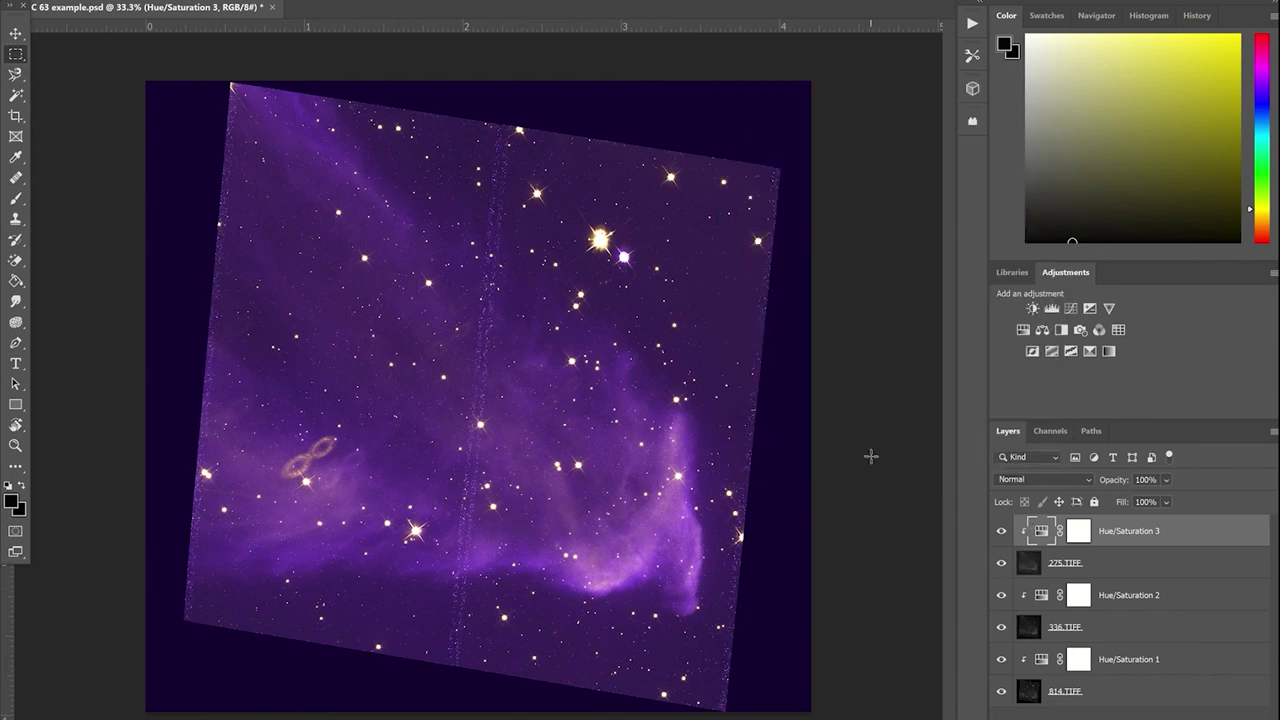
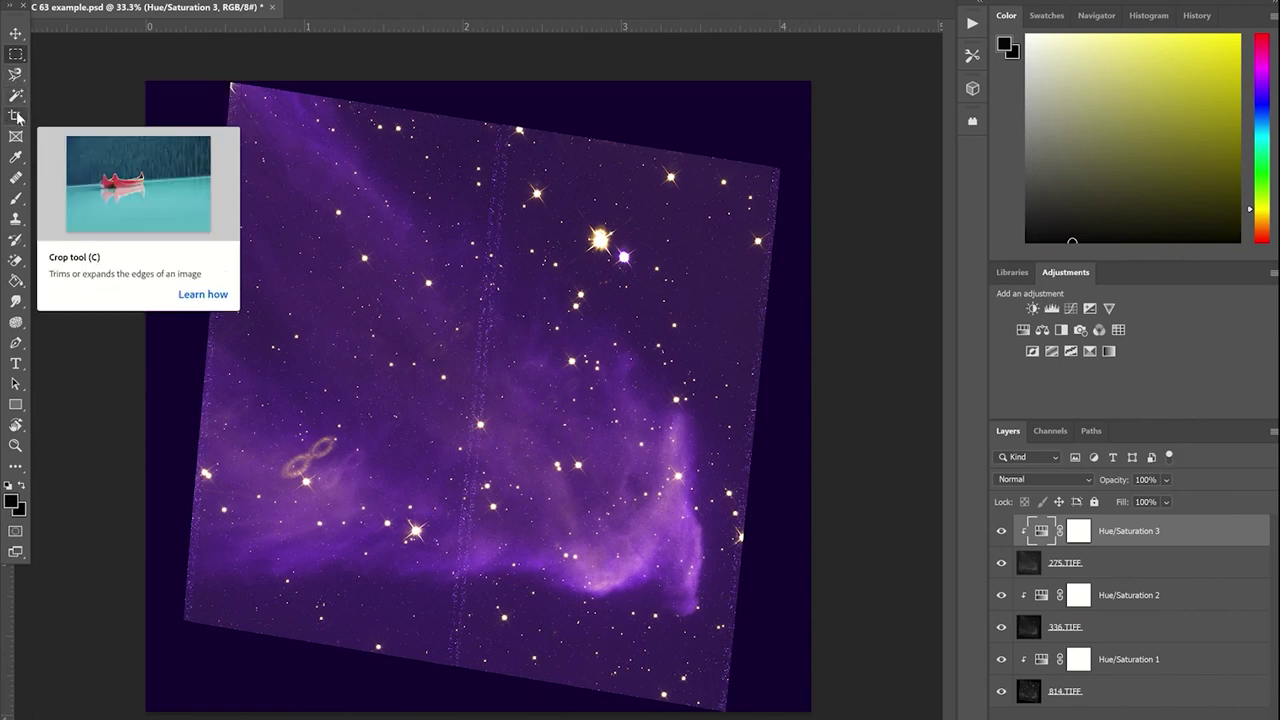
Step: Draw a Perspective Crop frame from the tilted image's upper-left corner to its lower-right corner
left_click(18, 118)
left_click(17, 139)
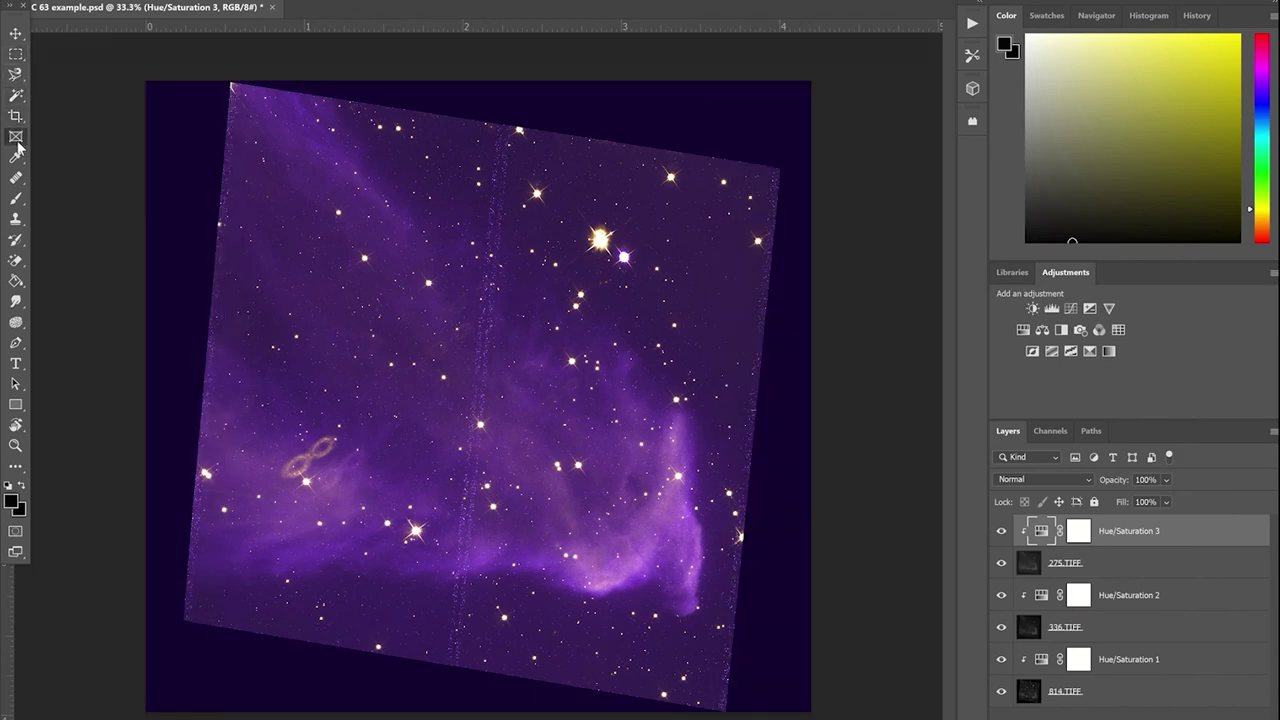
left_click(25, 117)
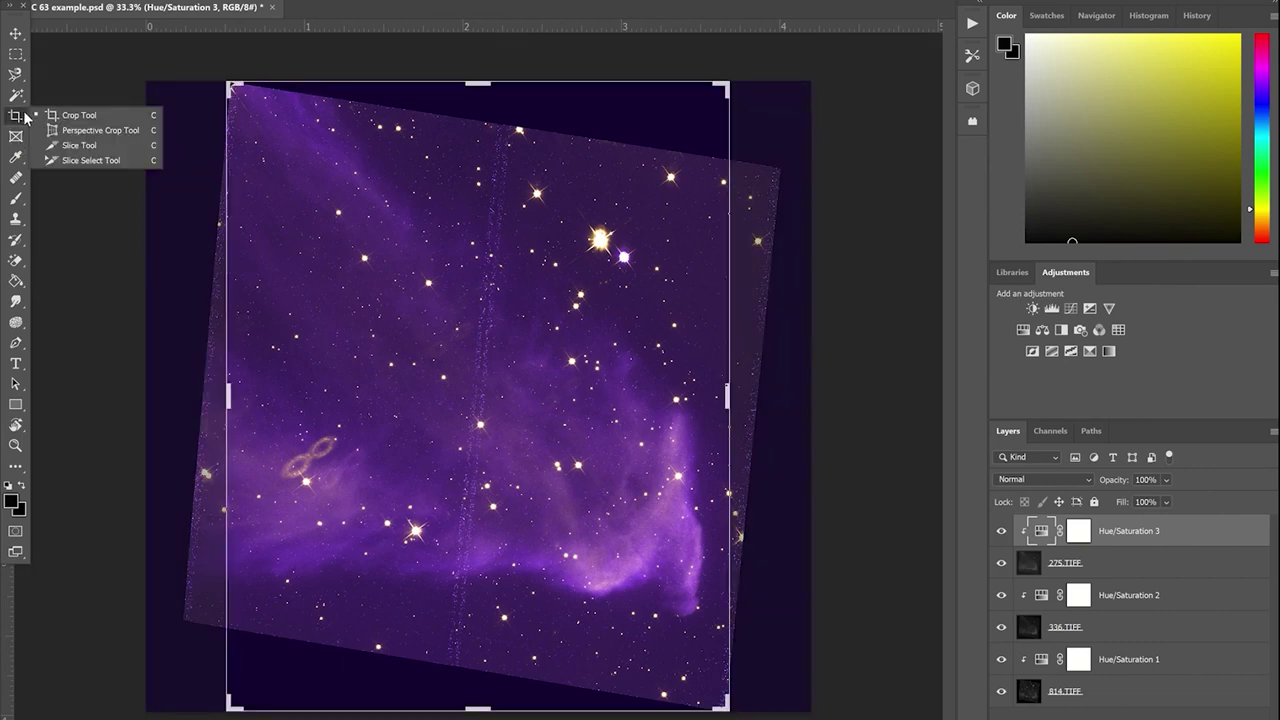
left_click(64, 131)
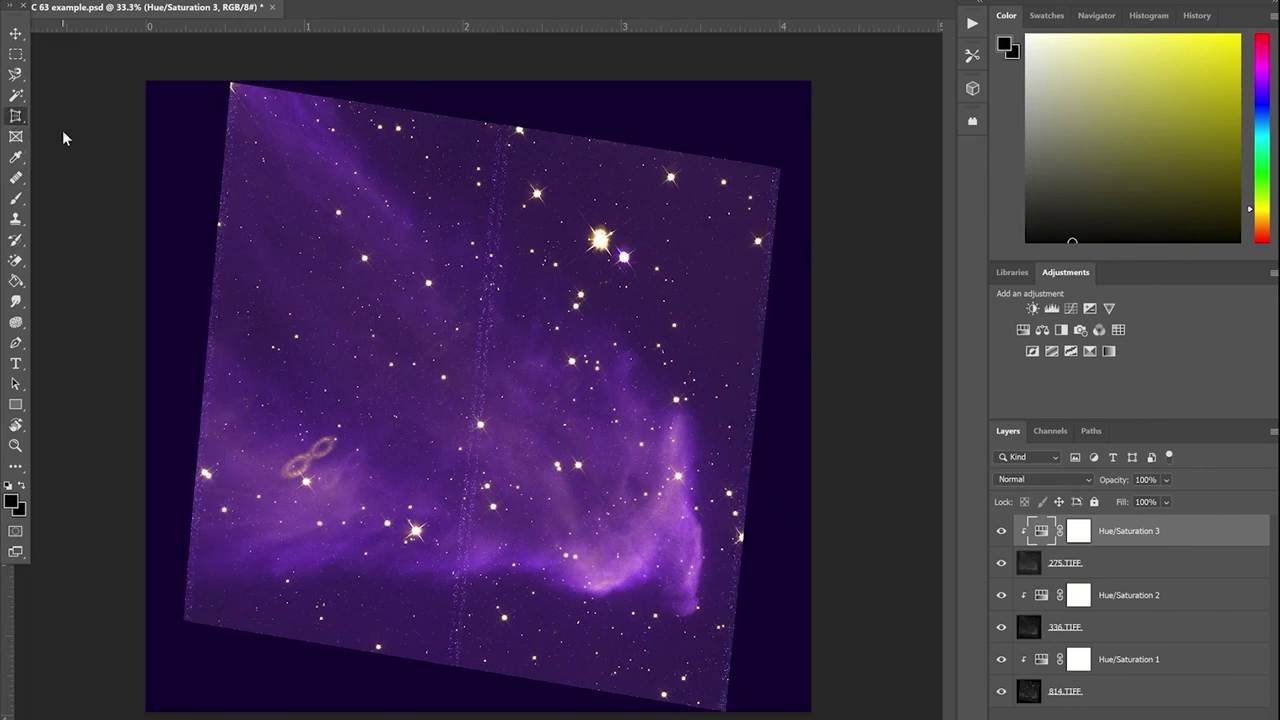
right_click(234, 88)
left_click(232, 79)
left_click_drag(232, 81, 719, 710)
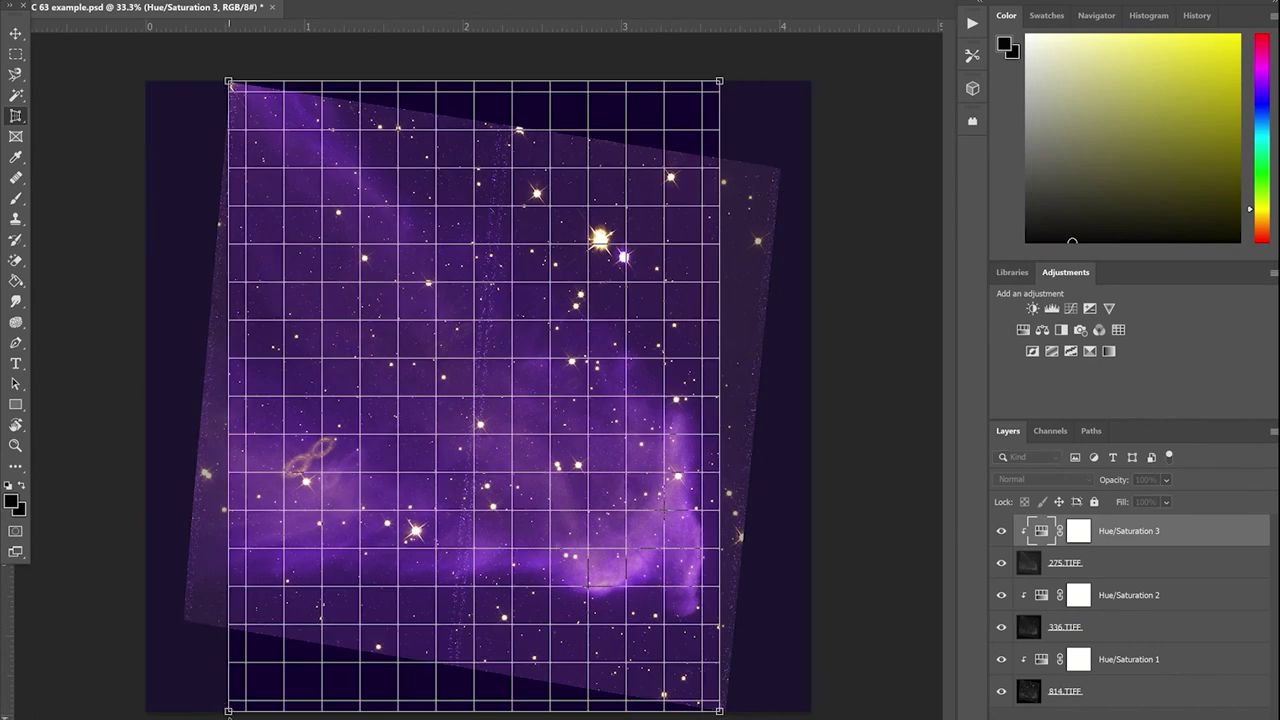
Step: Fit the perspective crop corners to the corners of the tilted image and apply the crop
left_click_drag(228, 711, 186, 617)
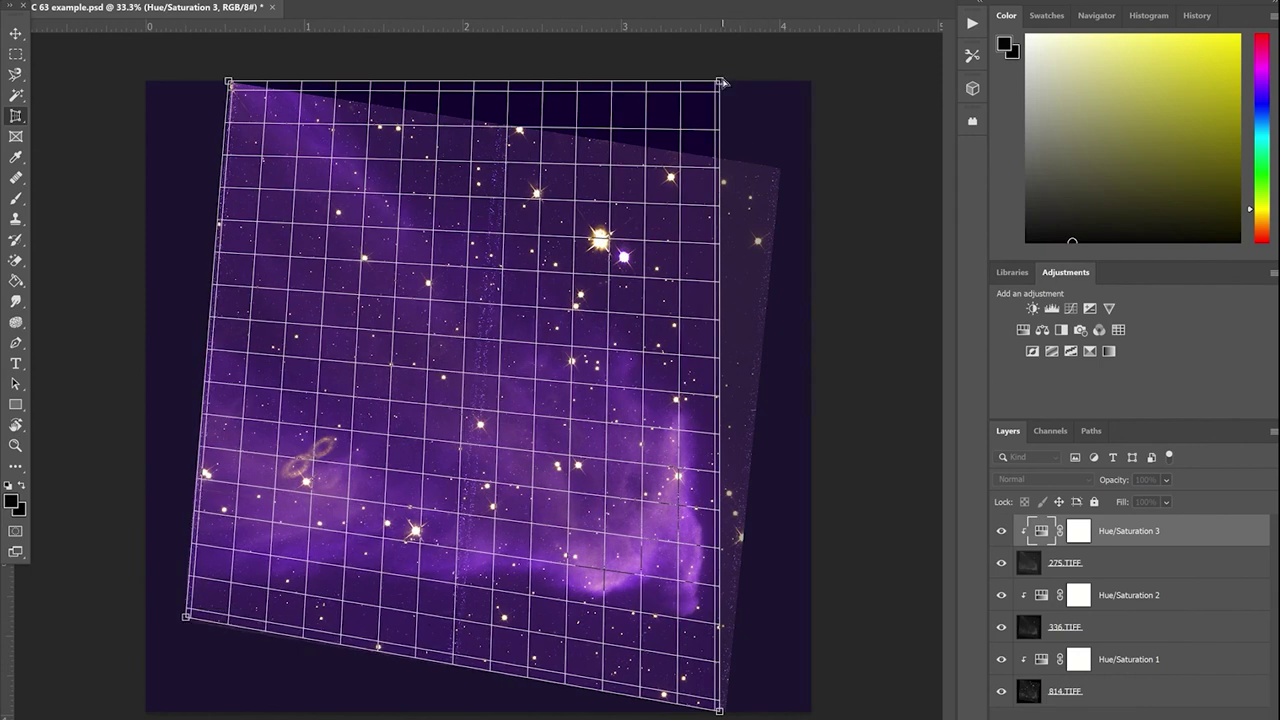
left_click_drag(724, 83, 781, 171)
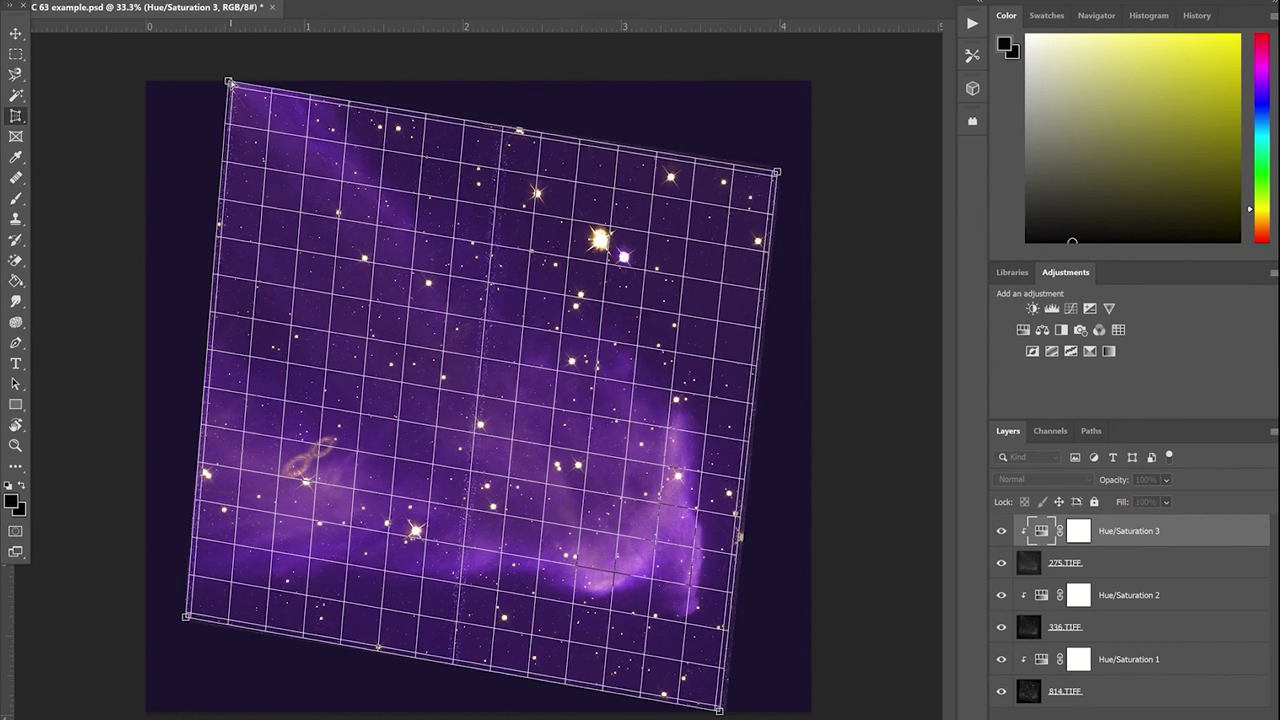
left_click_drag(229, 82, 234, 89)
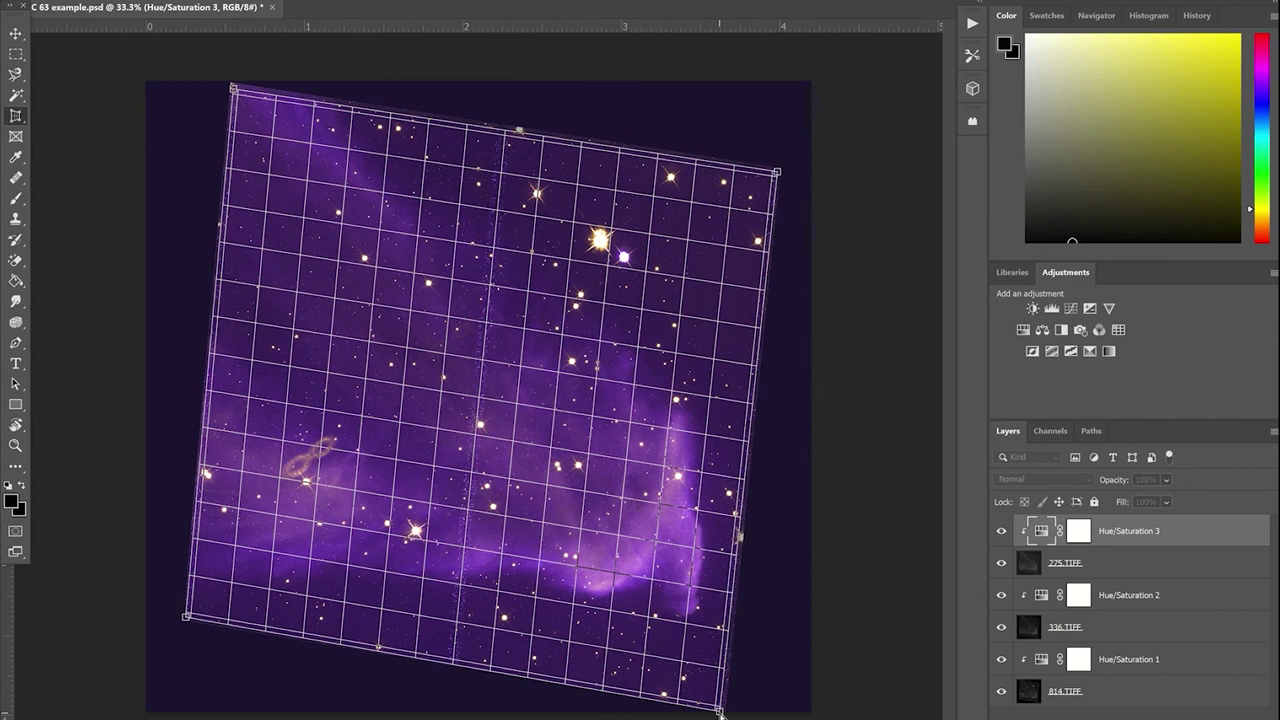
left_click_drag(720, 712, 721, 712)
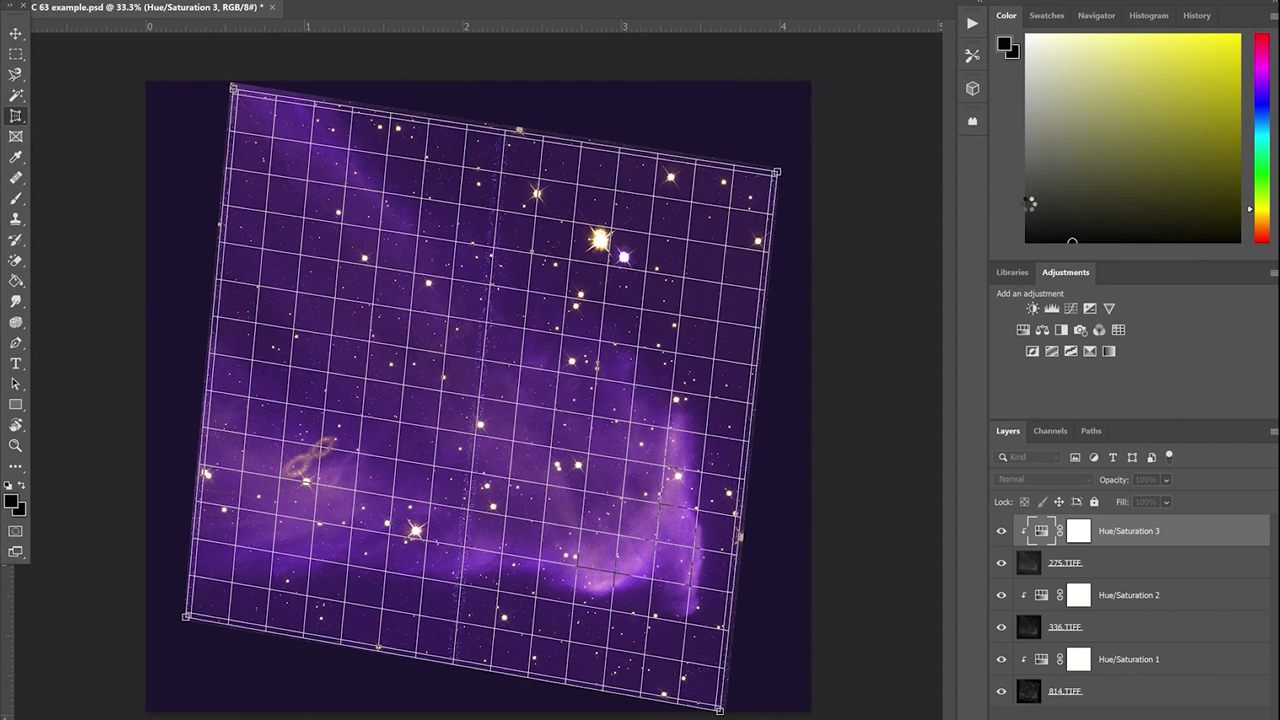
key("Return")
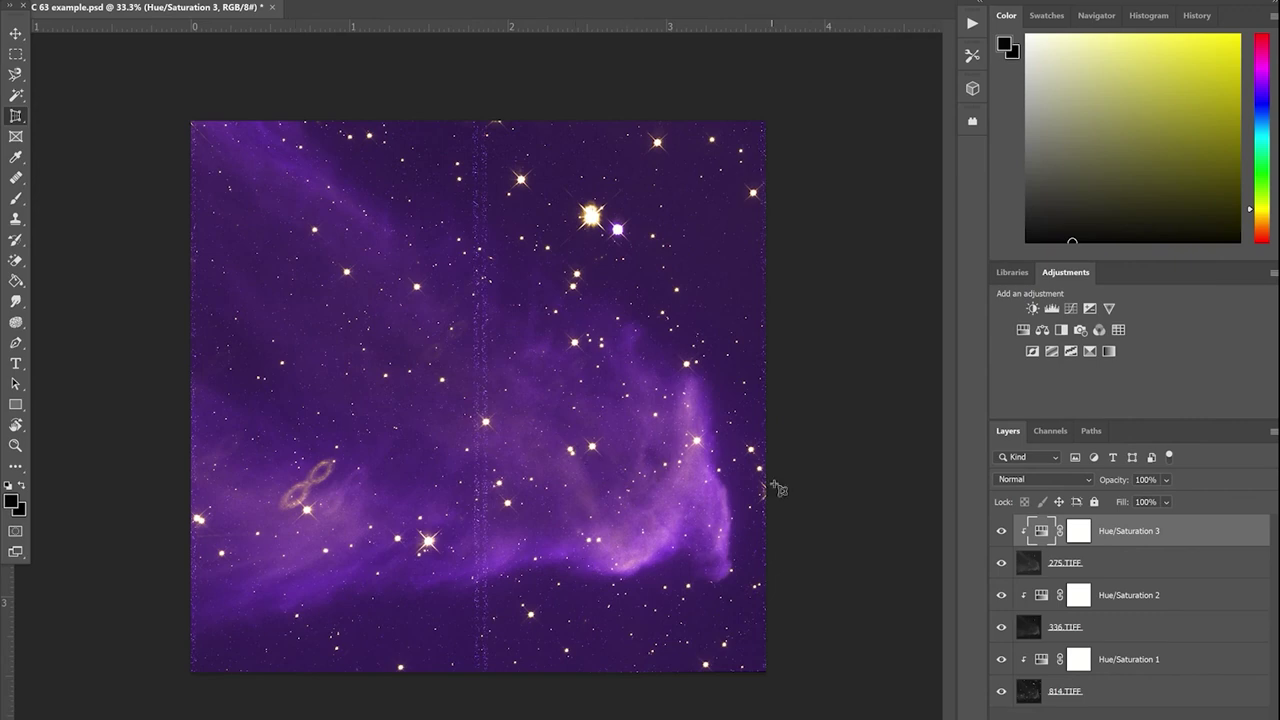
Step: Add a Curves adjustment above Hue/Saturation 3, pull its RGB shadows down slightly, and raise the point at input 66 to output 74
left_click_drag(526, 589, 709, 691)
left_click(16, 35)
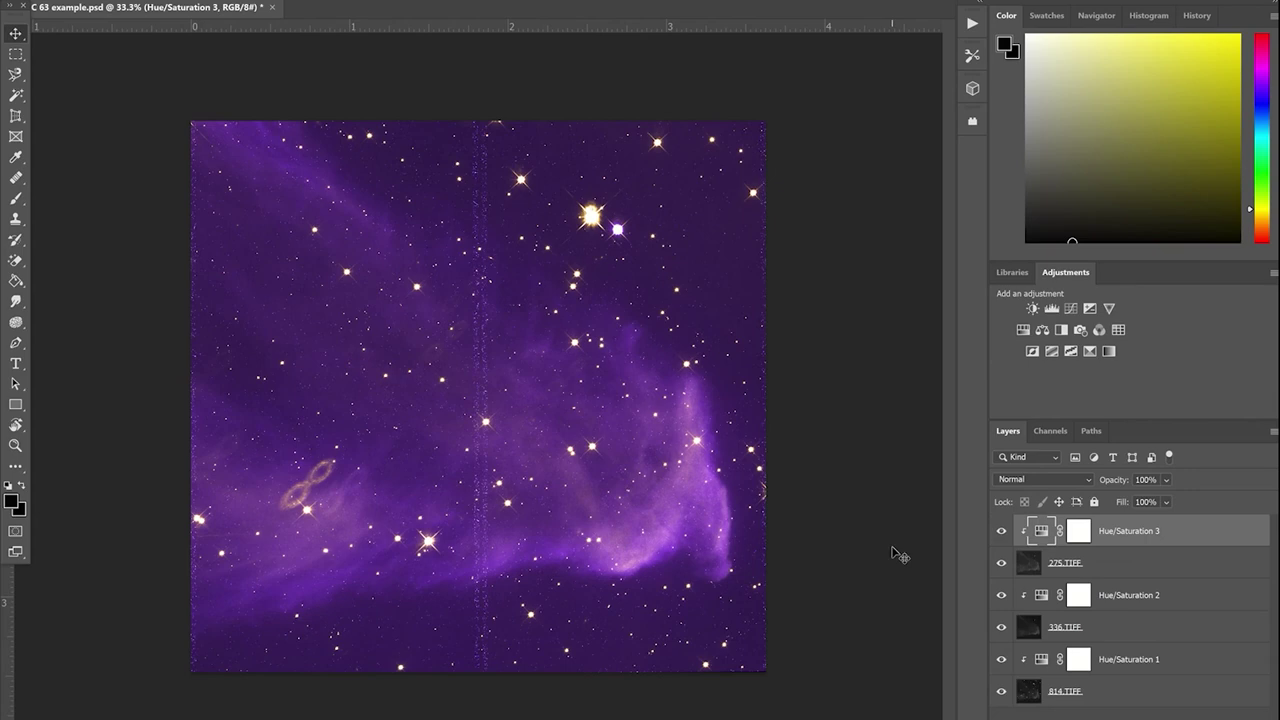
left_click(1069, 310)
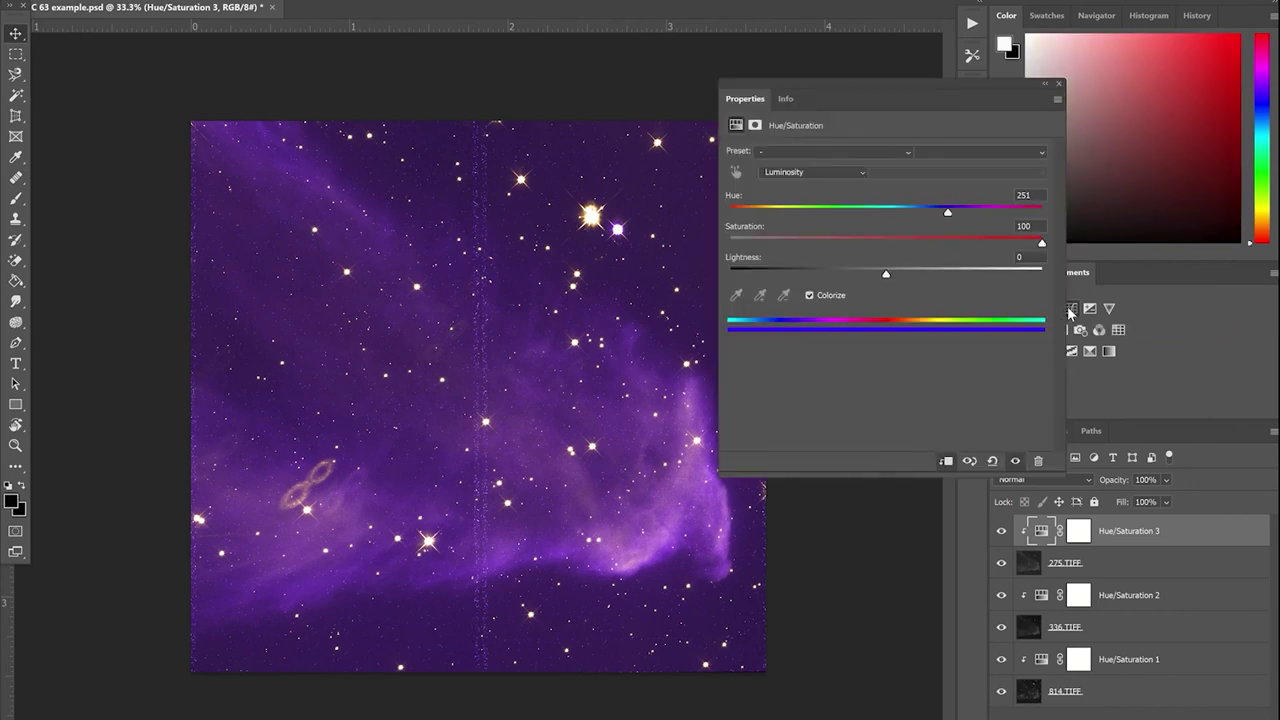
left_click(1069, 310)
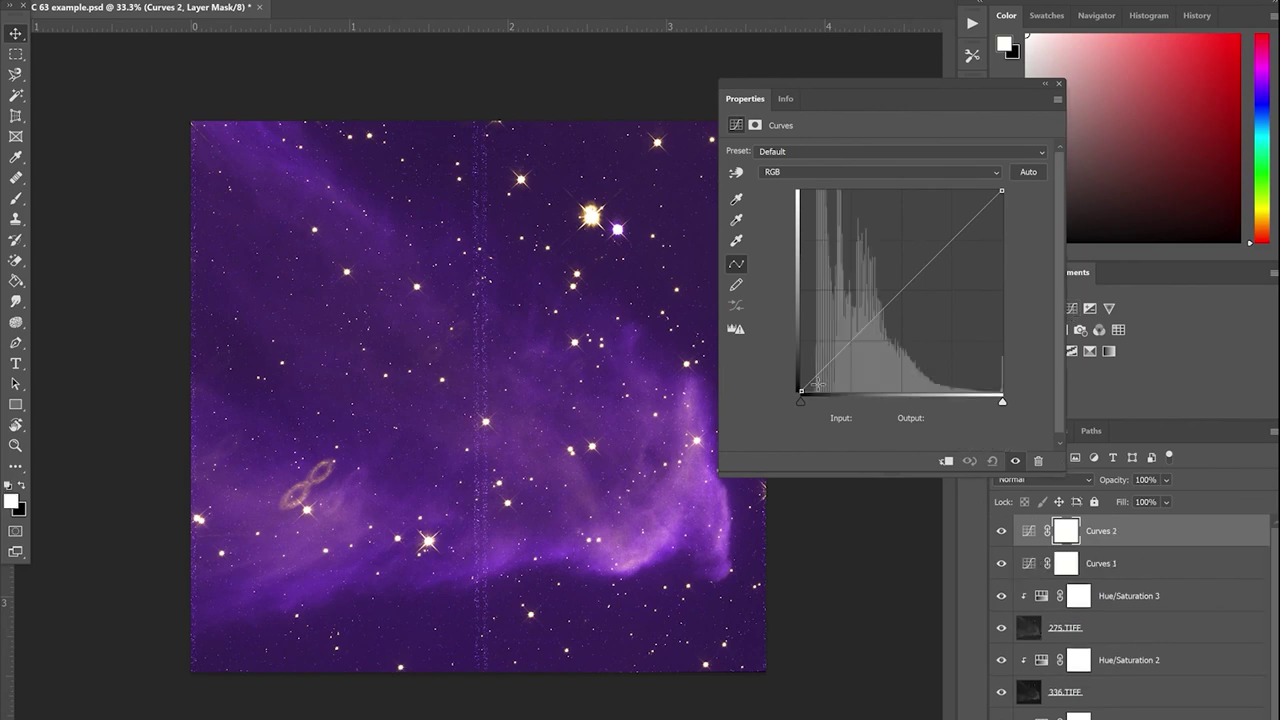
left_click_drag(817, 376, 820, 381)
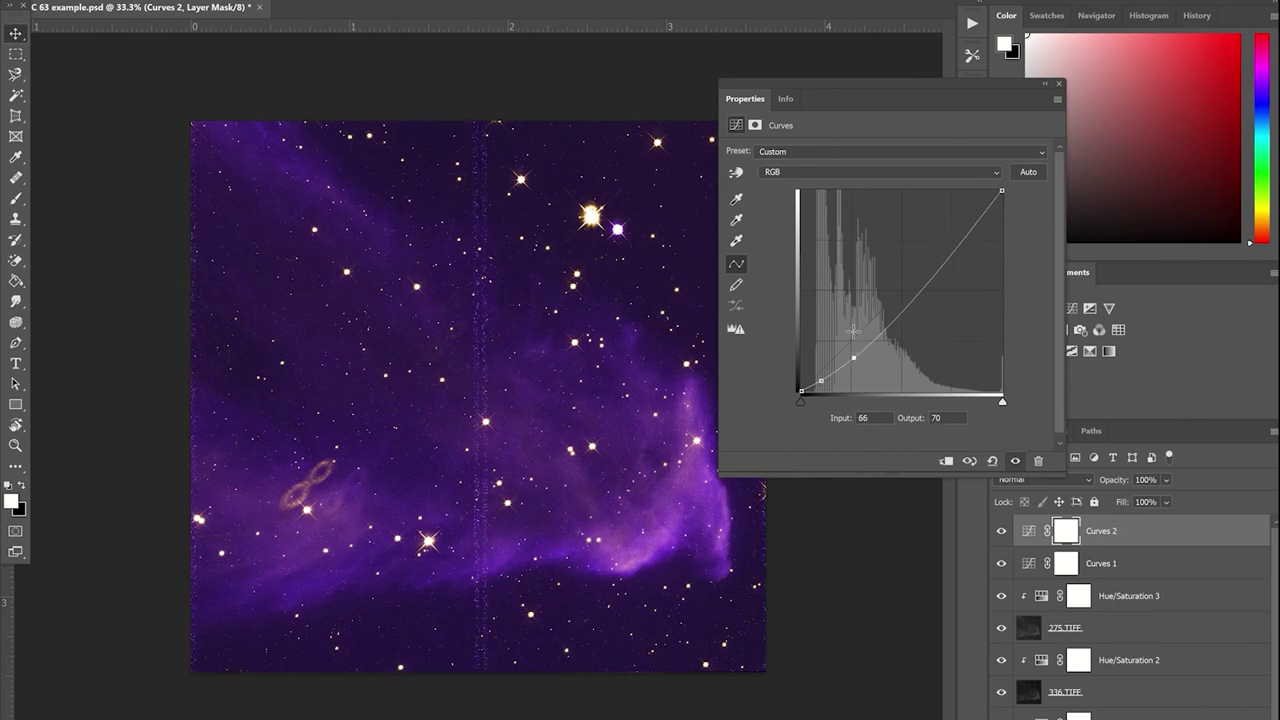
left_click(852, 332)
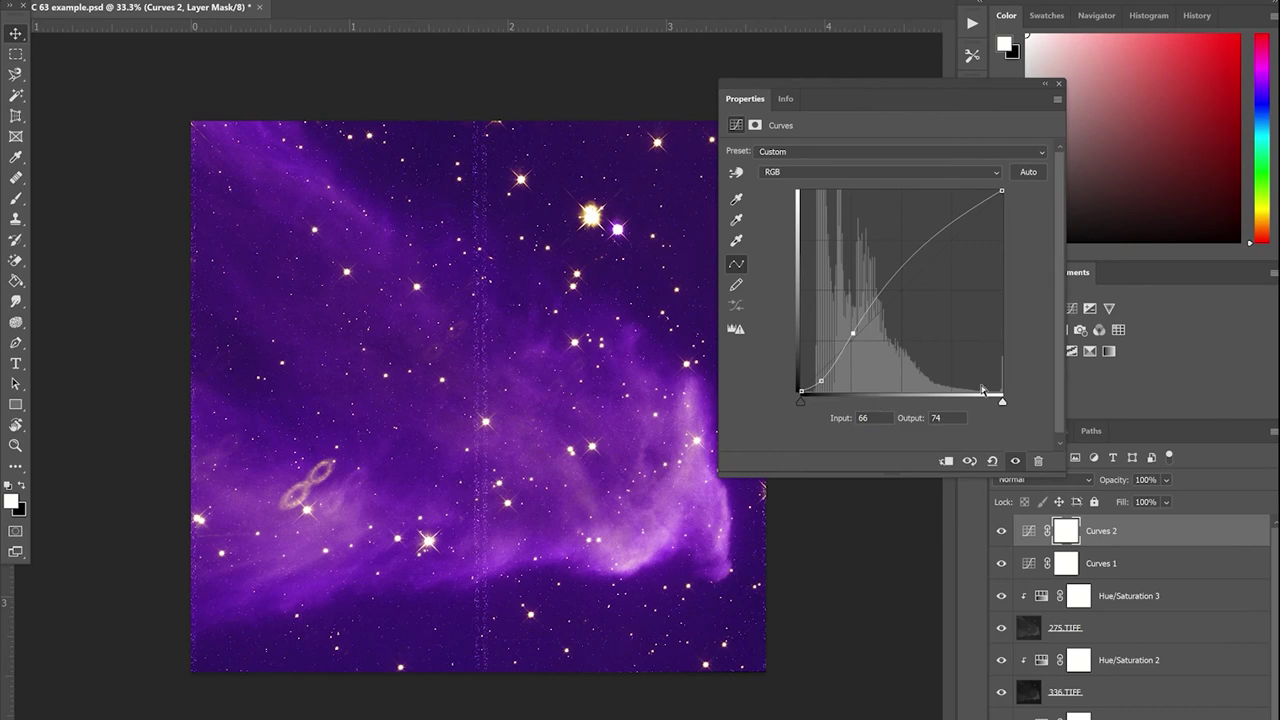
Step: Try darkening the Red channel with a curve point at input 50, output 15, remove it, and return to the RGB curve
left_click(916, 172)
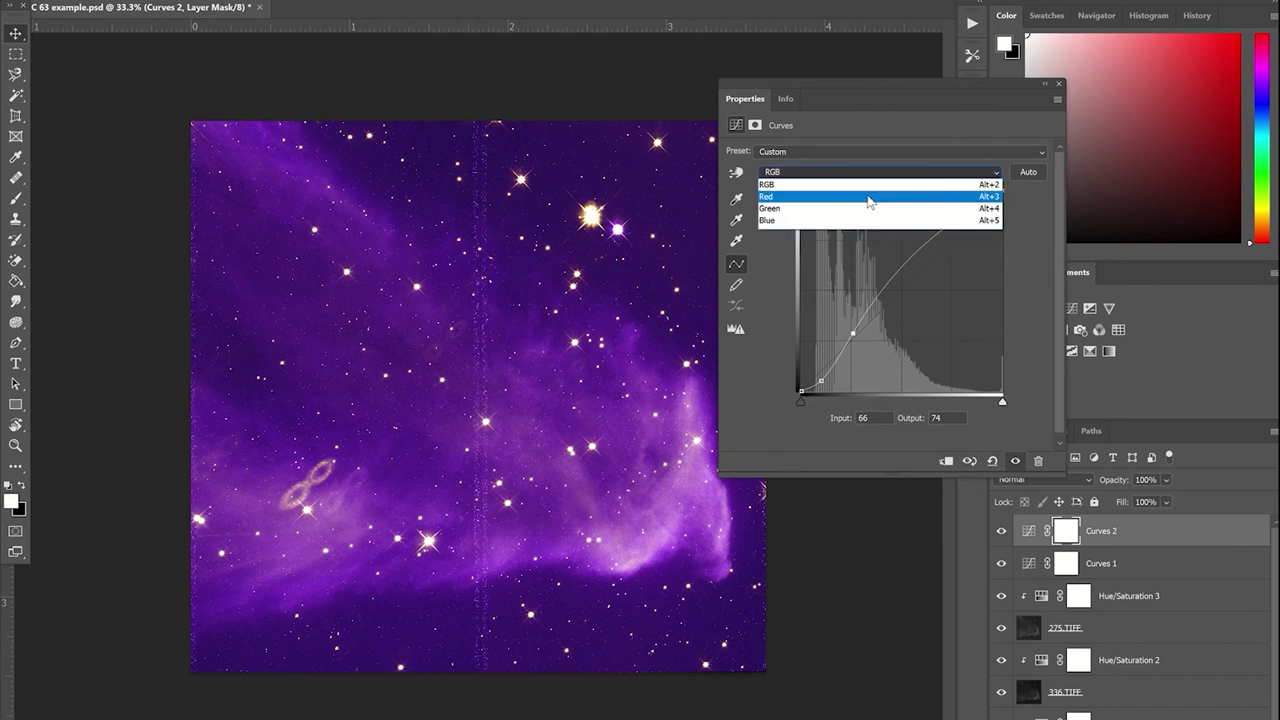
left_click(869, 195)
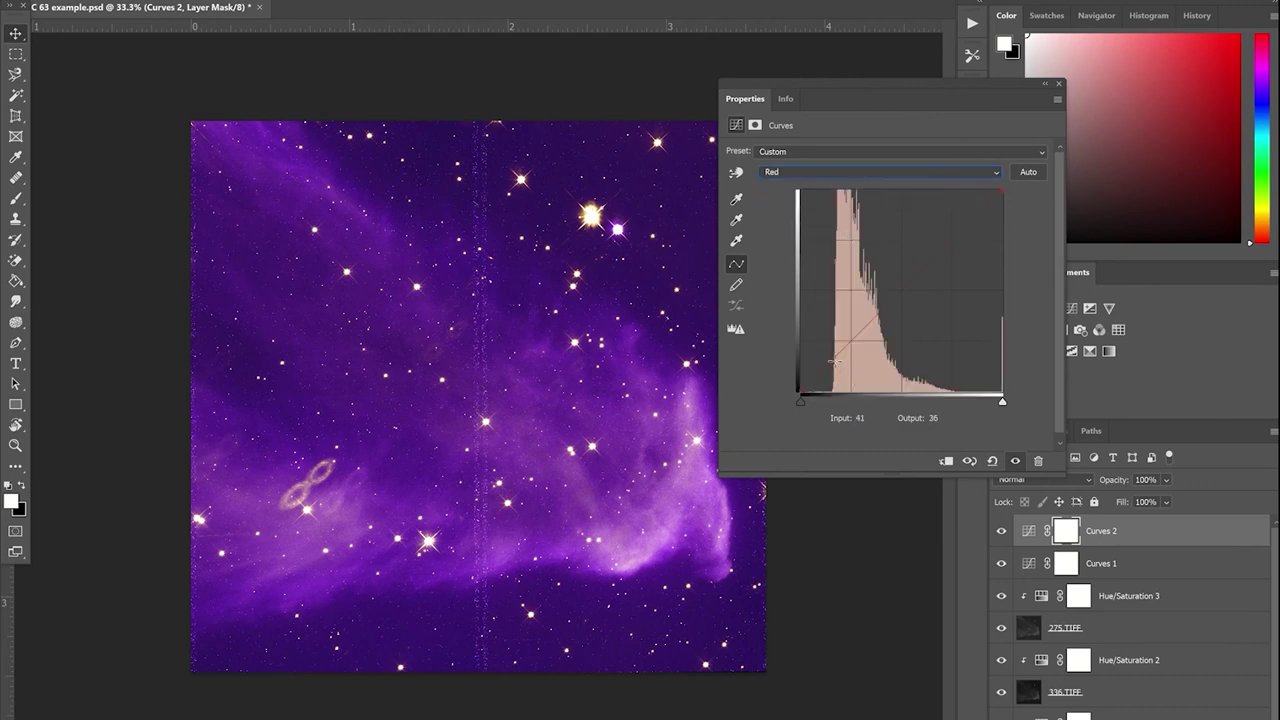
left_click_drag(837, 368, 841, 378)
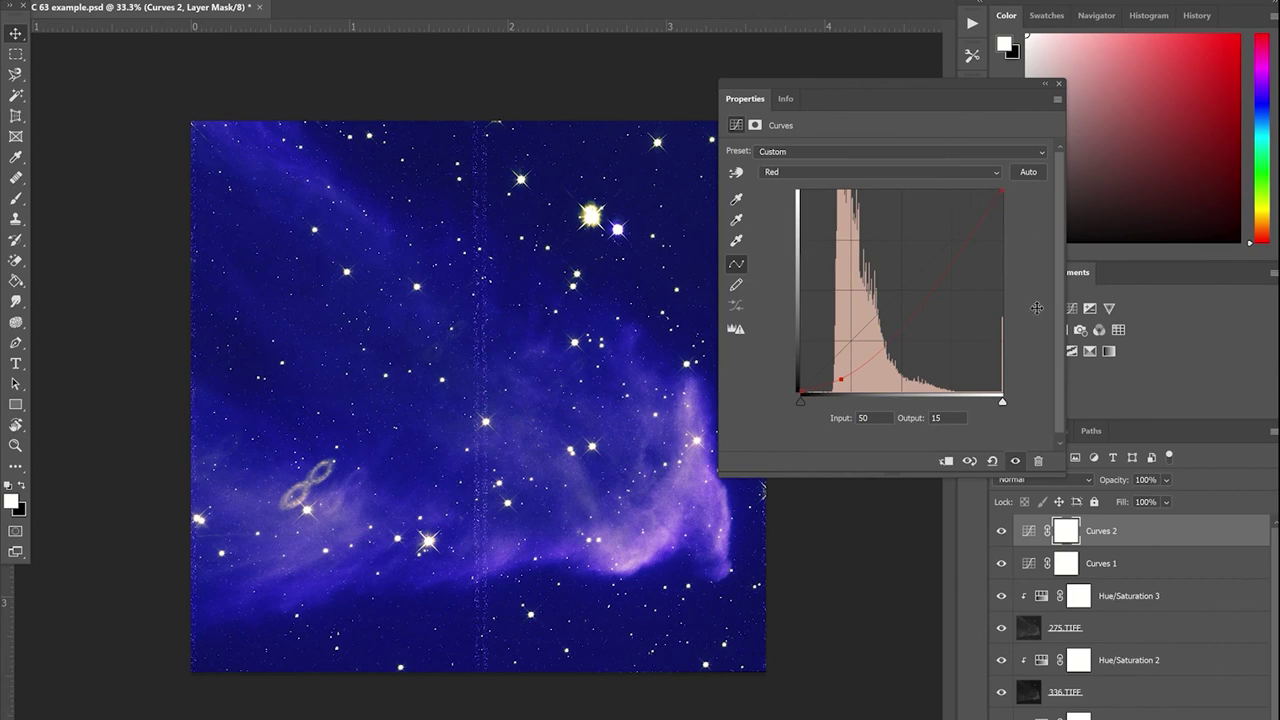
key("Delete")
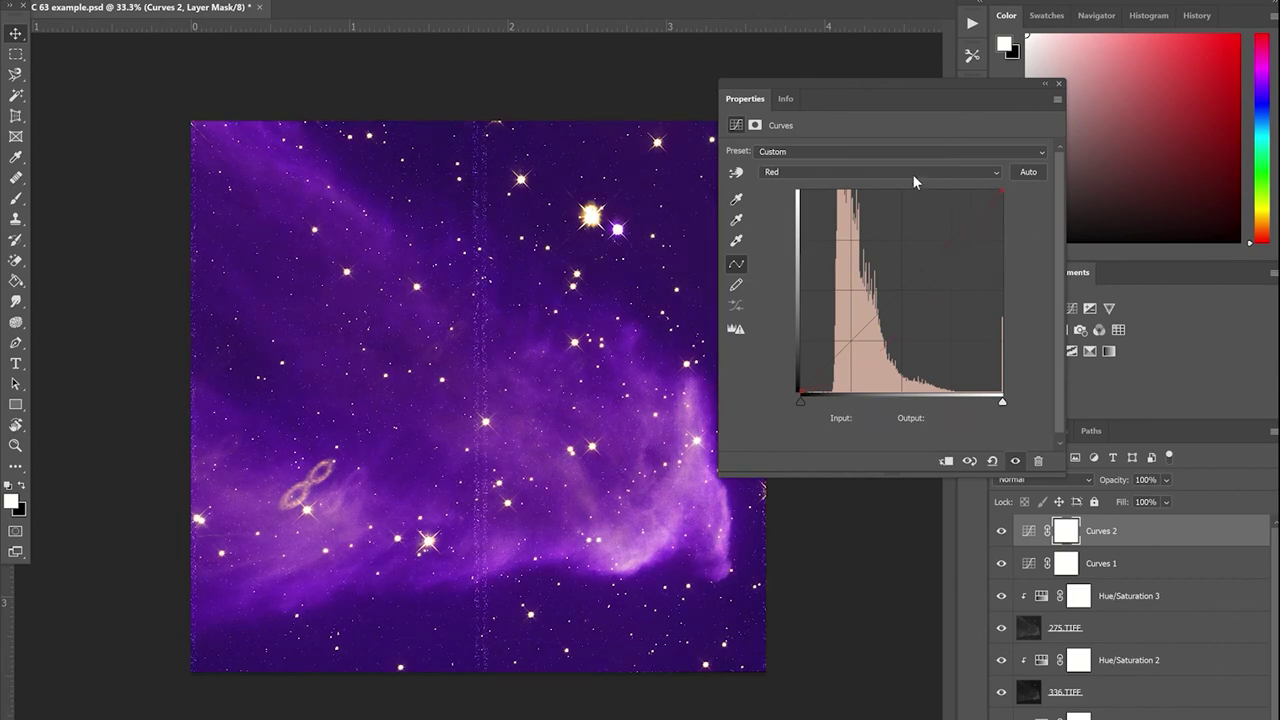
left_click(910, 172)
left_click(902, 186)
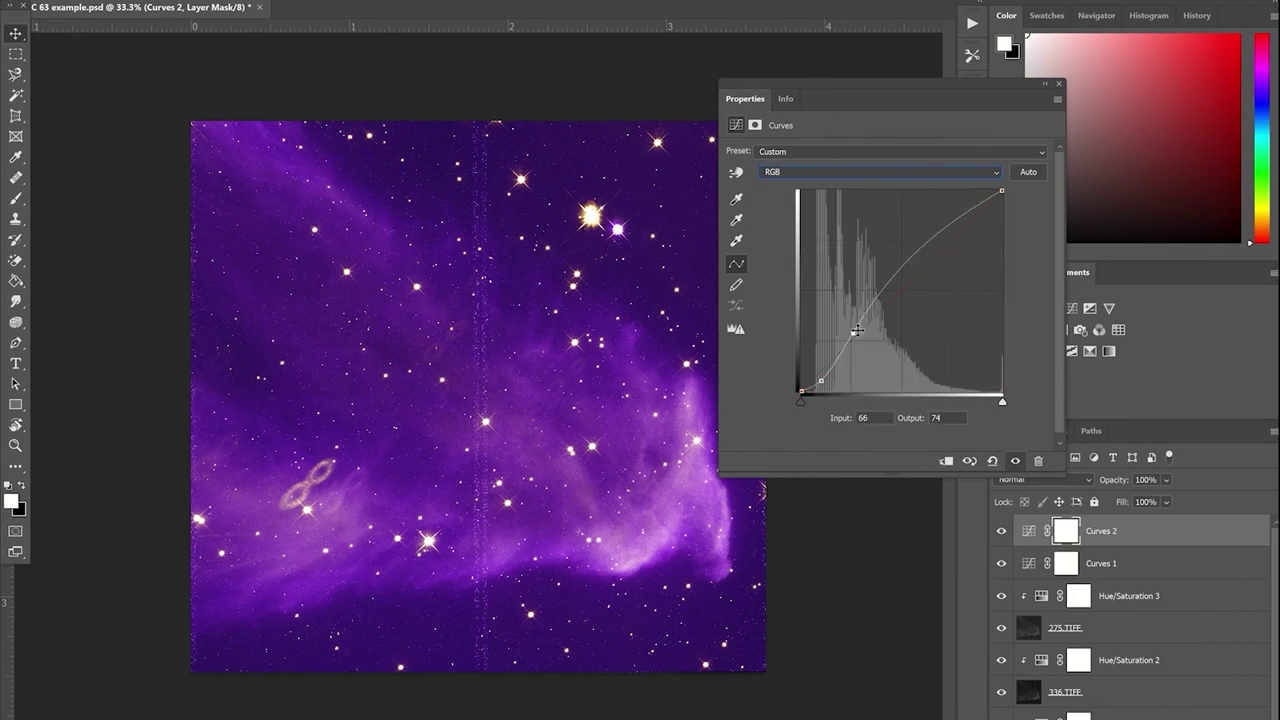
Step: Reshape the RGB curve into an S with a raised highlight point and a shadow point at input 52, output 41
left_click_drag(854, 333, 941, 219)
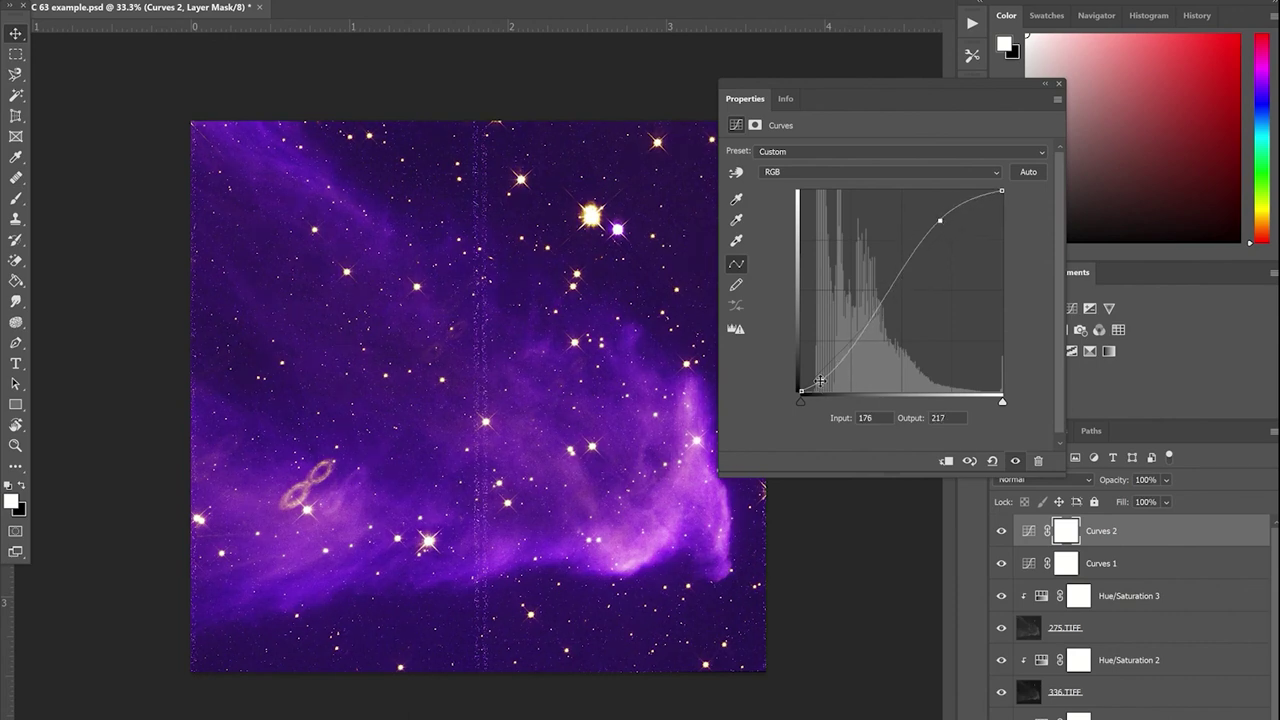
left_click_drag(820, 380, 853, 367)
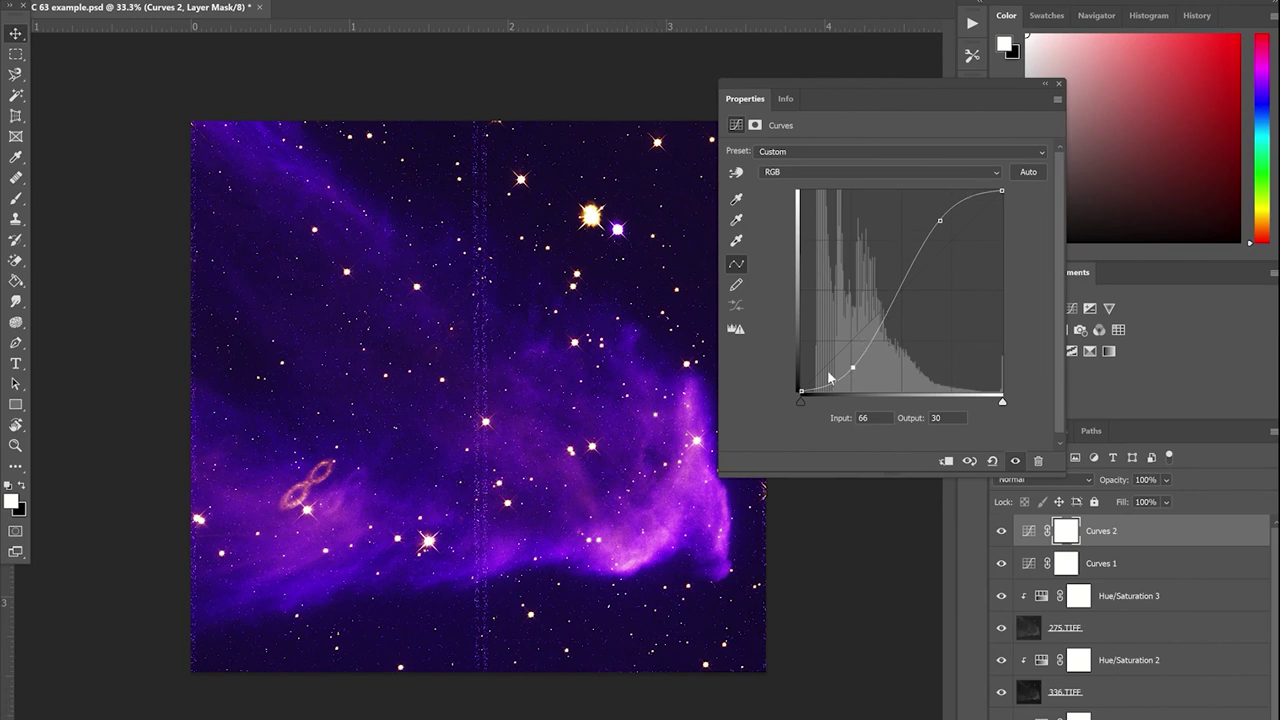
left_click_drag(852, 368, 835, 325)
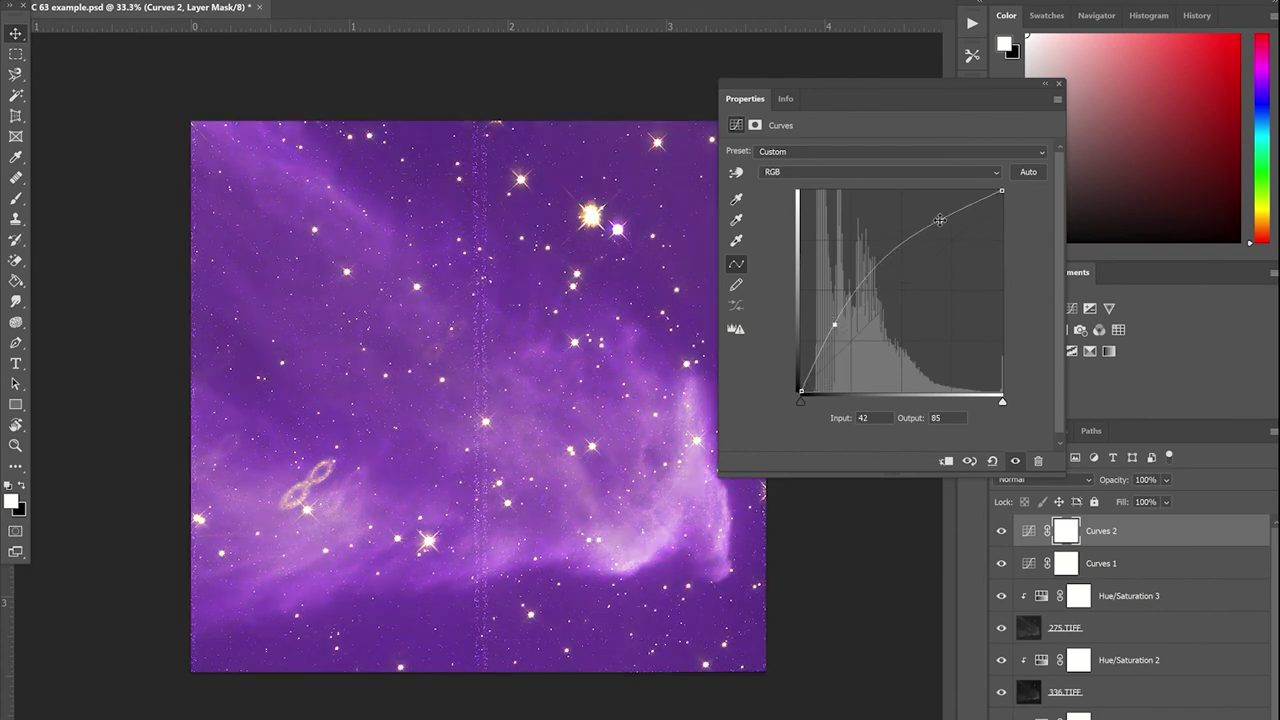
mouse_move(940, 220)
left_mouse_down()
mouse_move(952, 265)
mouse_move(941, 231)
left_mouse_up()
left_click_drag(838, 322, 845, 358)
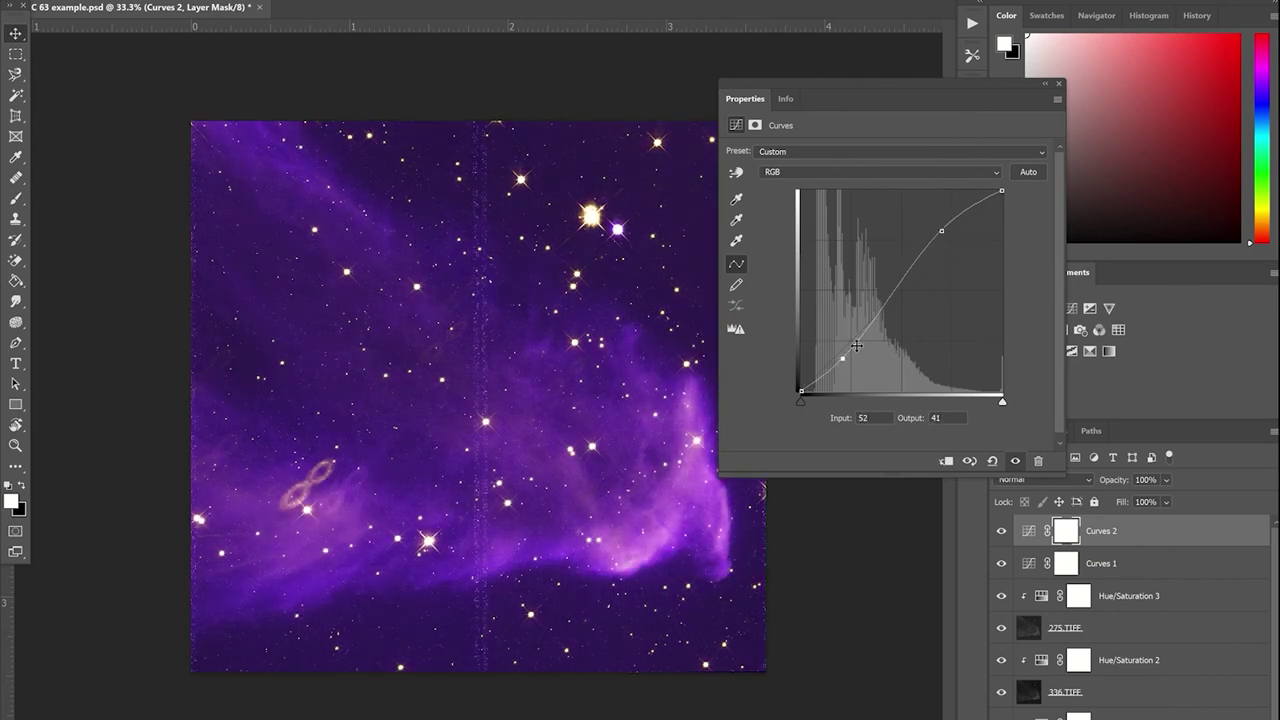
Step: Strengthen the S-curve by lifting its highlight point slightly and moving the shadow point to input 57, output 42, and close the settings
left_click(941, 231)
left_click_drag(941, 231, 937, 224)
left_click_drag(842, 357, 846, 357)
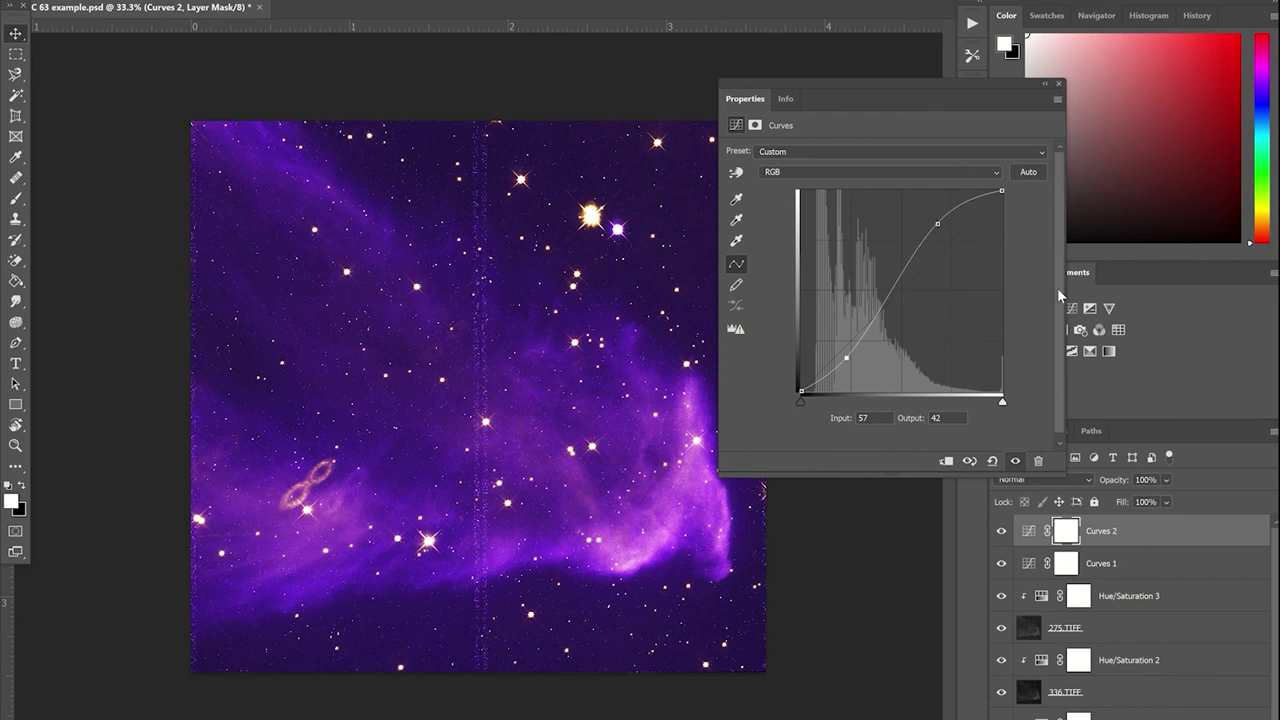
left_click(1063, 85)
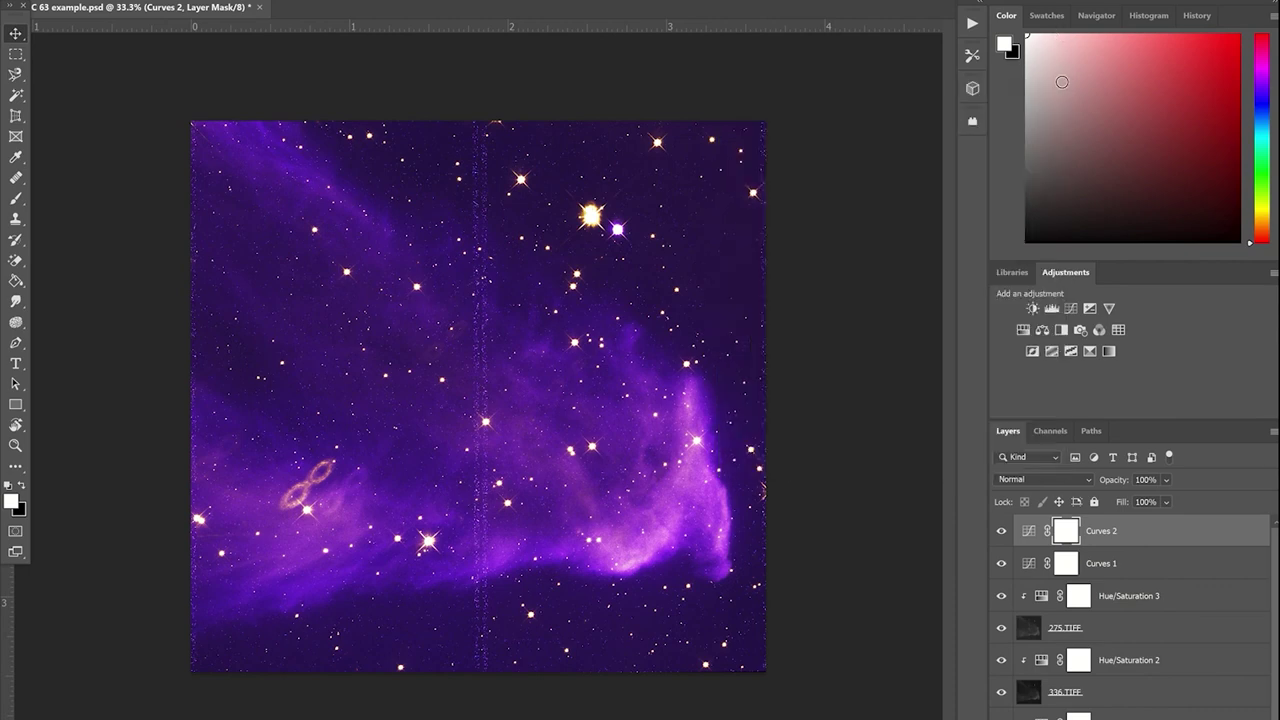
left_click(222, 0)
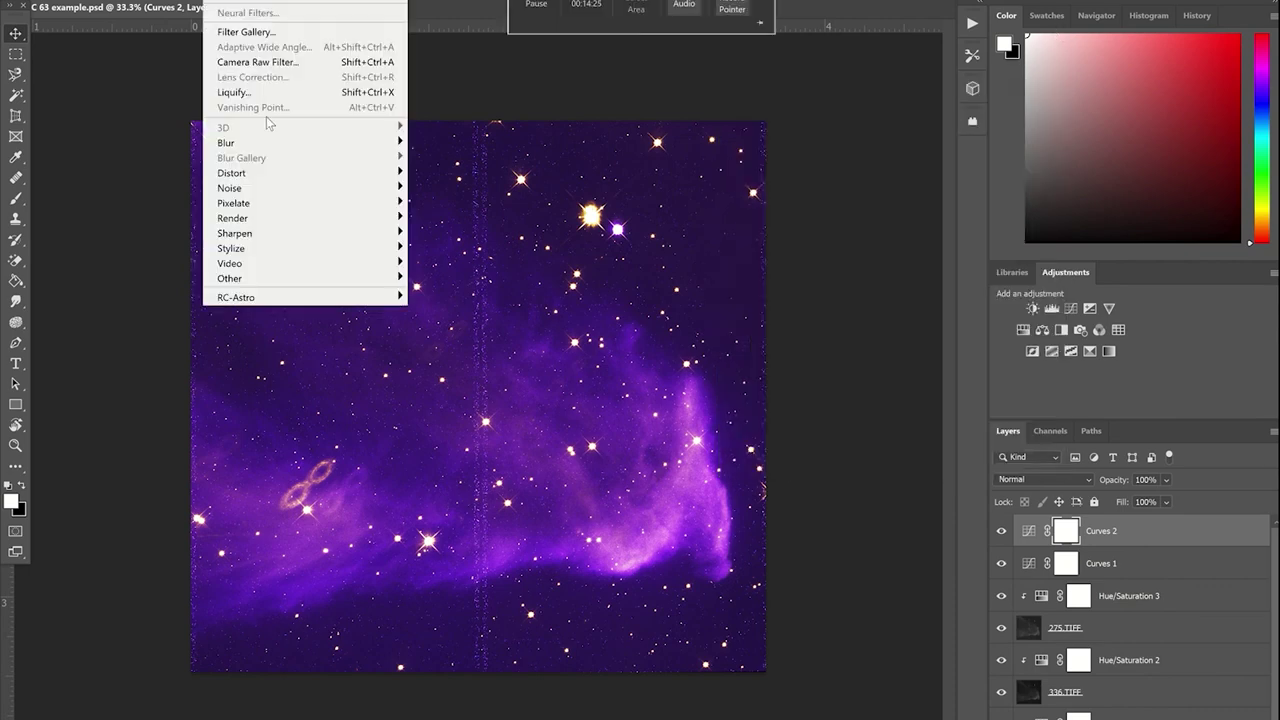
mouse_move(288, 190)
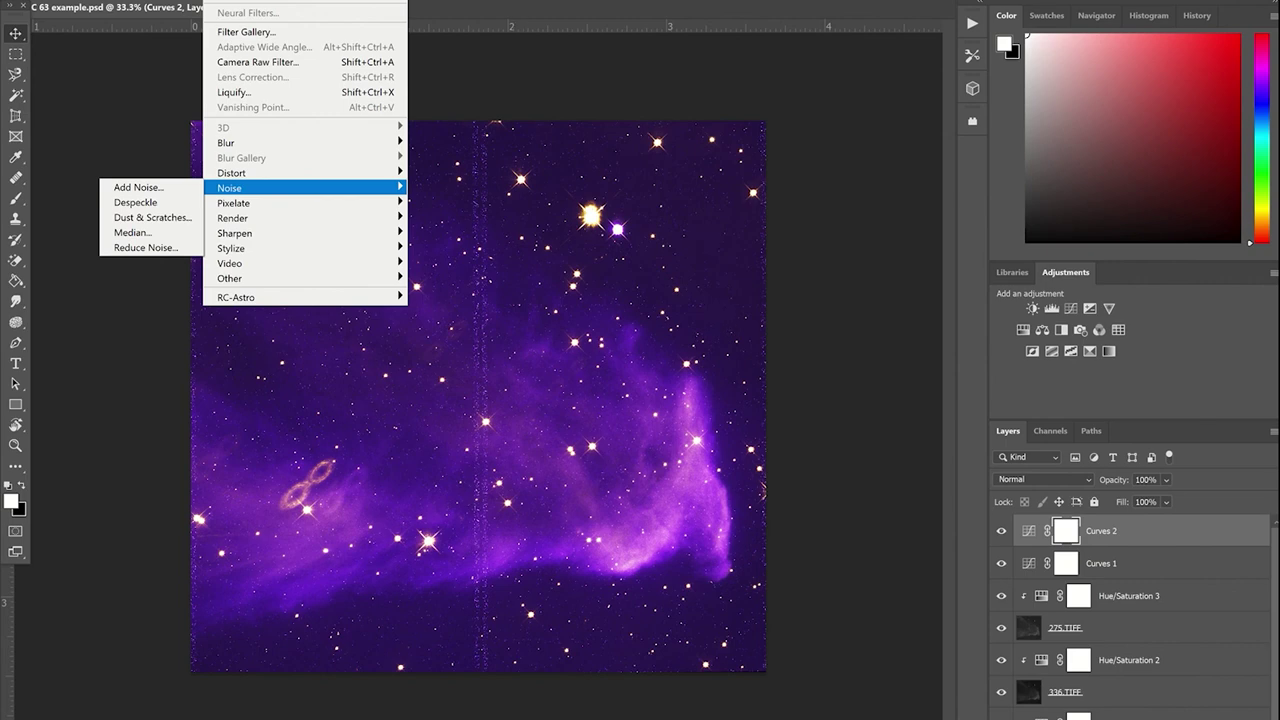
key("Escape")
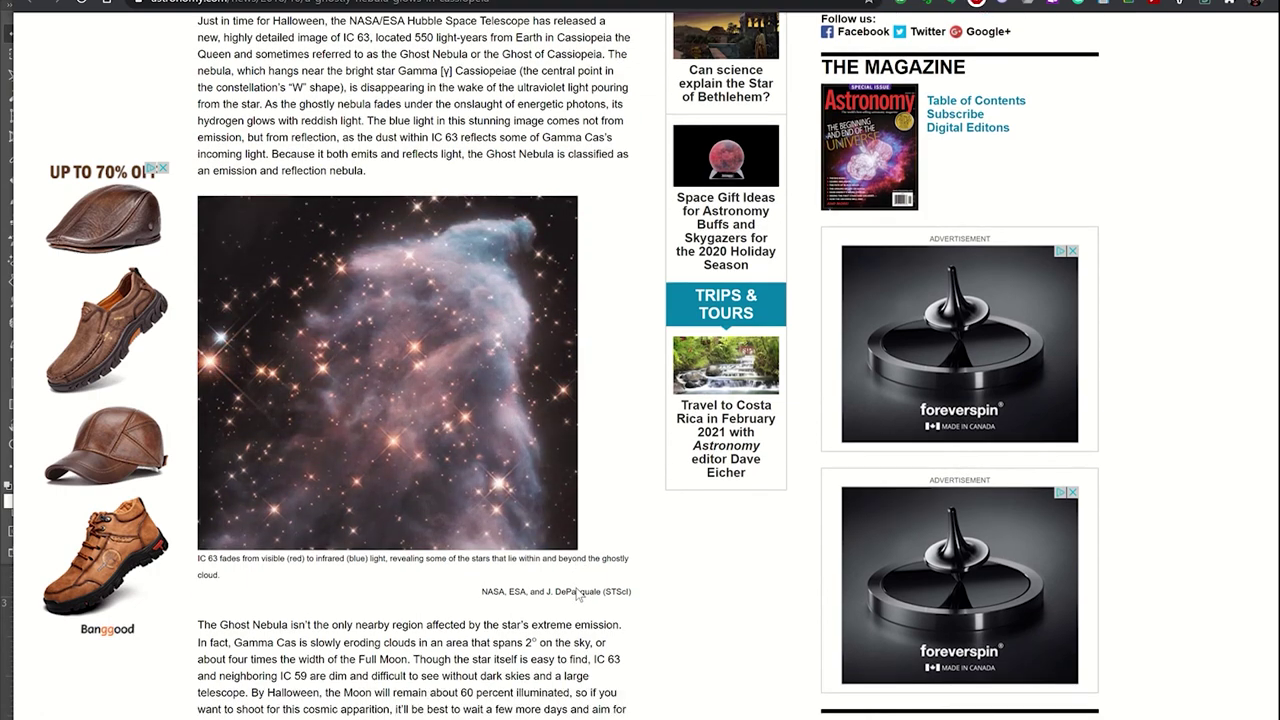
Step: Examine the published IC 63 image, its caption, and the surrounding article text on astronomy.com in the browser
scroll(641, 524, "down", 1)
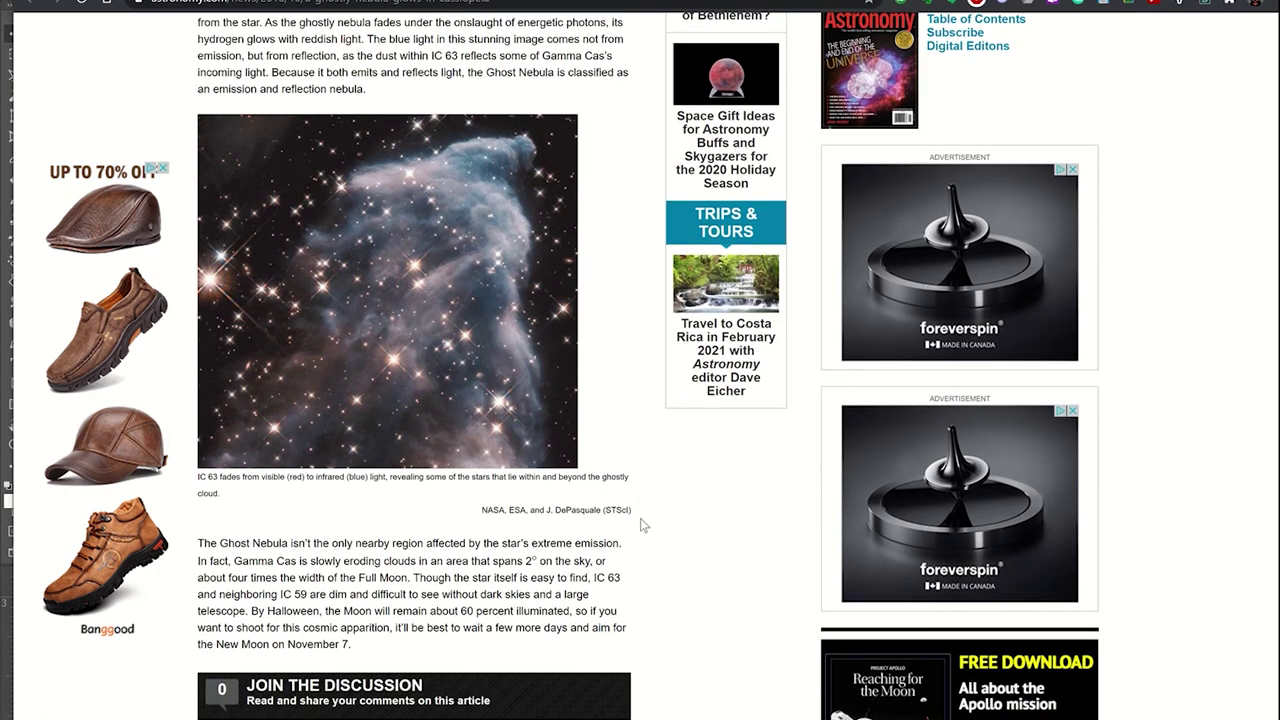
scroll(643, 524, "down", 1)
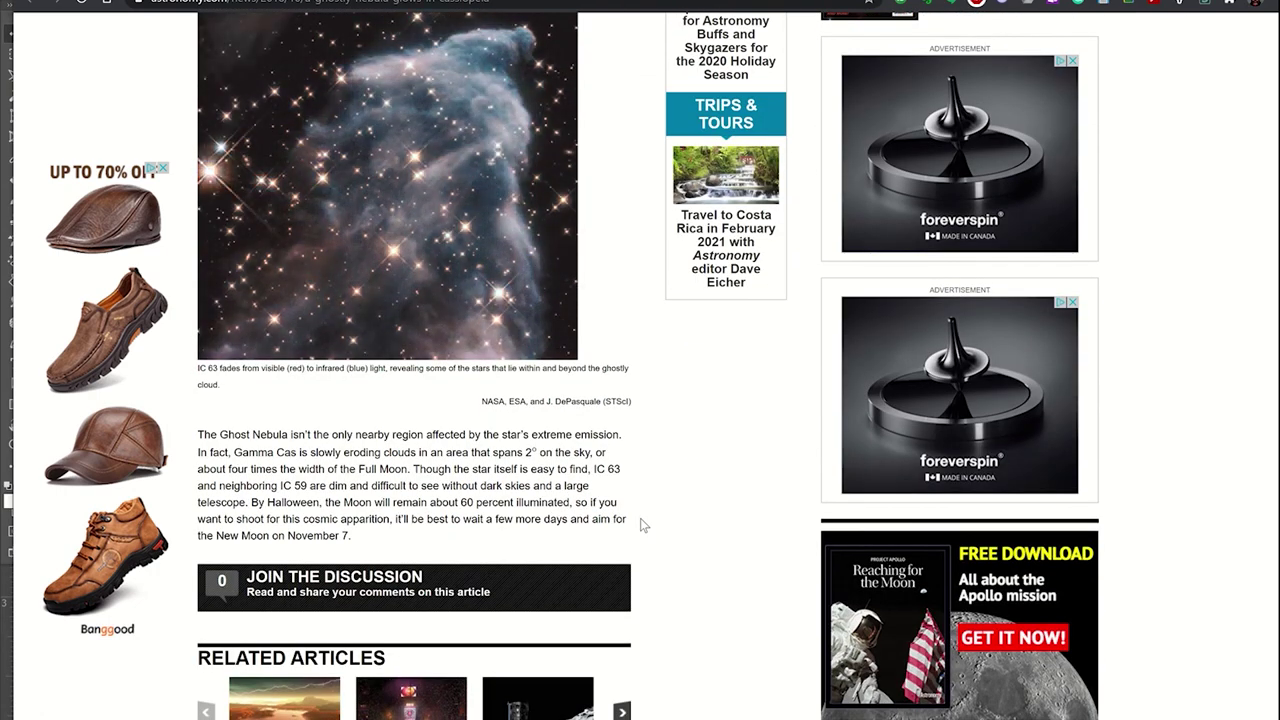
scroll(643, 524, "up", 3)
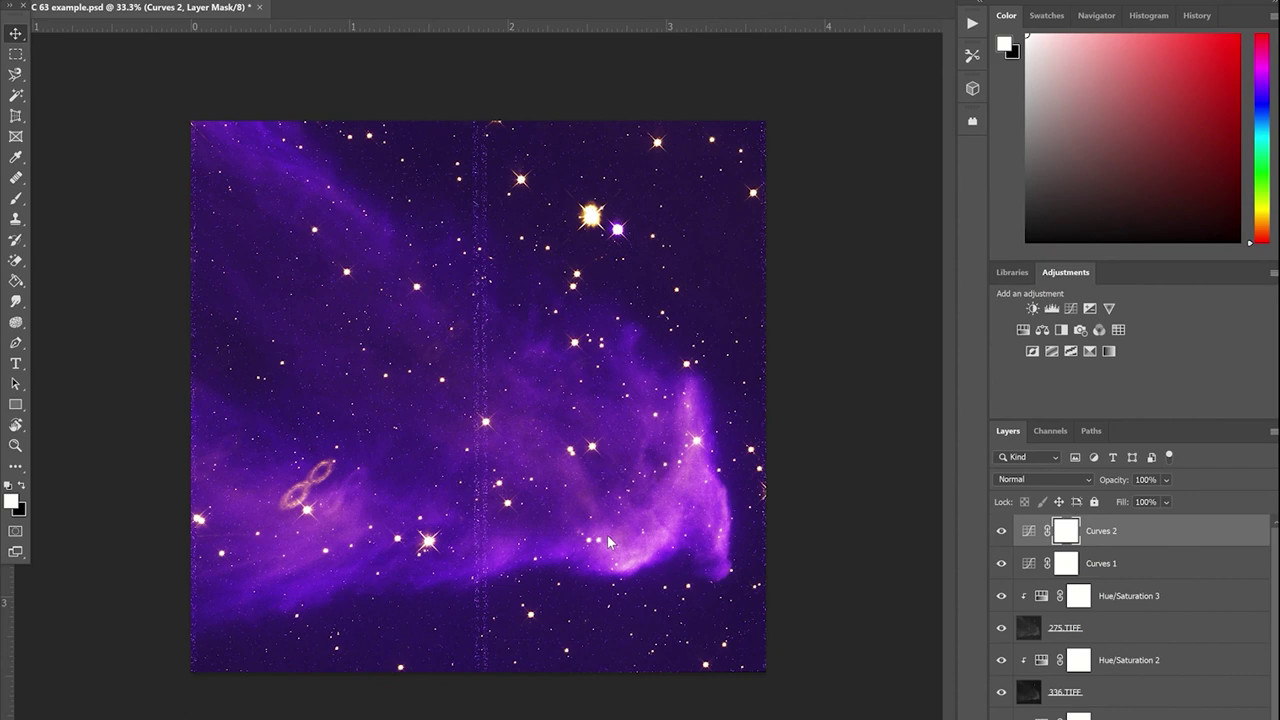
mouse_move(715, 719)
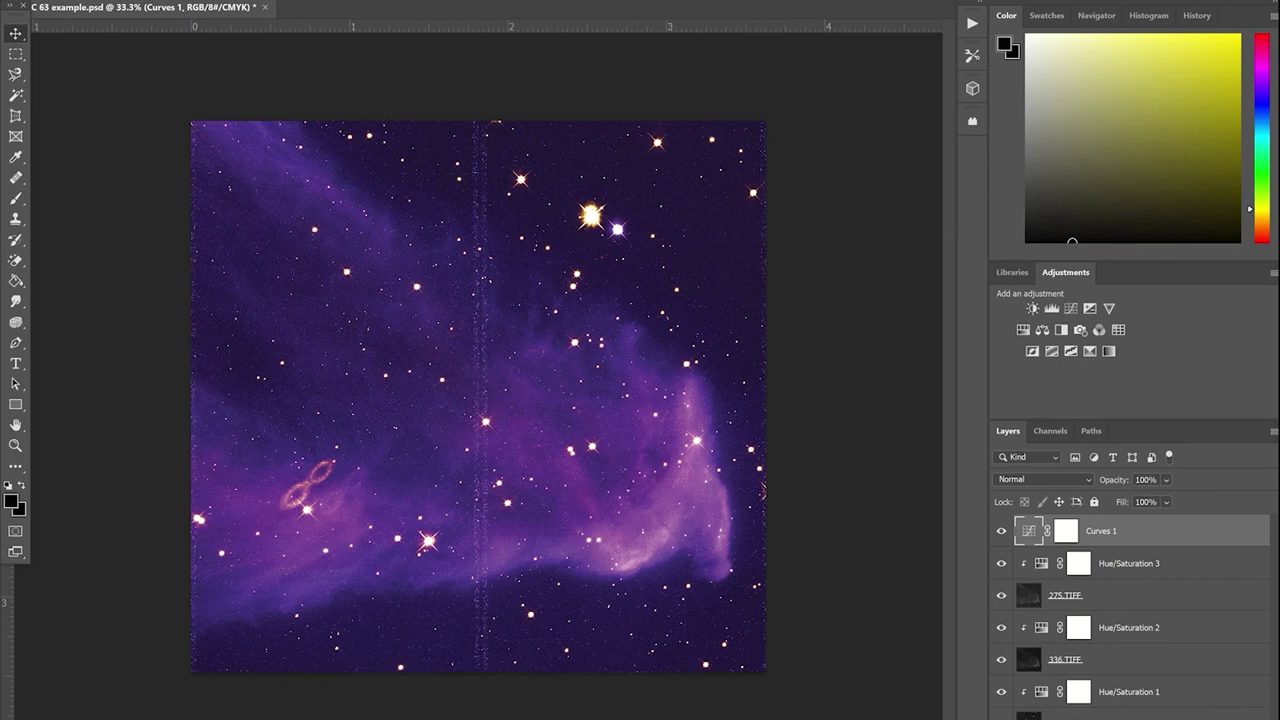
key("alt+t")
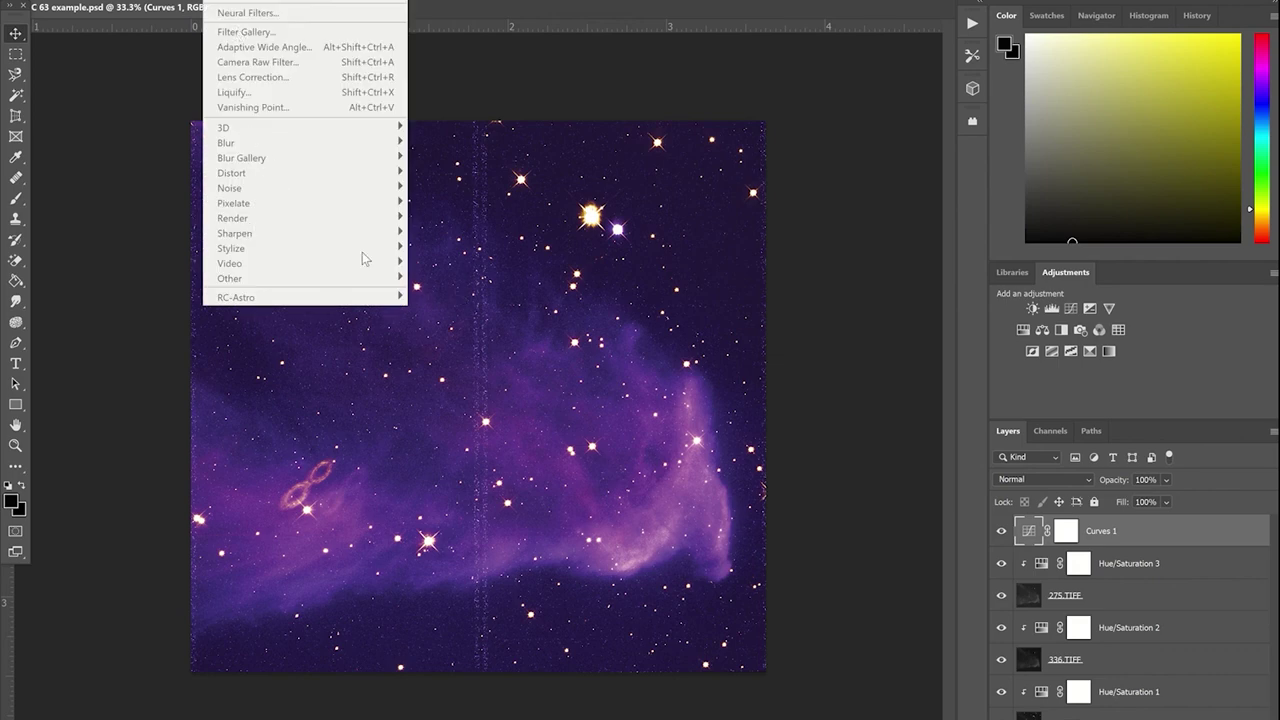
key("Escape")
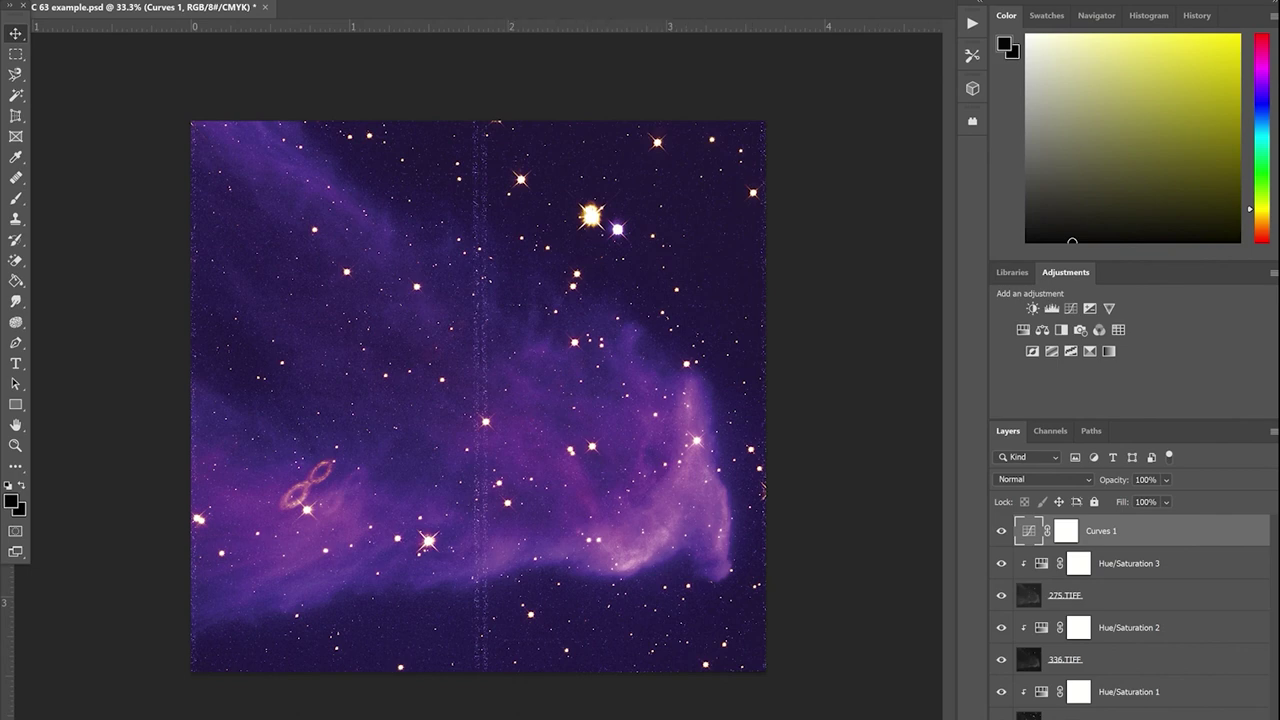
Step: Select all layers of the composite and convert them into a single smart object
left_click(130, 0)
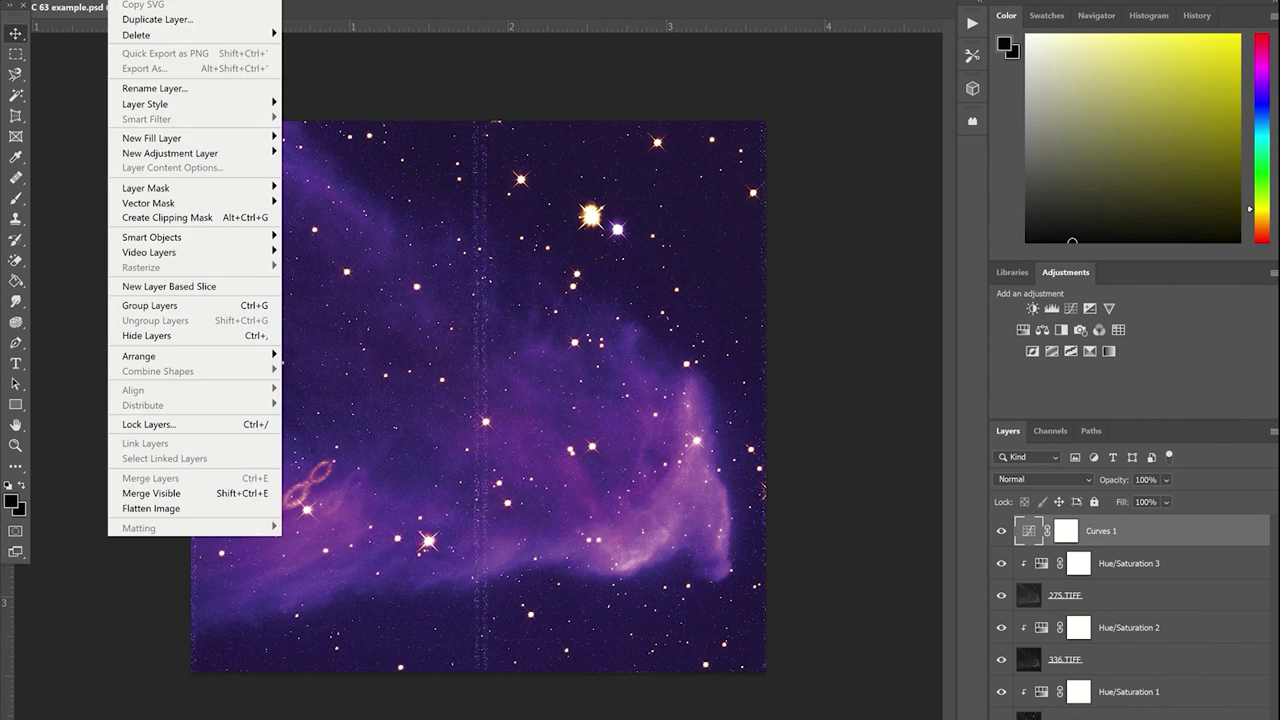
left_click(190, 0)
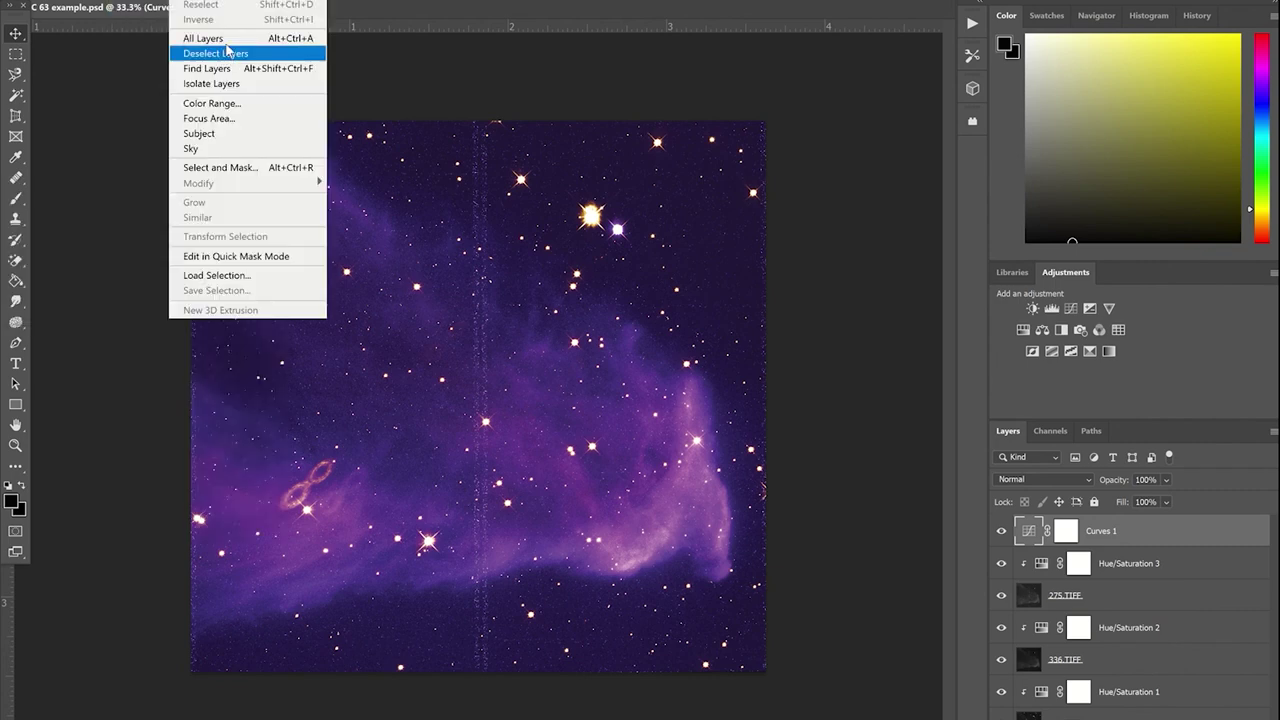
left_click(205, 38)
left_click(130, 0)
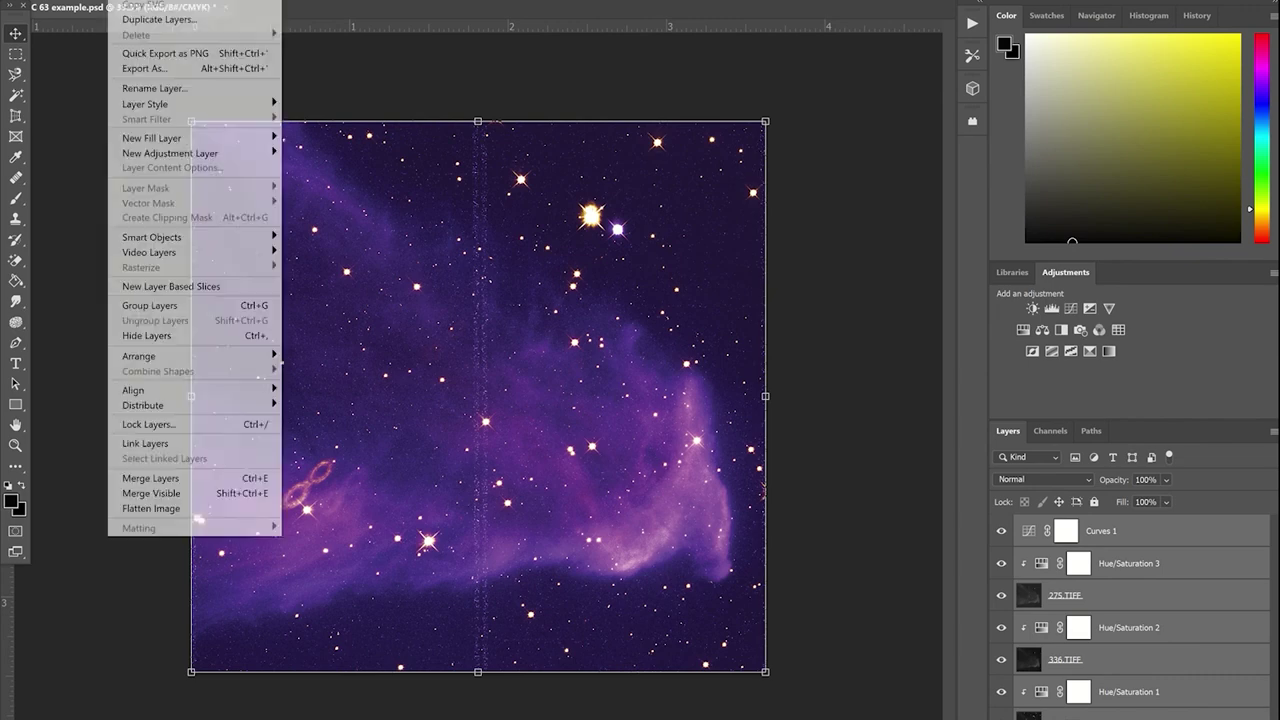
mouse_move(226, 237)
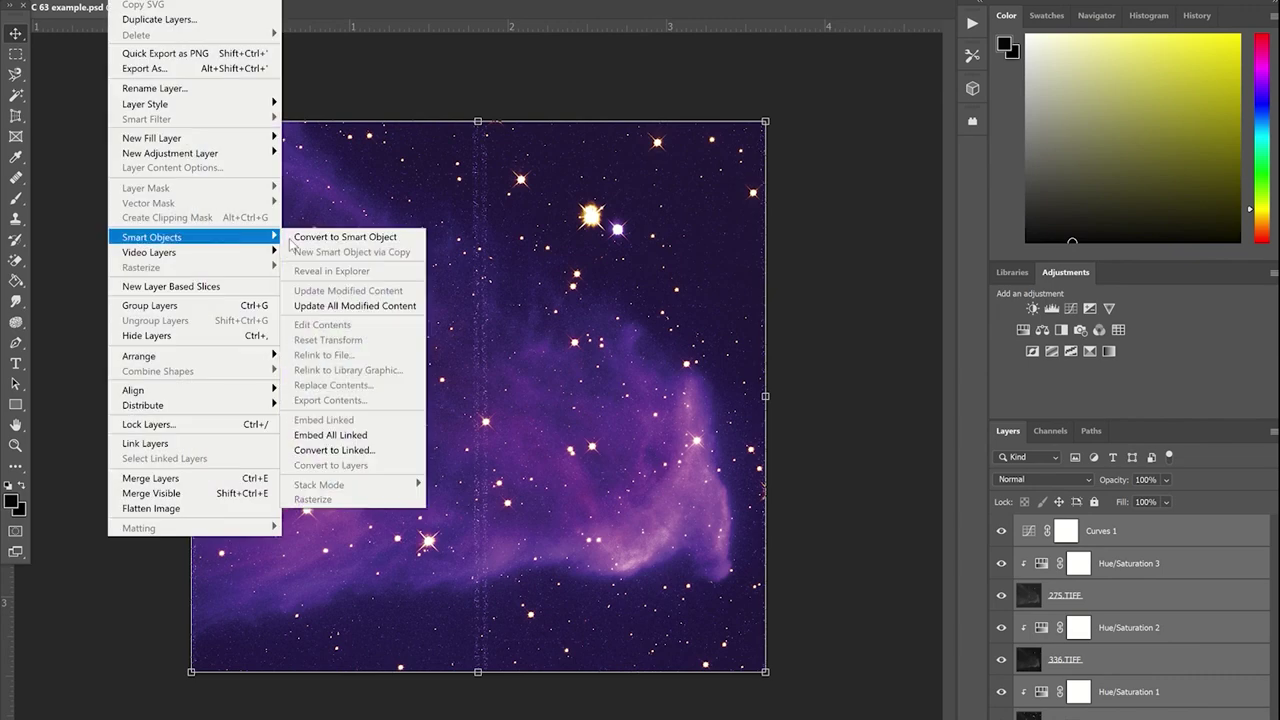
left_click(306, 238)
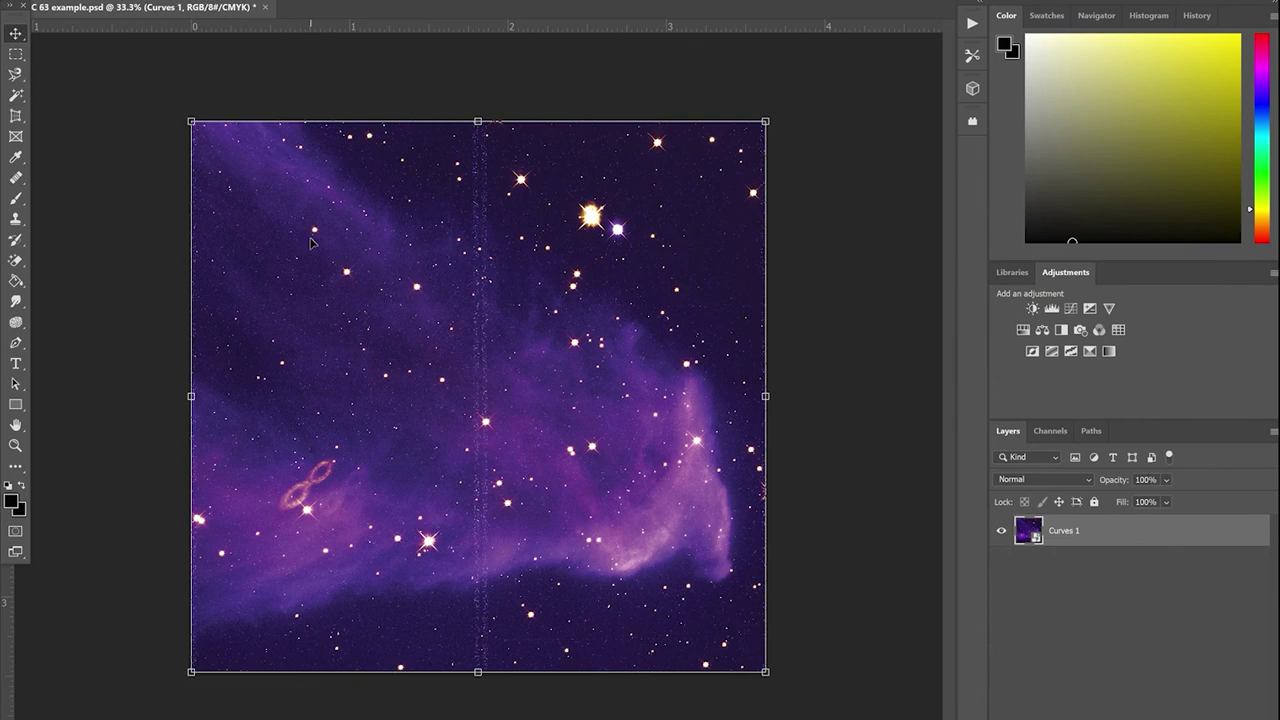
Step: Start the Dust & Scratches filter on the smart object and try a 107-pixel radius with a threshold of 0 levels
mouse_move(640, 8)
left_click(215, 1)
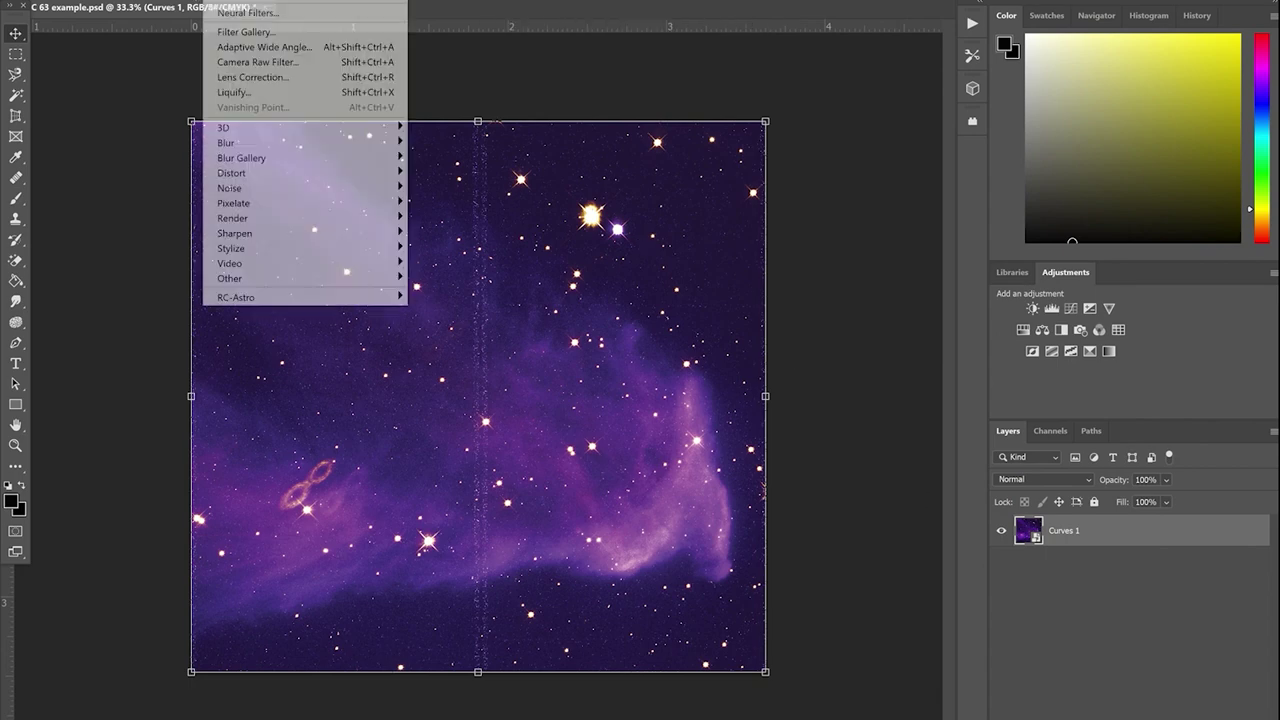
mouse_move(254, 188)
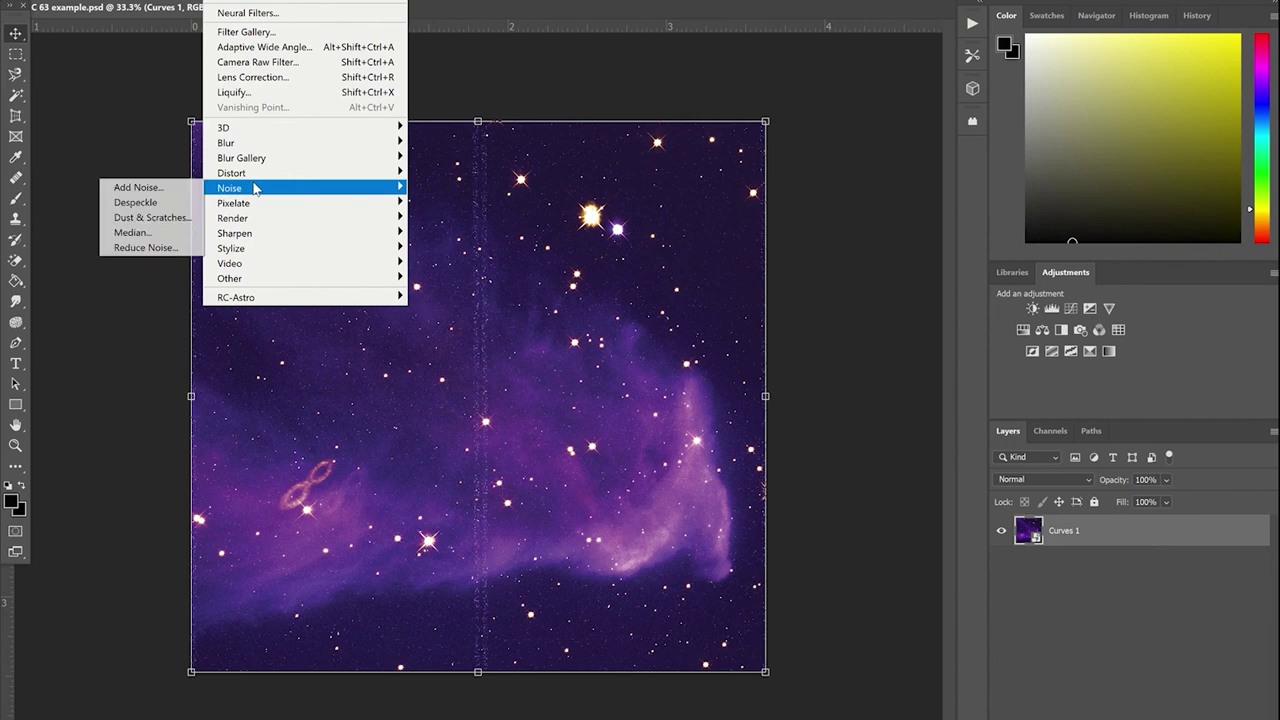
left_click(184, 218)
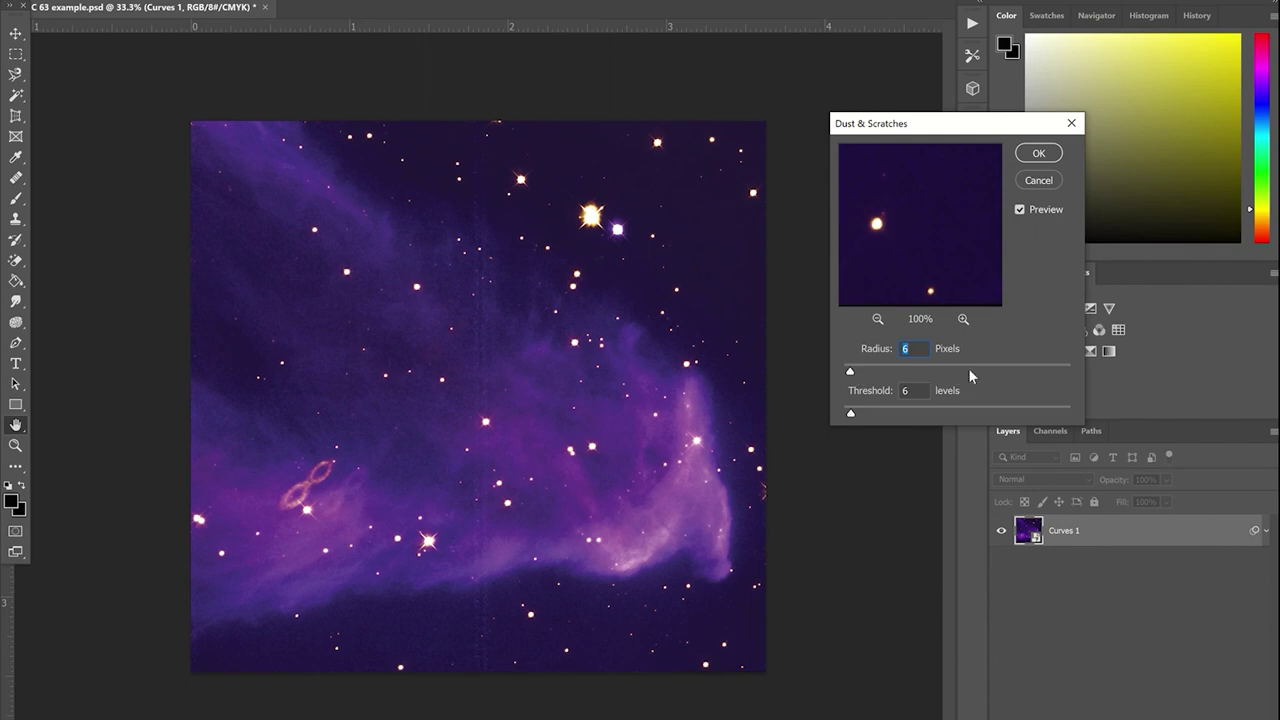
left_click_drag(849, 369, 970, 371)
left_click_drag(850, 413, 840, 414)
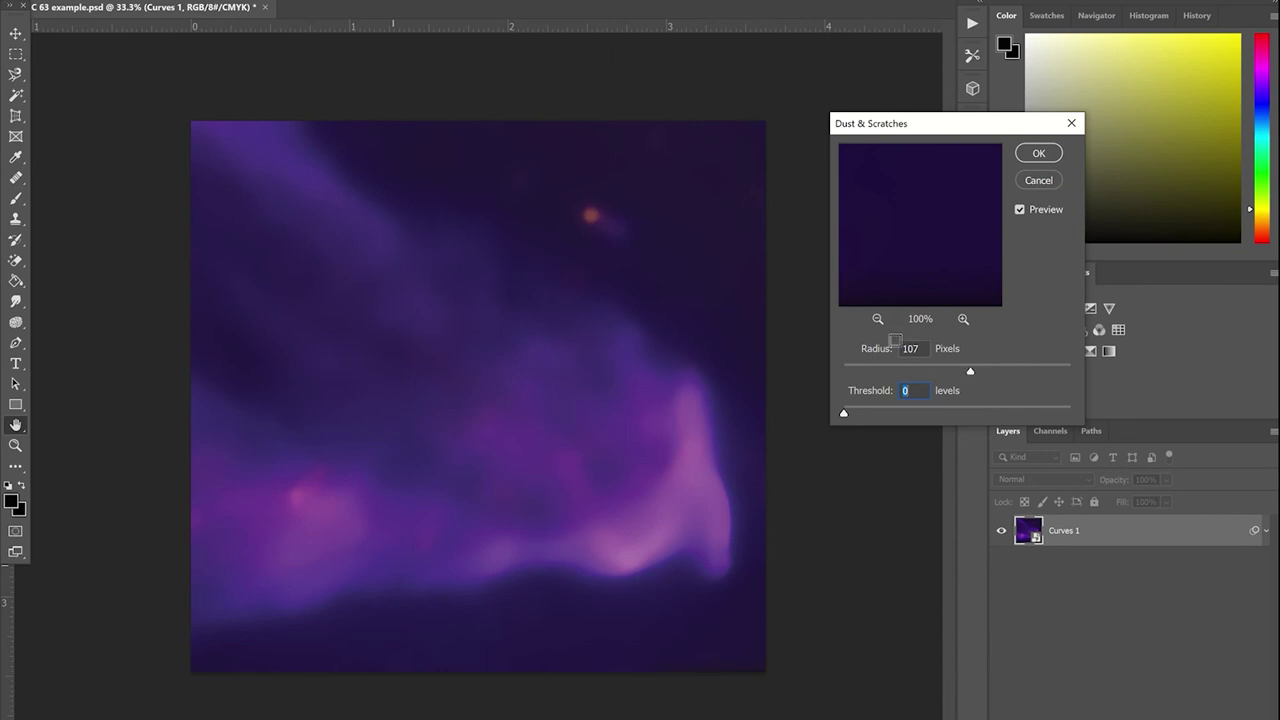
Step: Set the Dust & Scratches radius to 6 pixels and the threshold to 6 levels
left_click_drag(970, 370, 855, 370)
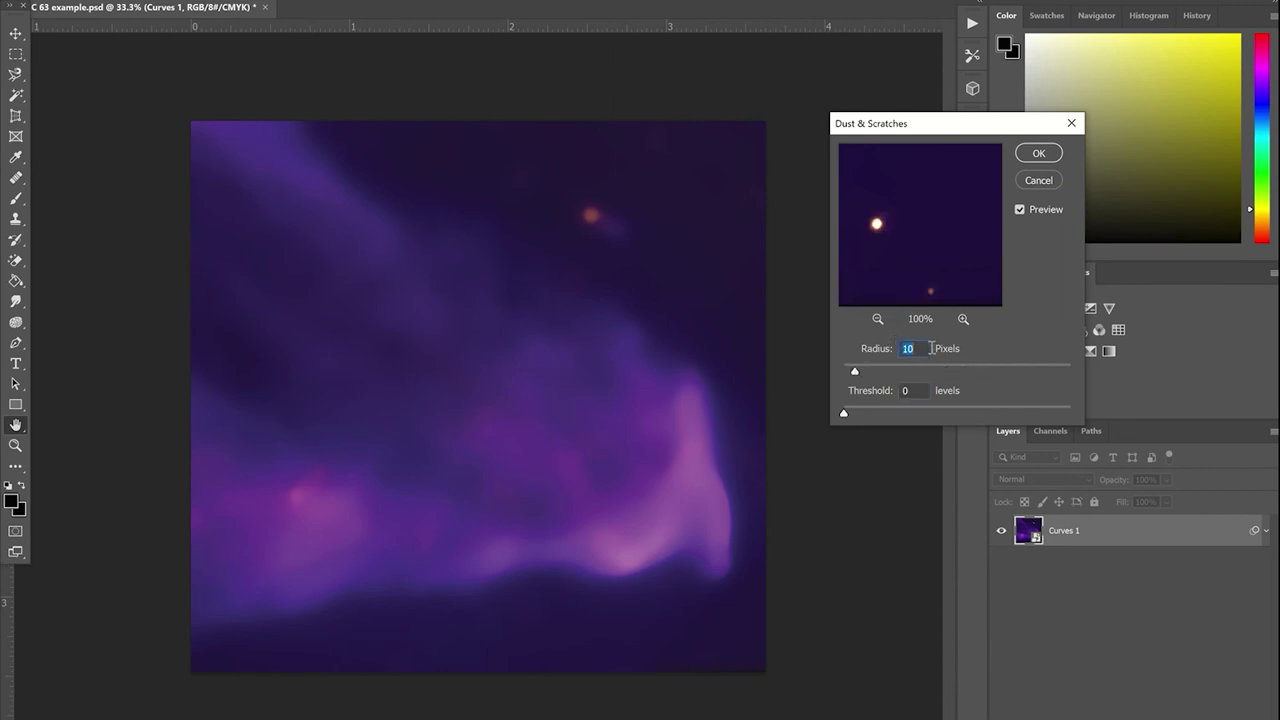
type("6")
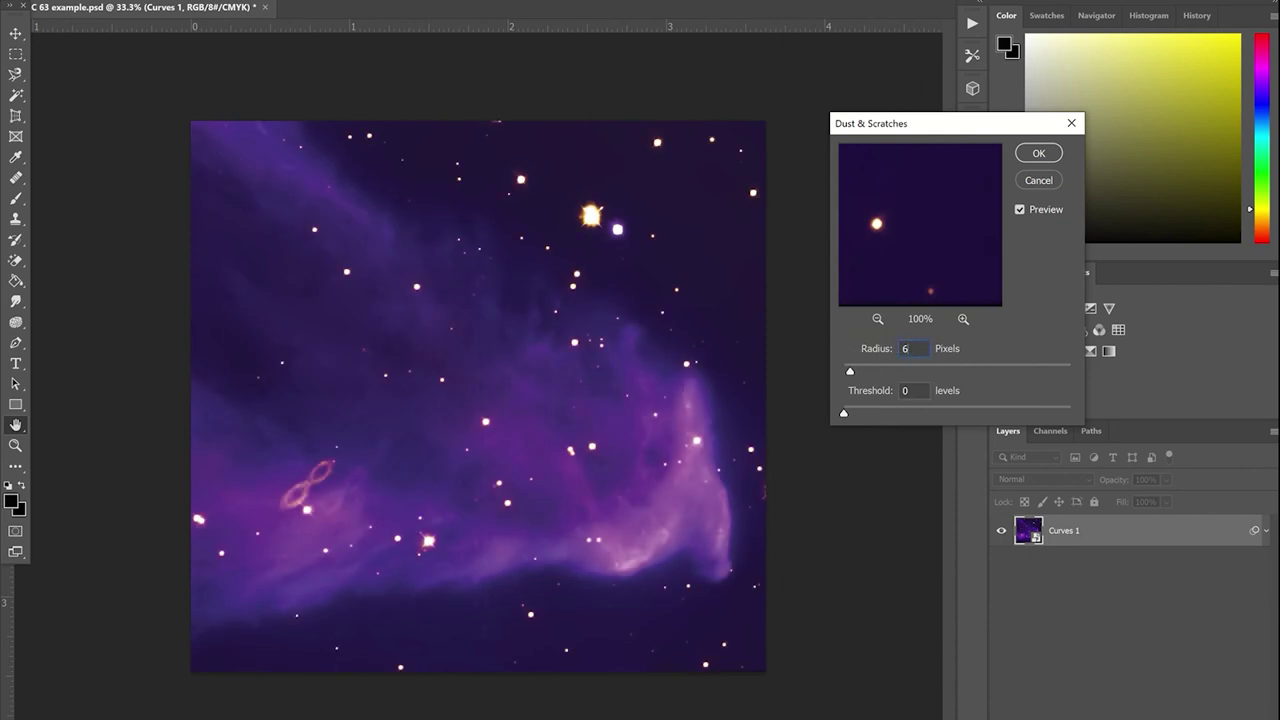
left_click(916, 387)
type("6")
Step: Compare the image with and without the Dust & Scratches preview, and examine several spots of the nebula and its stars in the filter preview
left_click(1020, 210)
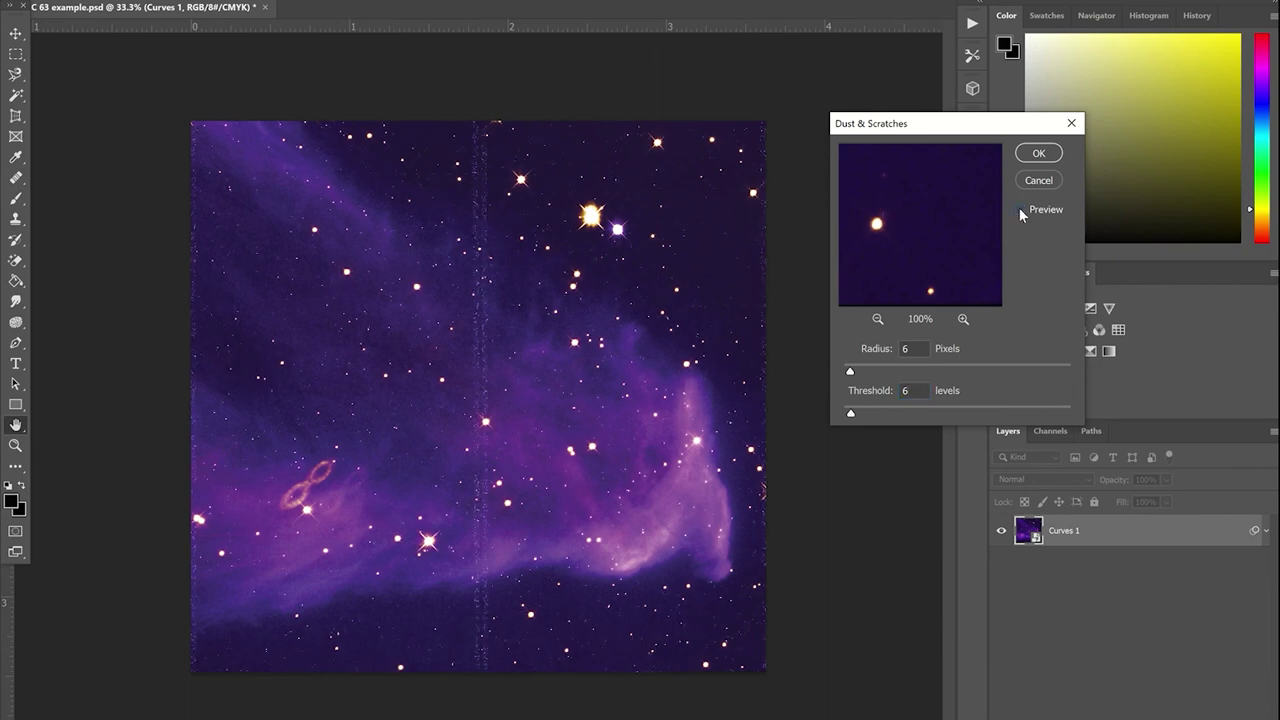
left_click(1020, 210)
left_click(1020, 210)
left_click(1020, 210)
left_click(543, 420)
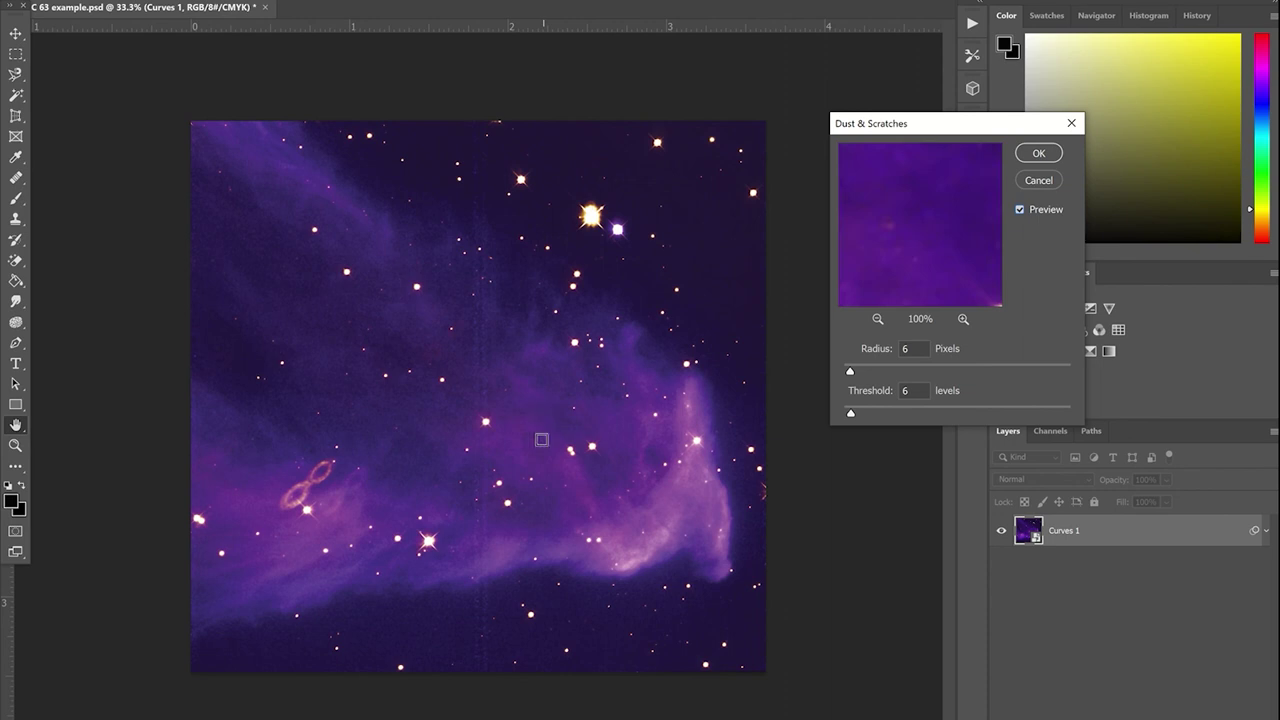
left_click(529, 485)
left_click(570, 480)
left_click(528, 458)
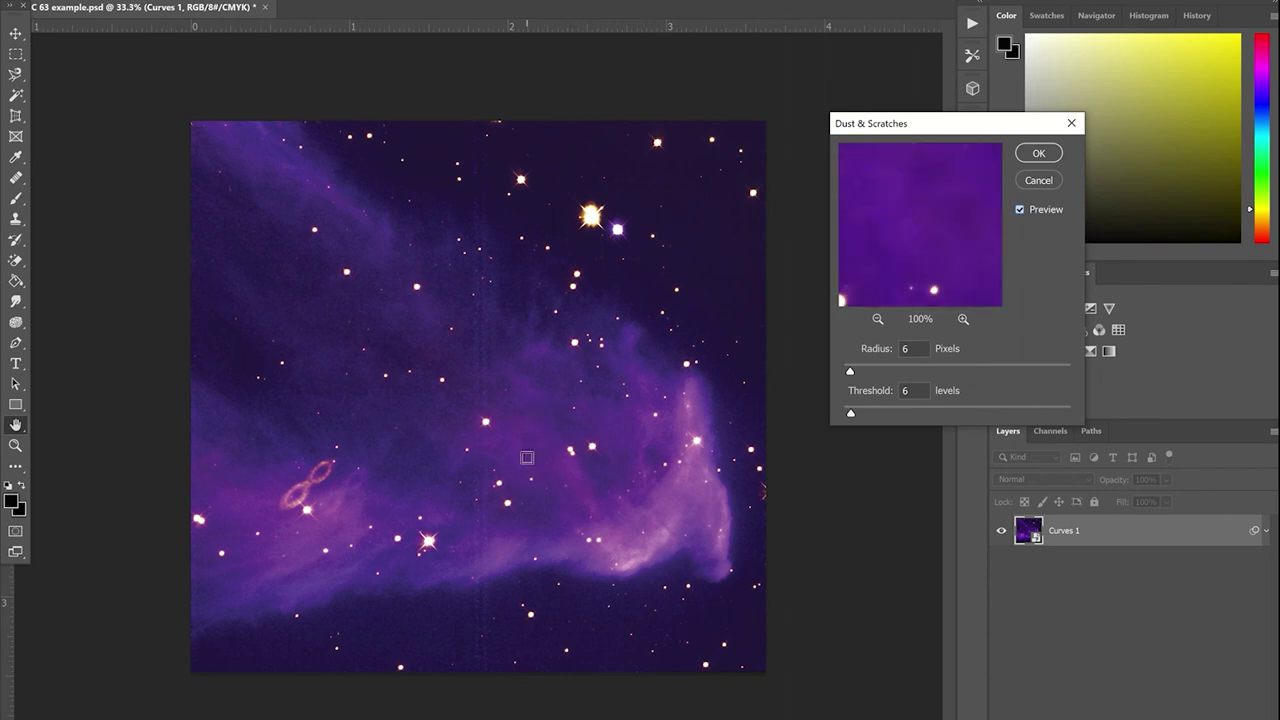
left_click(510, 500)
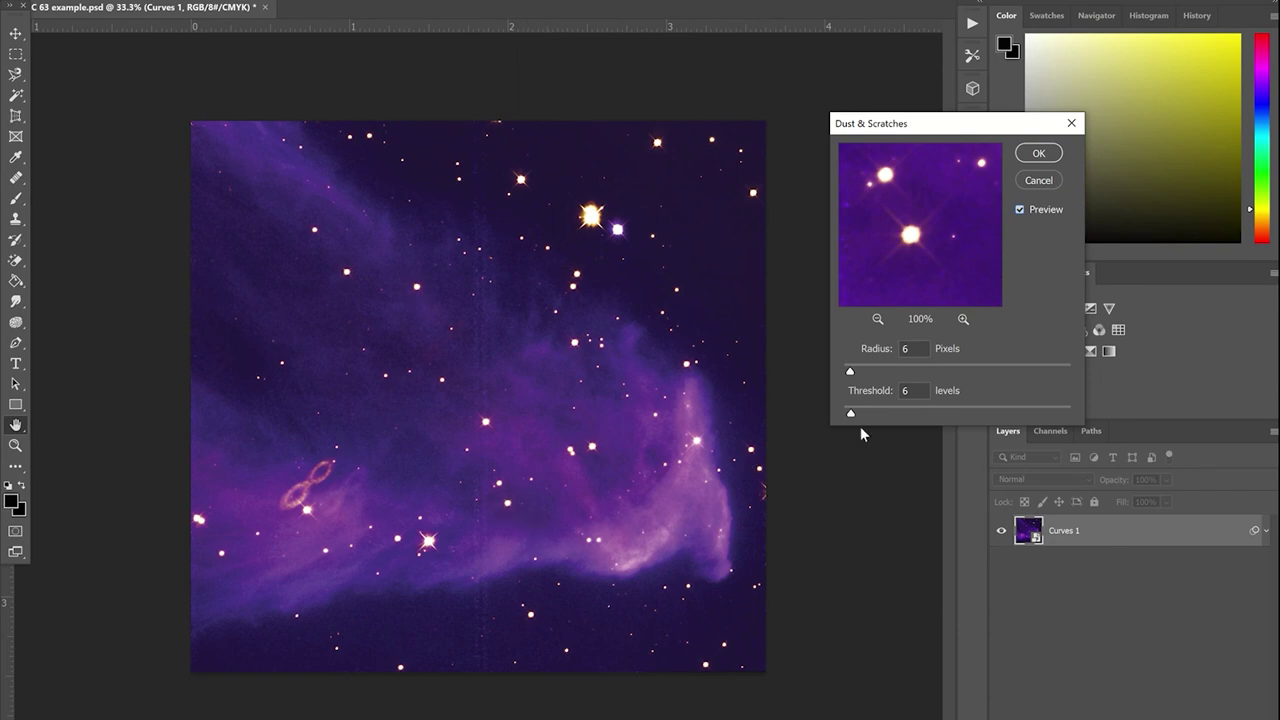
Step: Fine-tune the Dust & Scratches threshold and radius slightly and apply the filter to the smart object
left_click_drag(852, 421, 880, 412)
left_click_drag(851, 377, 848, 378)
left_click_drag(848, 371, 850, 372)
left_click(850, 373)
left_click_drag(868, 394, 870, 394)
left_click(1039, 155)
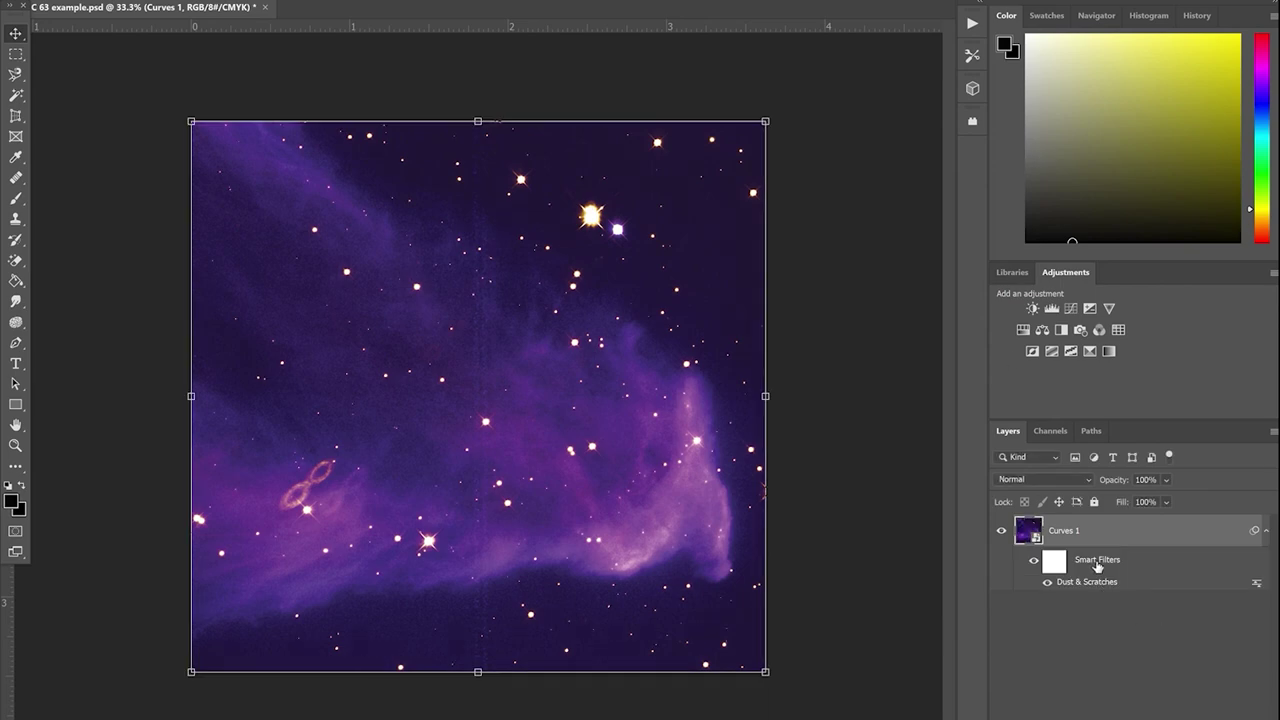
Step: Deselect the layer and quick-export the full composite as a PNG named "HLA IC 63 example (full).png"
left_click(883, 550)
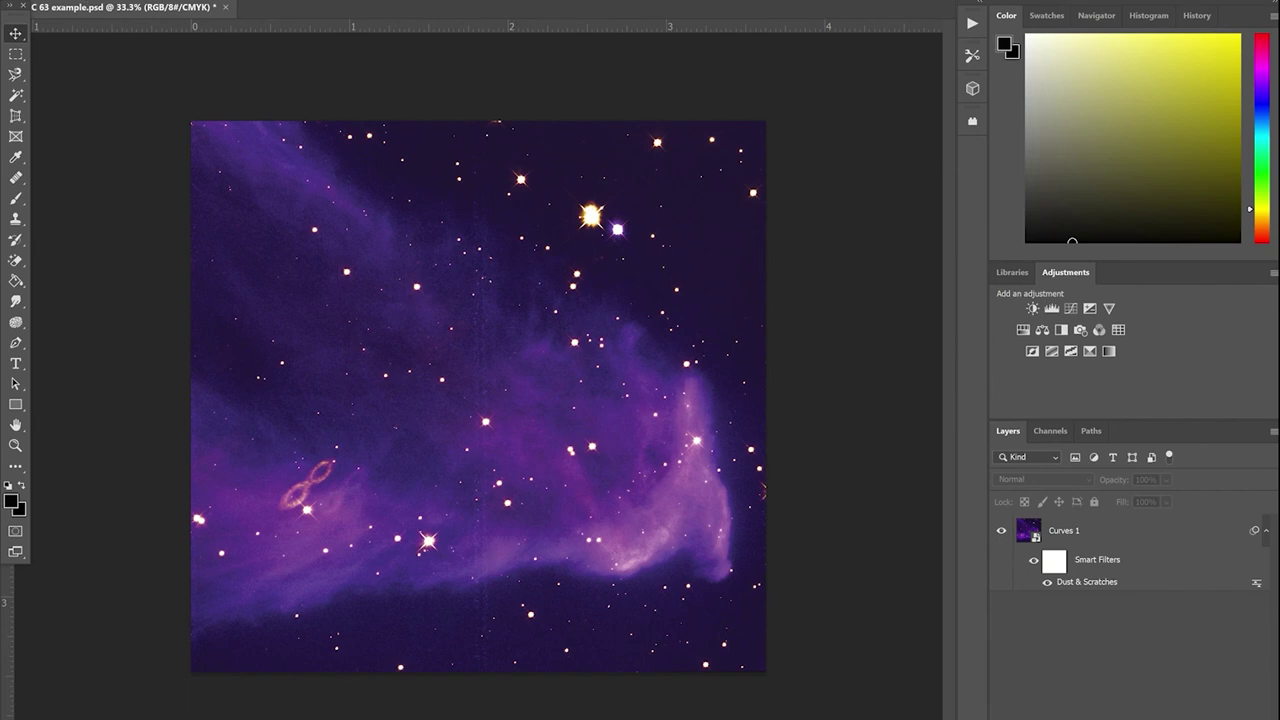
key("alt+f")
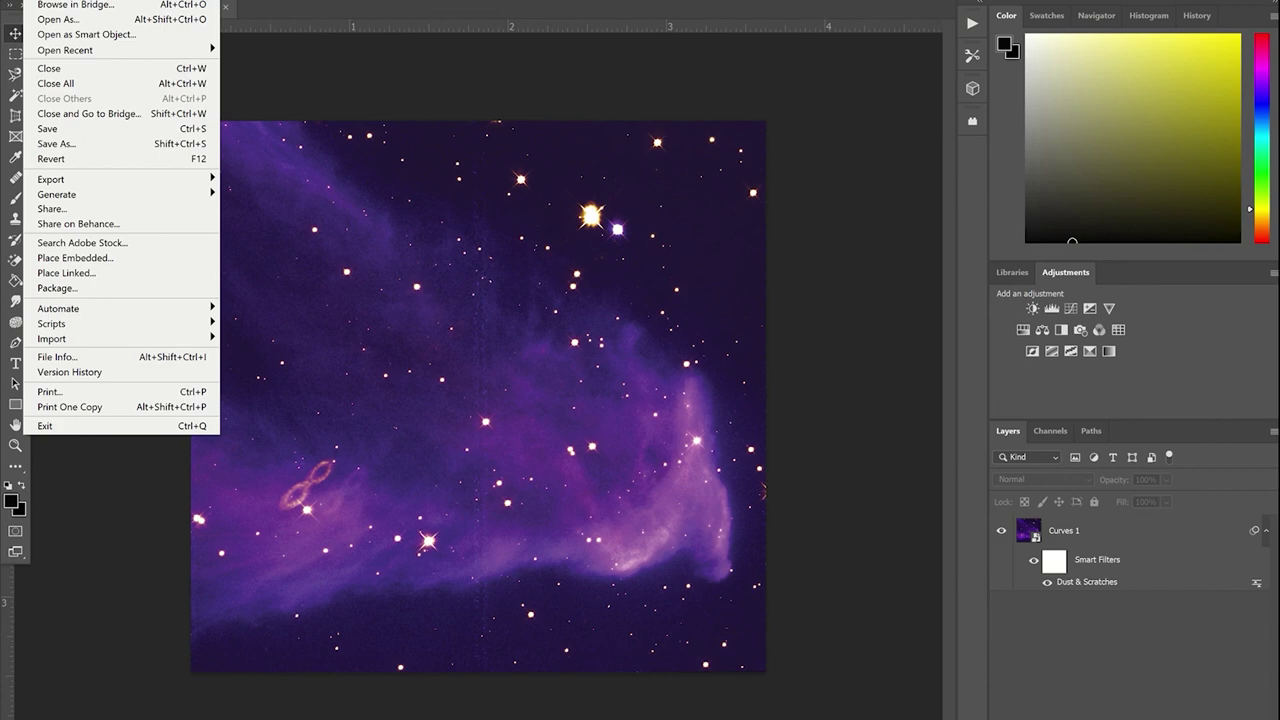
mouse_move(112, 180)
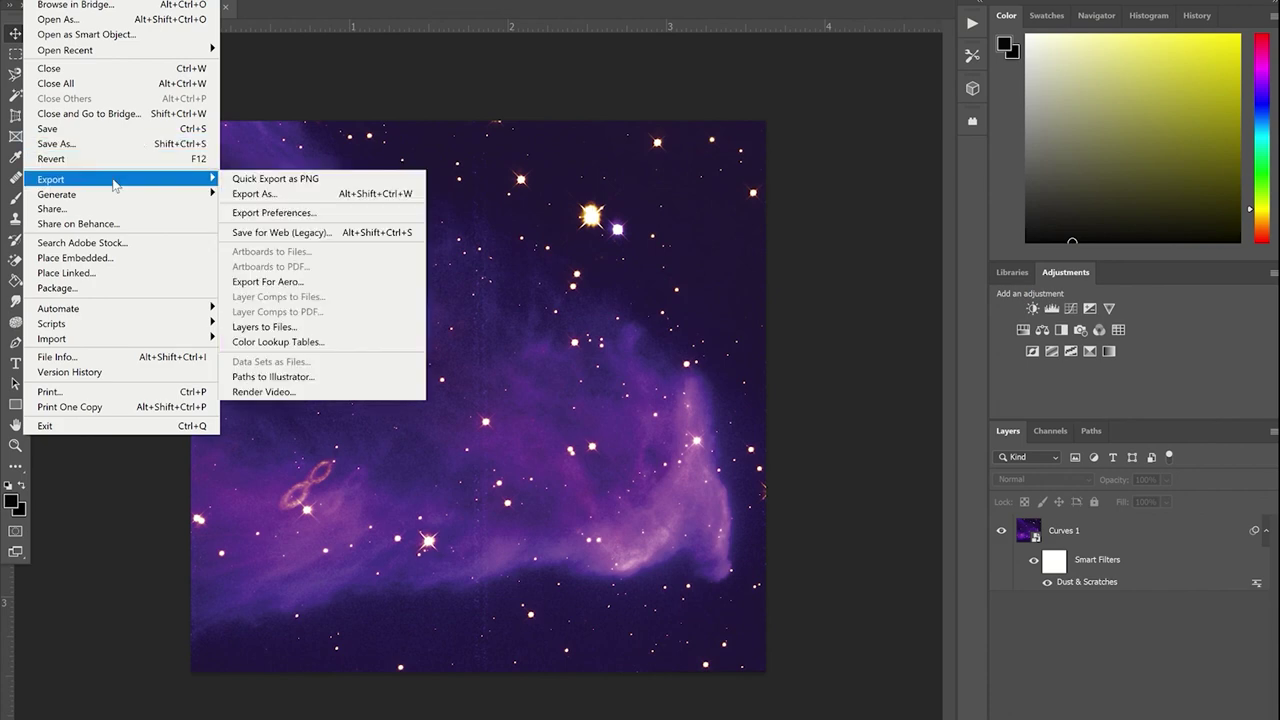
left_click(311, 185)
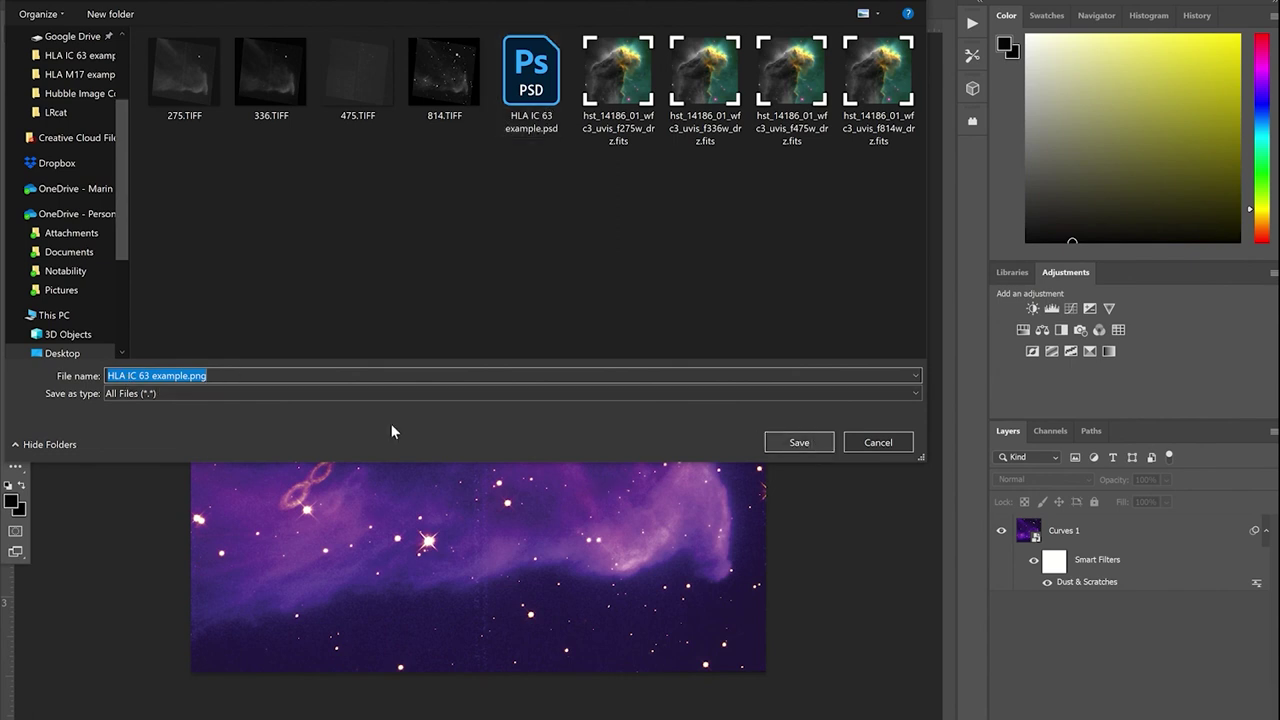
key("End")
type("(ful")
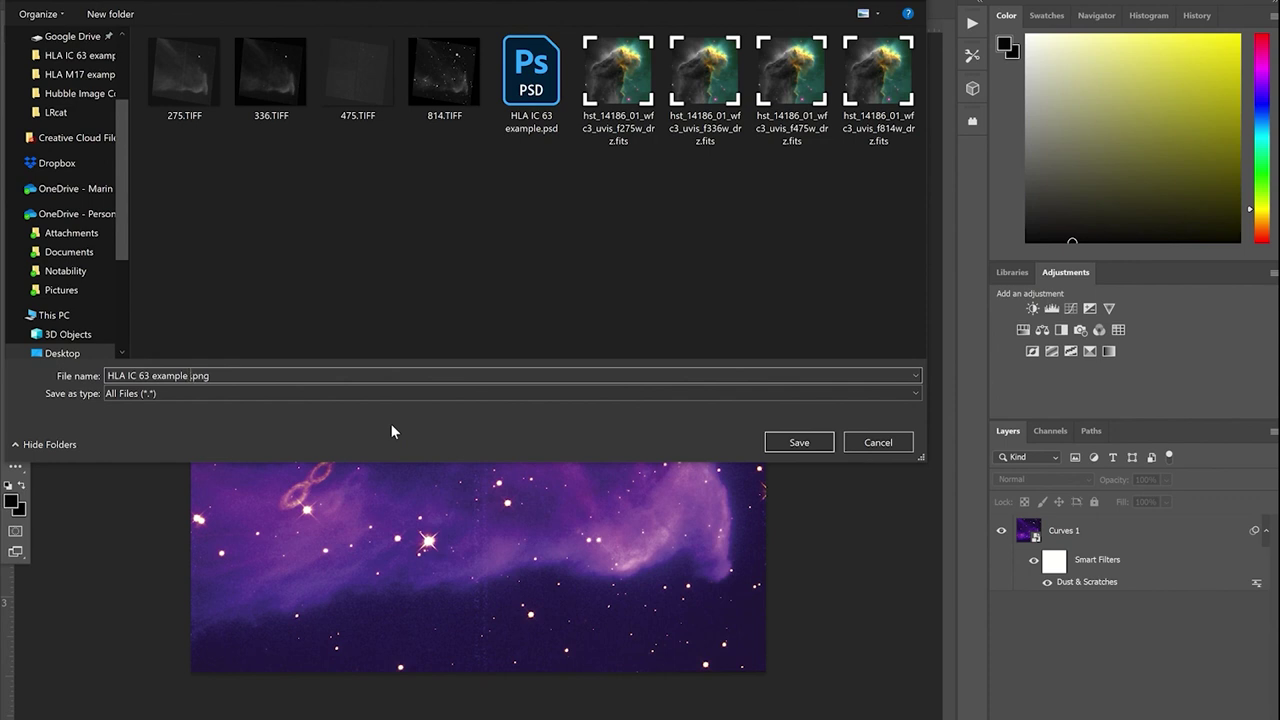
type("l)")
left_click(799, 443)
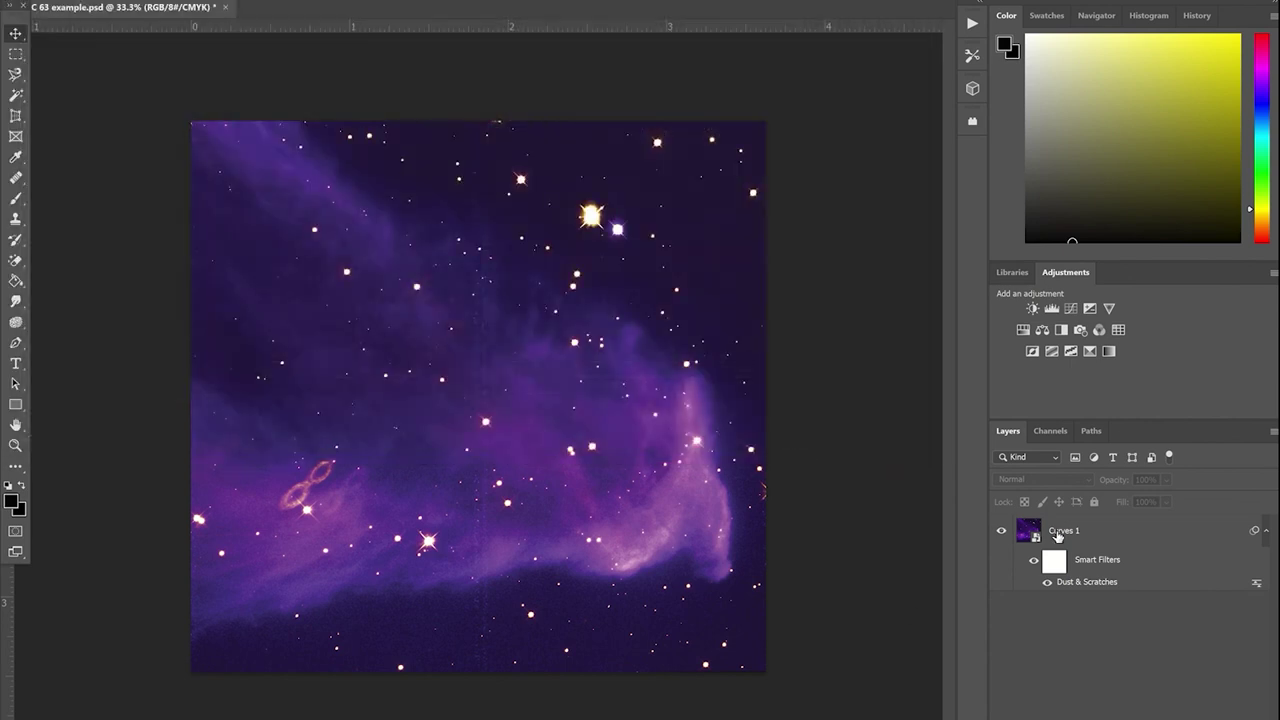
Step: Open the smart object's contents, hide the 275.TIFF and 336.TIFF layers, and save and close them to update the main document
double_click(1058, 531)
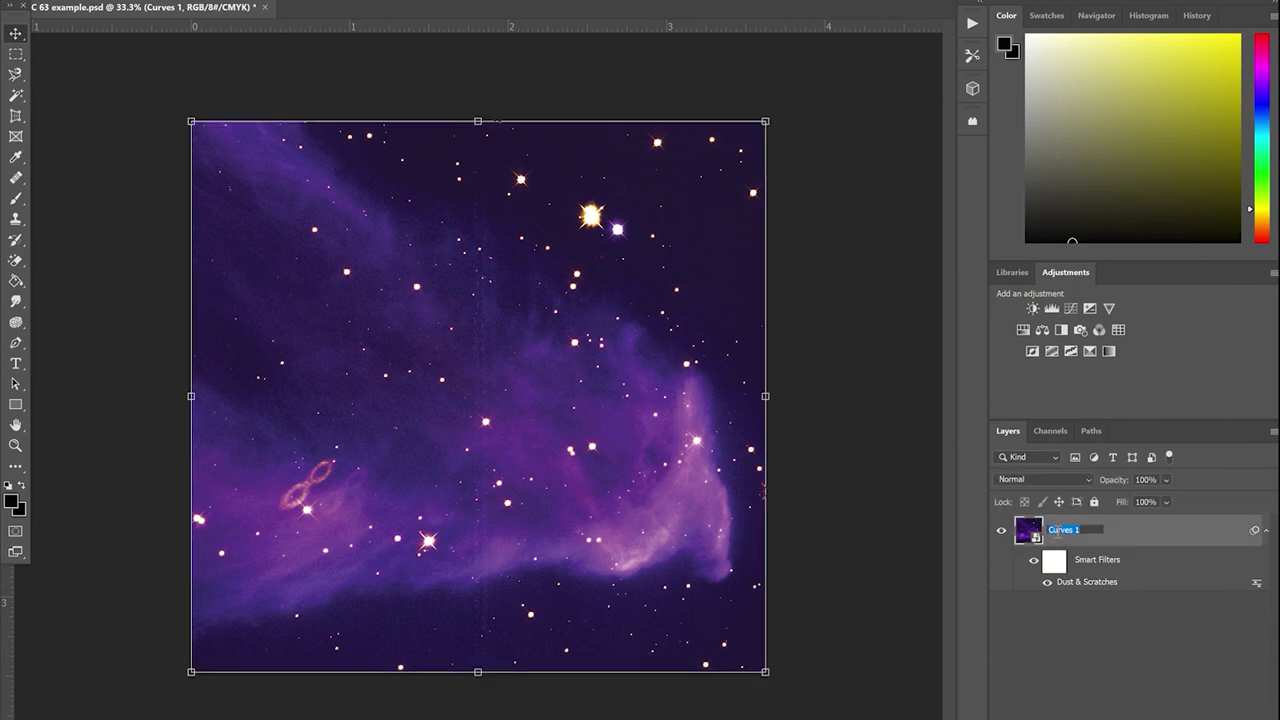
left_click(1092, 633)
left_click(1035, 538)
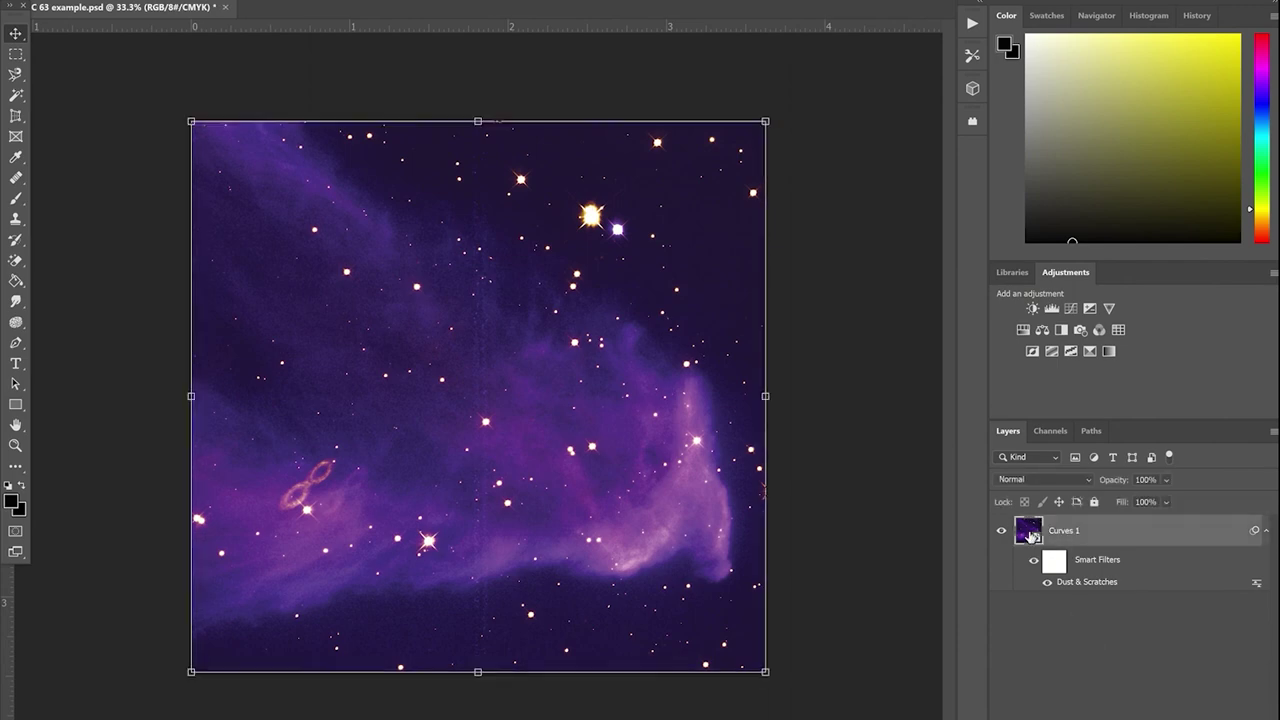
double_click(1030, 532)
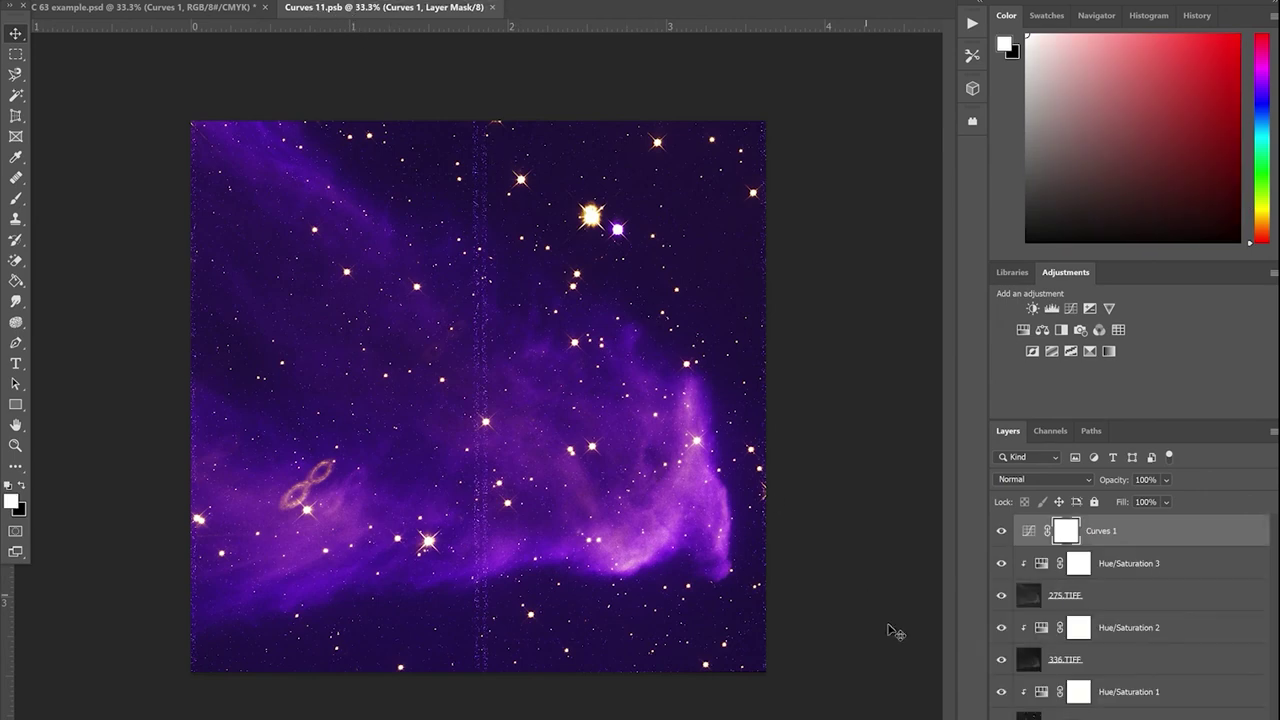
left_click(1001, 597)
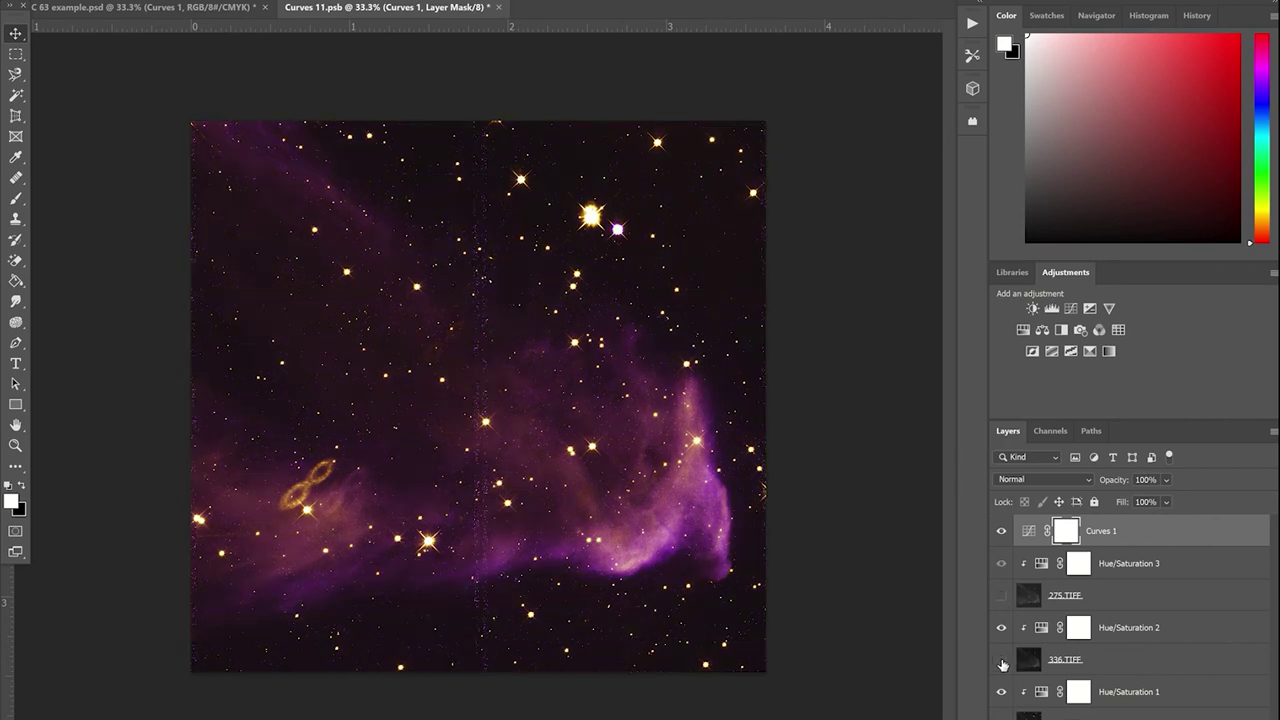
left_click(1002, 662)
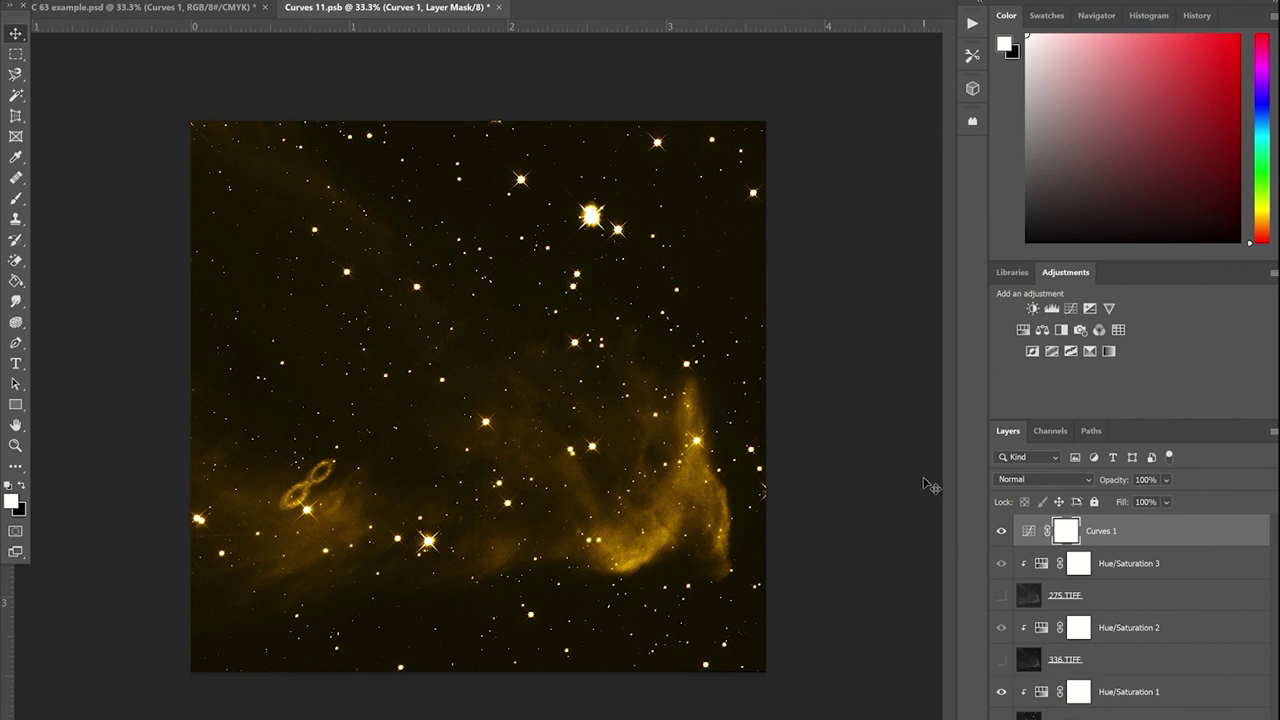
left_click(498, 8)
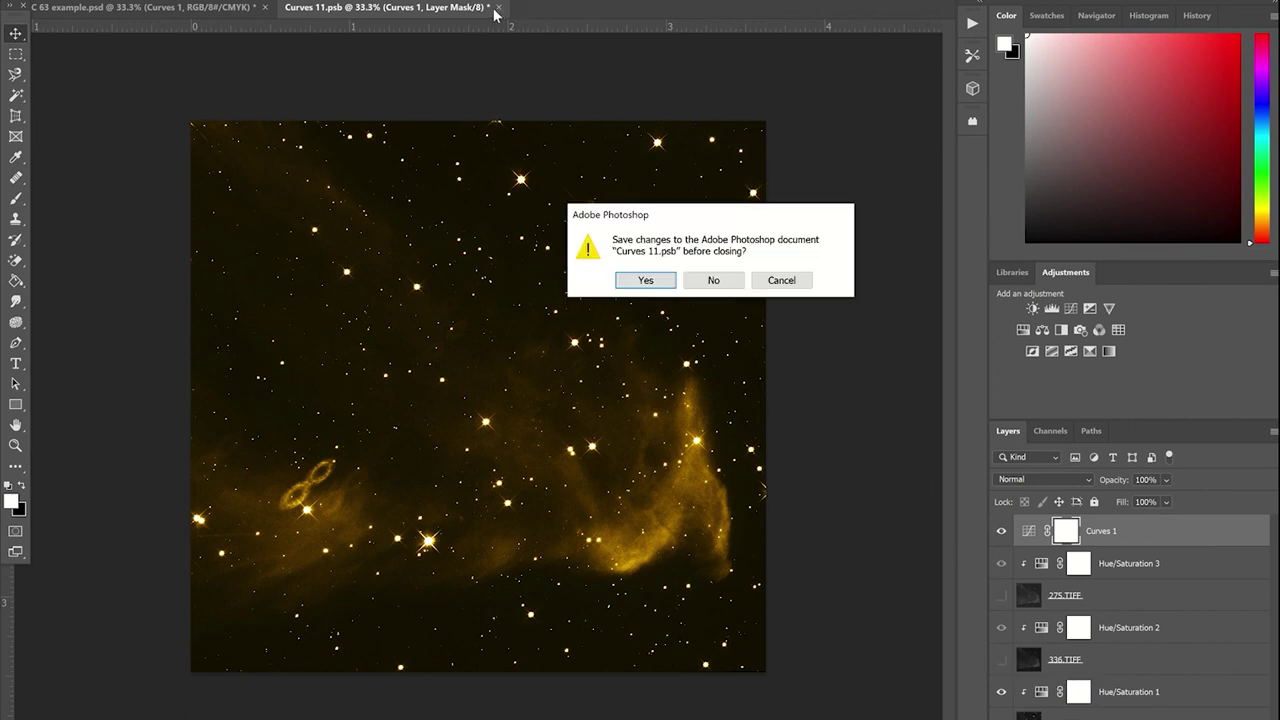
left_click(645, 281)
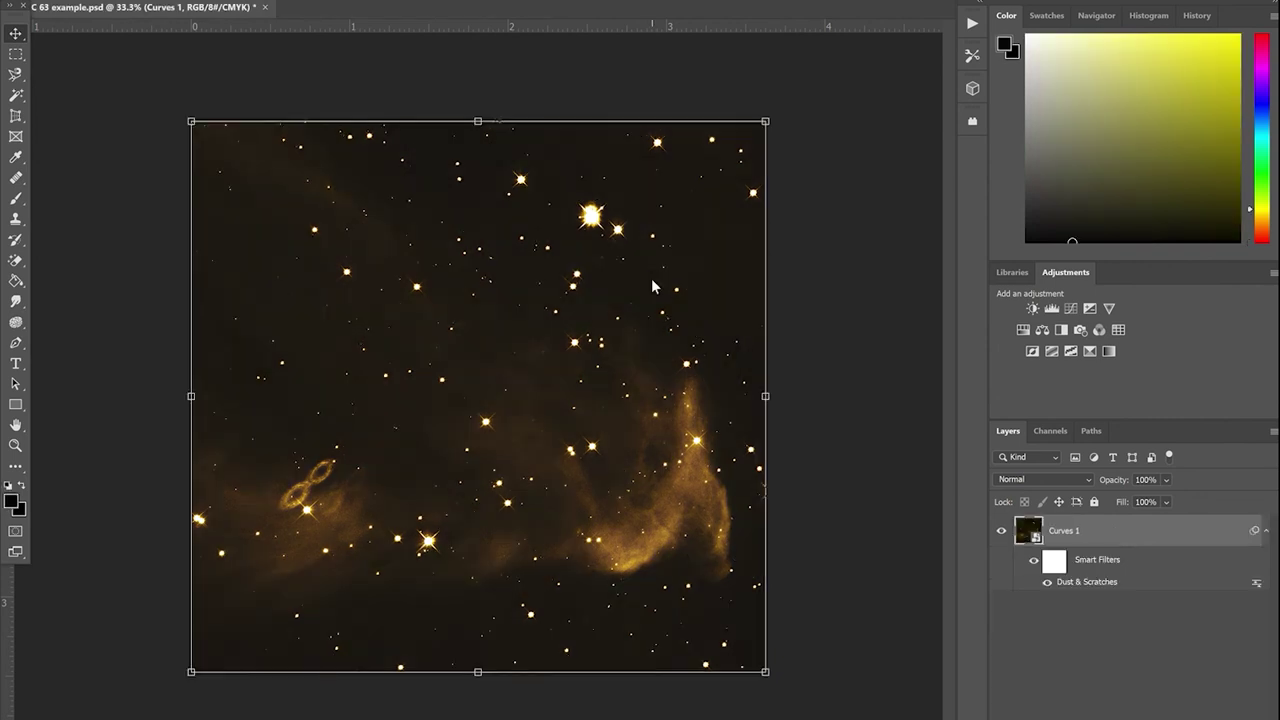
left_click(825, 432)
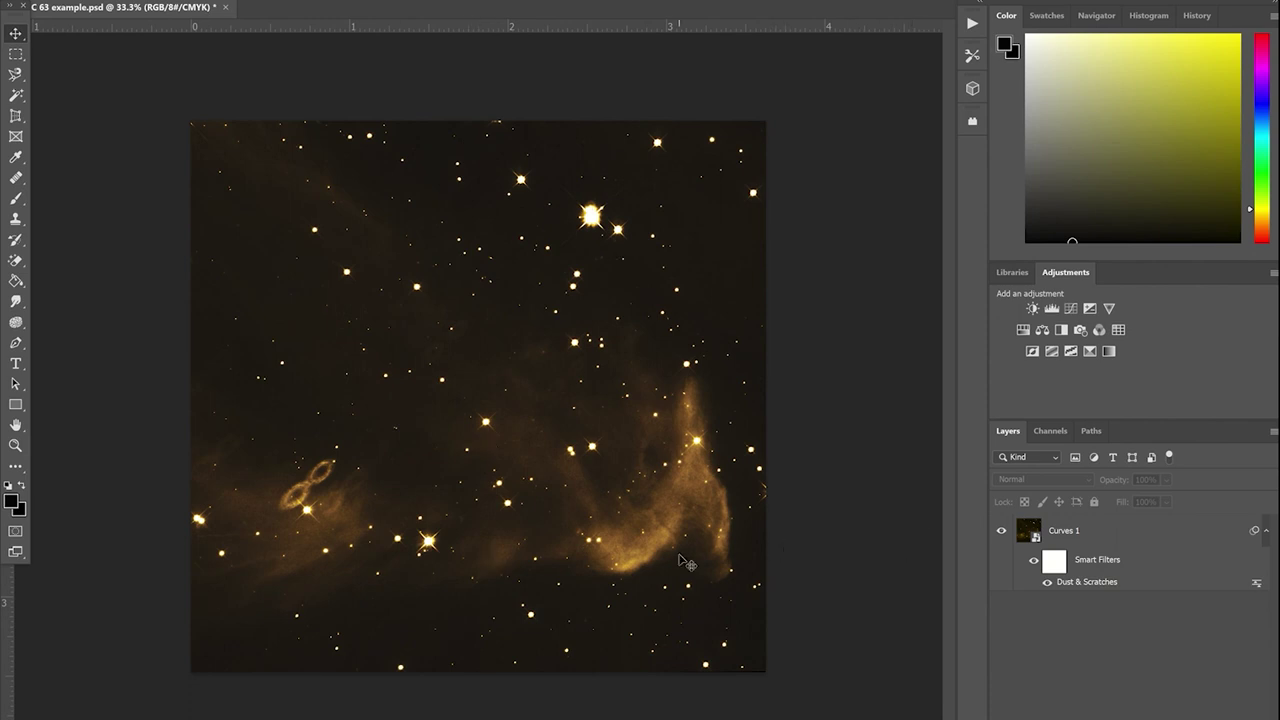
key("alt+f")
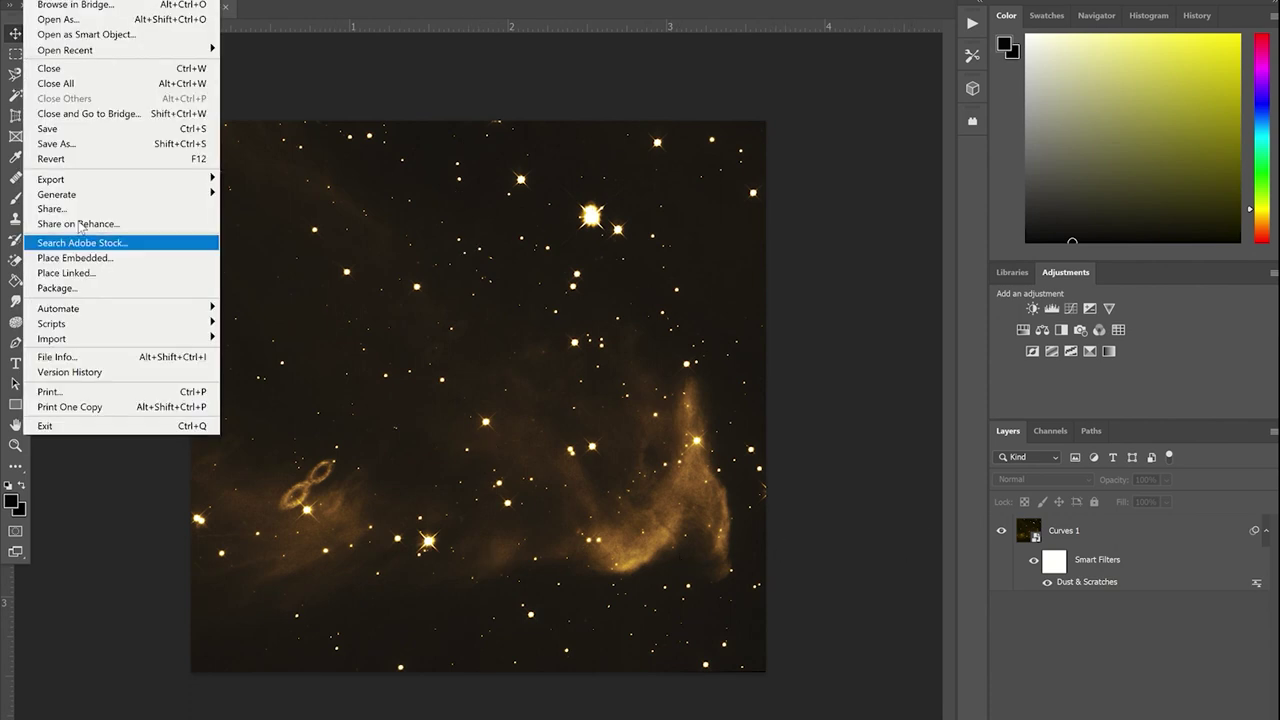
mouse_move(120, 179)
left_click(282, 193)
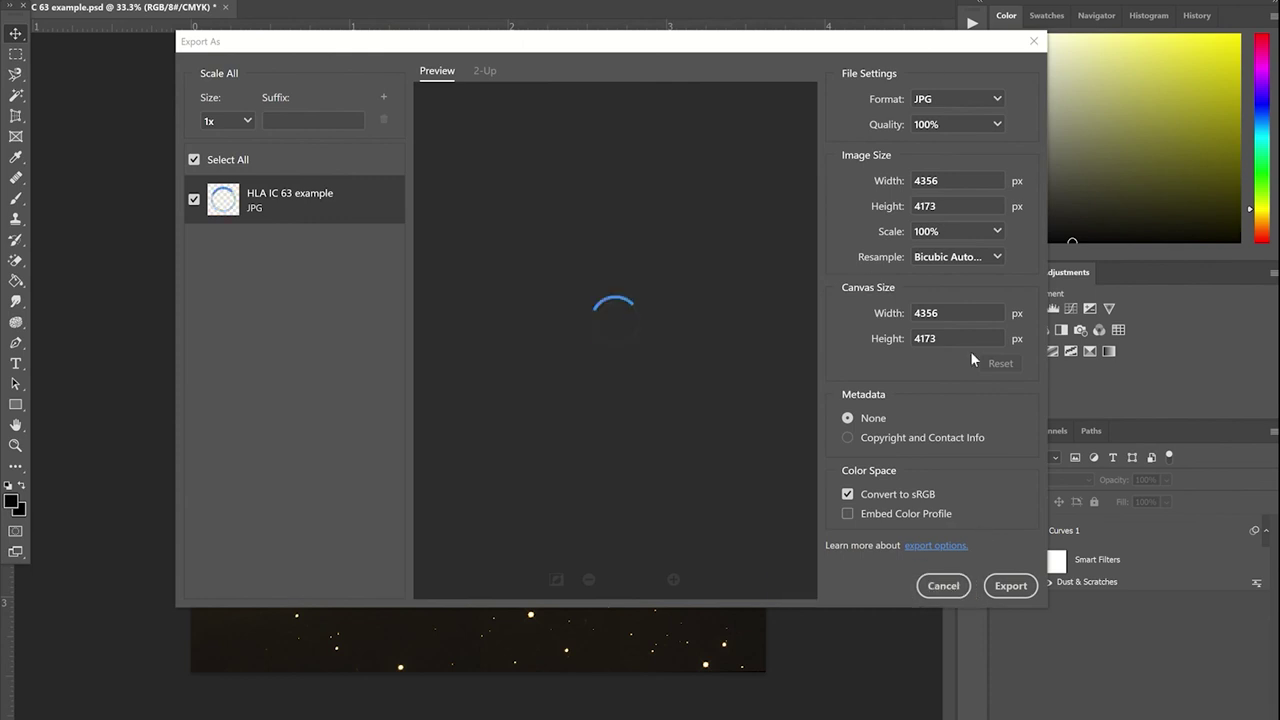
left_click(945, 587)
Step: Quick-export the single-filter image as a PNG named "HLA IC 63 example (814).png"
left_click(35, 0)
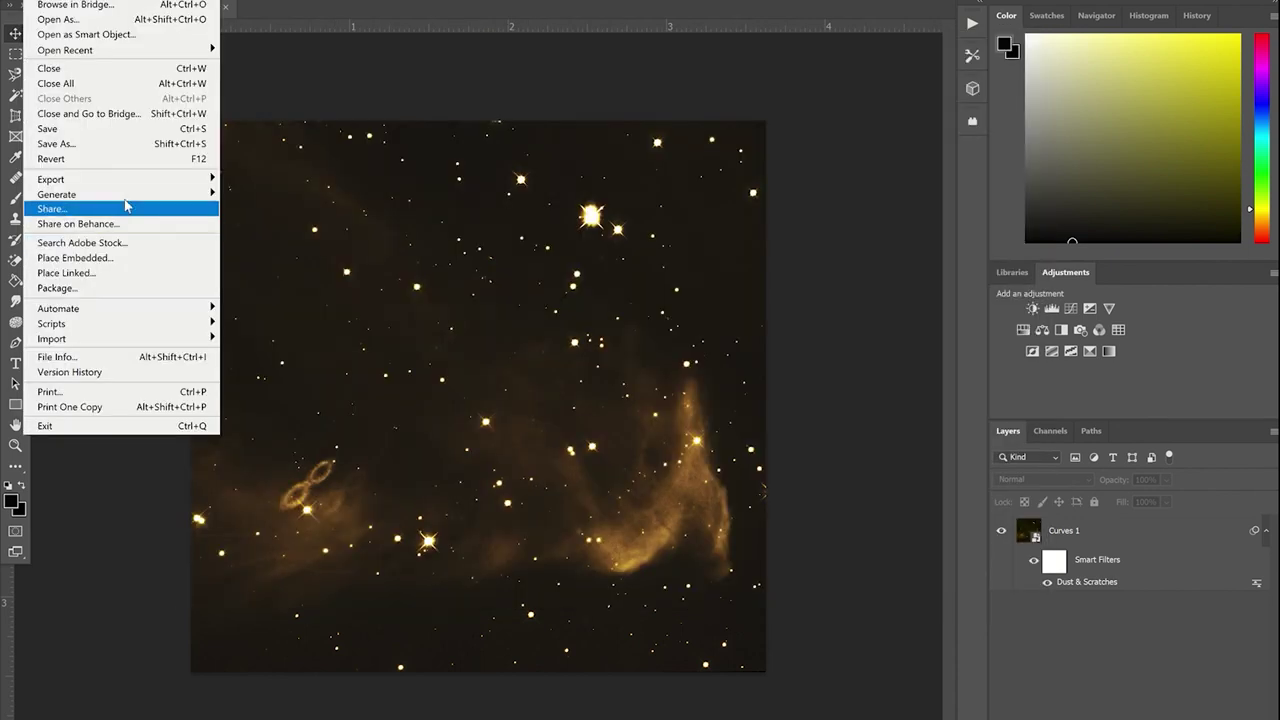
mouse_move(128, 182)
left_click(280, 178)
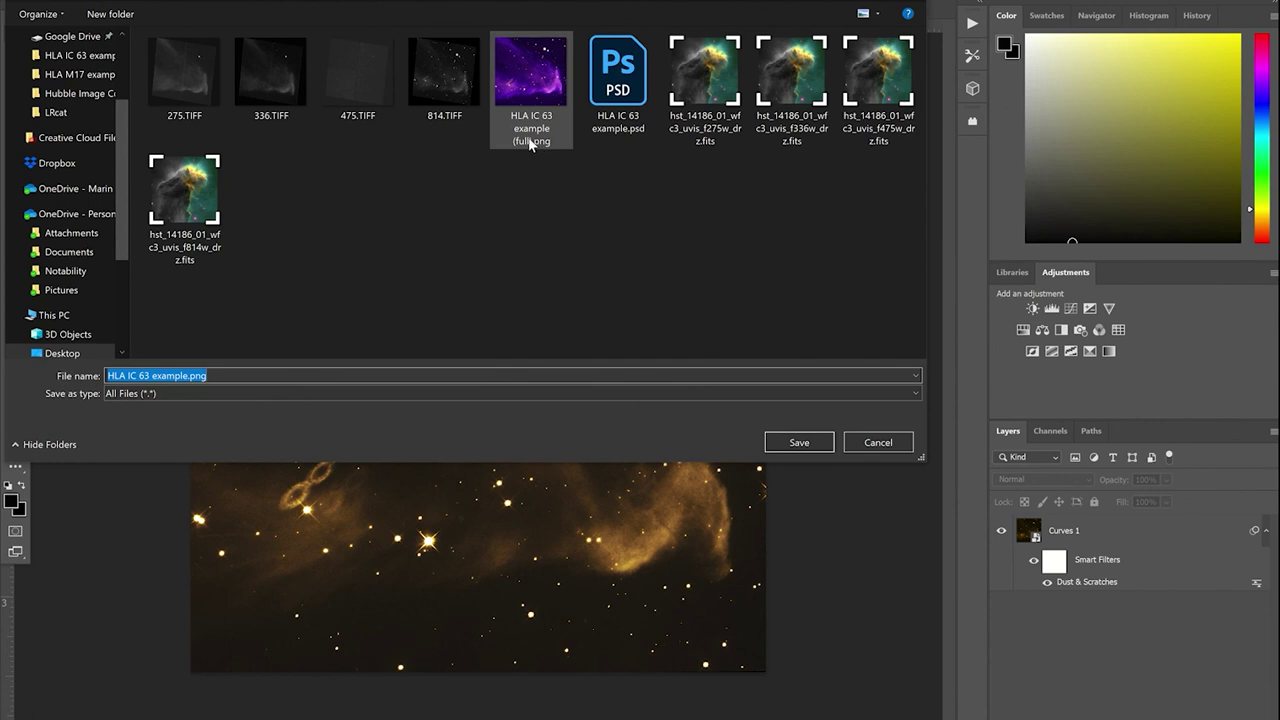
left_click(230, 376)
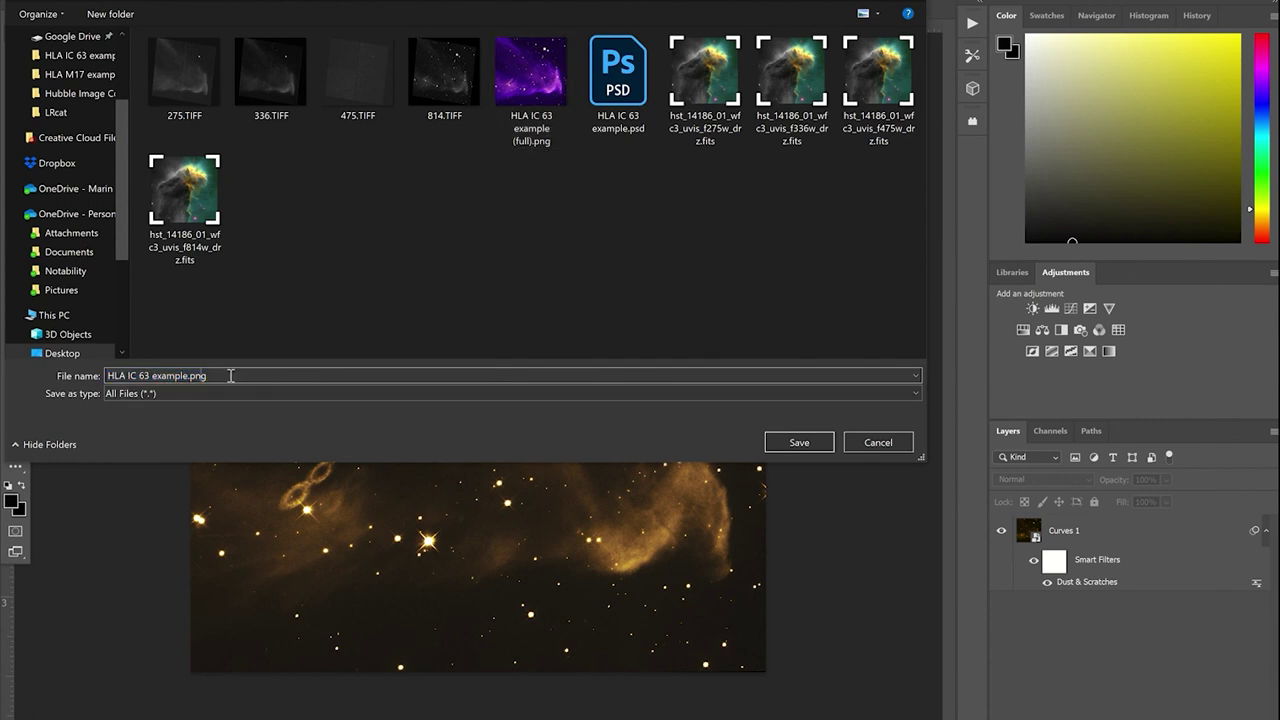
type("(814)")
left_click(809, 442)
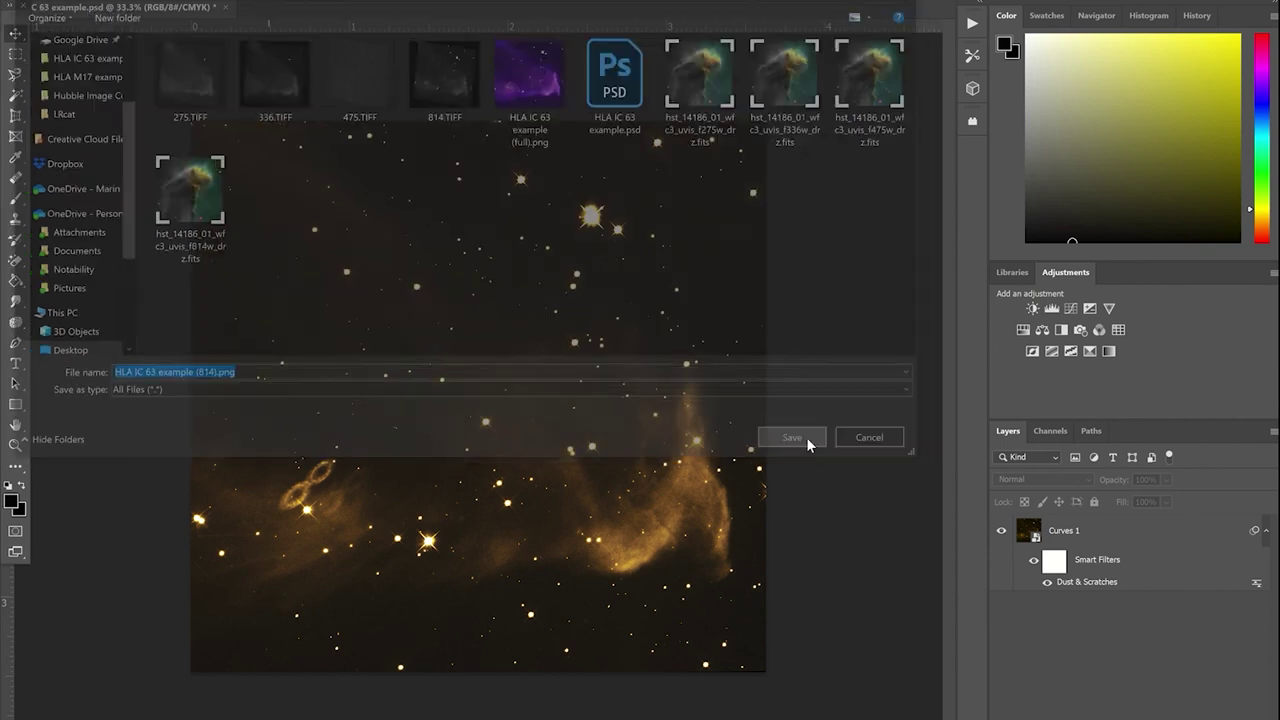
Step: Reopen the smart object's contents, show only 336.TIFF instead of the 814 layer, and save and close them
left_click(1033, 533)
double_click(1033, 533)
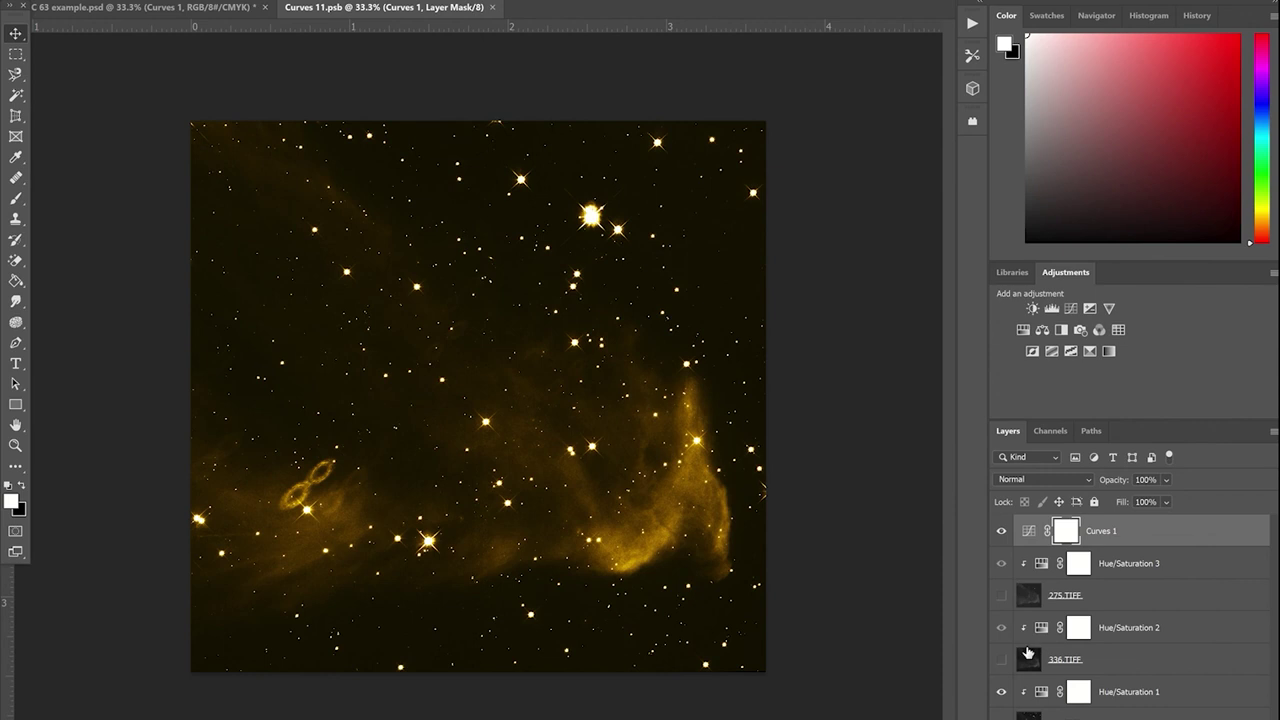
left_click(1001, 714)
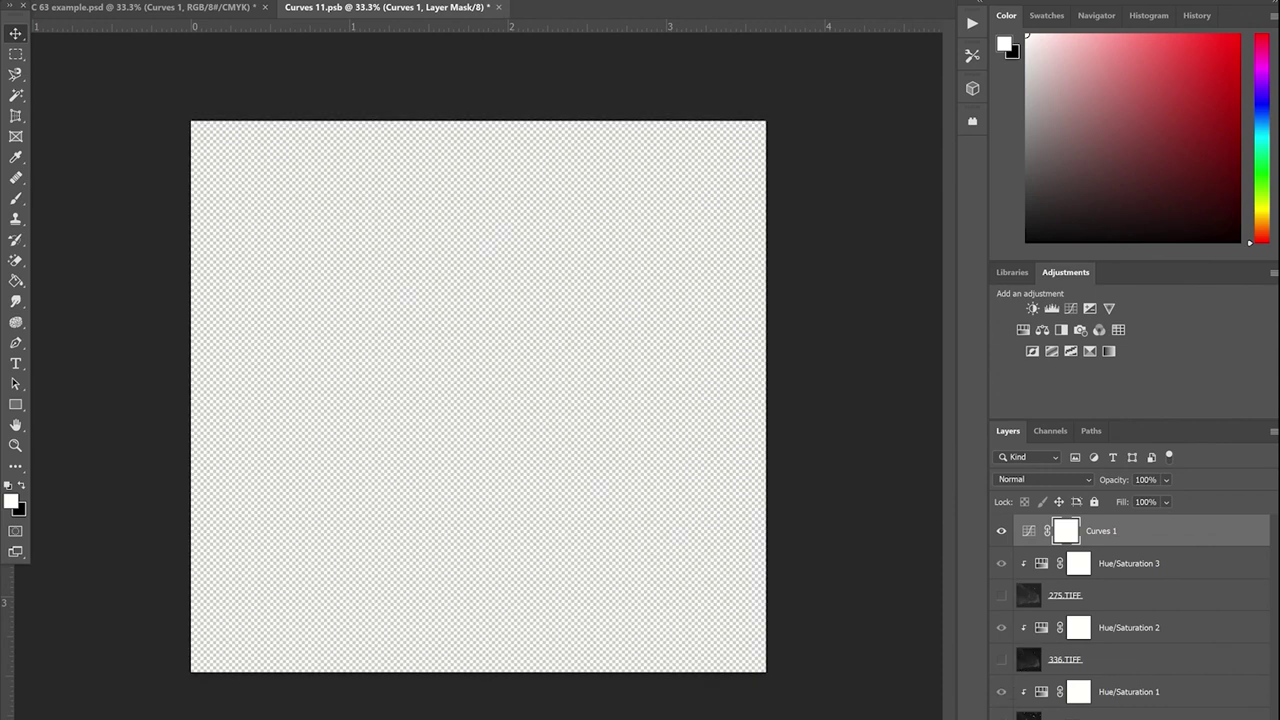
left_click(1001, 662)
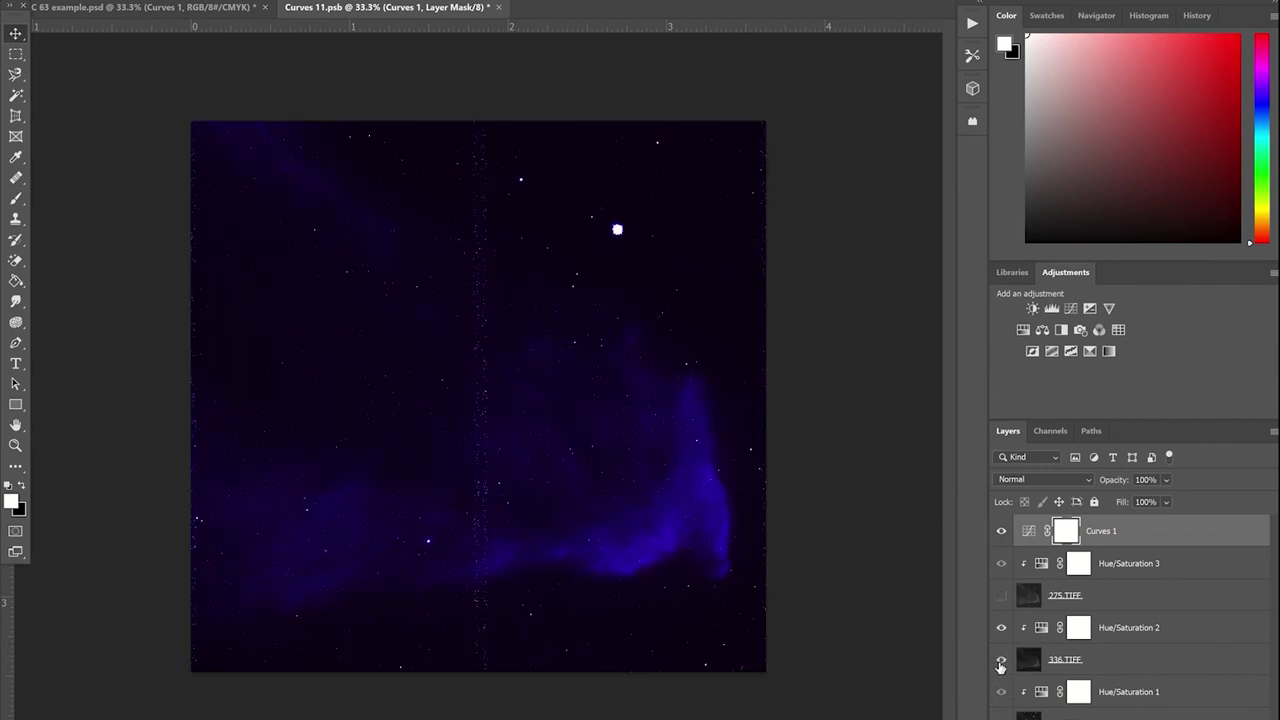
left_click(500, 7)
left_click(655, 281)
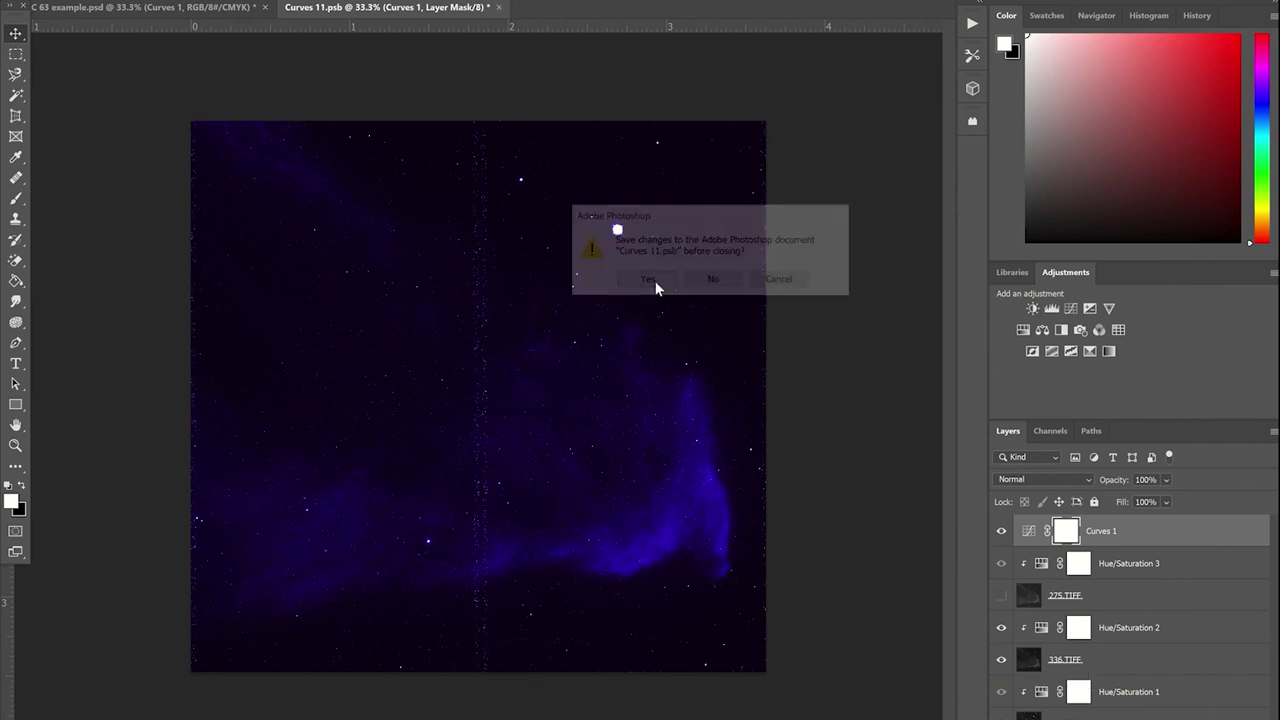